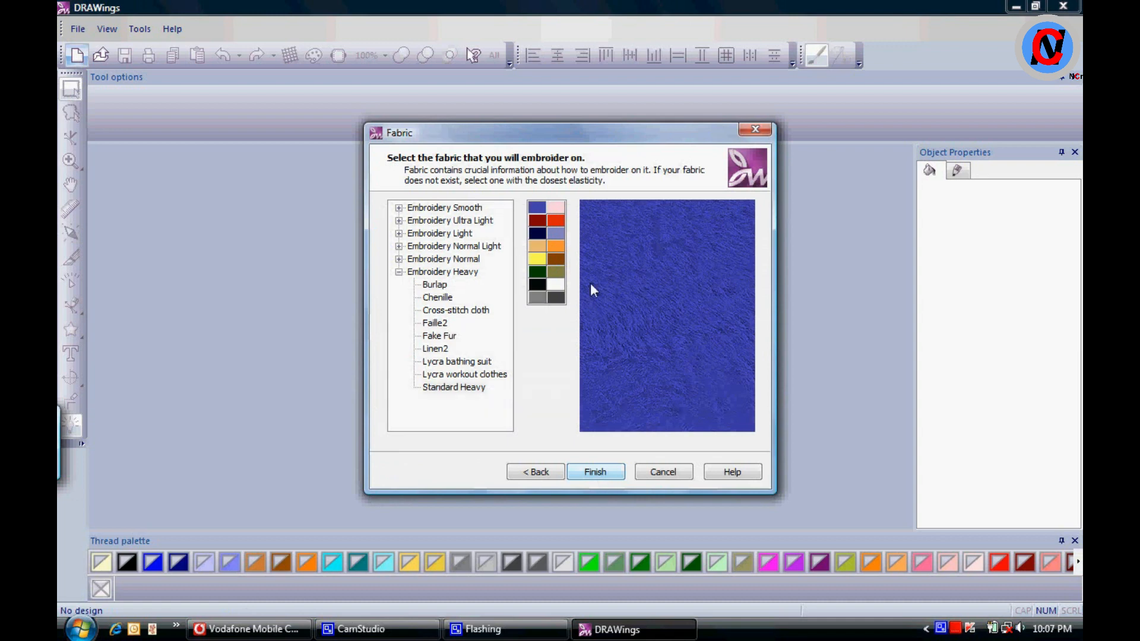
Set the fabric colour to orange and finish creating the new design
left_click(554, 250)
left_click(596, 471)
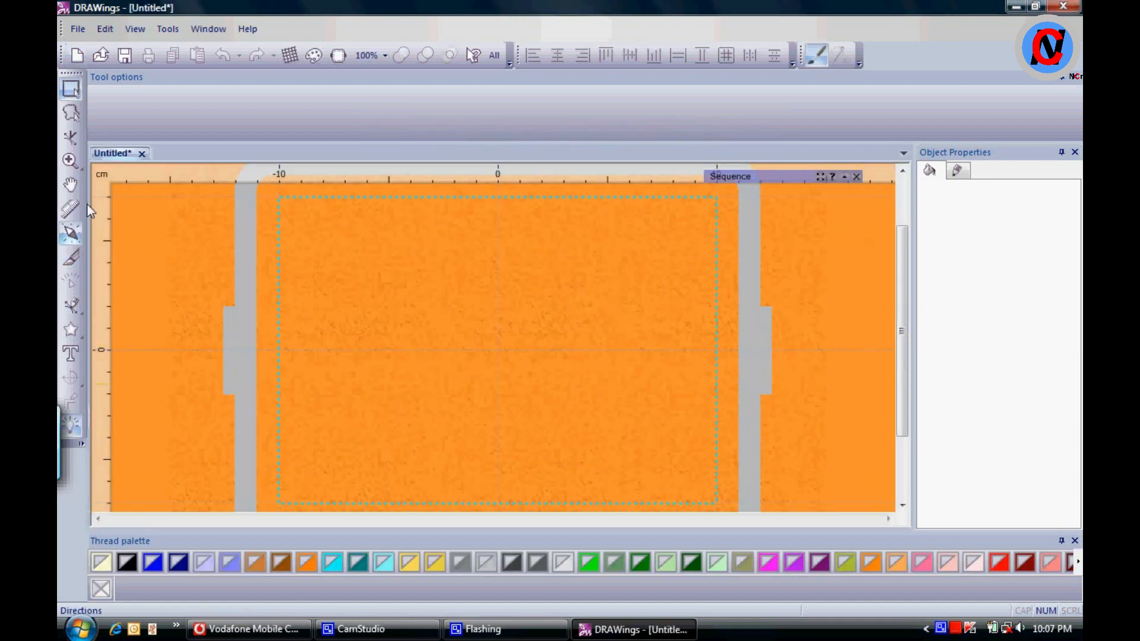
Insert the Wingdings Aries symbol at about 27 x 30 mm near the hoop's upper centre and close the symbol window
left_click(169, 30)
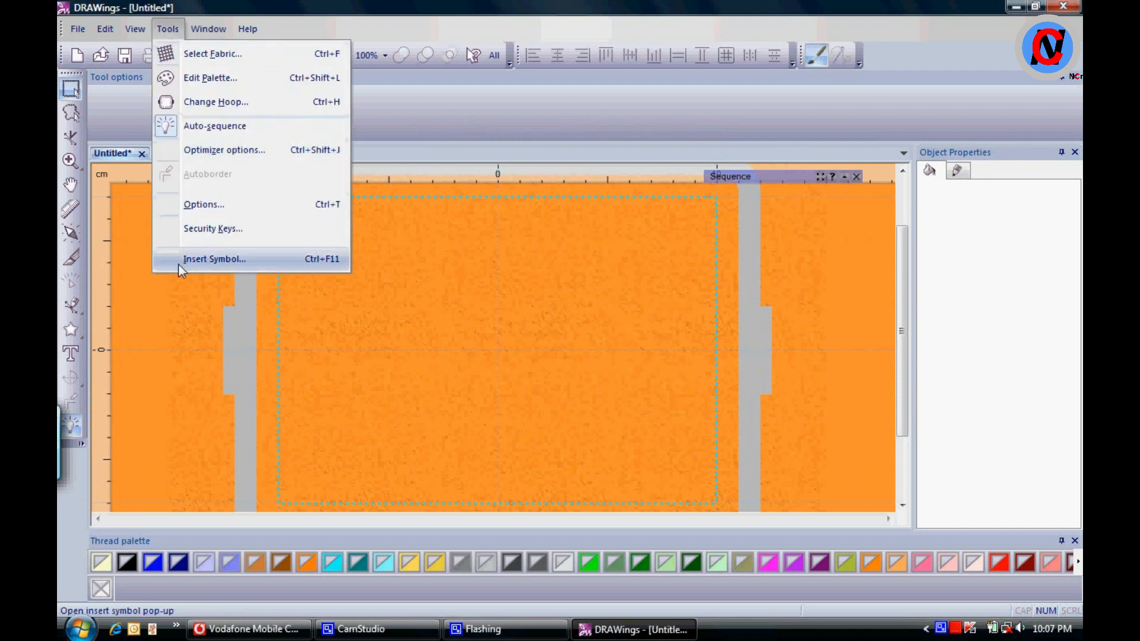
left_click(196, 259)
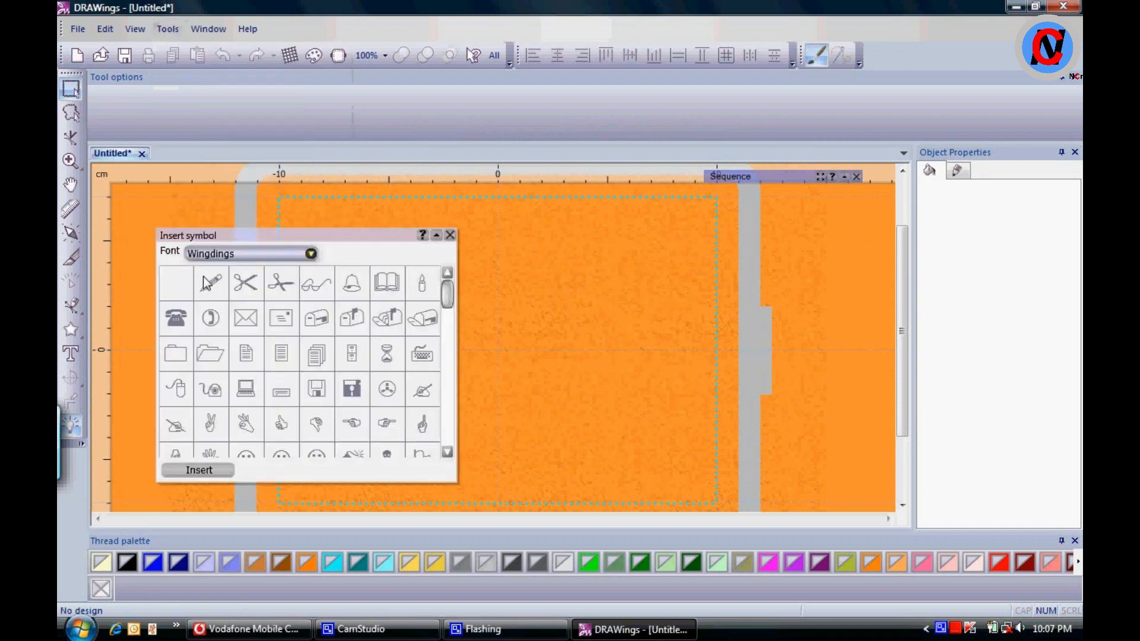
left_click(447, 453)
left_click(447, 452)
left_click(447, 452)
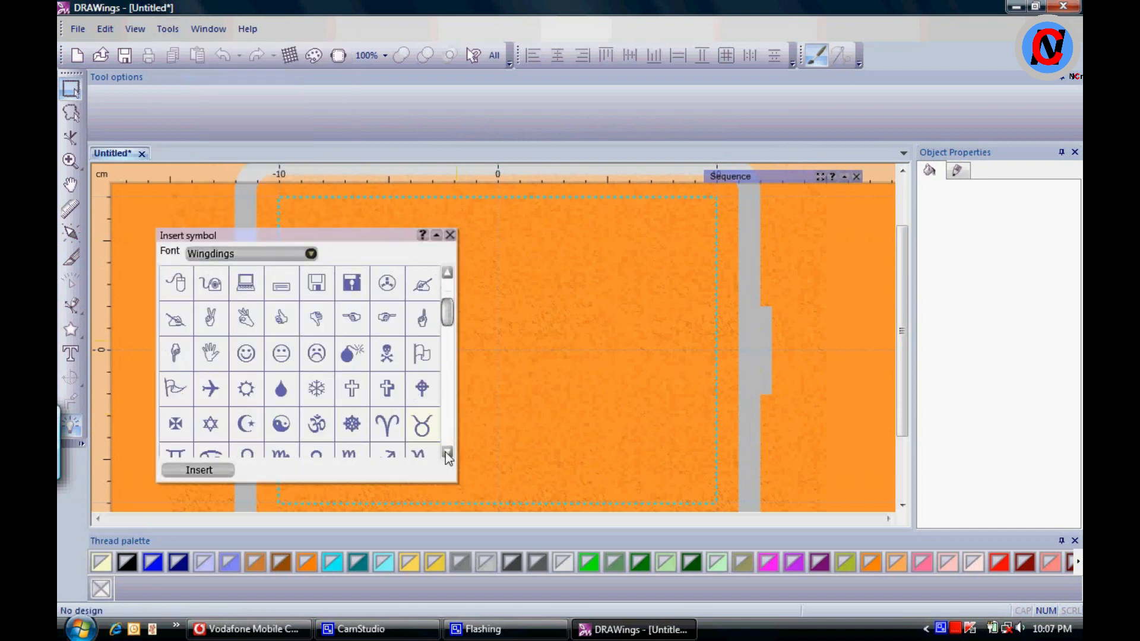
left_click(387, 424)
left_click(199, 470)
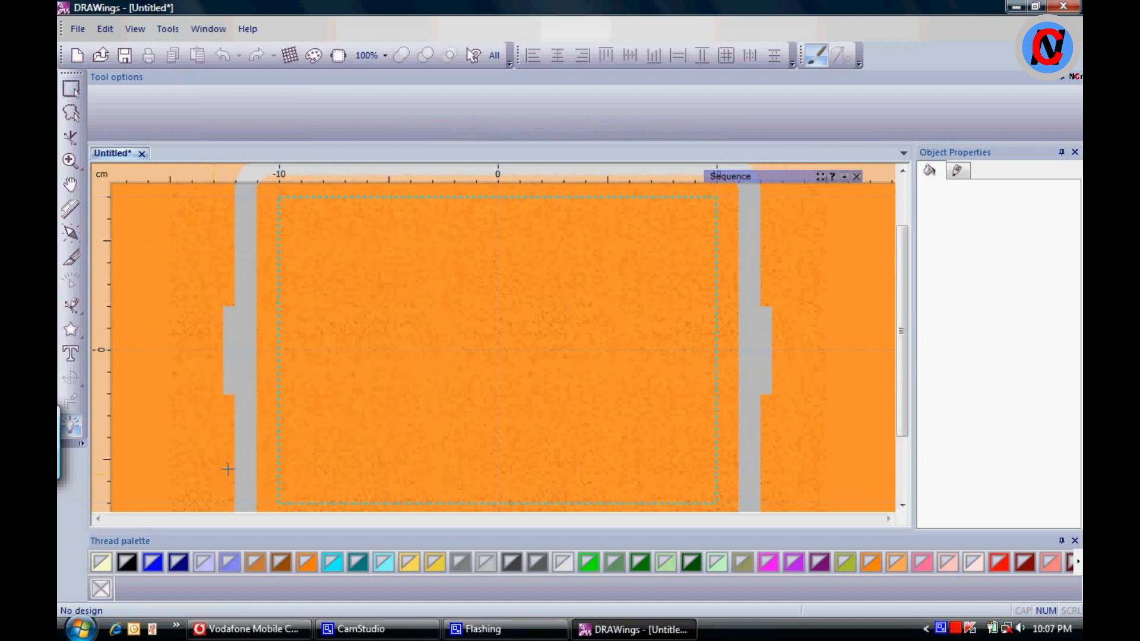
left_click_drag(519, 232, 475, 201)
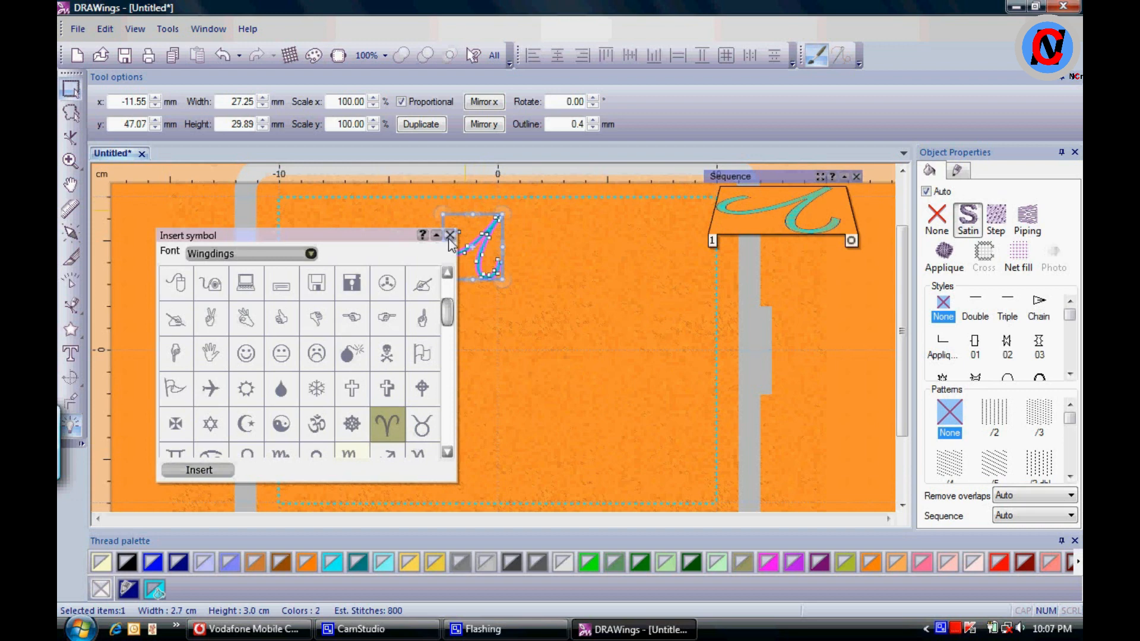
left_click(450, 235)
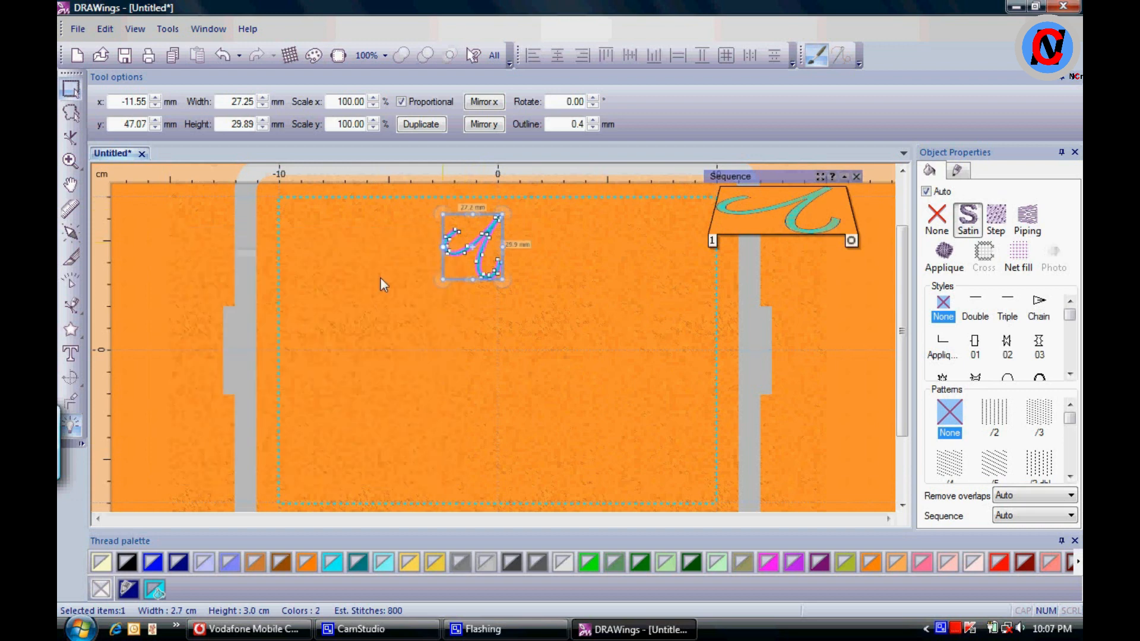
Remove the symbol's outline colour and apply a clockwise circular array of 9 steps at 40°, starting at 58°, forming a closed star ring
left_click(100, 589)
left_click(70, 378)
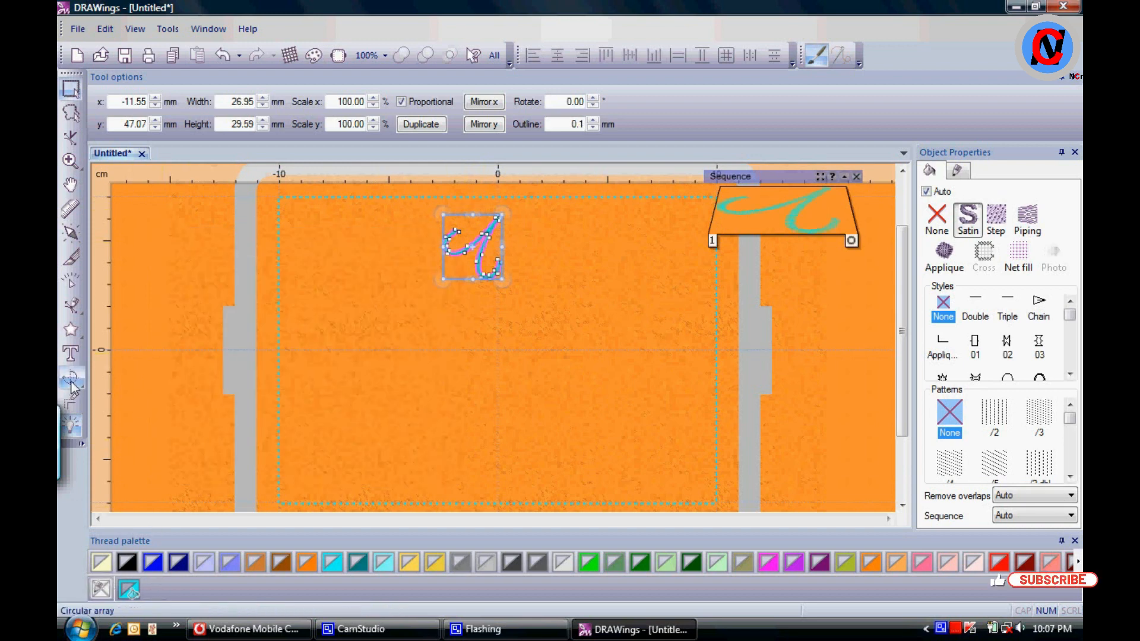
left_click(125, 379)
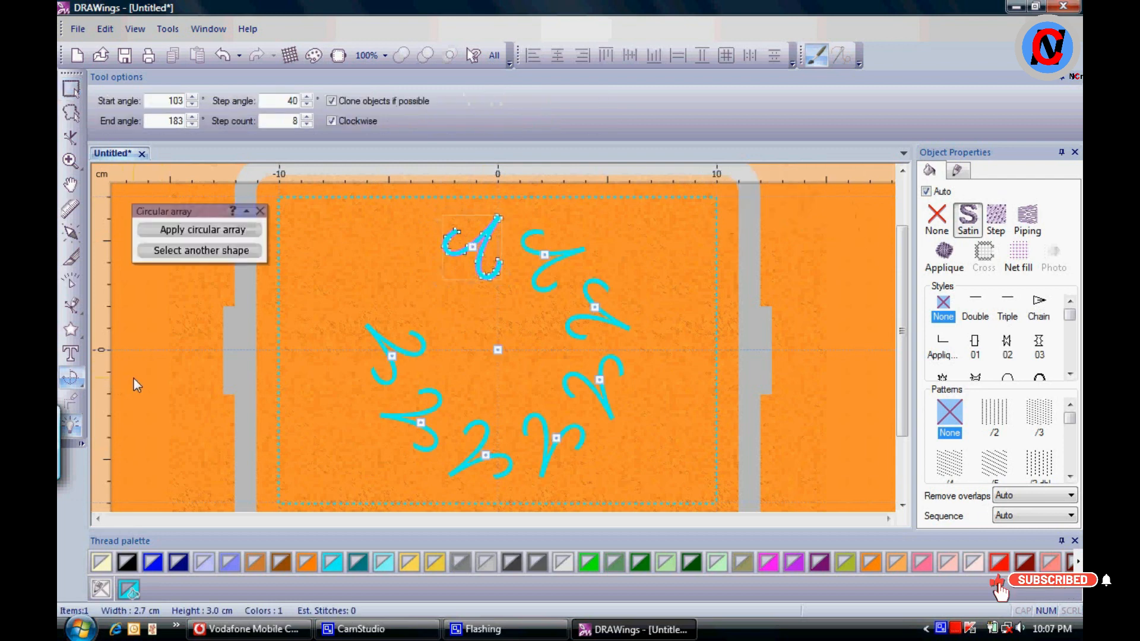
left_click_drag(391, 359, 532, 288)
scroll(532, 289, "up", 2)
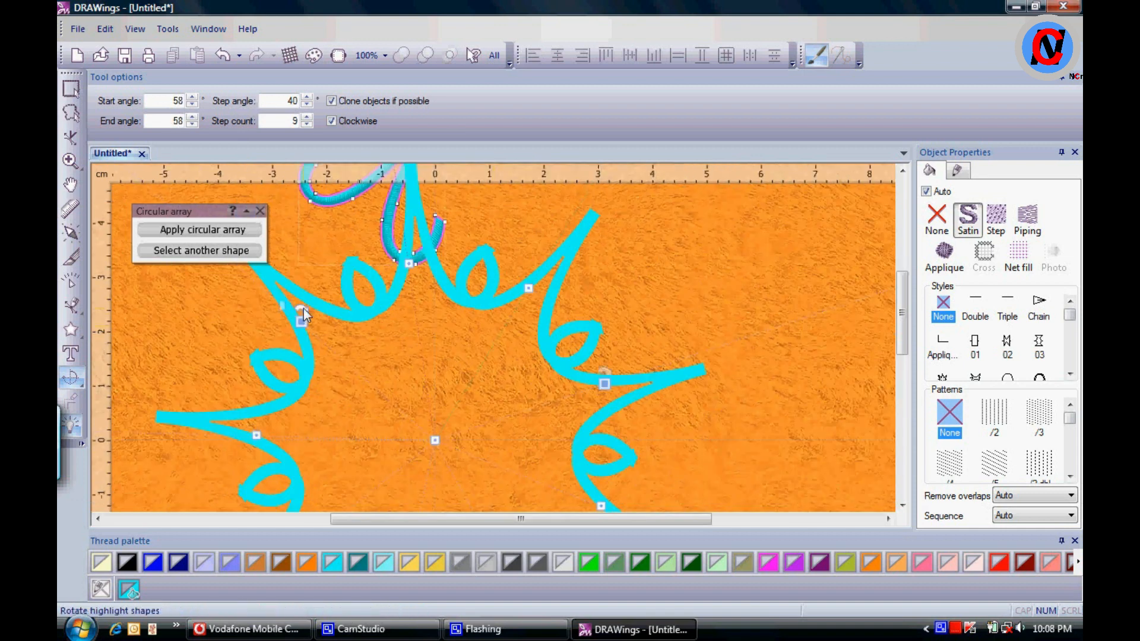
left_click(214, 229)
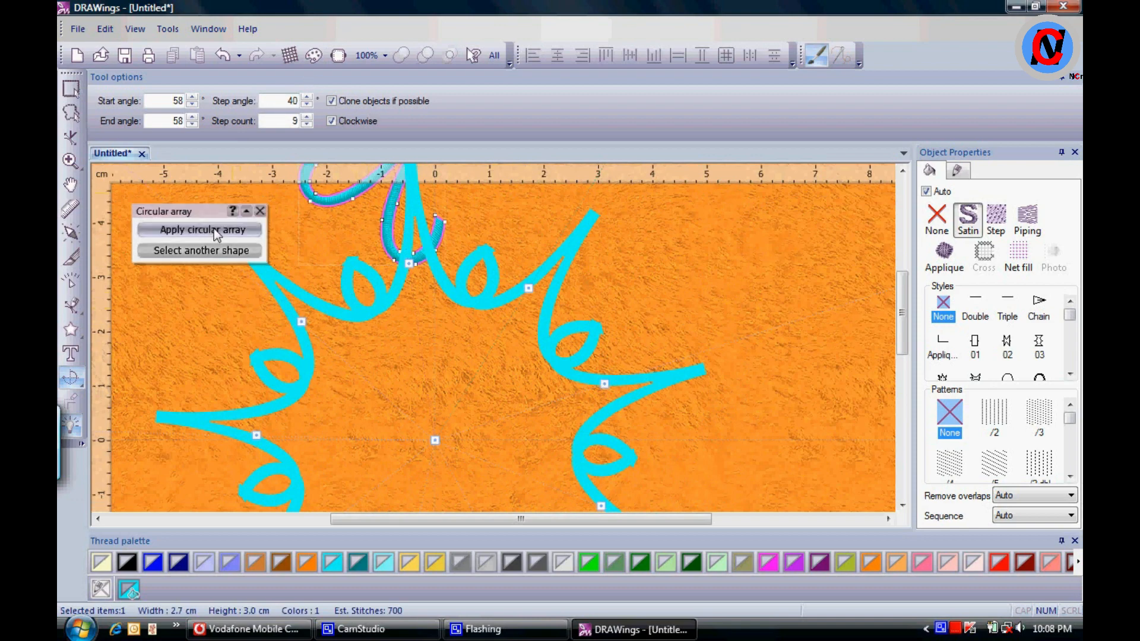
left_click(810, 354)
scroll(817, 359, "down", 2)
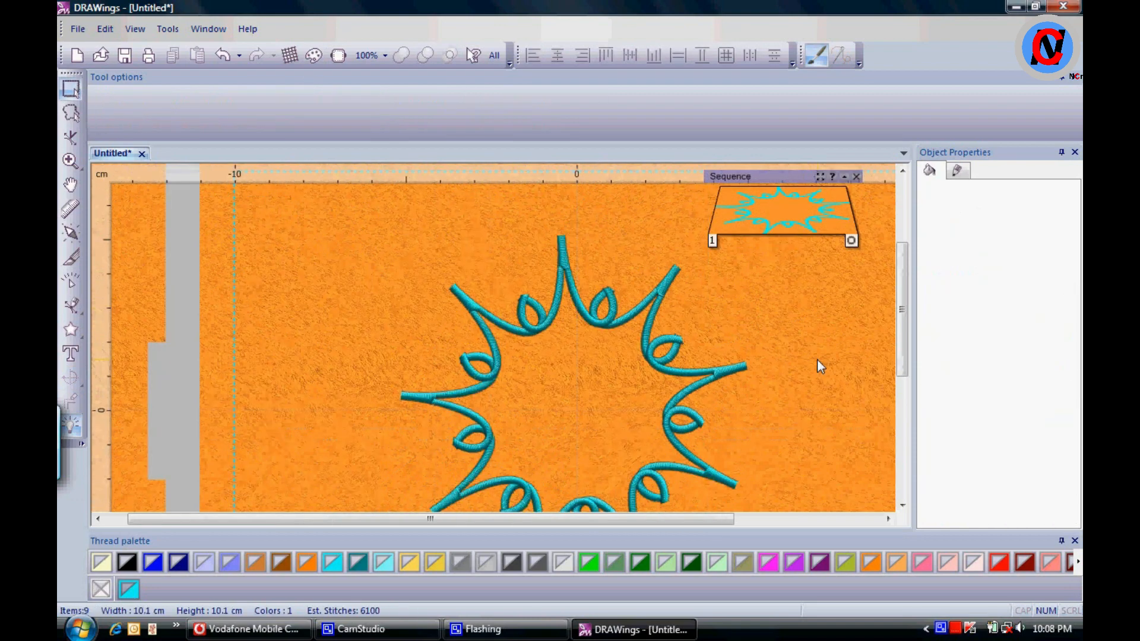
Weld all the arrayed shapes of the star ring into one object
left_click(493, 55)
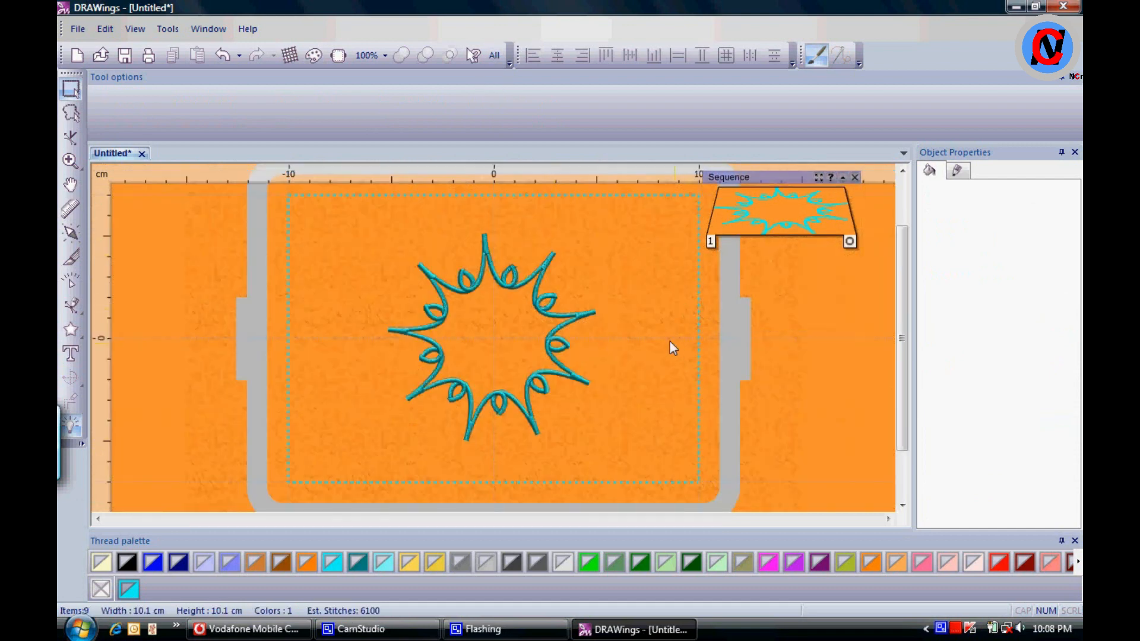
key("ctrl+a")
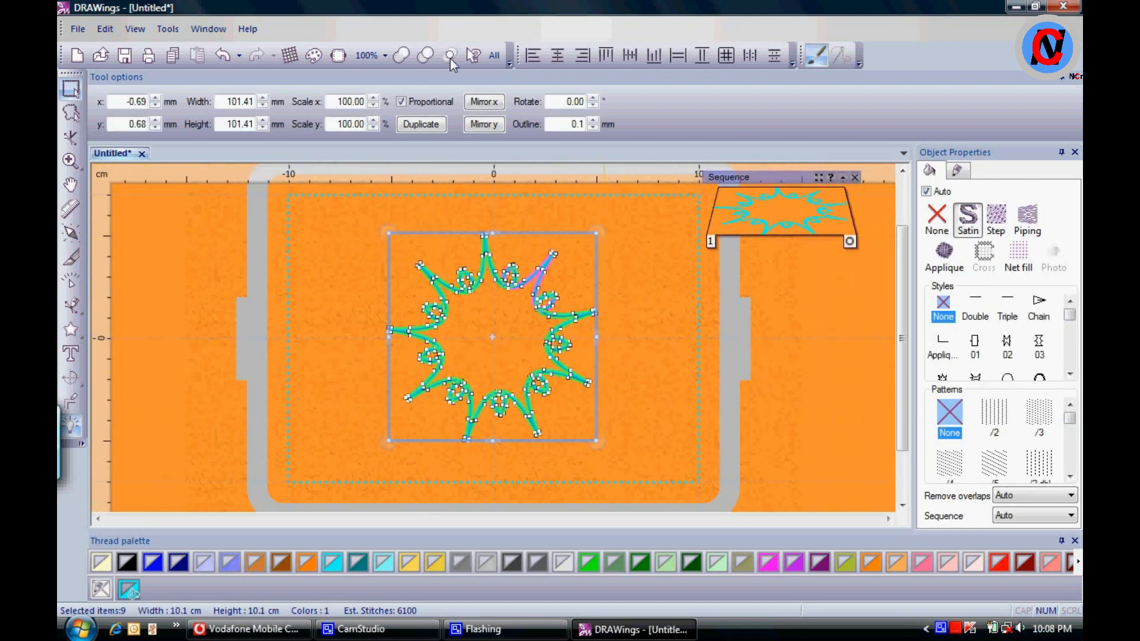
left_click(402, 57)
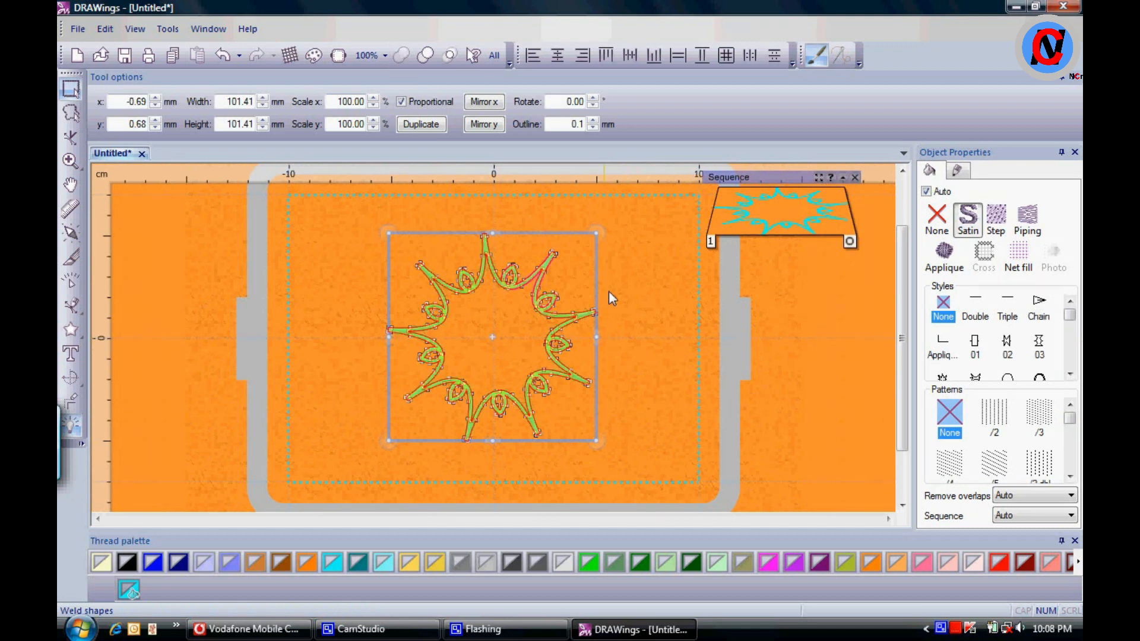
Break the welded ring apart and delete its large outer star shape
right_click(537, 300)
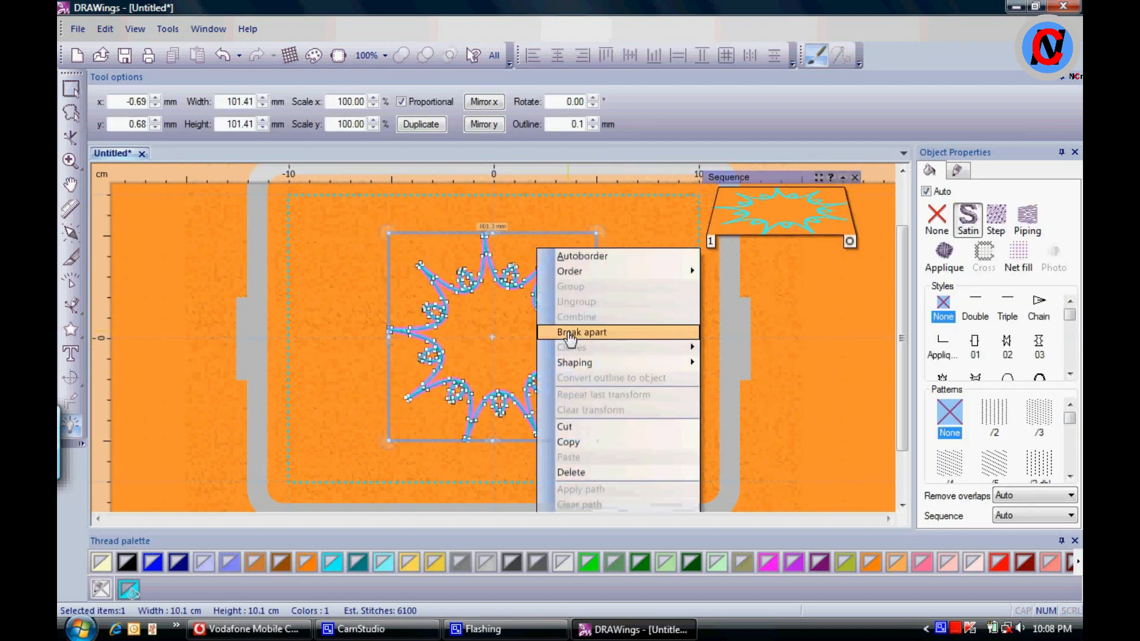
left_click(646, 333)
left_click(664, 330)
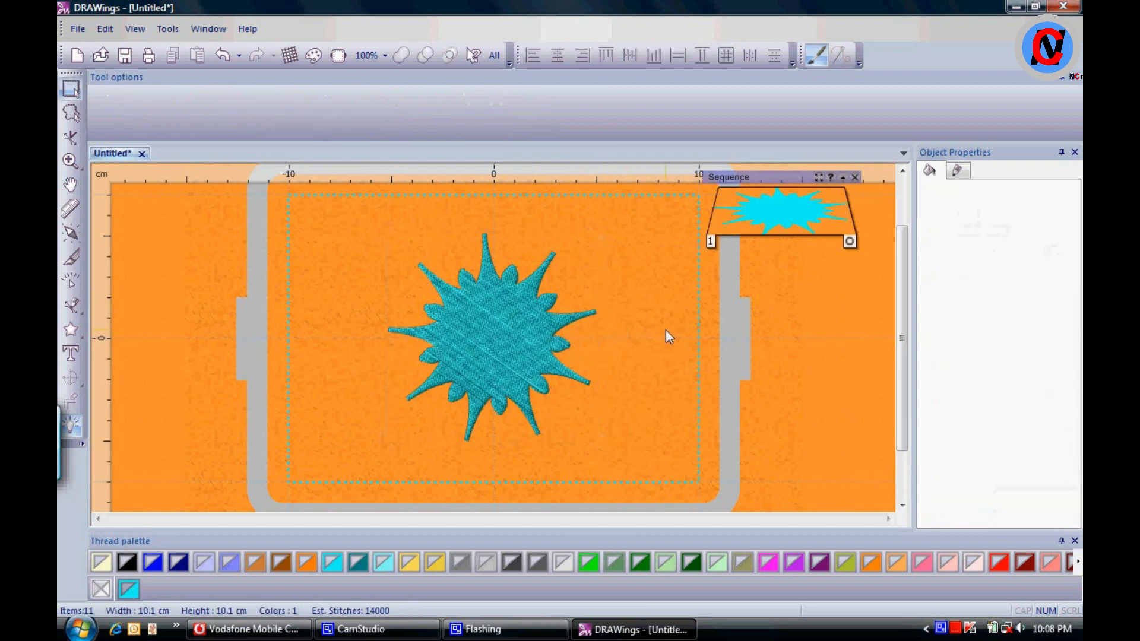
left_click(504, 351)
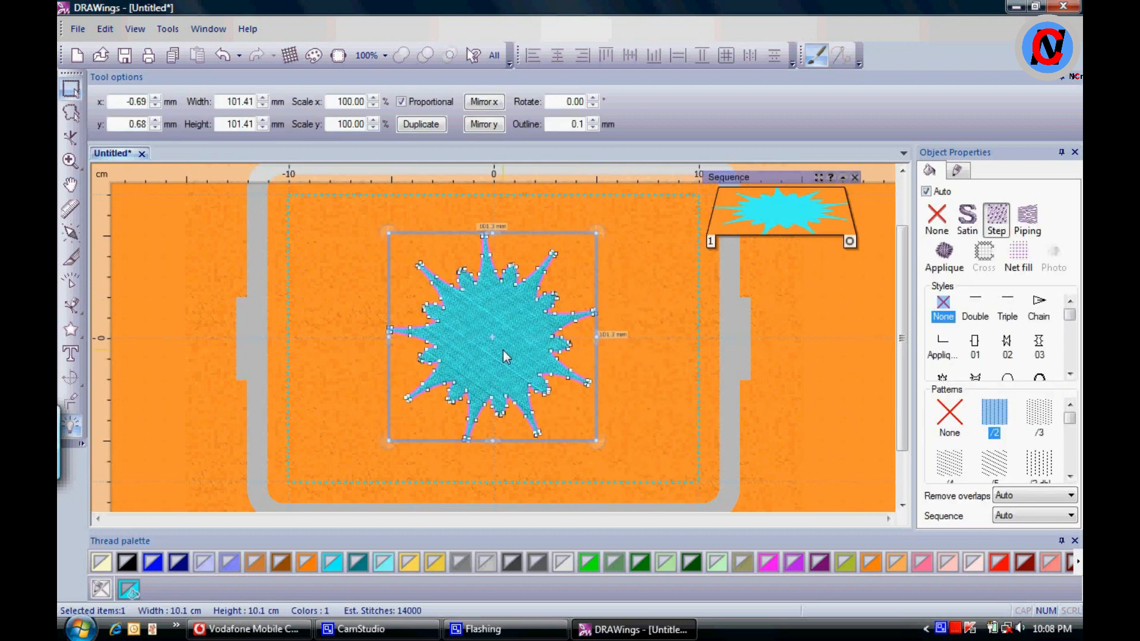
key("Delete")
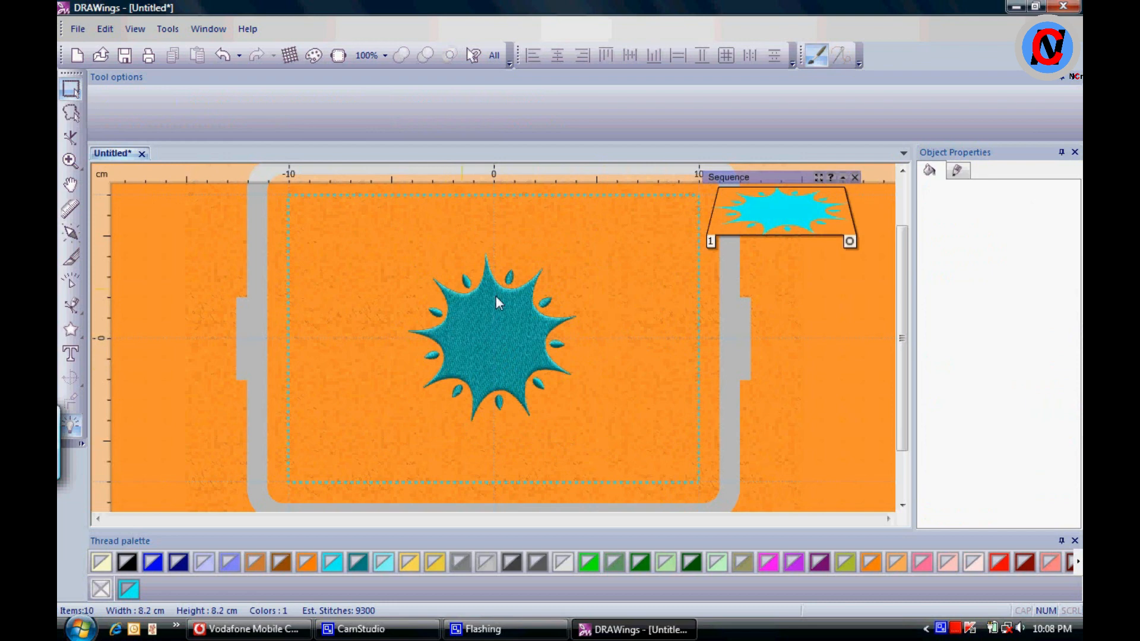
Recolour the remaining inner star shape with red thread, leaving the small leaf shapes as they are
scroll(509, 304, "up", 2)
left_click(487, 326)
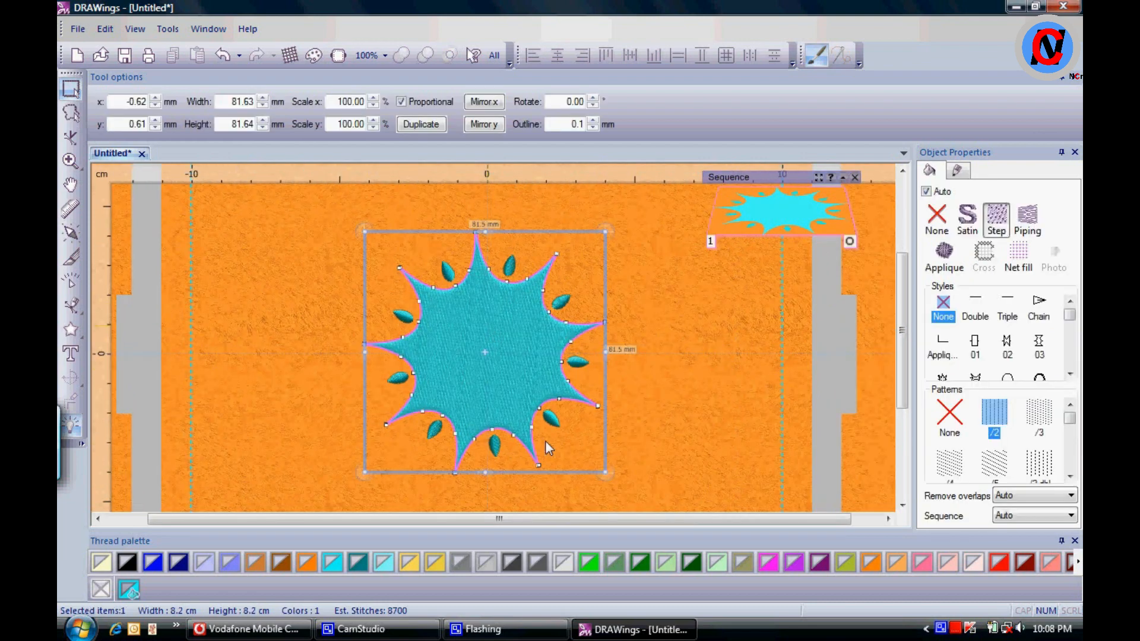
left_click(999, 568)
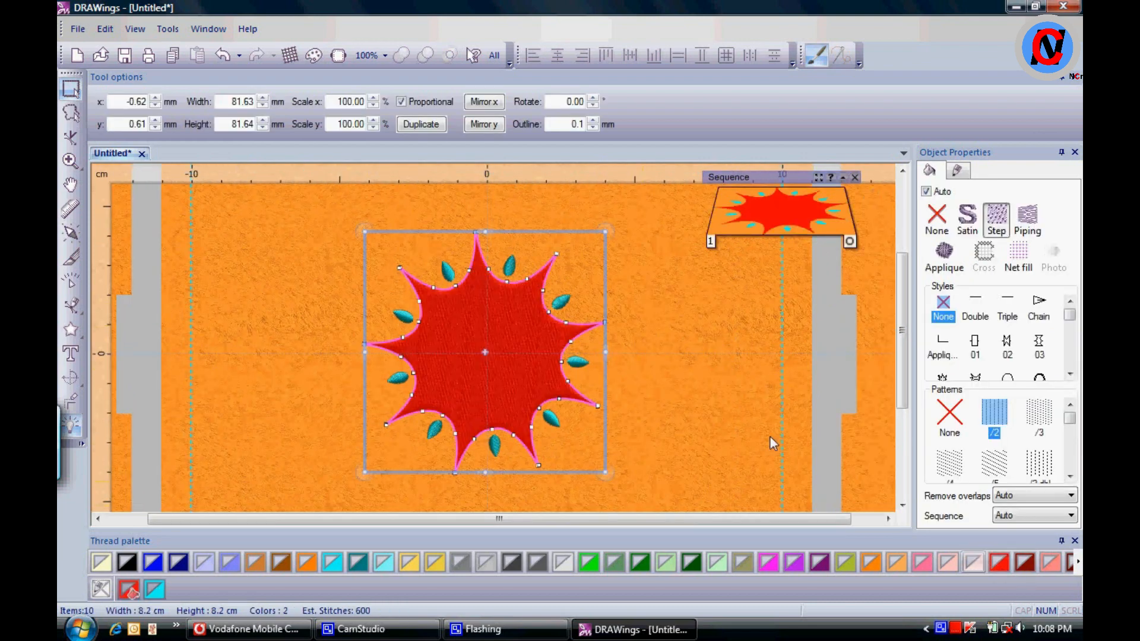
left_click(735, 432)
scroll(447, 322, "up", 2)
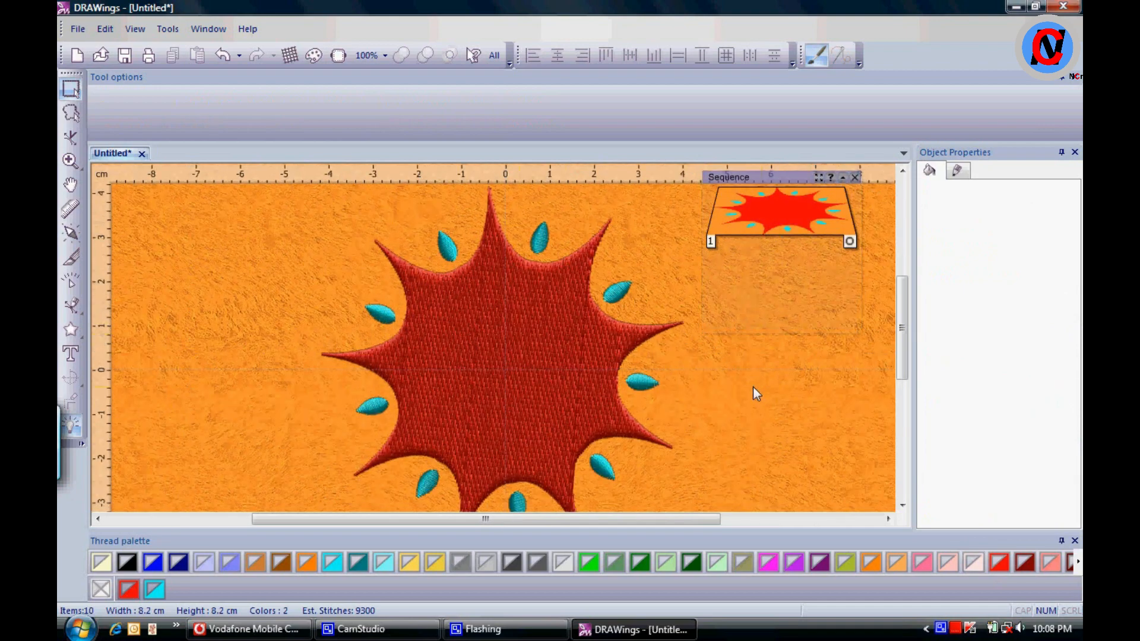
scroll(753, 386, "down", 2)
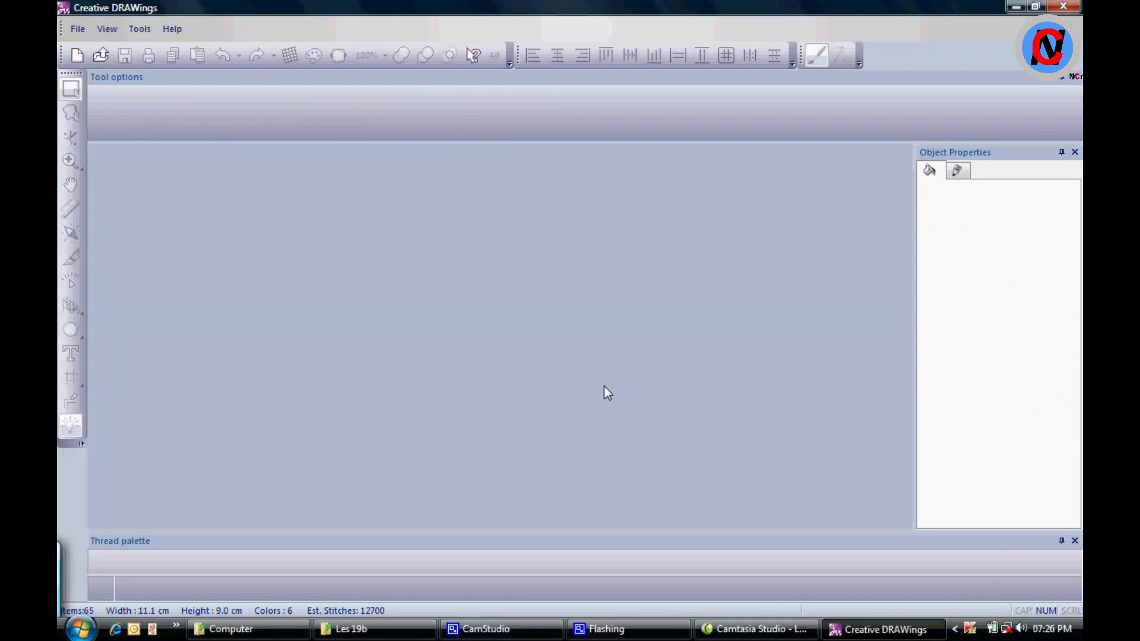
Start a new design and load the sample artwork file ASC-00032.cmx as its source
left_click(74, 54)
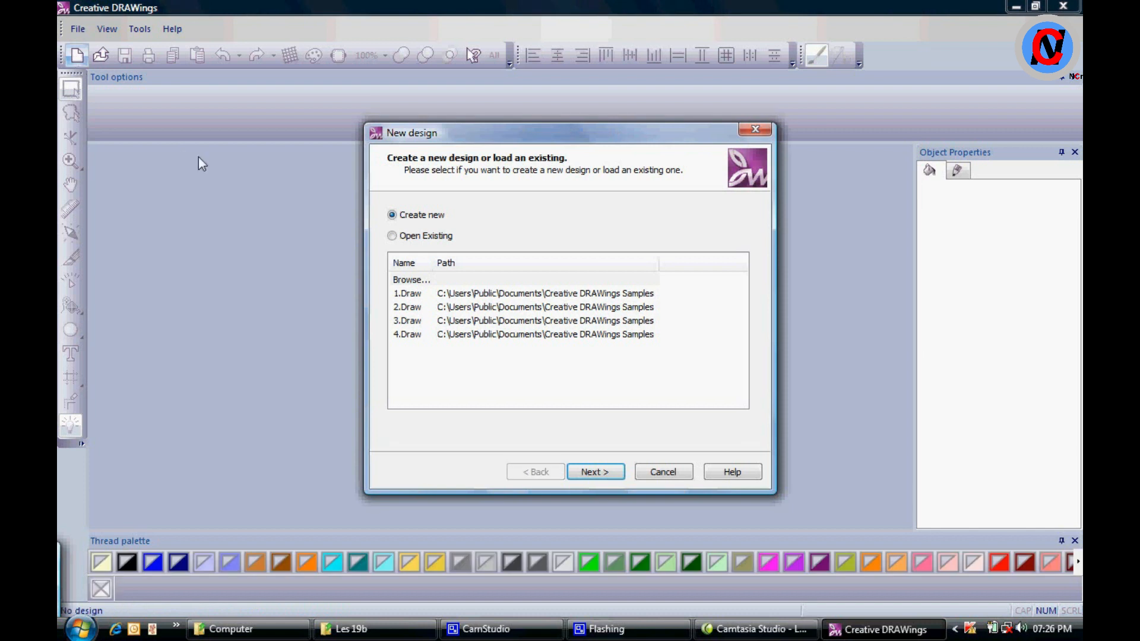
left_click(606, 475)
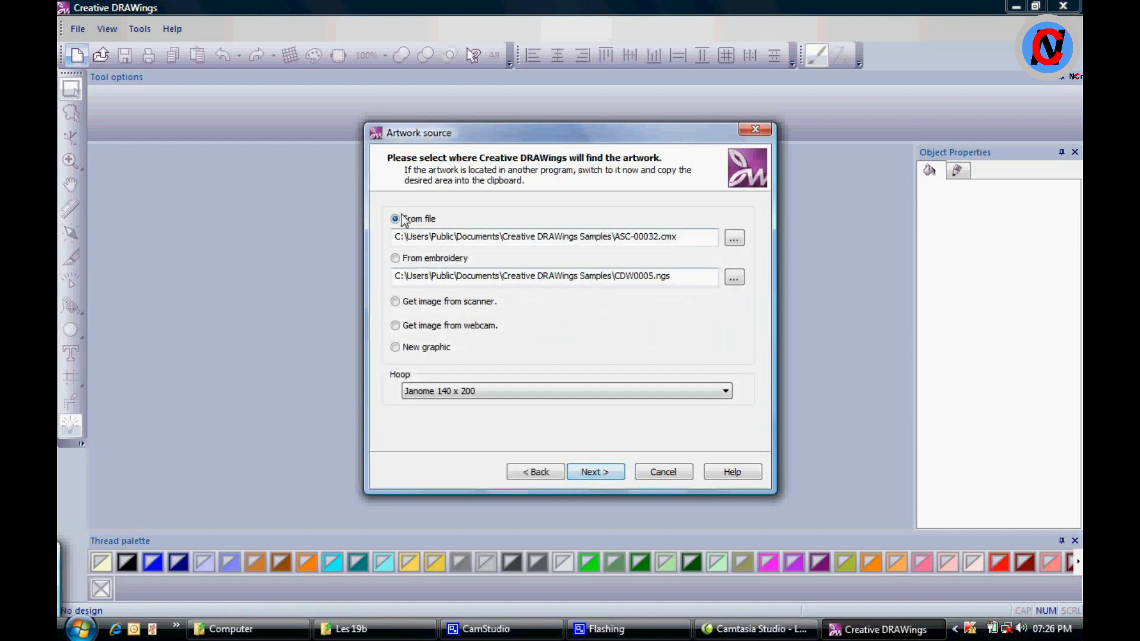
left_click(737, 241)
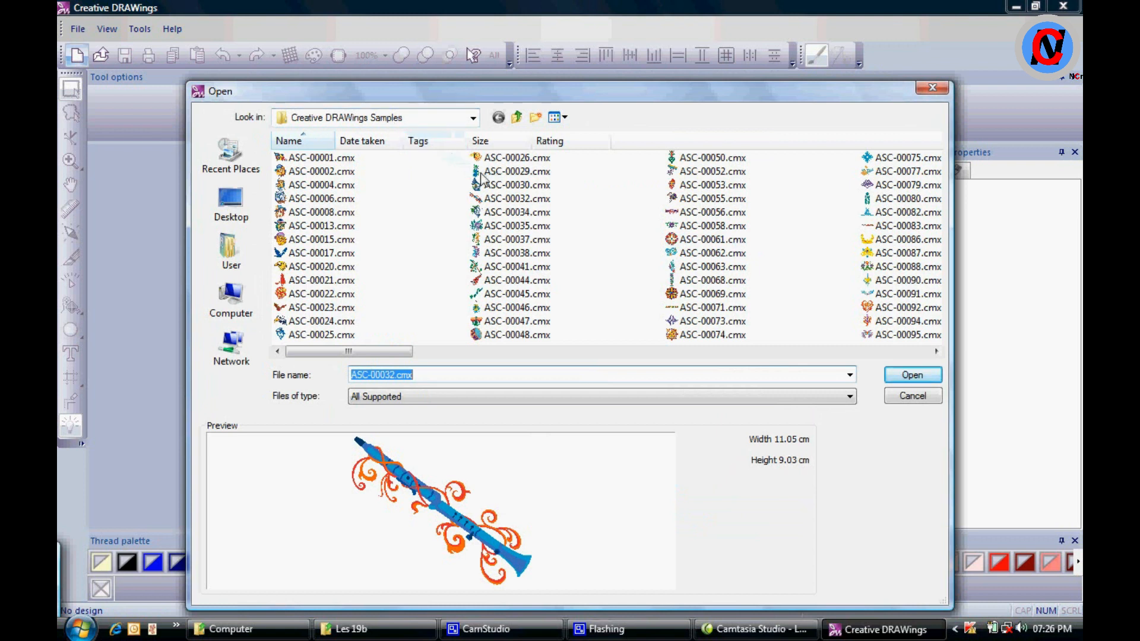
left_click(518, 201)
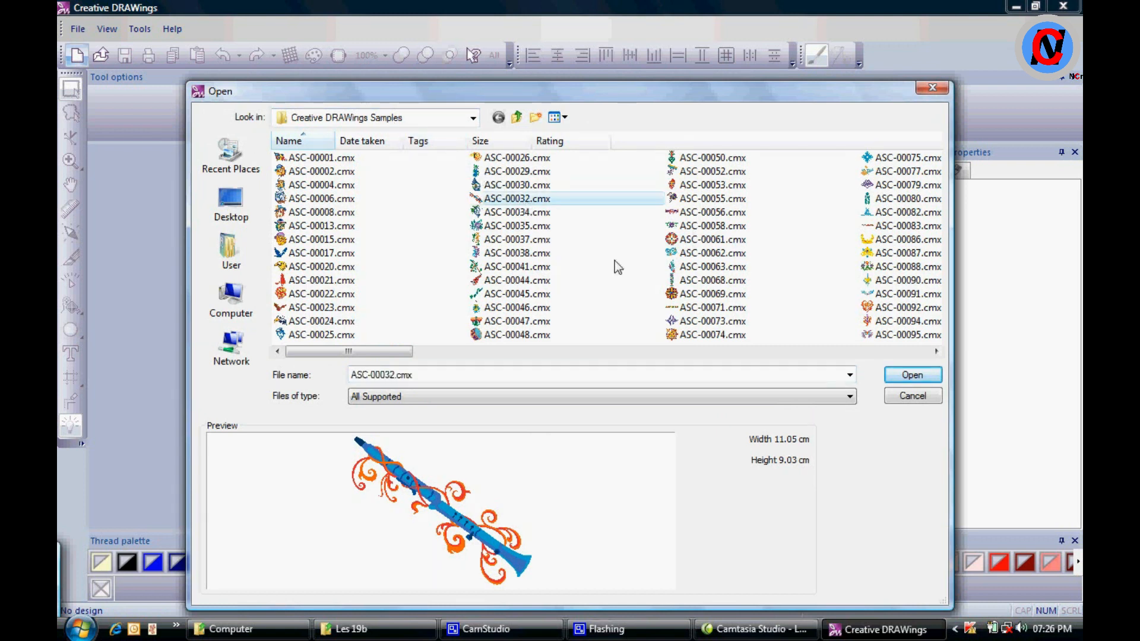
left_click(905, 378)
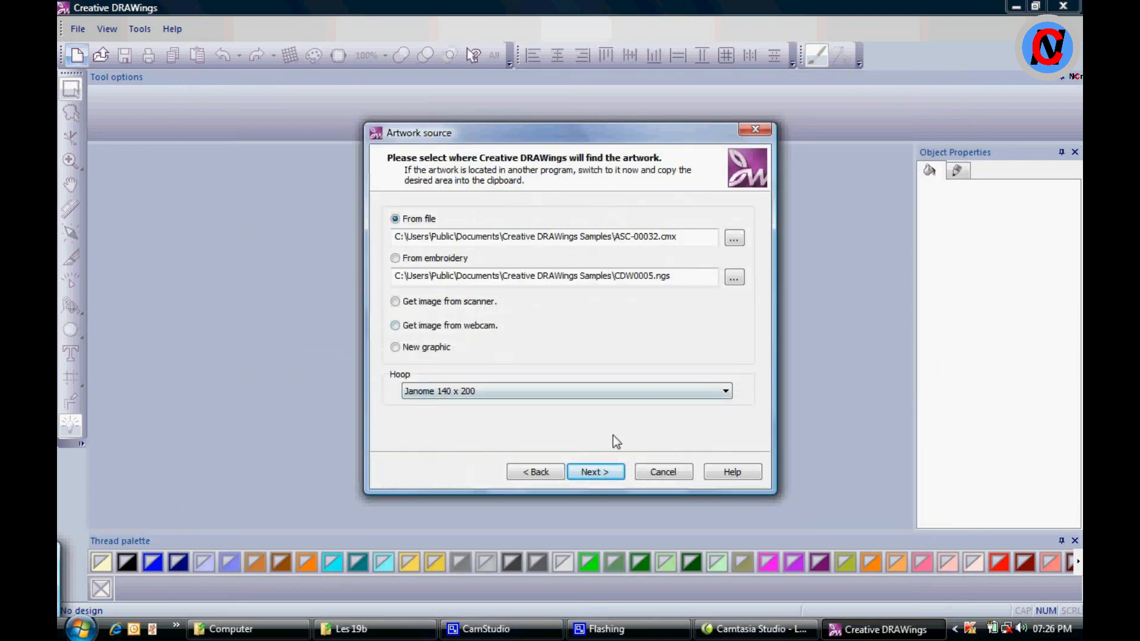
Finish the new design with the Janome 140 x 200 hoop, the preset blue fabric and six VISTA threads
left_click(594, 473)
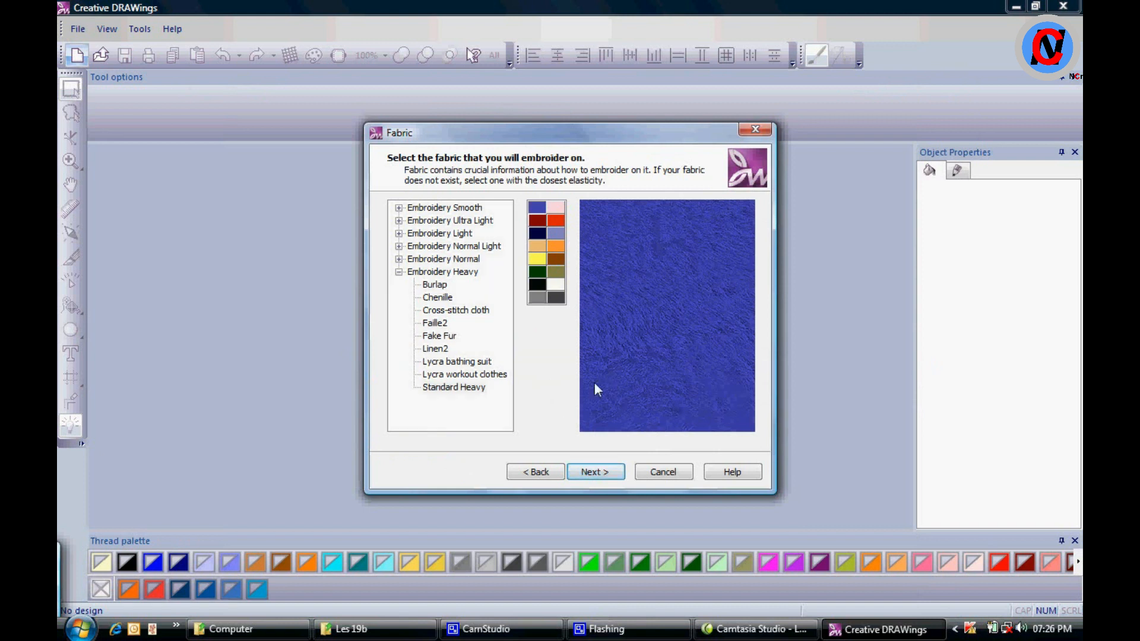
left_click(612, 475)
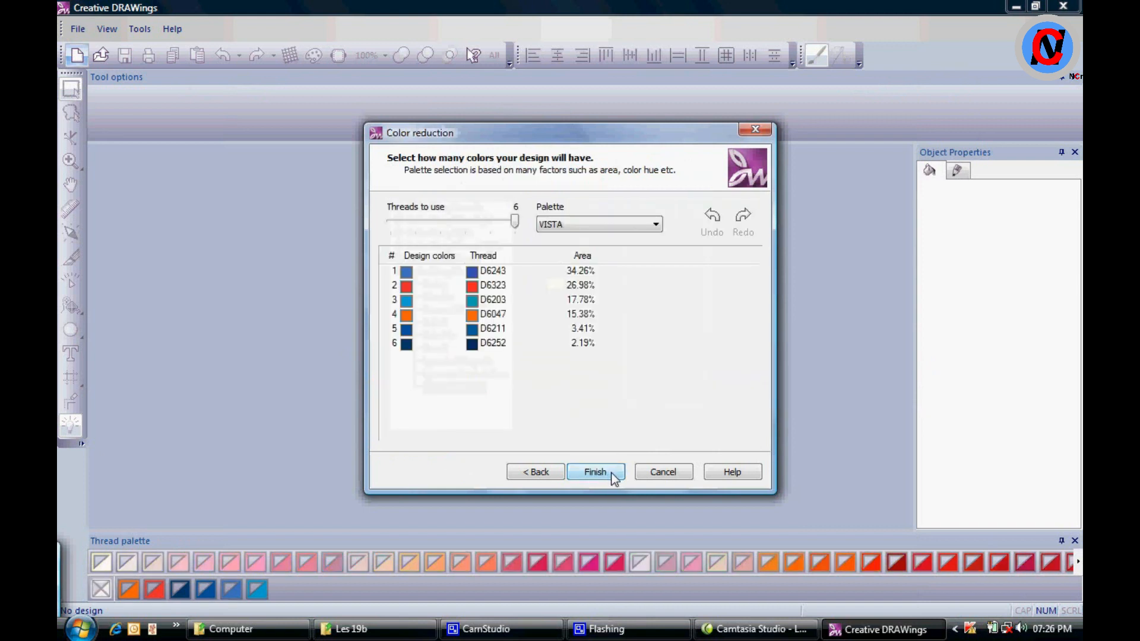
left_click(613, 474)
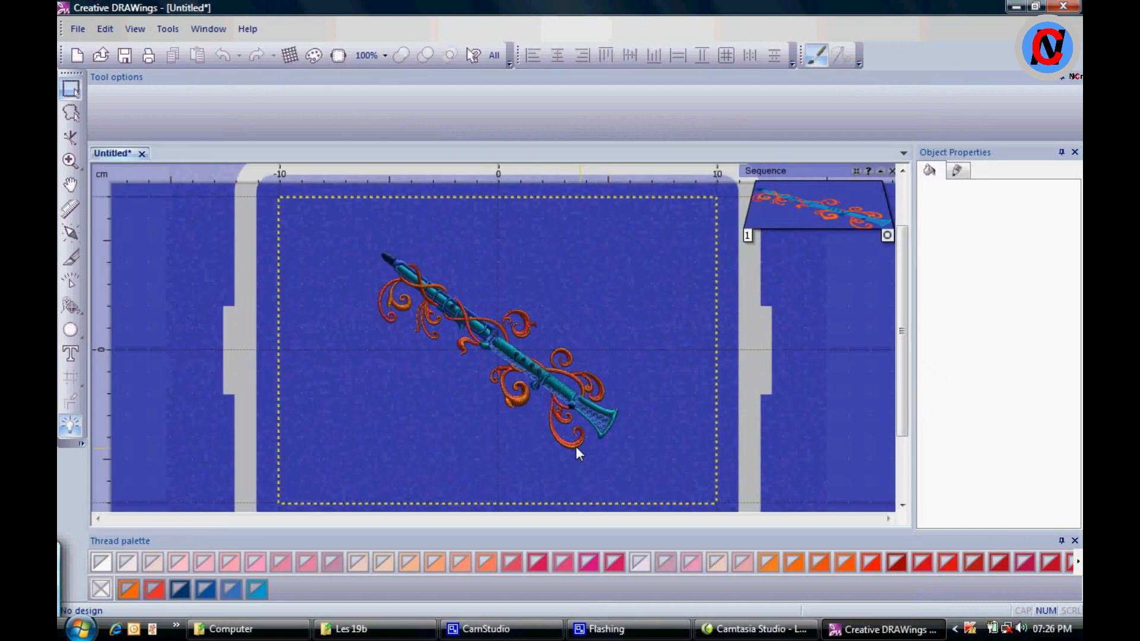
Delete all of the clarinet artwork except the large outer orange curl hanging beneath the instrument's bell
scroll(565, 445, "up", 5)
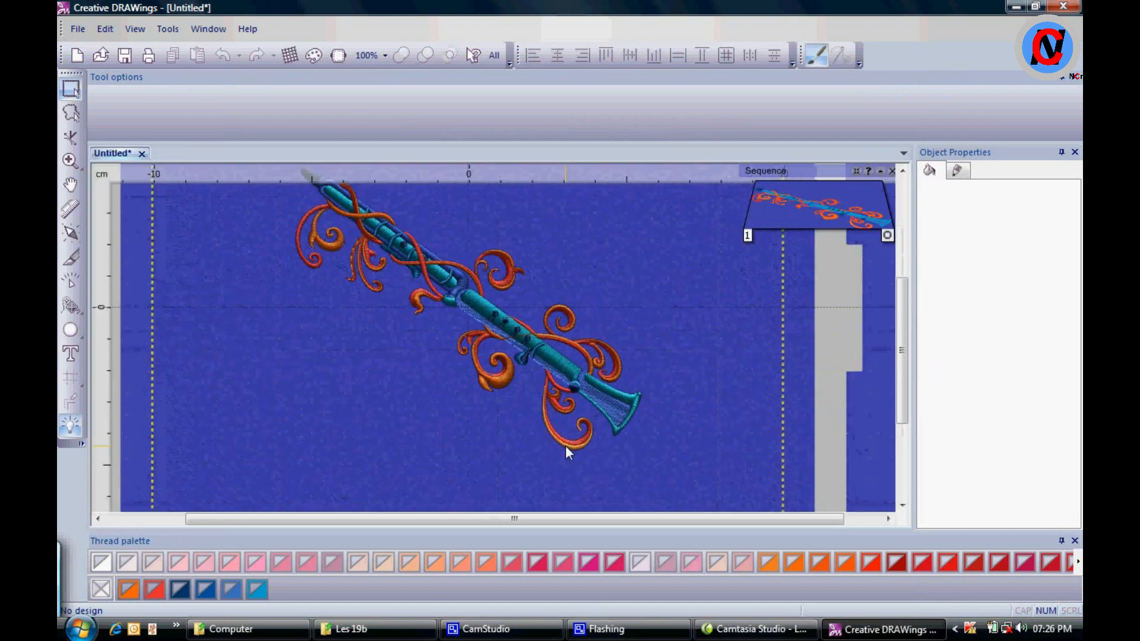
scroll(565, 445, "up", 3)
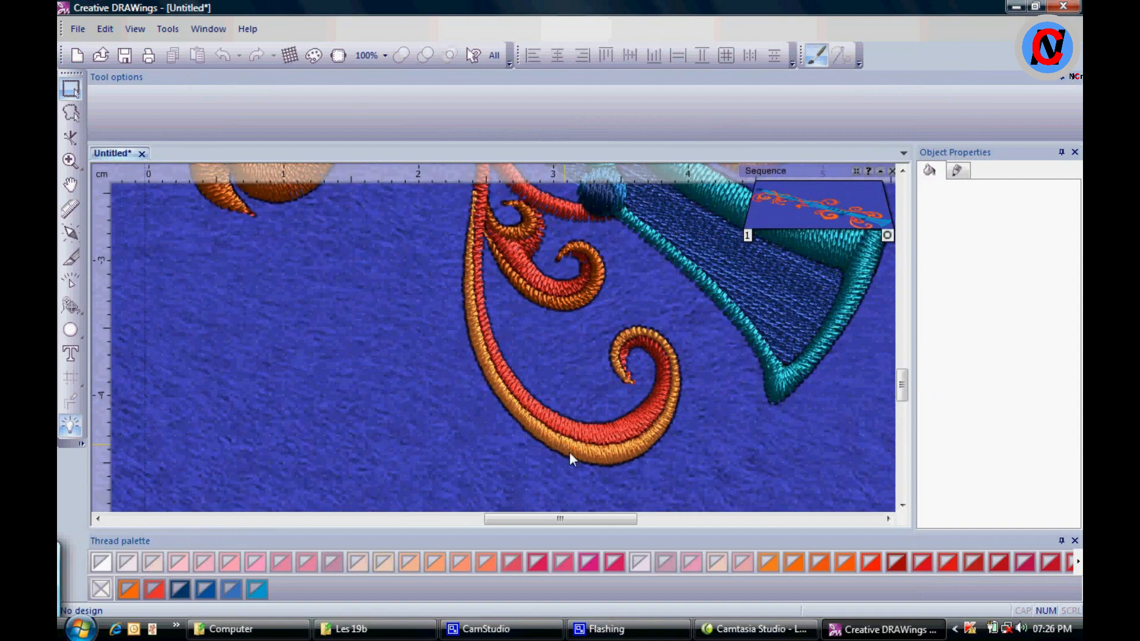
scroll(600, 458, "down", 2)
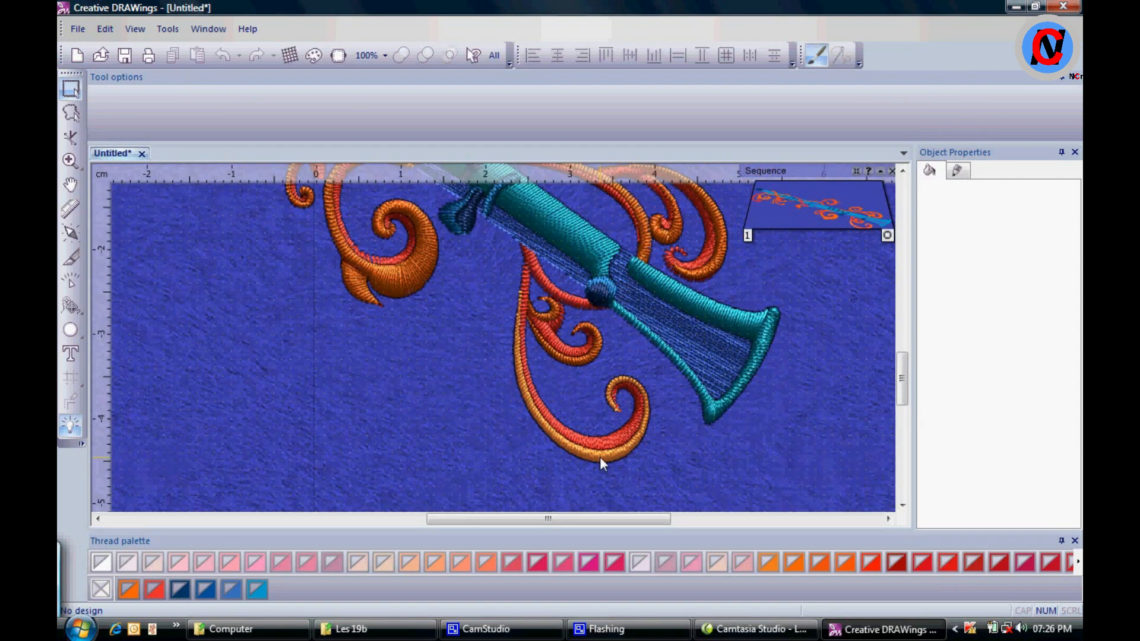
left_click(600, 457)
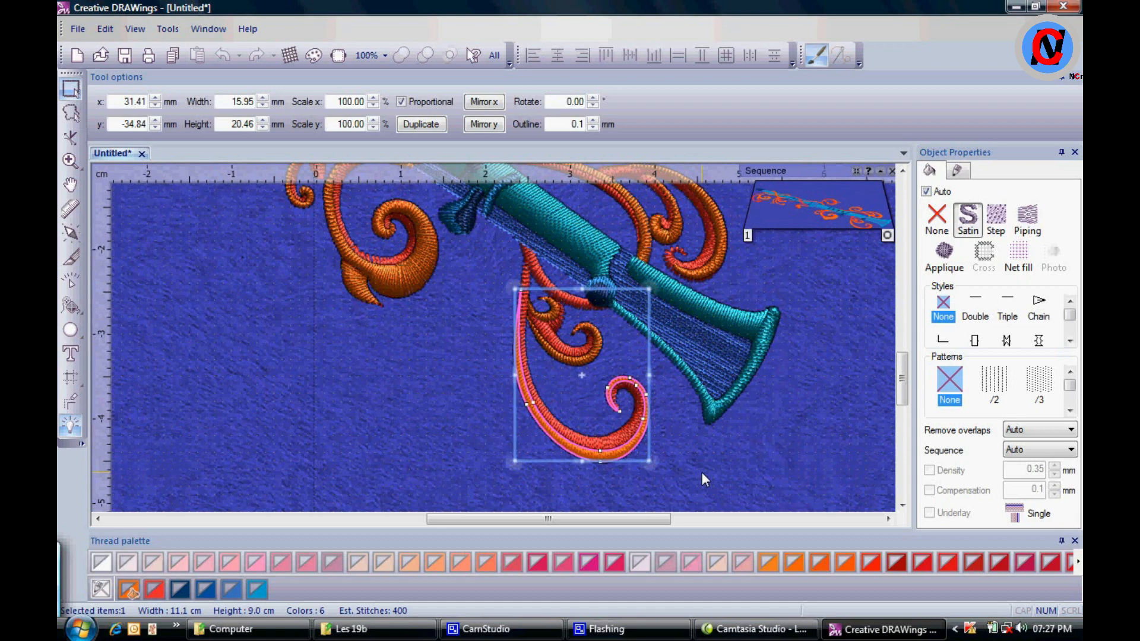
key("ctrl+a")
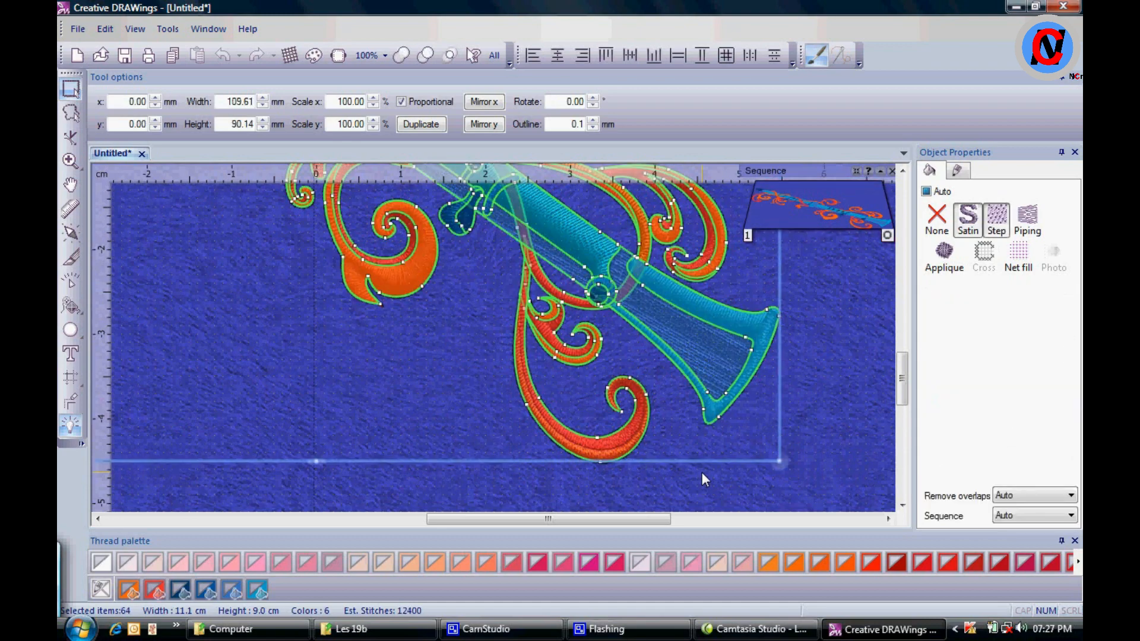
key("Delete")
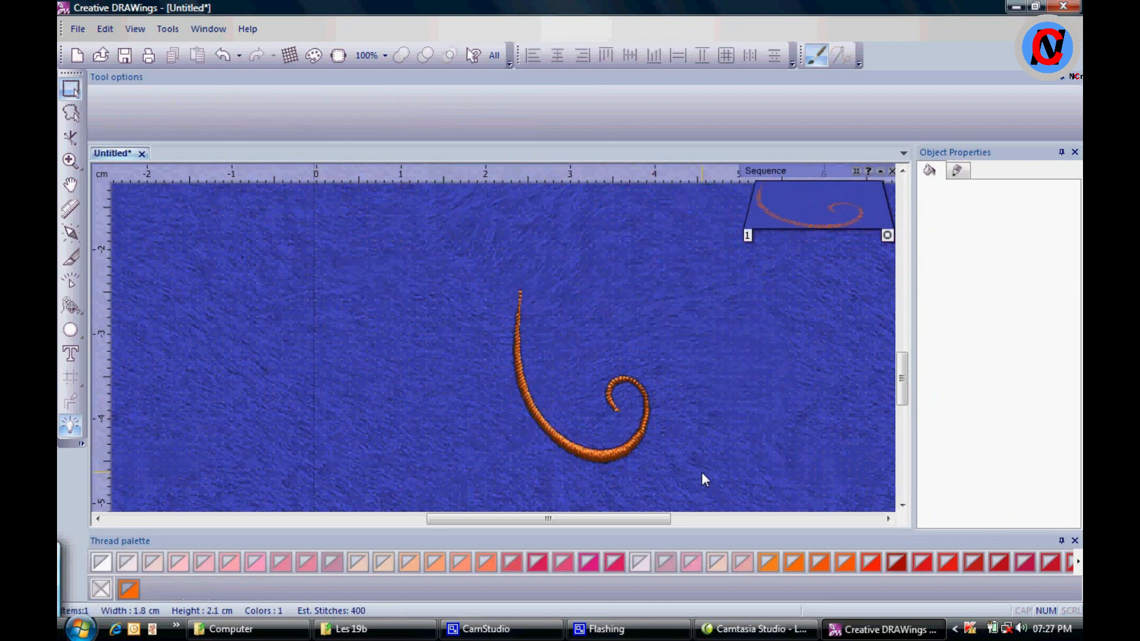
Make a horizontally mirrored copy of the orange curl at 100% size, placed directly against its straight-stem side
scroll(583, 484, "up", 1)
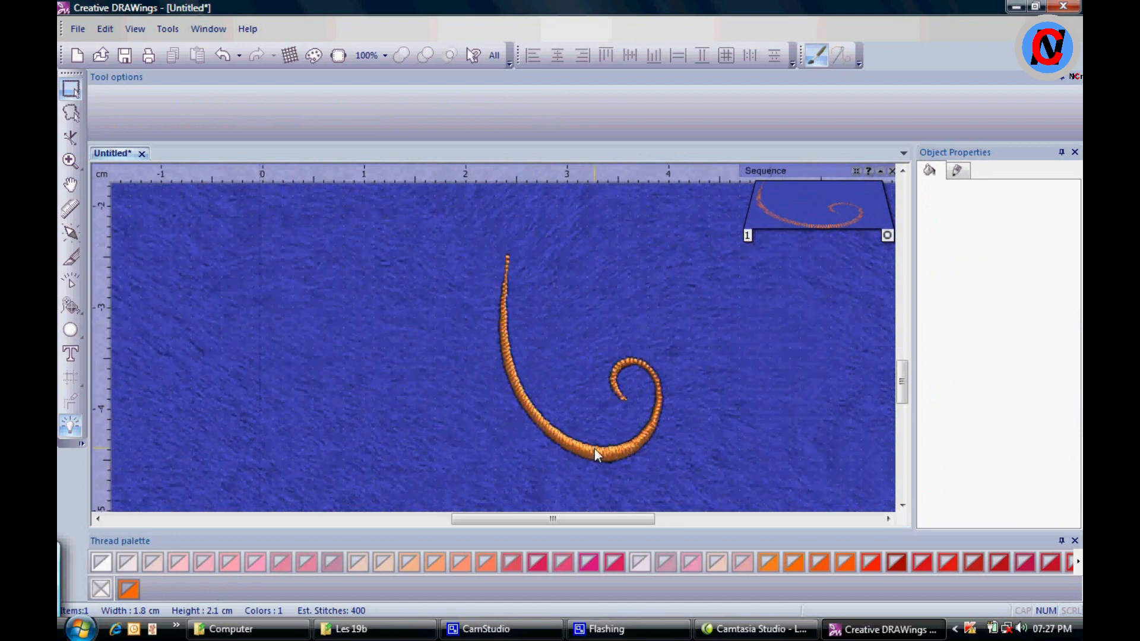
left_click(594, 448)
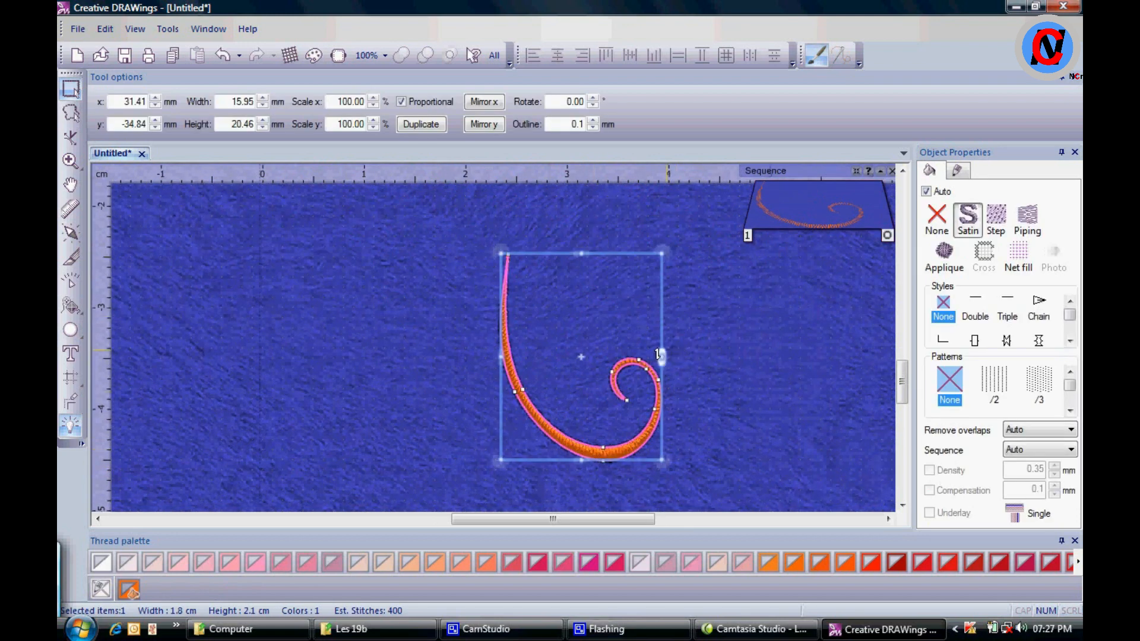
left_click_drag(663, 358, 339, 354)
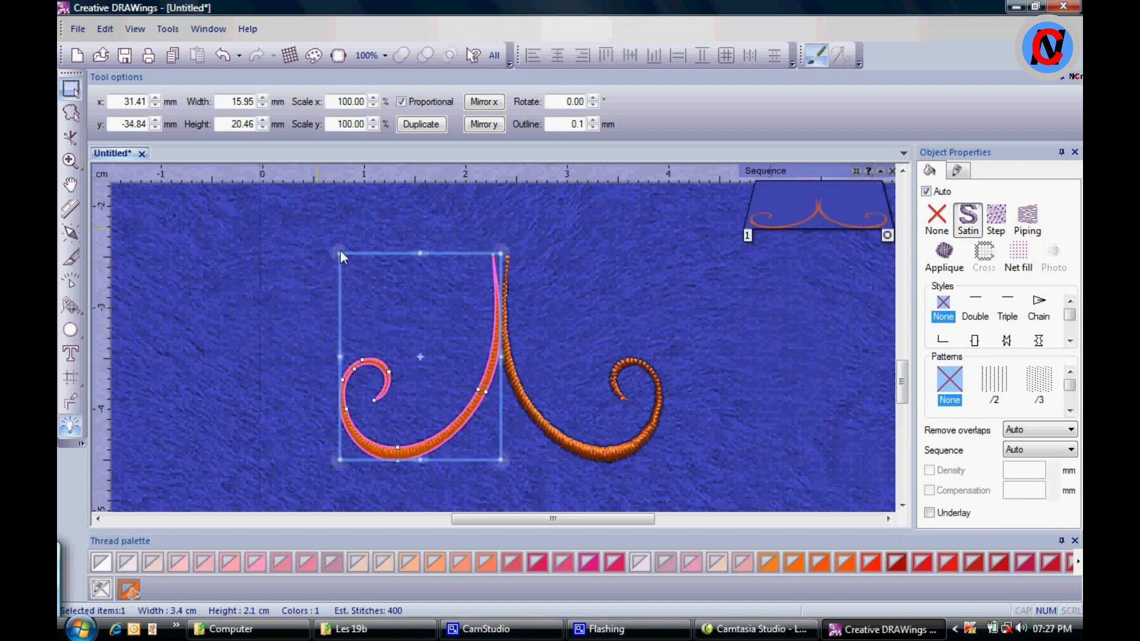
Make a vertically mirrored copy of both curls at 100% size, placed directly beneath the originals
left_click_drag(317, 229, 706, 475)
left_click_drag(502, 257, 513, 483)
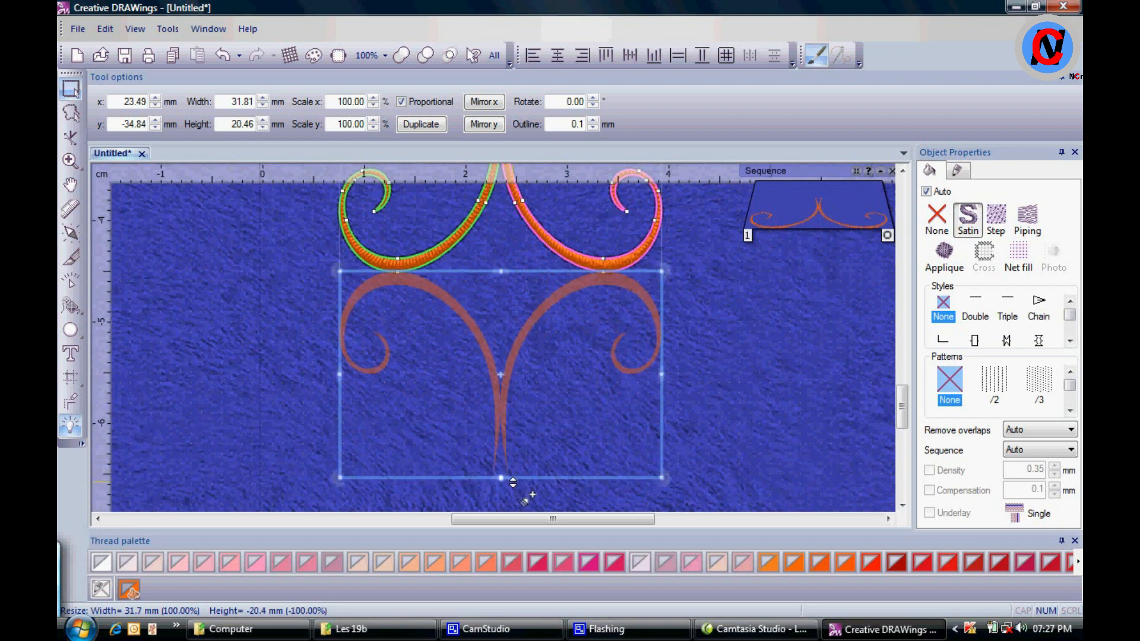
left_click_drag(513, 483, 513, 482)
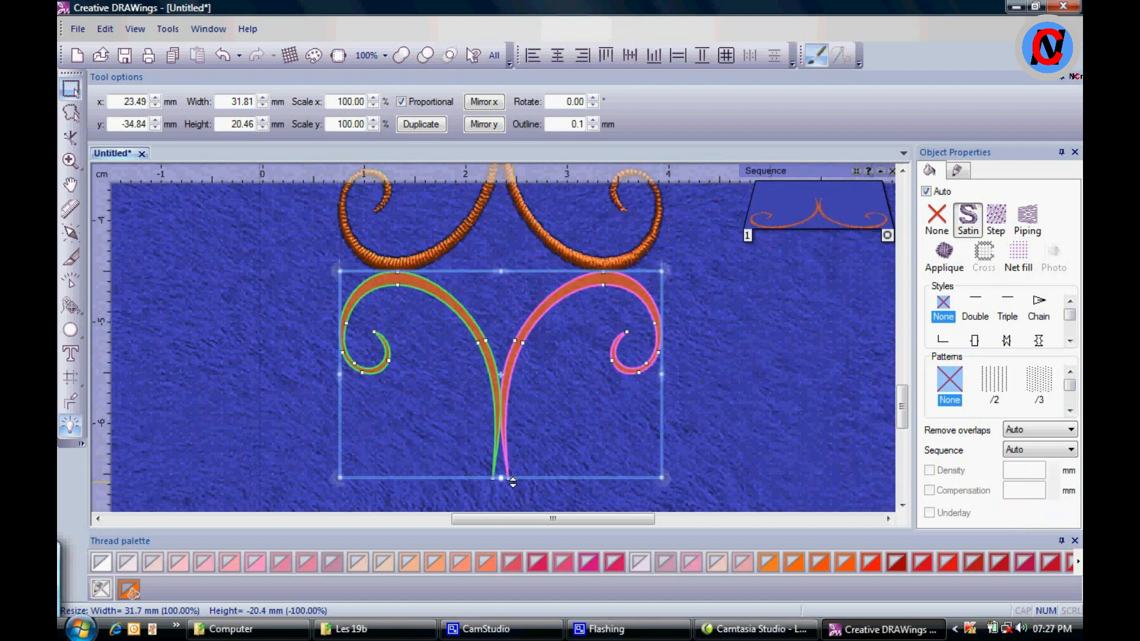
left_click(716, 436)
scroll(717, 437, "down", 2)
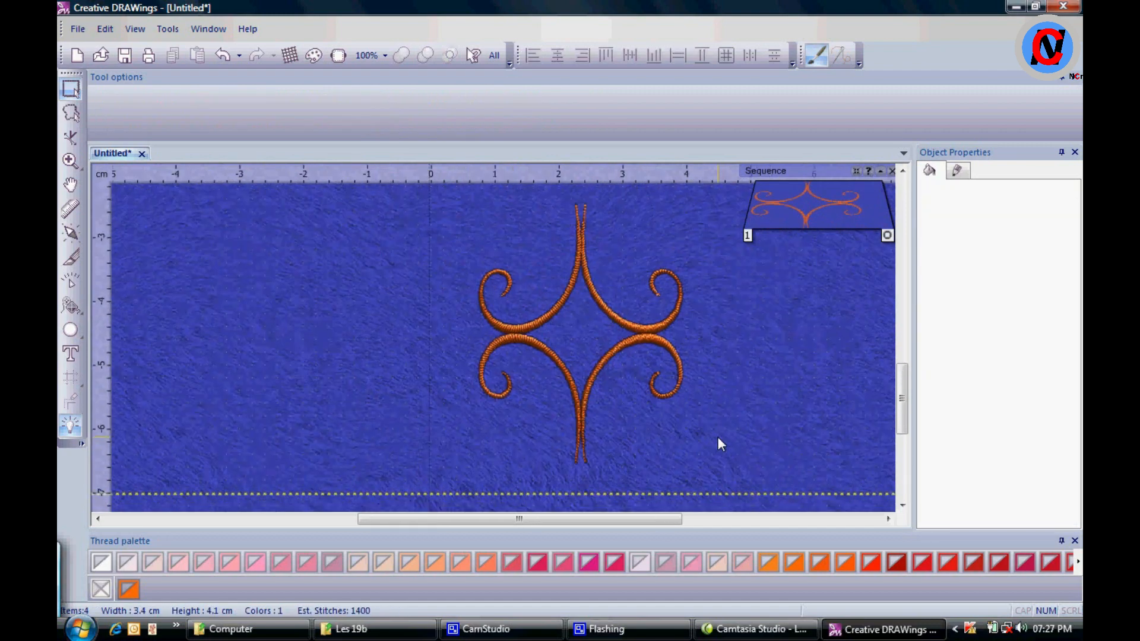
Combine the four mirrored curls into a single object
left_click_drag(439, 200, 733, 484)
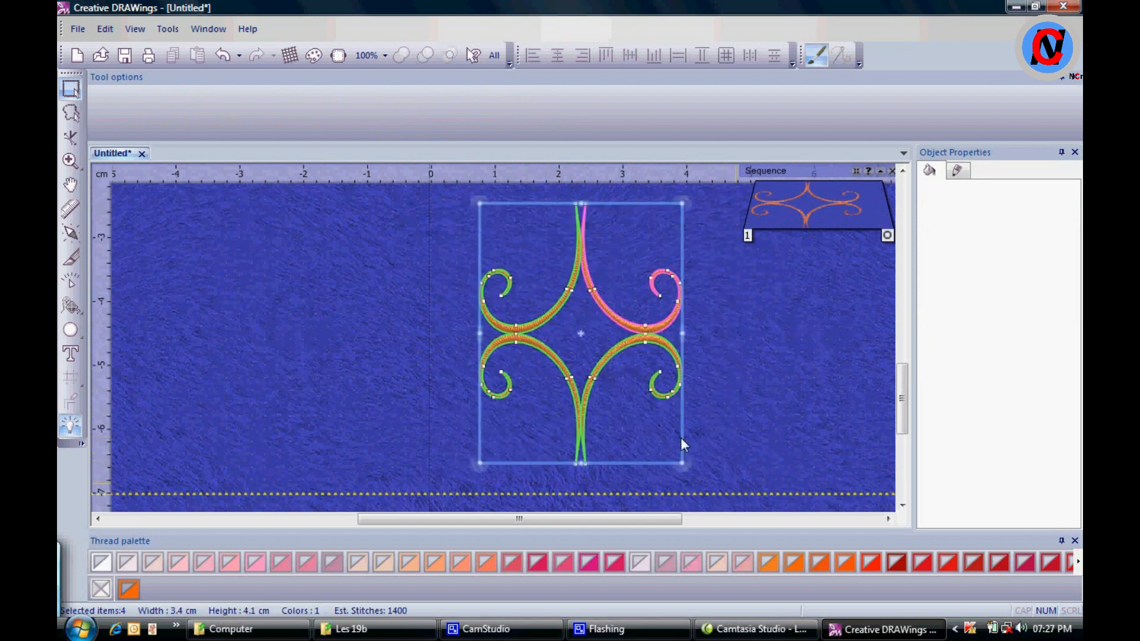
right_click(653, 404)
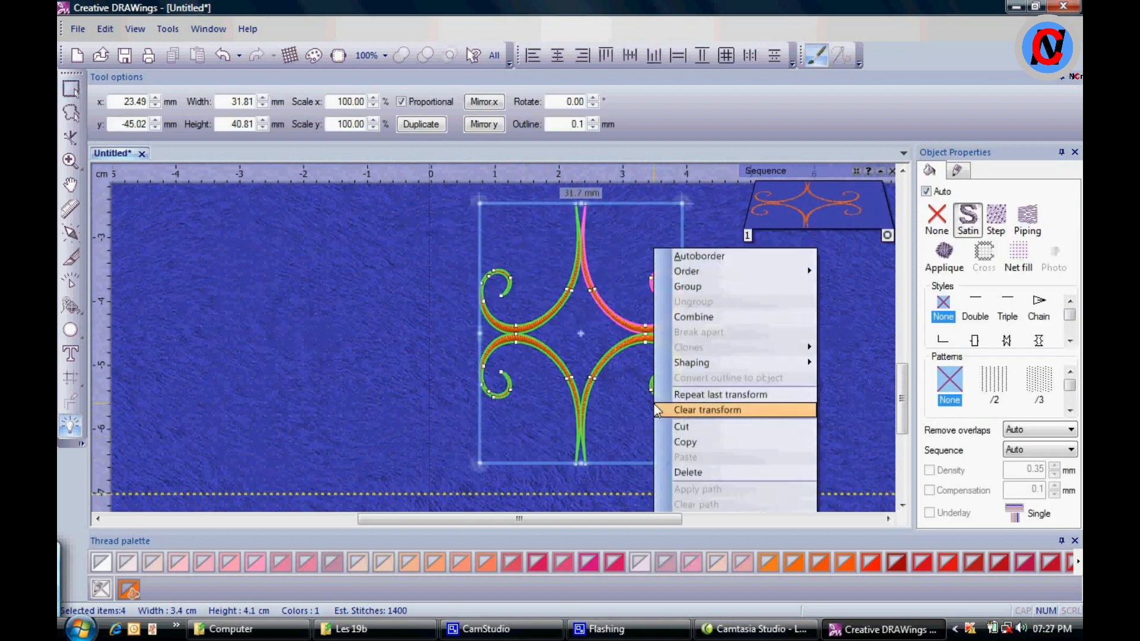
left_click(711, 319)
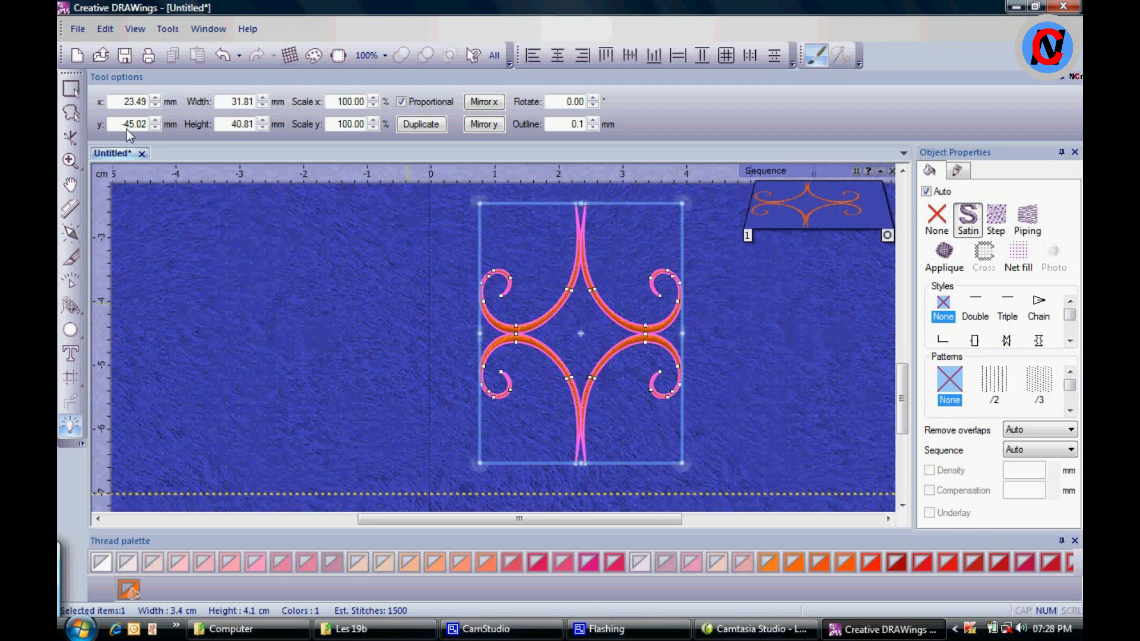
Position the combined curl motif at x 0 mm and y 40 mm
left_click_drag(119, 102, 148, 102)
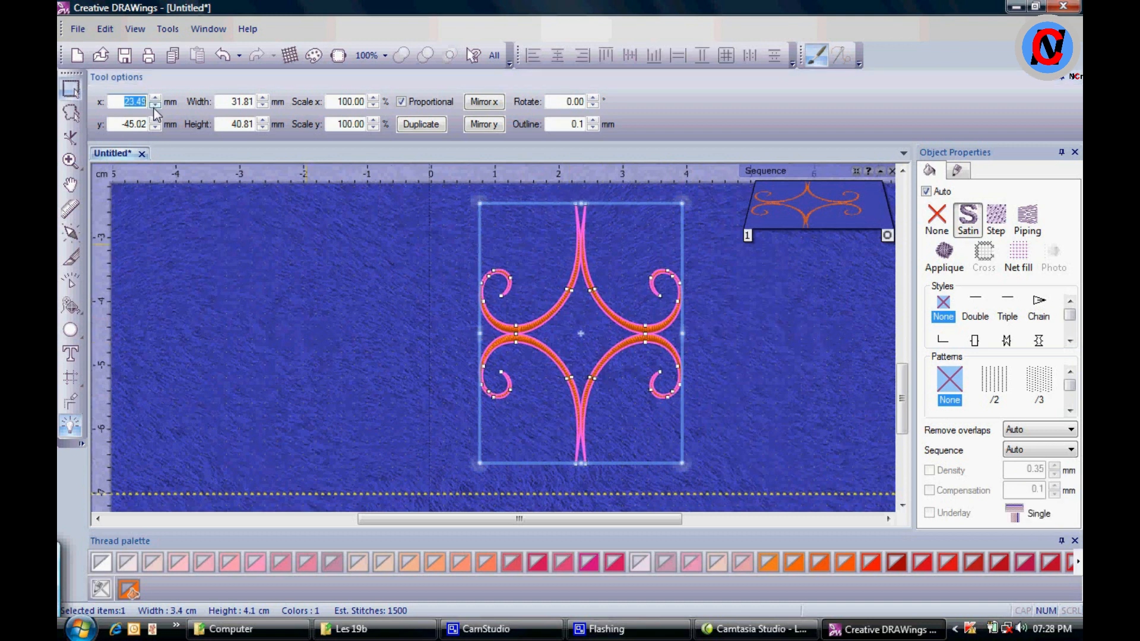
type("0")
left_click_drag(114, 124, 144, 124)
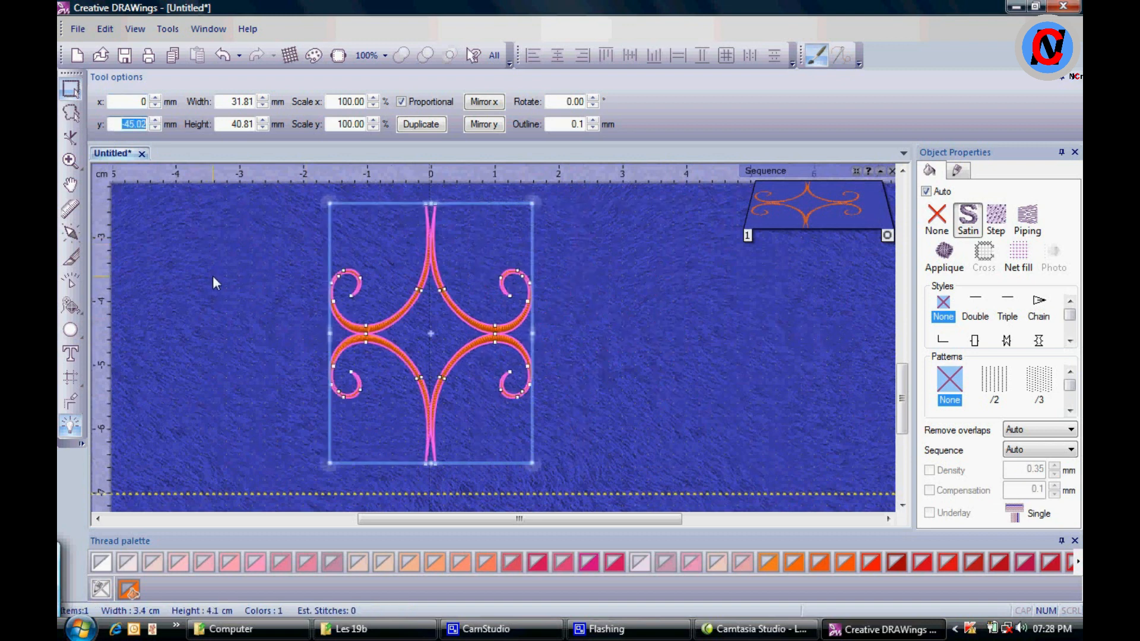
type("4")
key("Return")
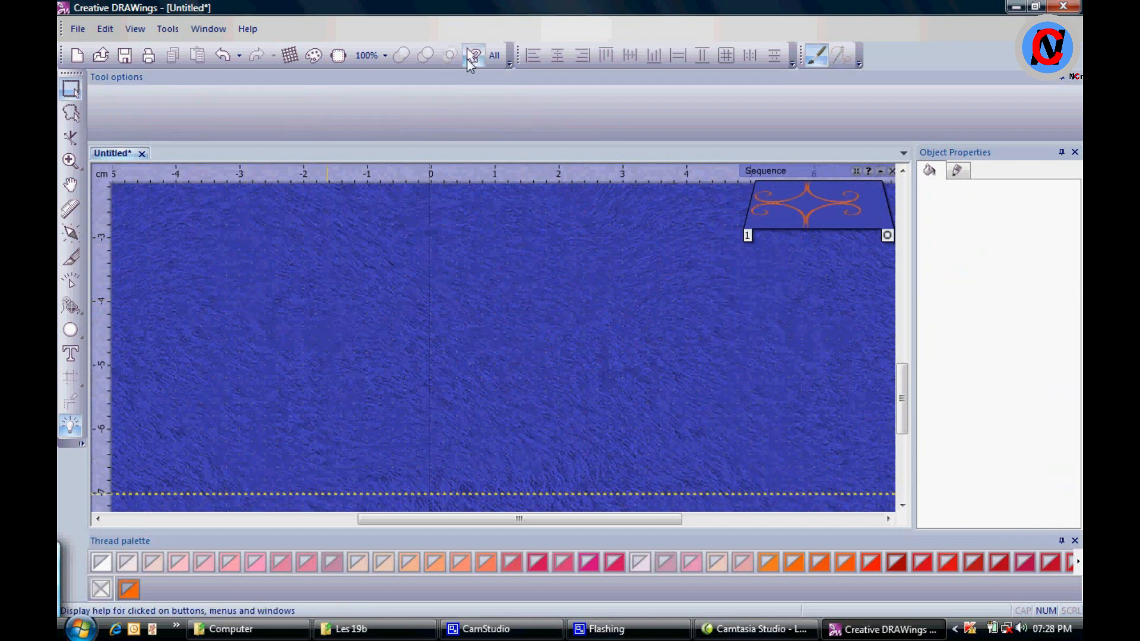
Set up a clockwise circular array of the curl motif around the hoop centre, with nine steps of 40° starting at 90°
left_click(494, 55)
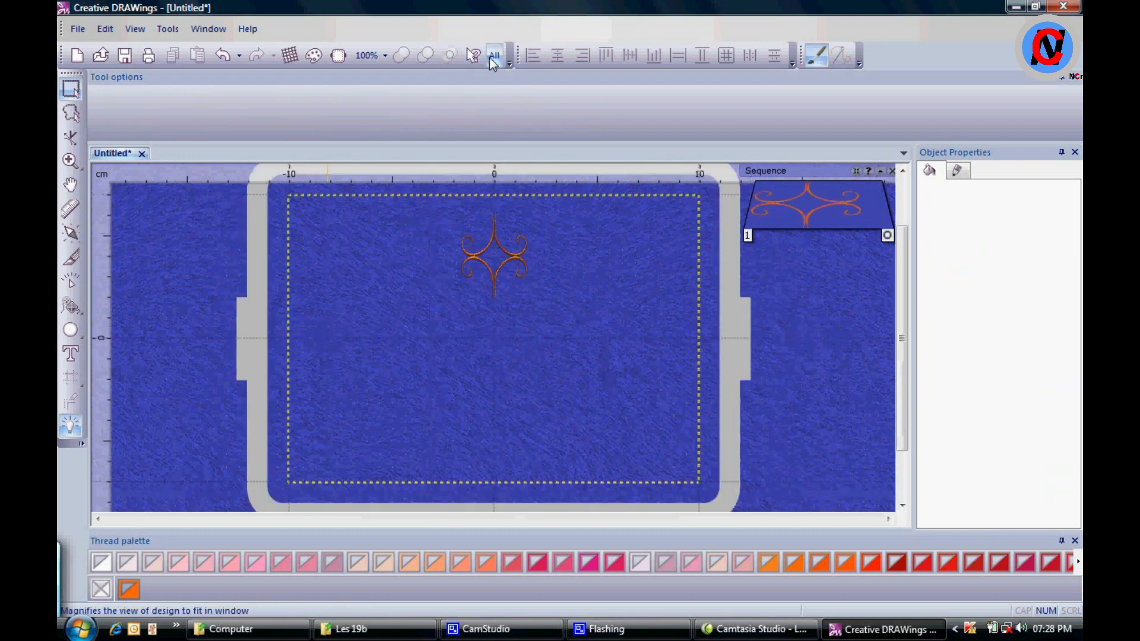
left_click(504, 249)
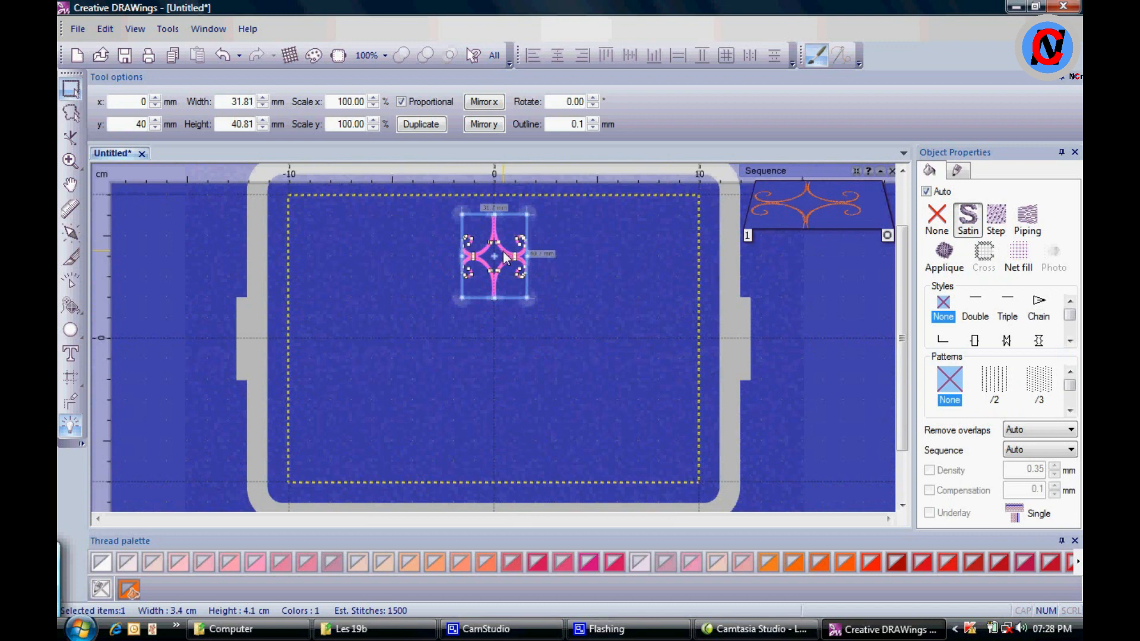
left_click(81, 386)
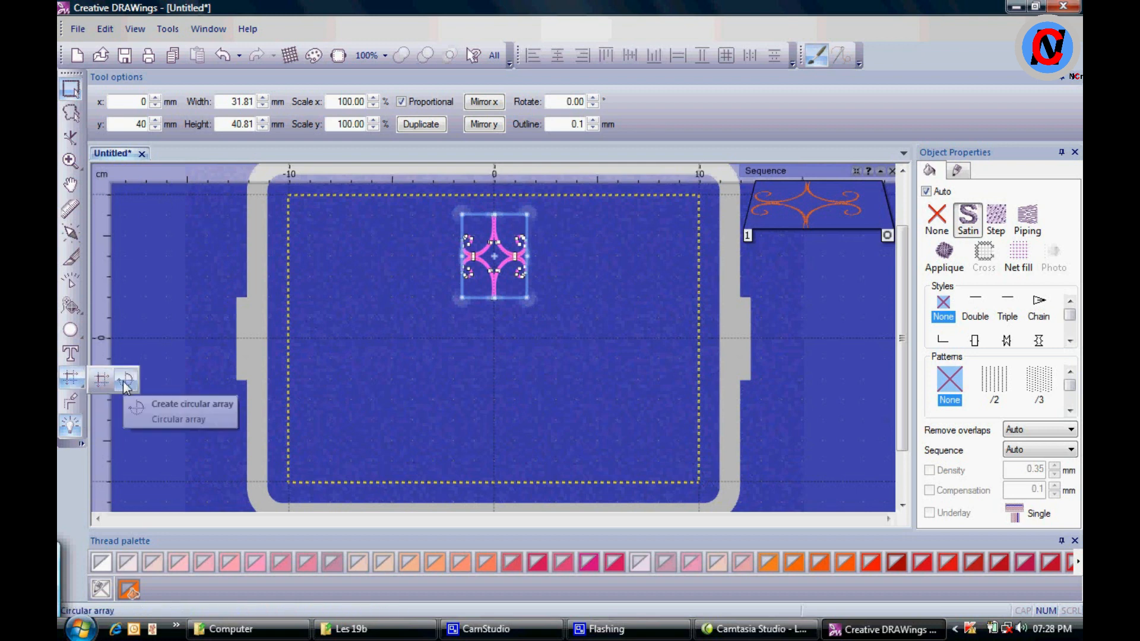
left_click(126, 380)
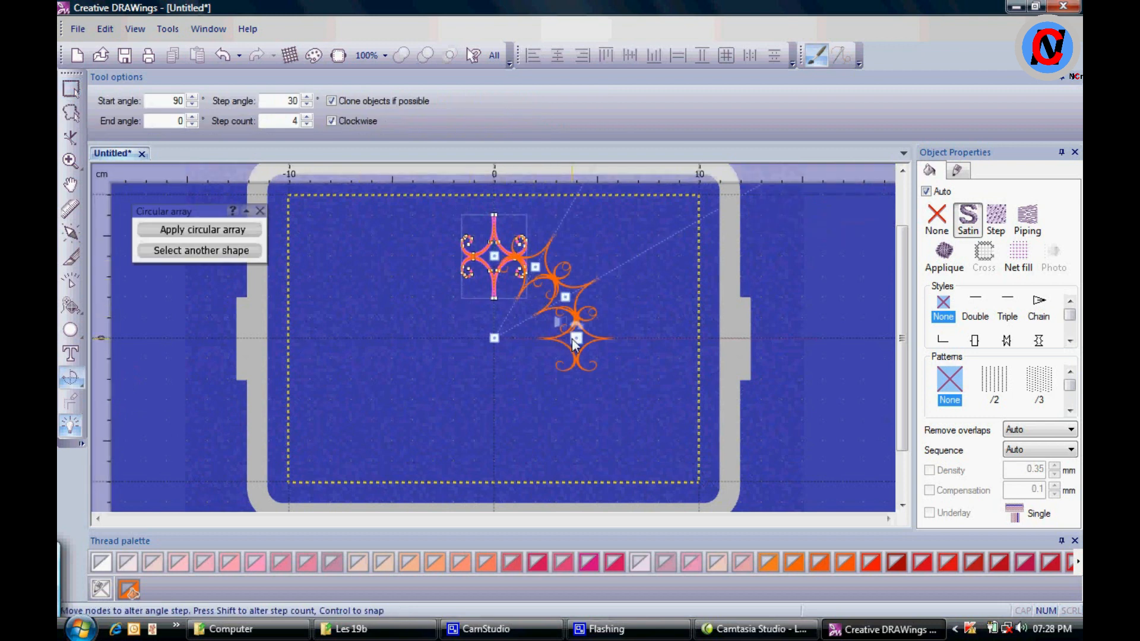
left_click_drag(572, 340, 574, 380)
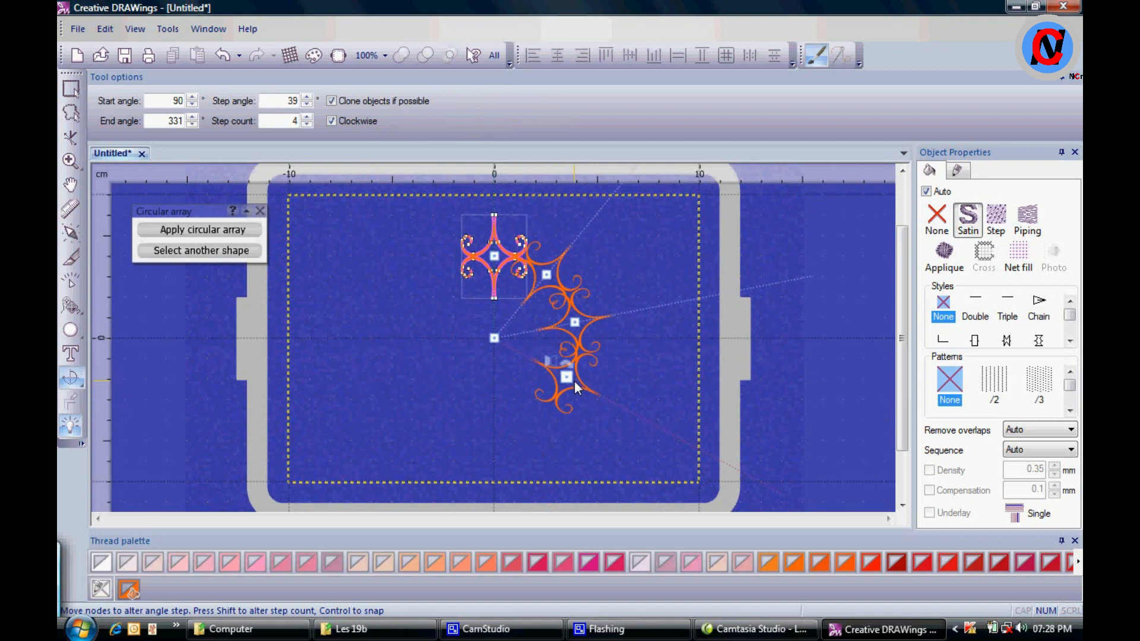
left_click_drag(575, 380, 424, 432)
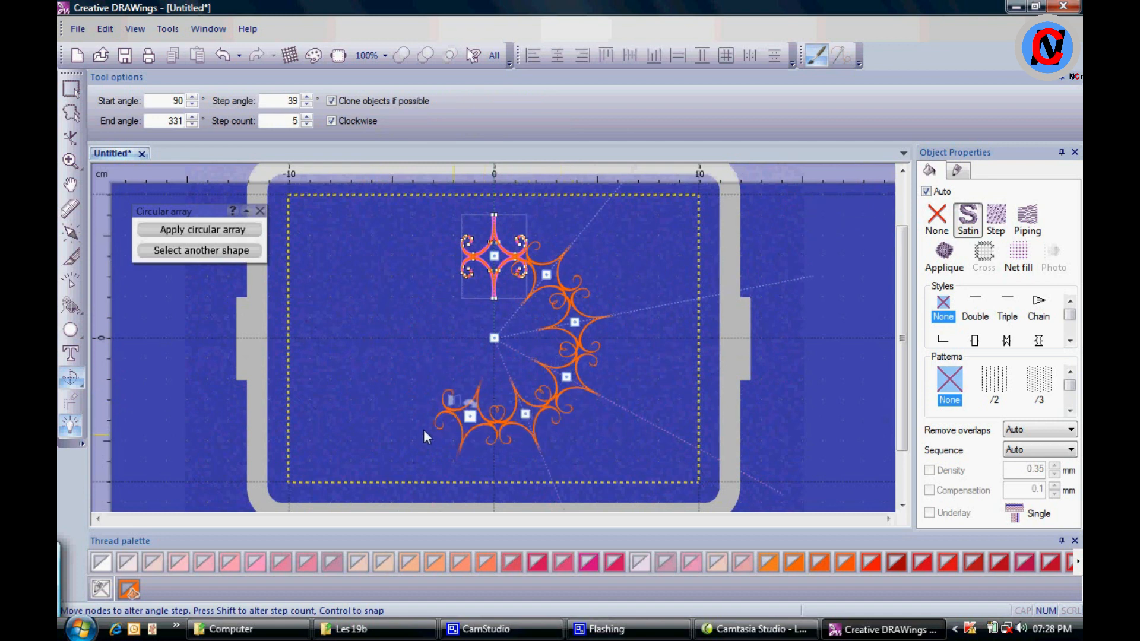
left_click_drag(362, 380, 351, 297)
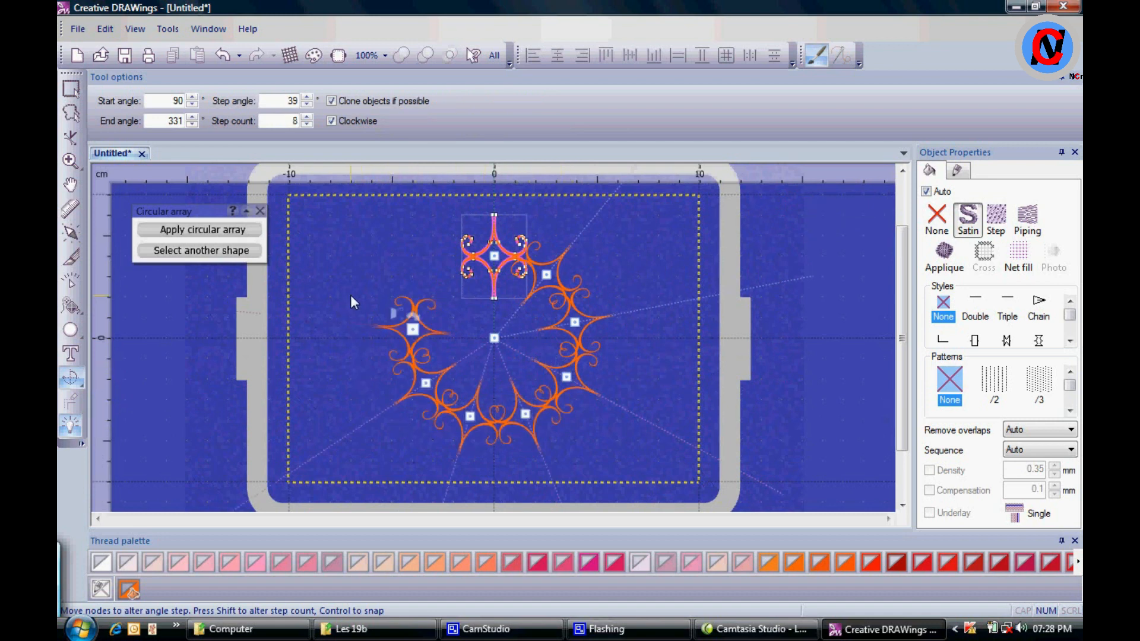
left_click_drag(387, 259, 483, 221)
left_click_drag(411, 235, 369, 320)
left_click_drag(404, 263, 495, 237)
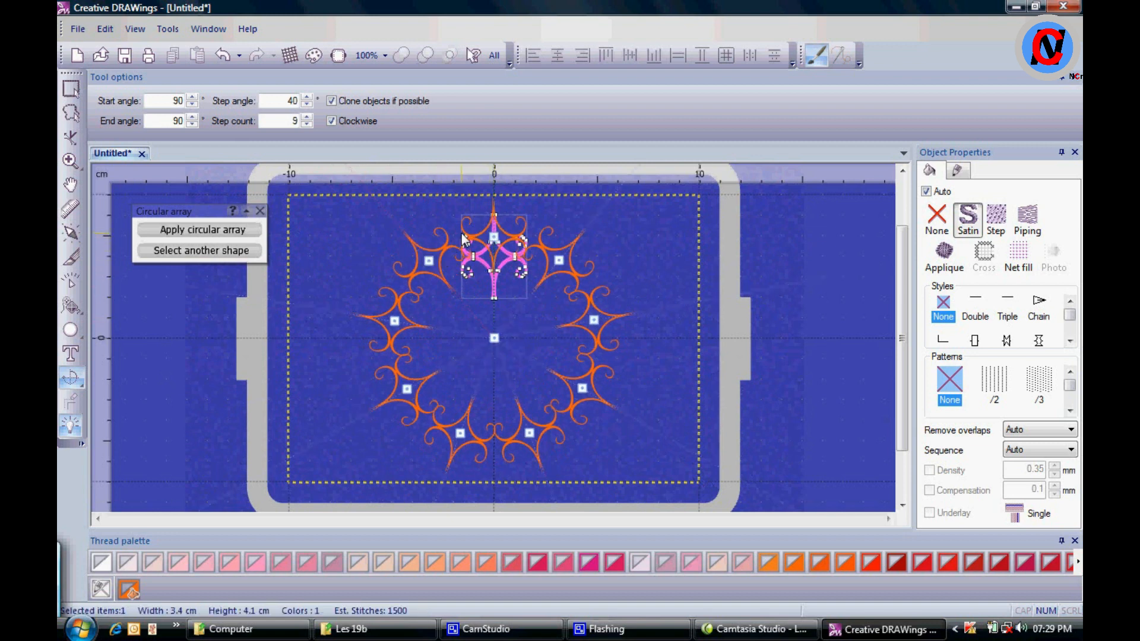
Widen the circular array slightly so neighbouring curls meet, apply it, and combine the nine motifs into one object
scroll(463, 239, "up", 3)
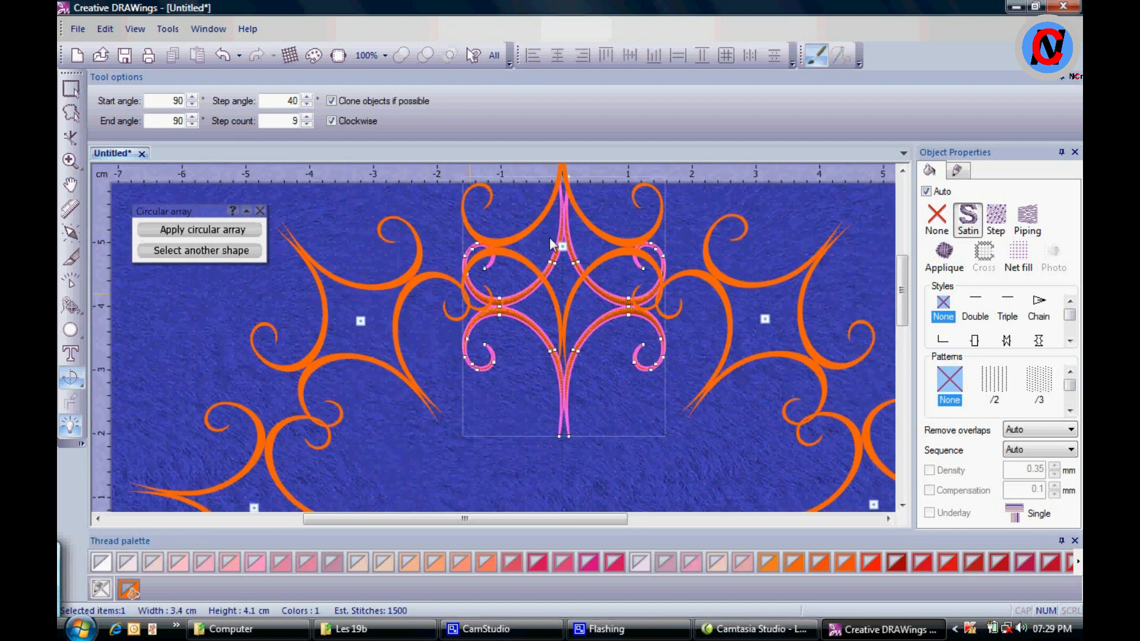
left_click_drag(562, 246, 562, 238)
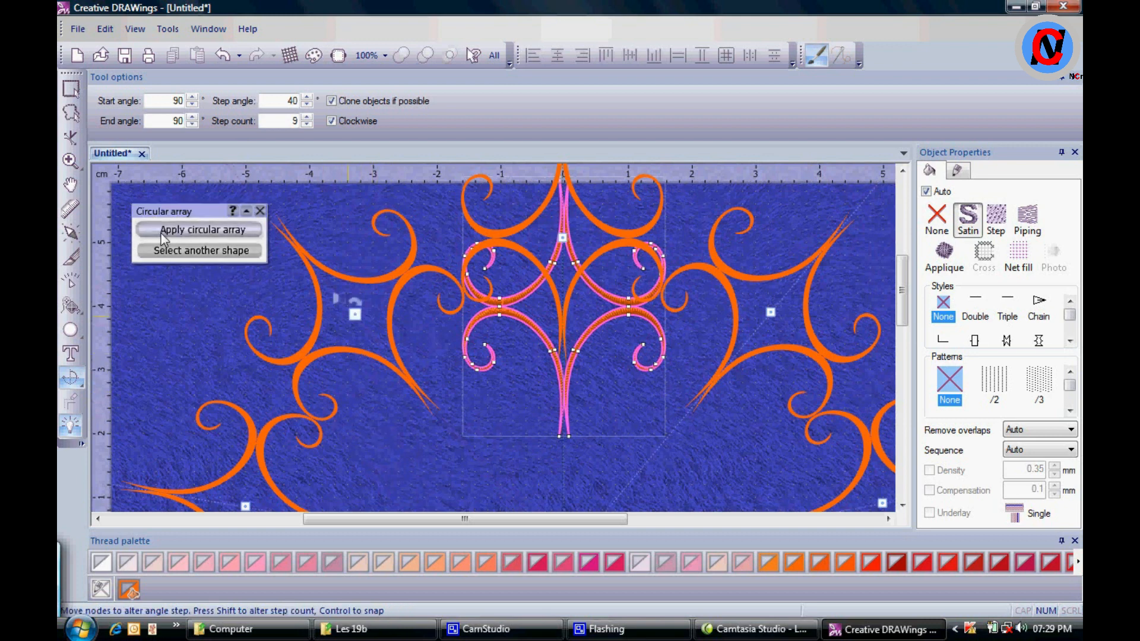
left_click(211, 229)
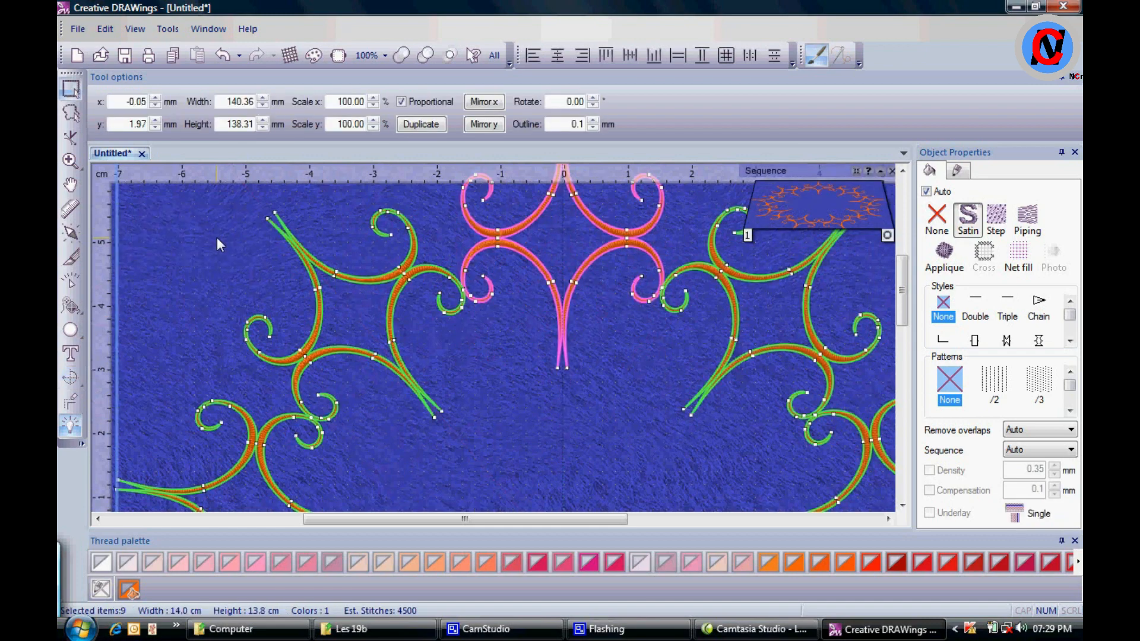
right_click(217, 239)
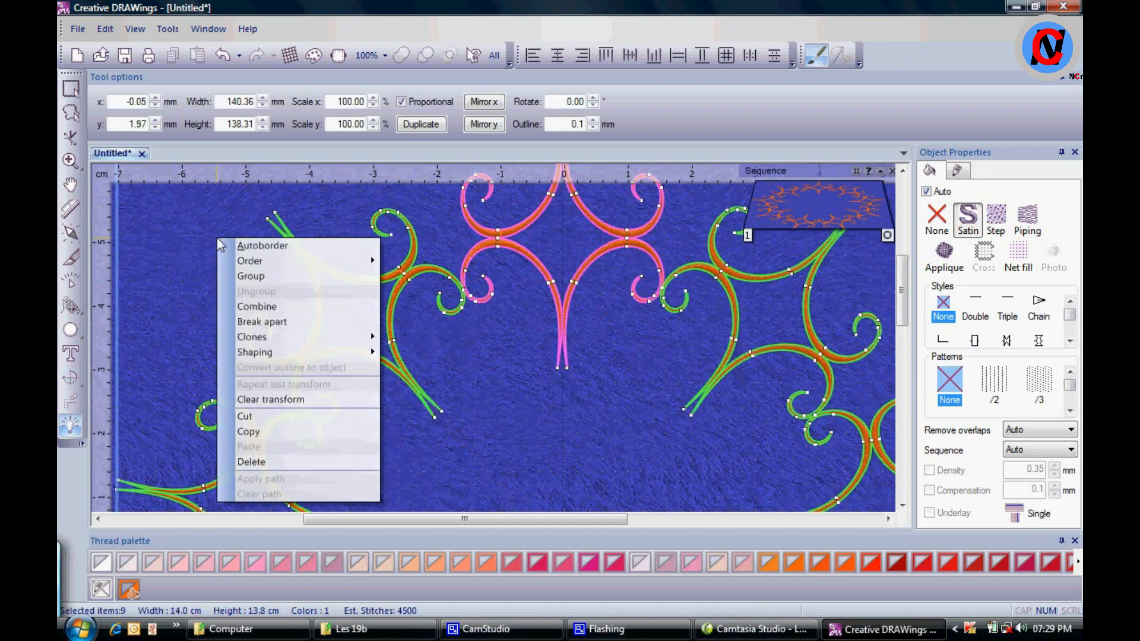
left_click(254, 321)
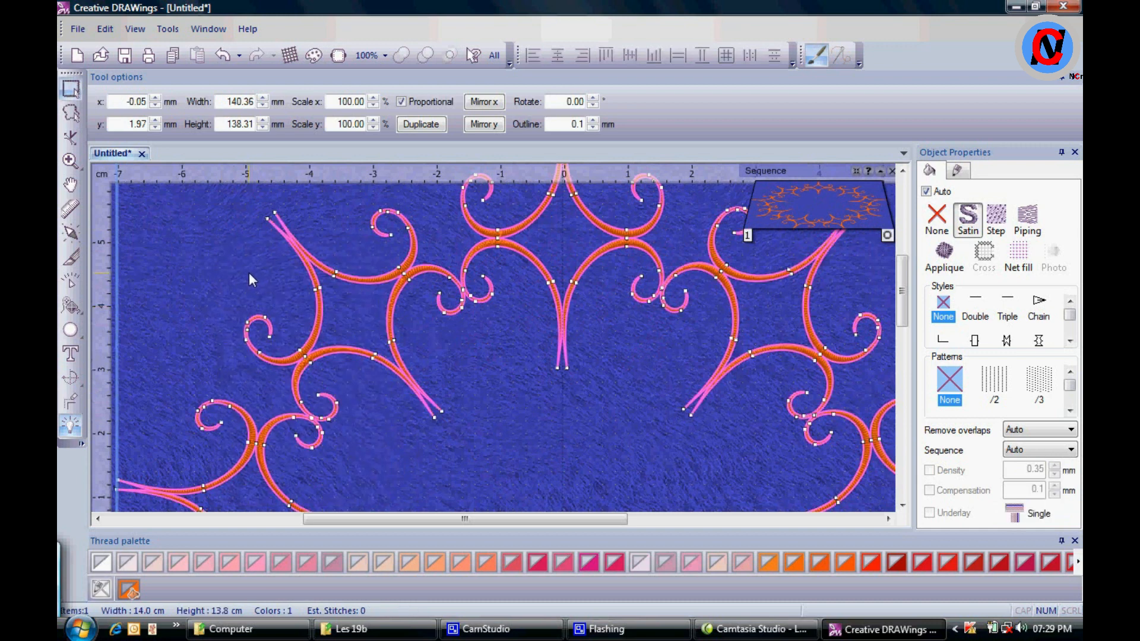
Add a concentric copy of the ring scaled to about 66%, and repeat the transform for a third ring about 62 mm wide
left_click(493, 57)
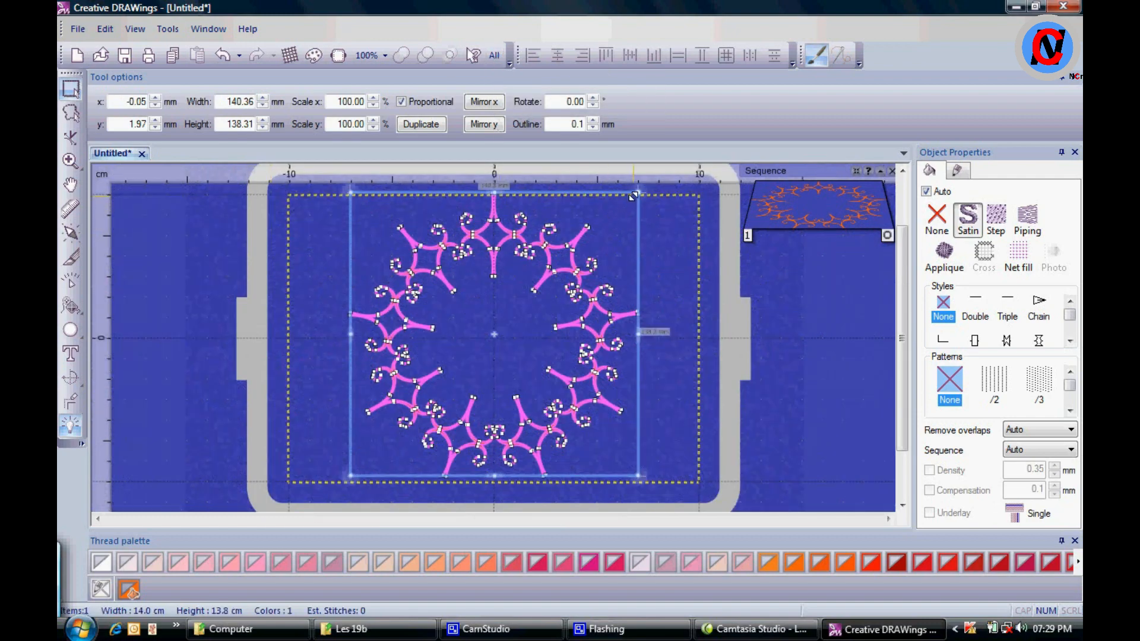
left_click_drag(634, 196, 583, 243)
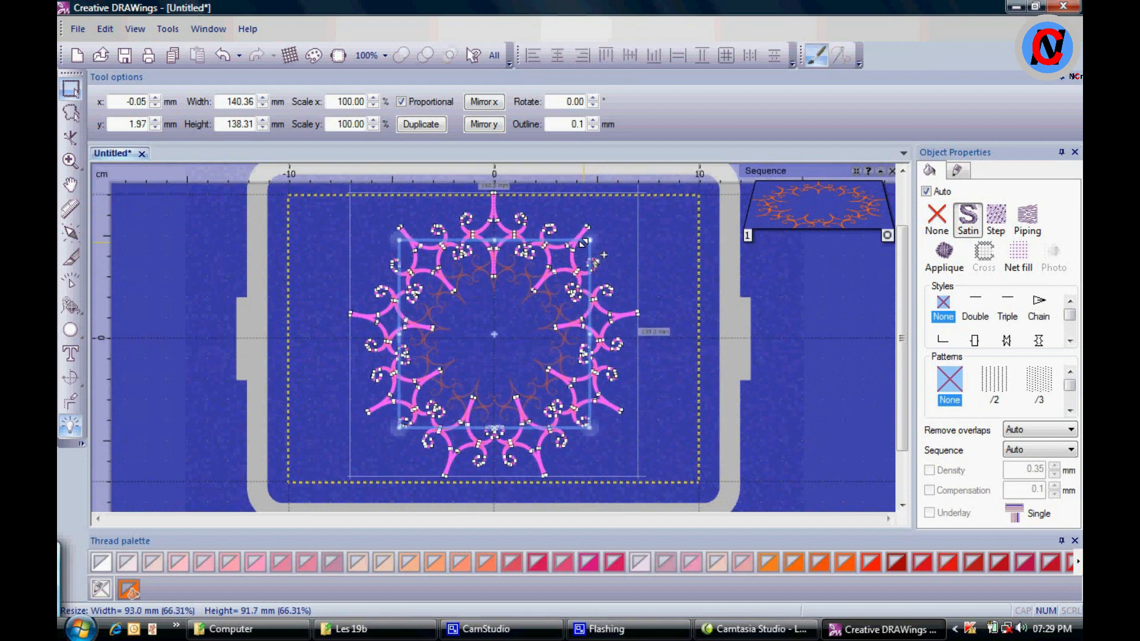
left_click_drag(583, 243, 584, 243)
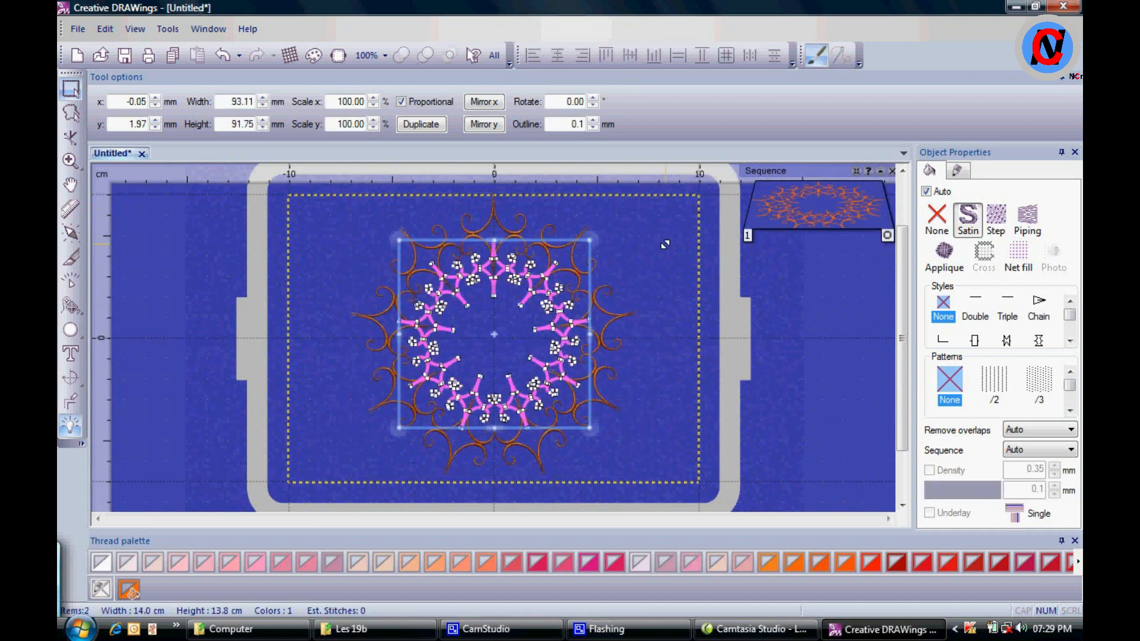
key("ctrl+r")
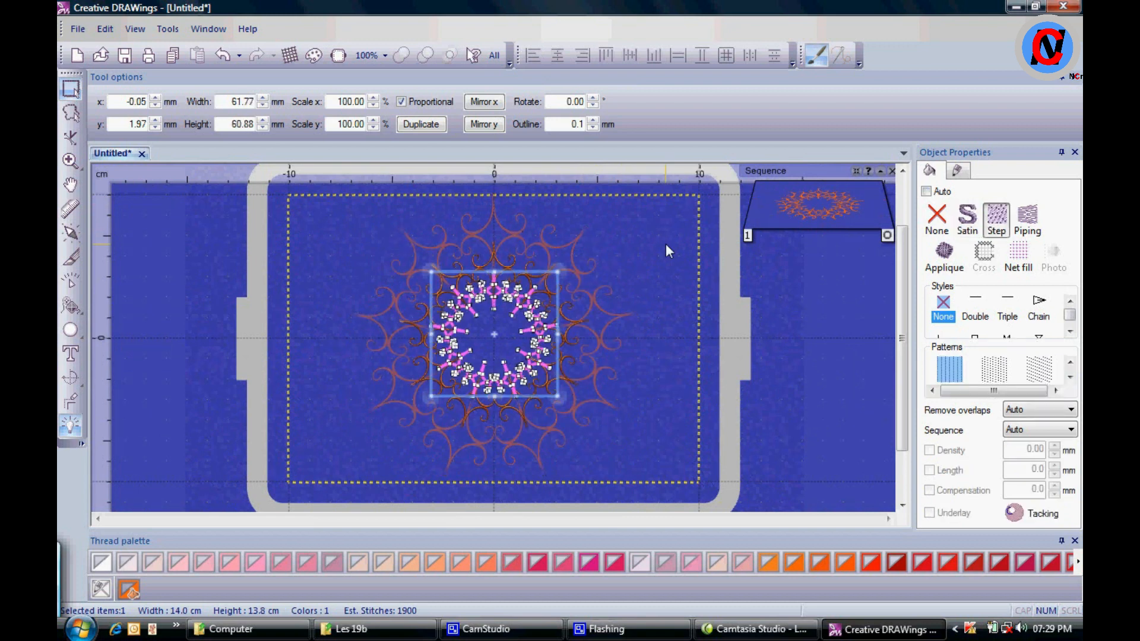
Repeat the scaled-copy transform for a fourth ring about 41 mm wide, deselect it, and inspect the finished ornament up close
key("ctrl+r")
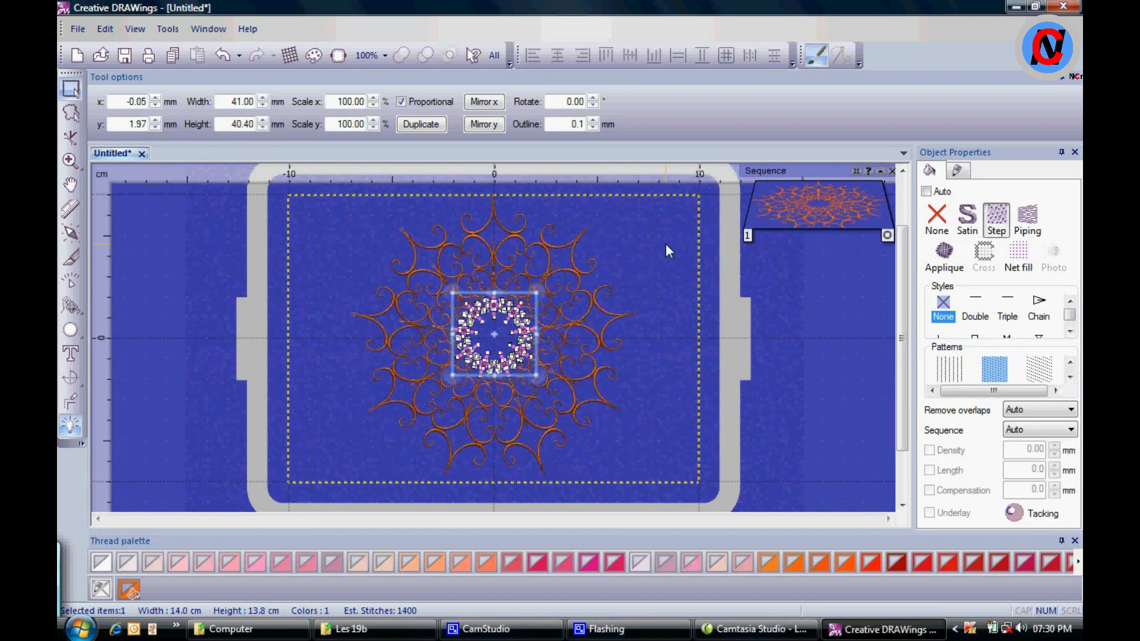
left_click(655, 241)
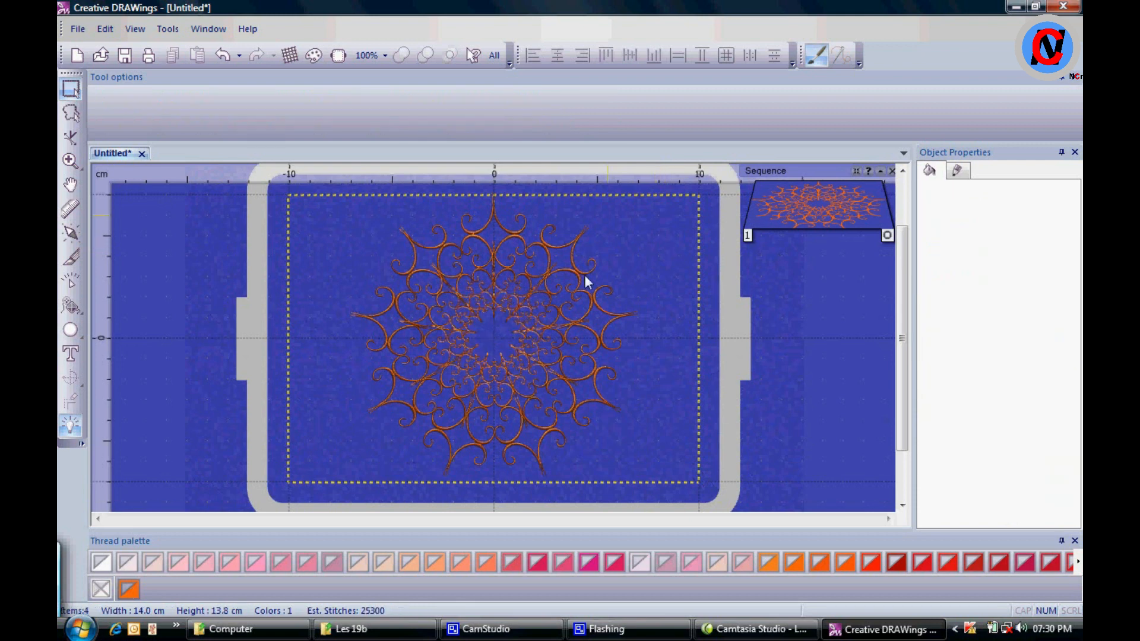
scroll(558, 284, "up", 1)
scroll(555, 279, "up", 1)
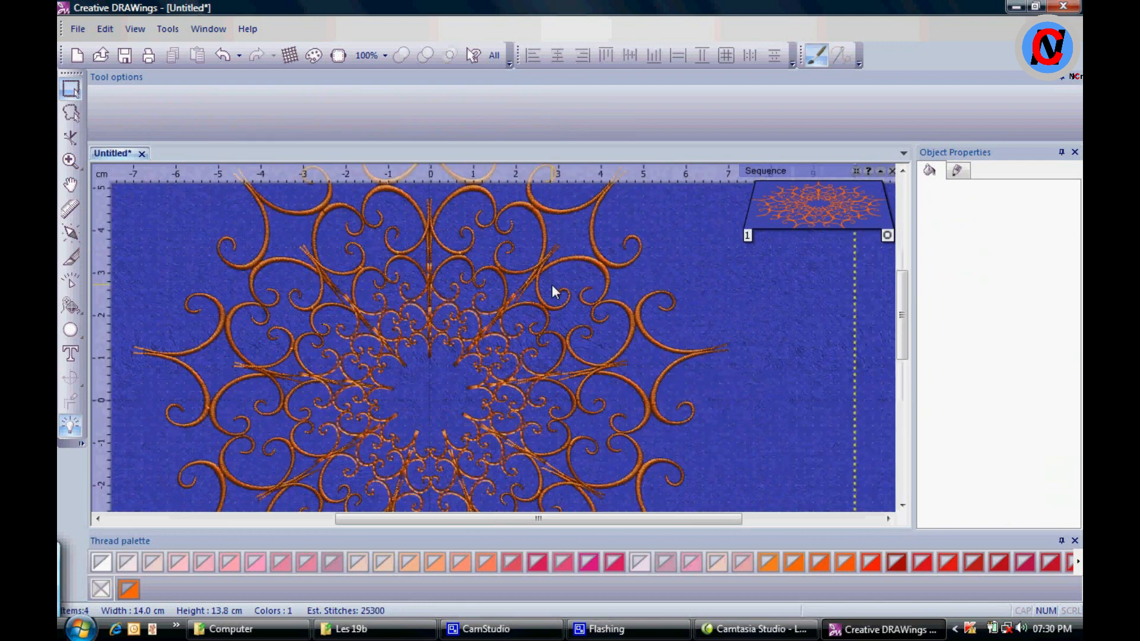
scroll(554, 291, "up", 1)
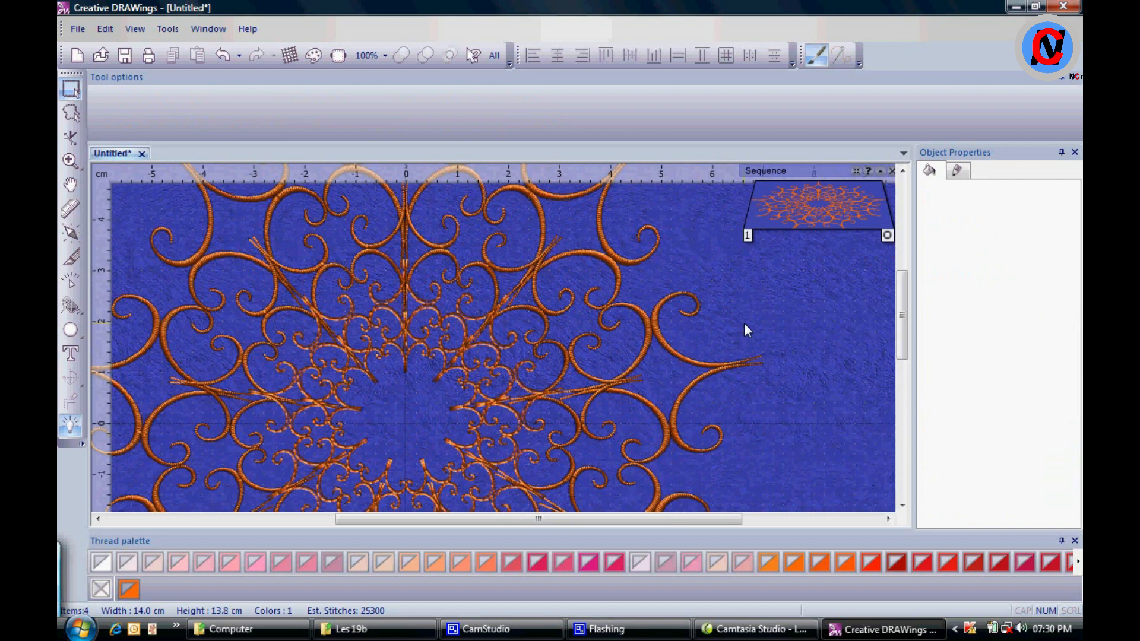
left_click(495, 56)
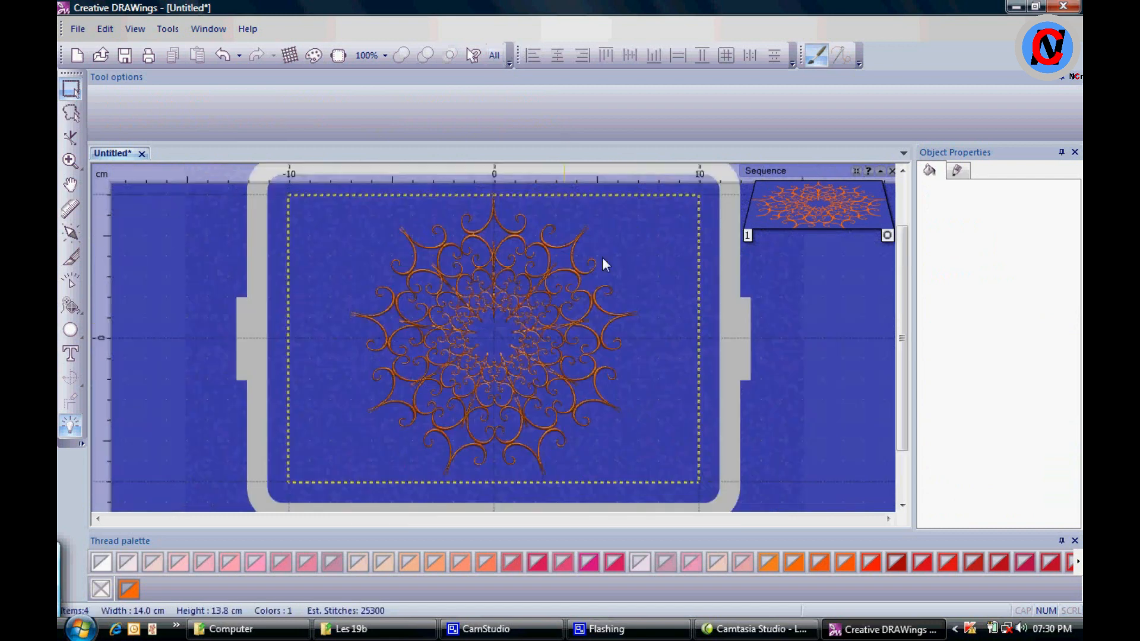
Change the fabric colour to yellow and inspect the curl ornament on it
left_click(295, 56)
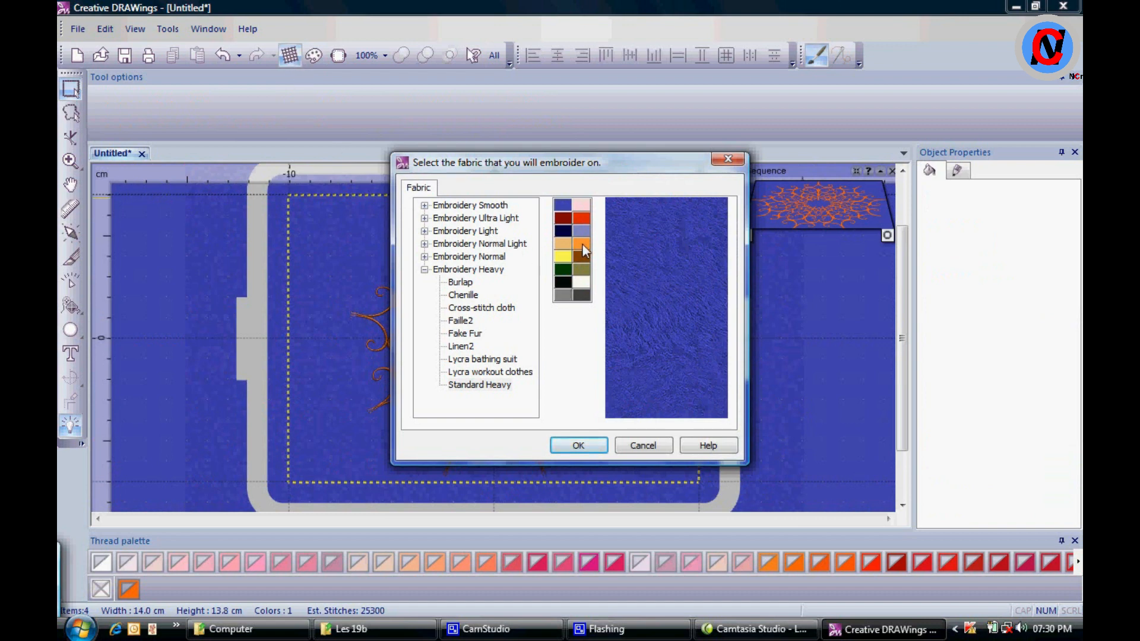
left_click(562, 255)
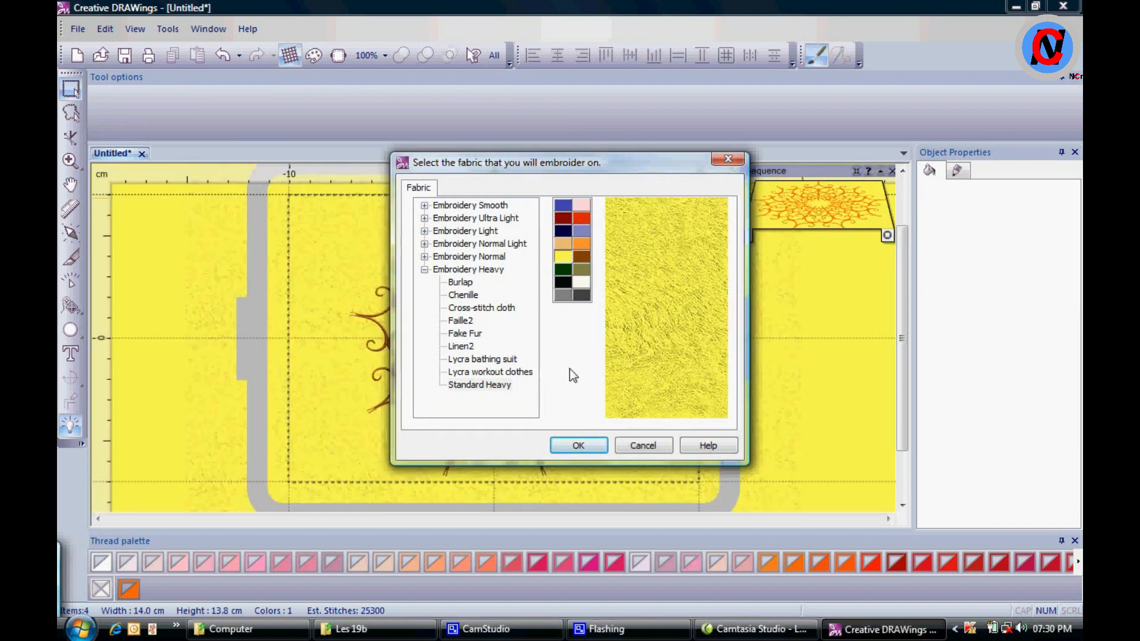
left_click(579, 445)
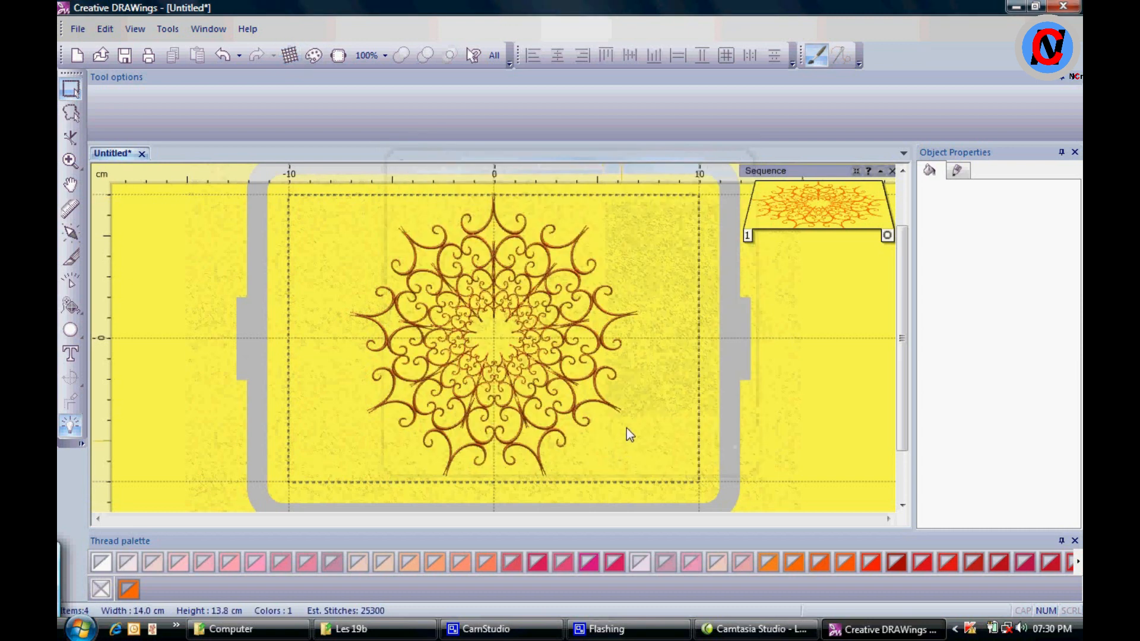
scroll(623, 375, "up", 3)
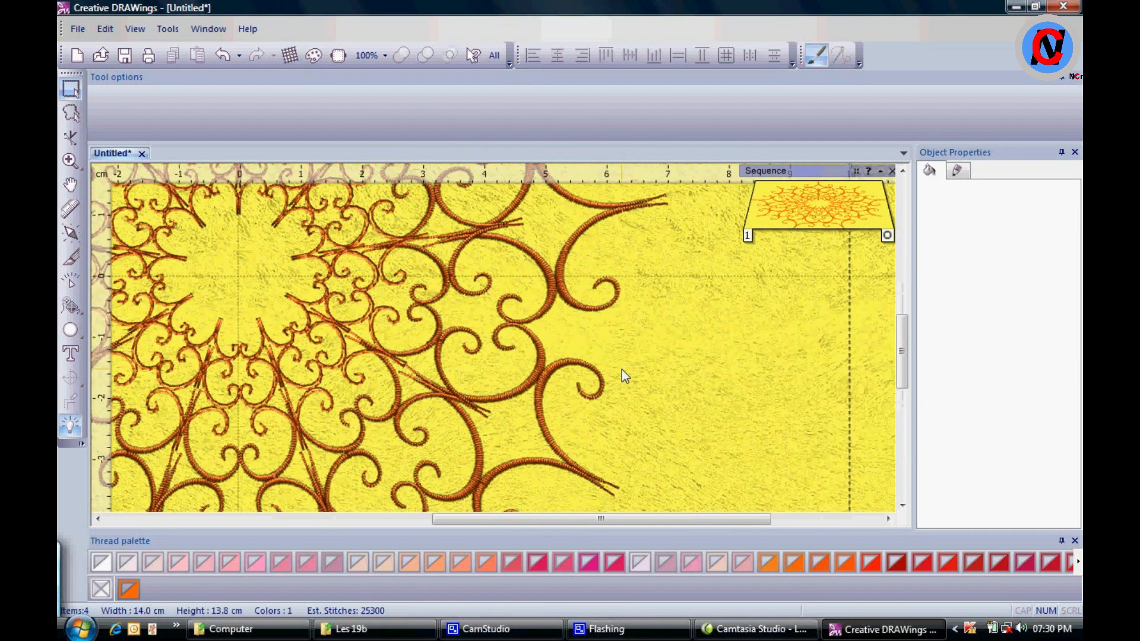
left_click(495, 57)
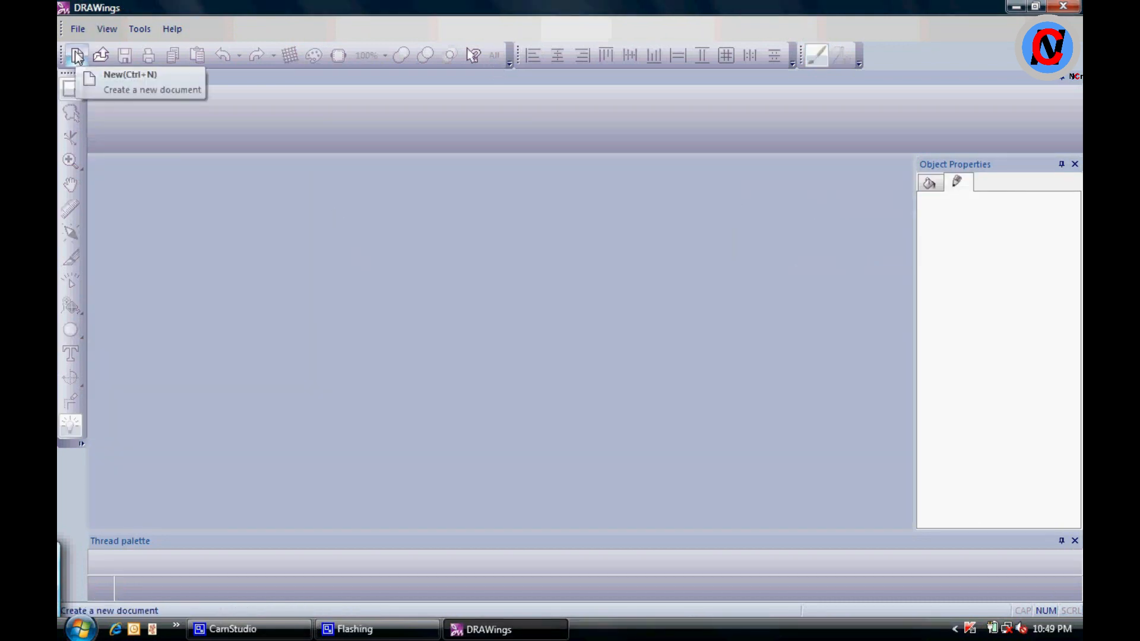
Create a new design from a new graphic with the Janome 140 x 200 hoop and light orange fabric
left_click(77, 56)
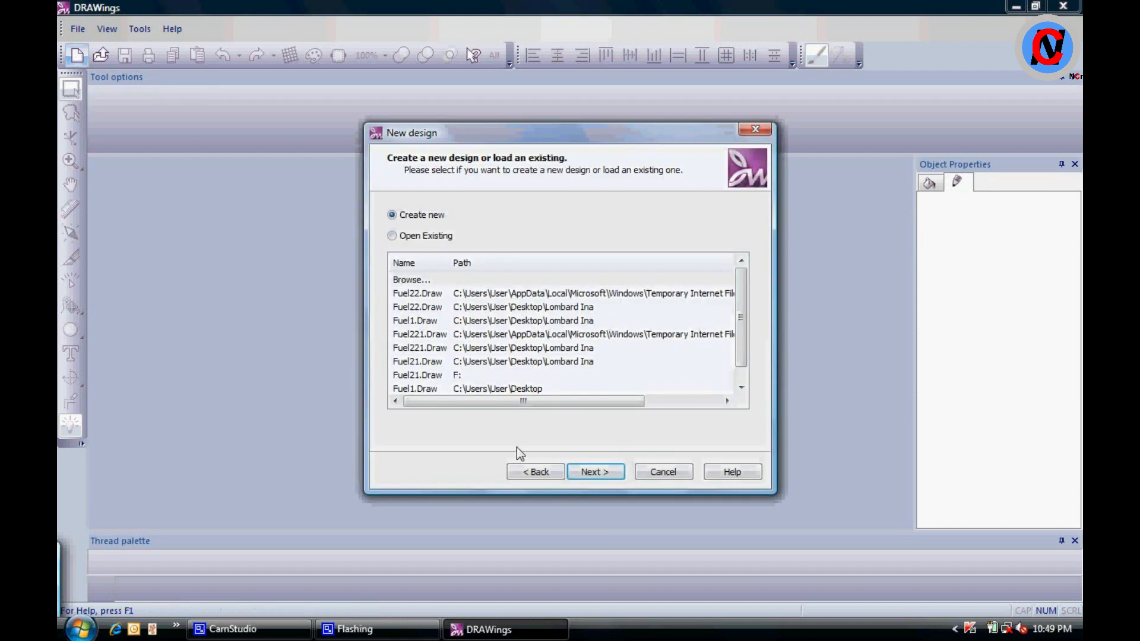
left_click(594, 472)
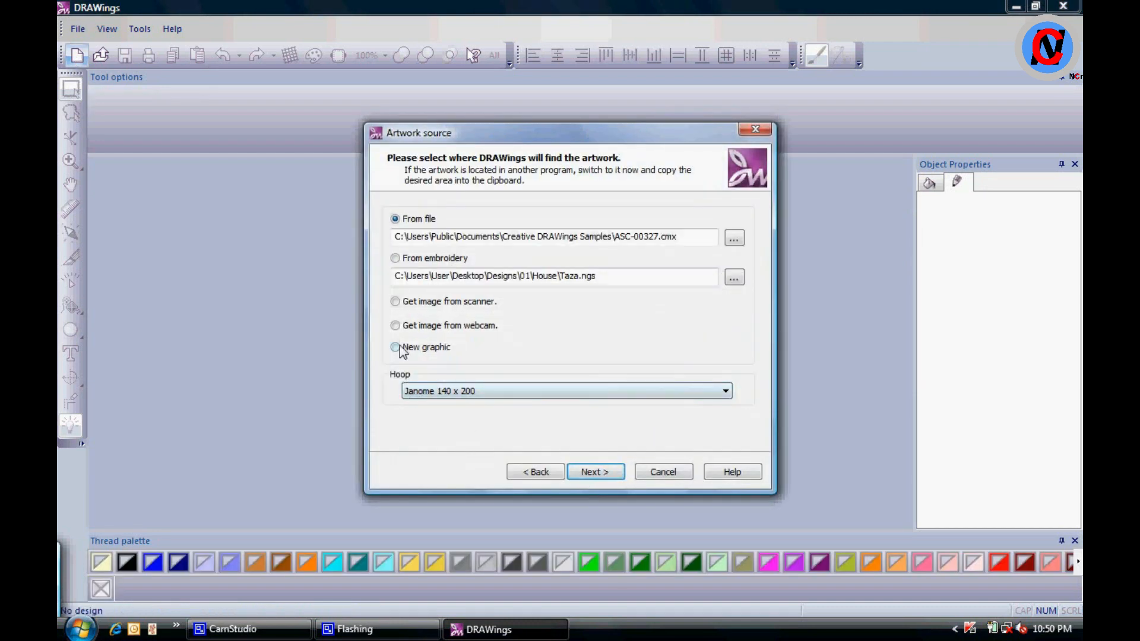
left_click(397, 348)
left_click(594, 473)
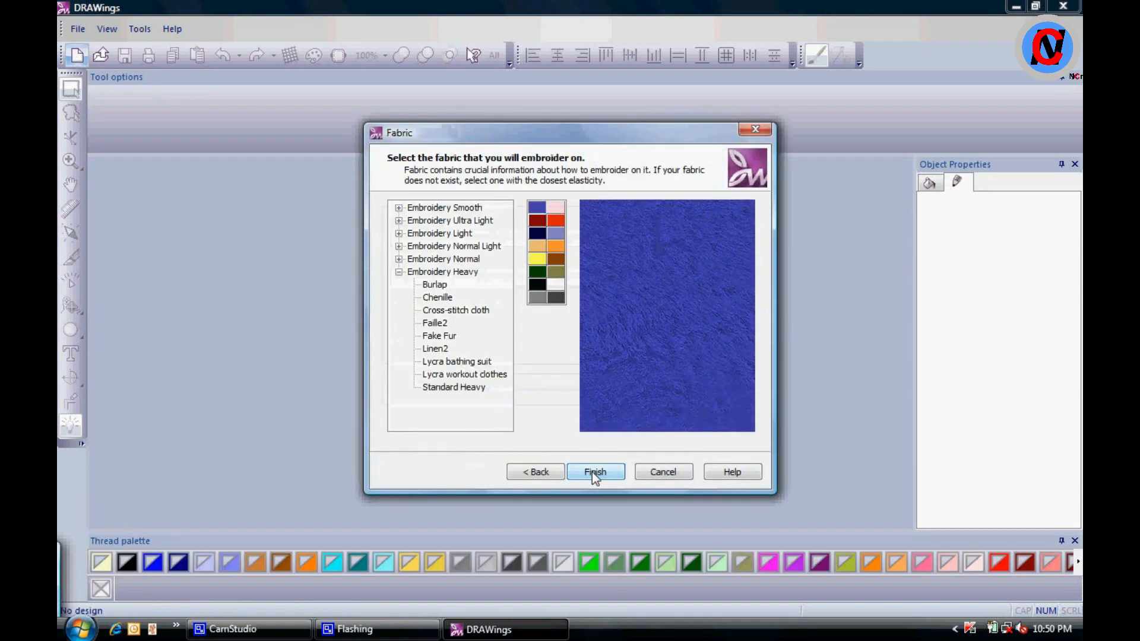
left_click(555, 247)
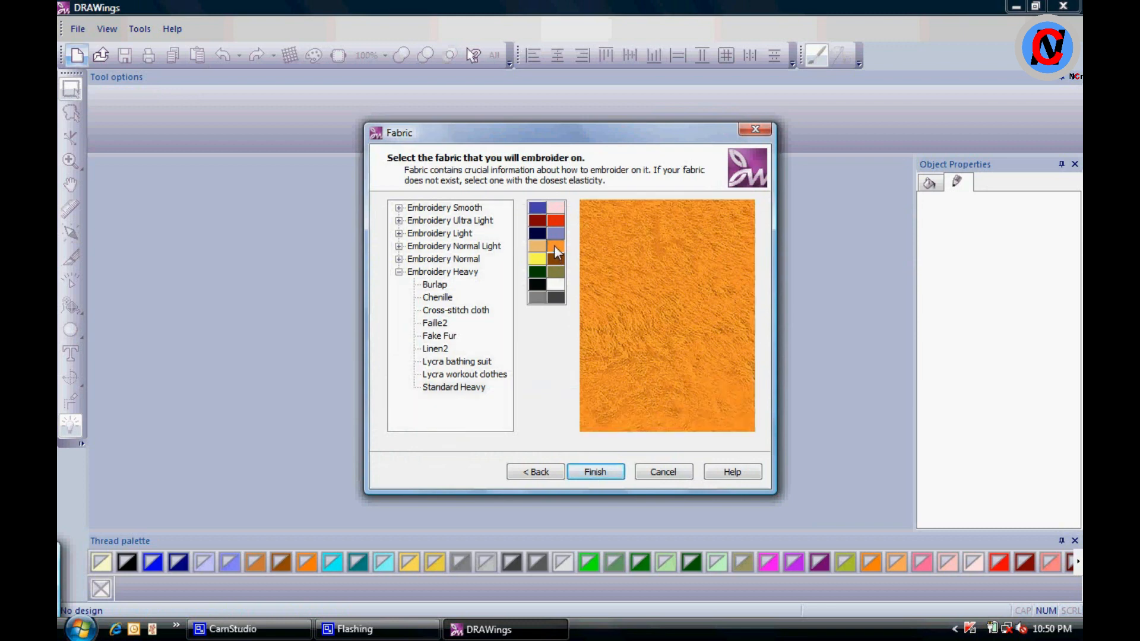
left_click(537, 247)
left_click(595, 471)
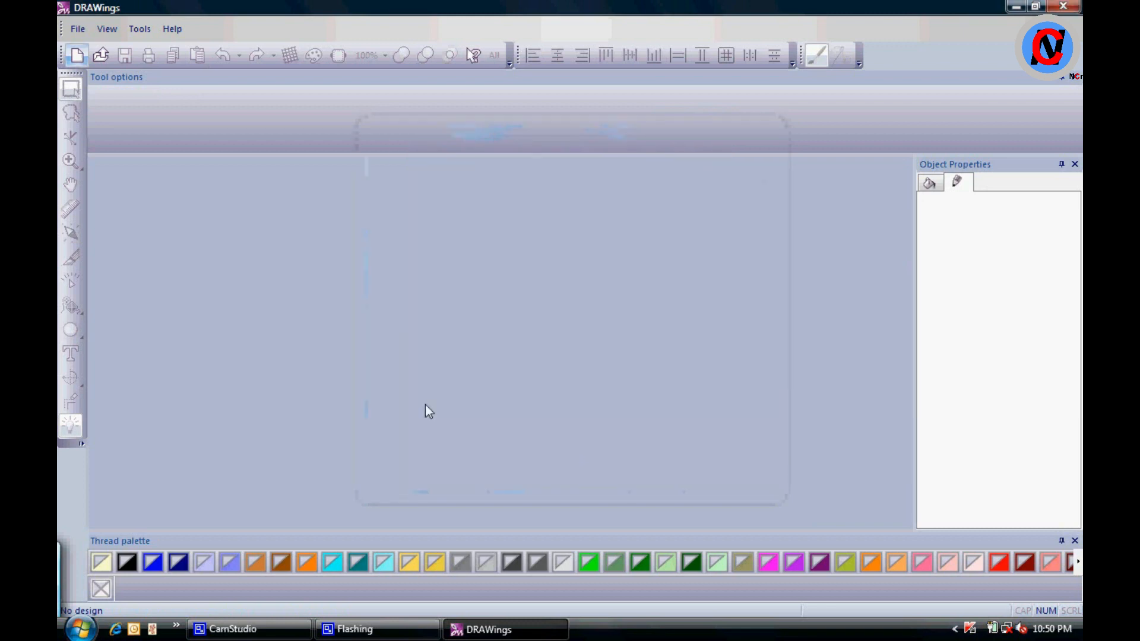
Draw an ellipse about 34 mm wide and 26 mm high in the upper-left part of the hoop area
left_click(70, 330)
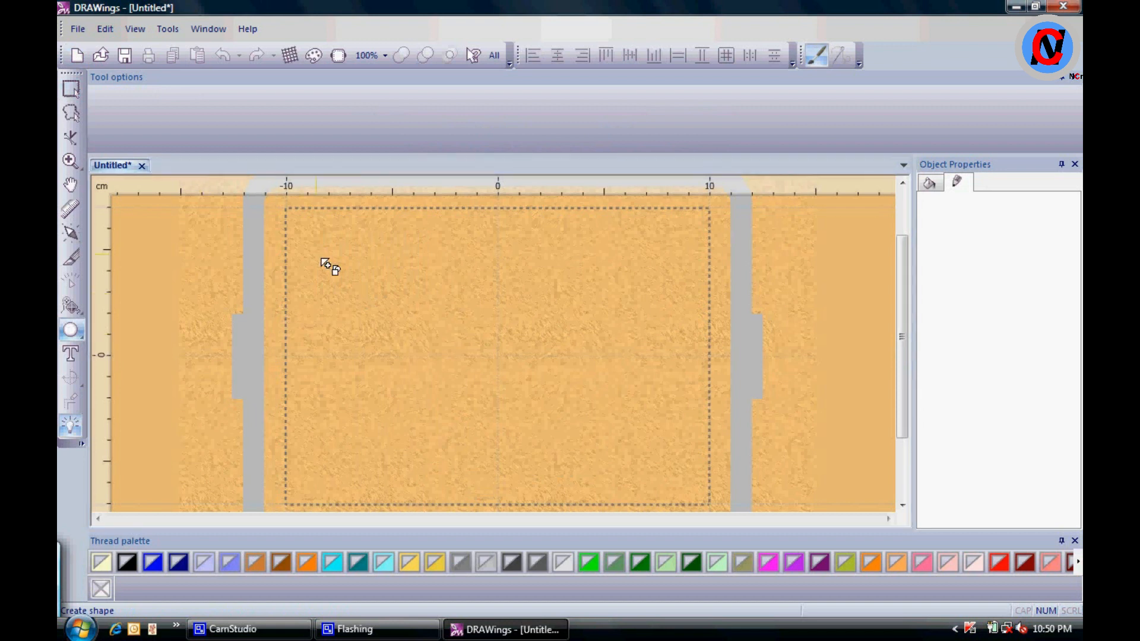
left_click_drag(324, 261, 389, 306)
left_click(71, 89)
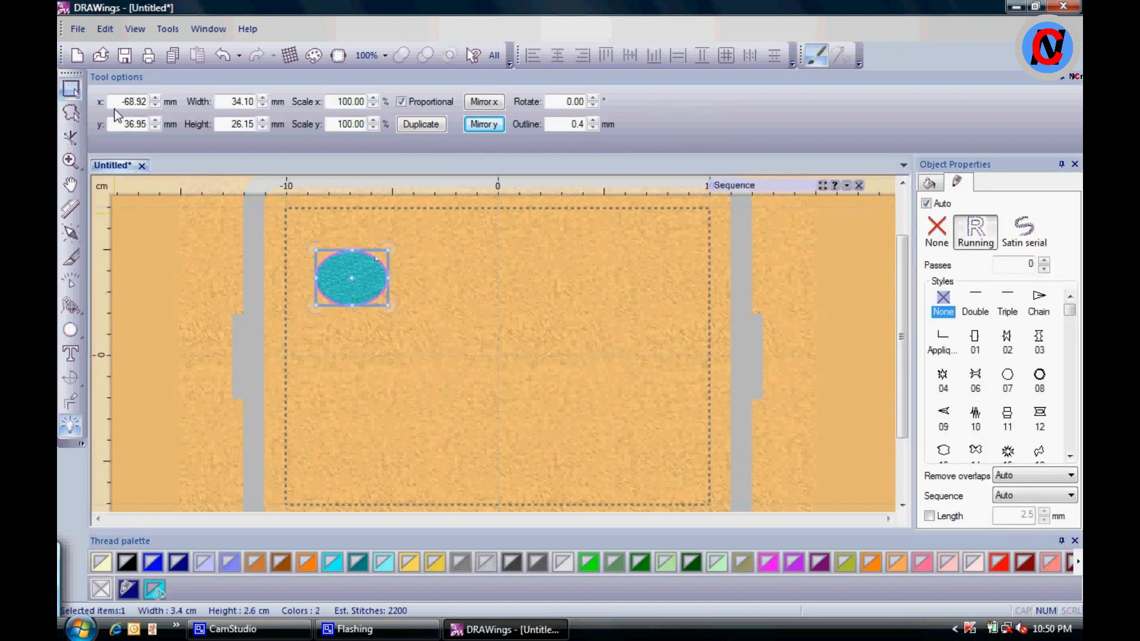
Position the ellipse at x 0 mm and y 40 mm
double_click(126, 101)
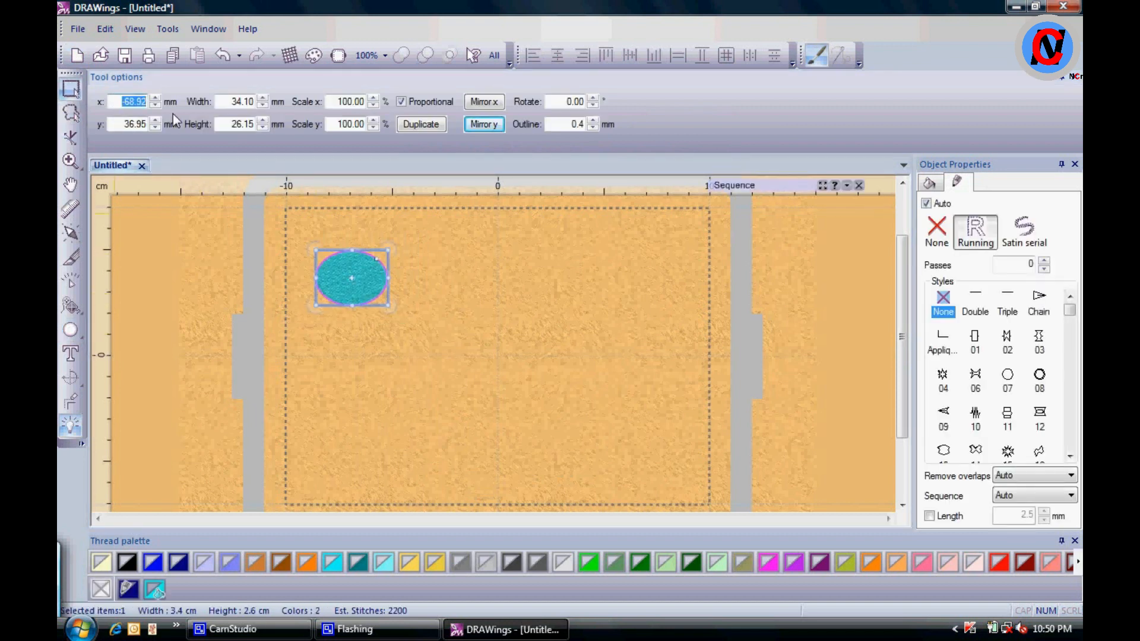
type("4")
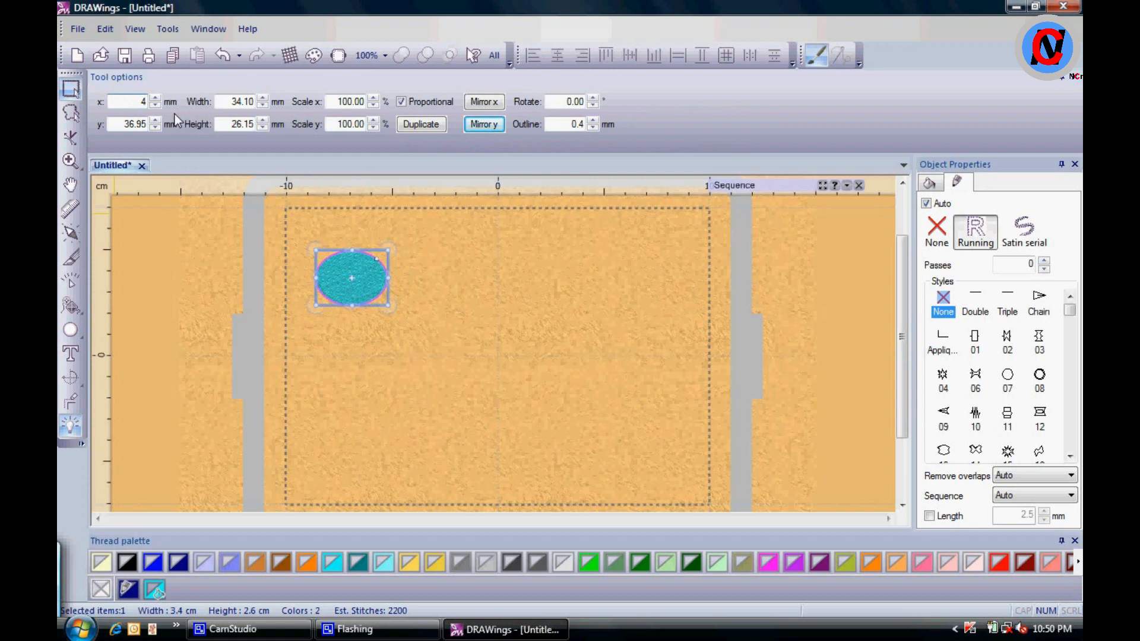
key("BackSpace")
type("0")
left_click(148, 124)
double_click(148, 123)
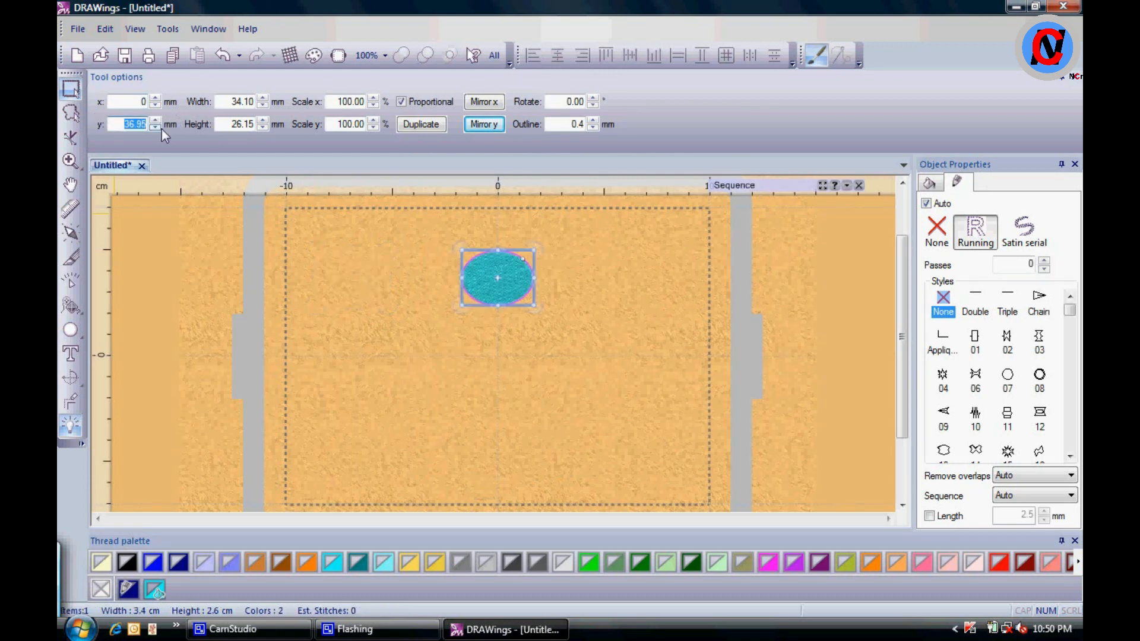
type("40")
left_click(338, 240)
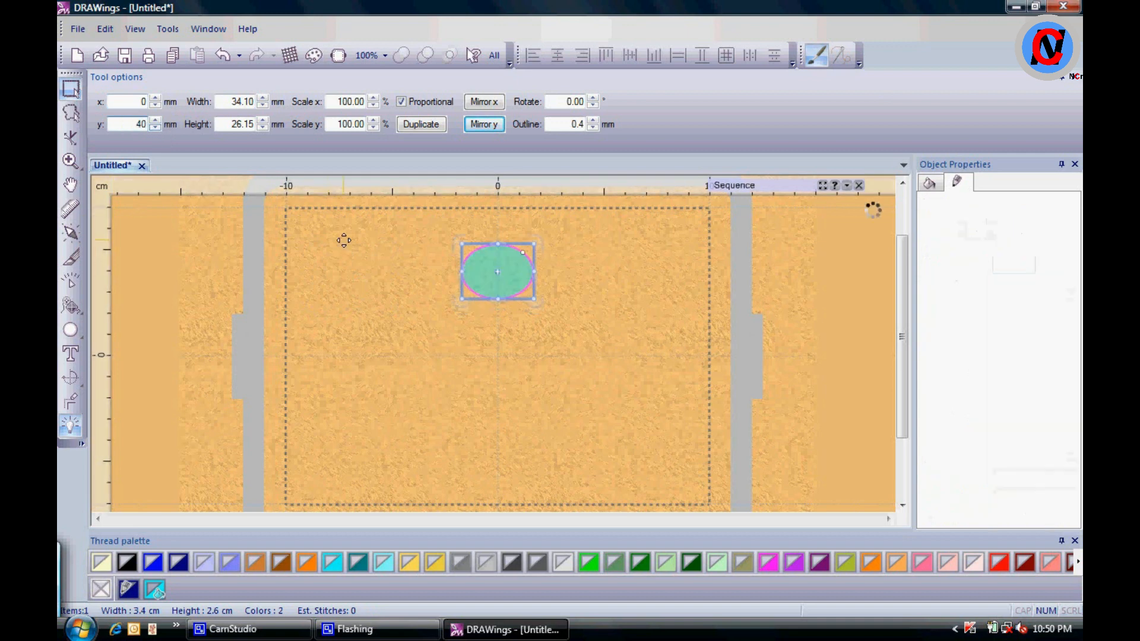
Turn off proportional sizing for the ellipse and set its width to 15 mm and height to 35 mm
left_click(475, 266)
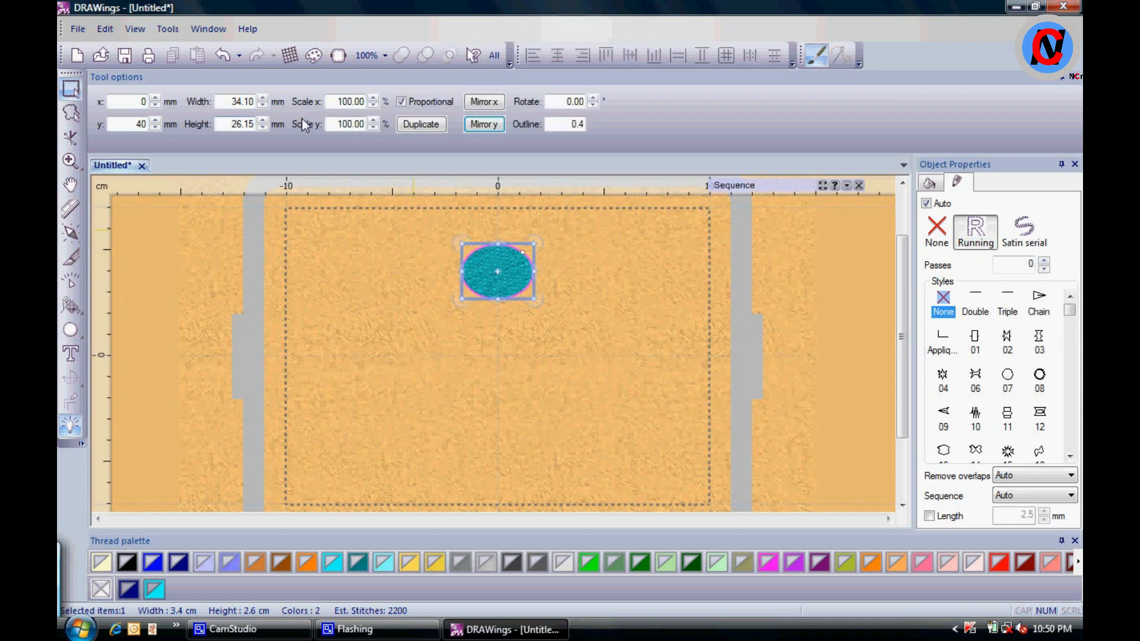
left_click(401, 102)
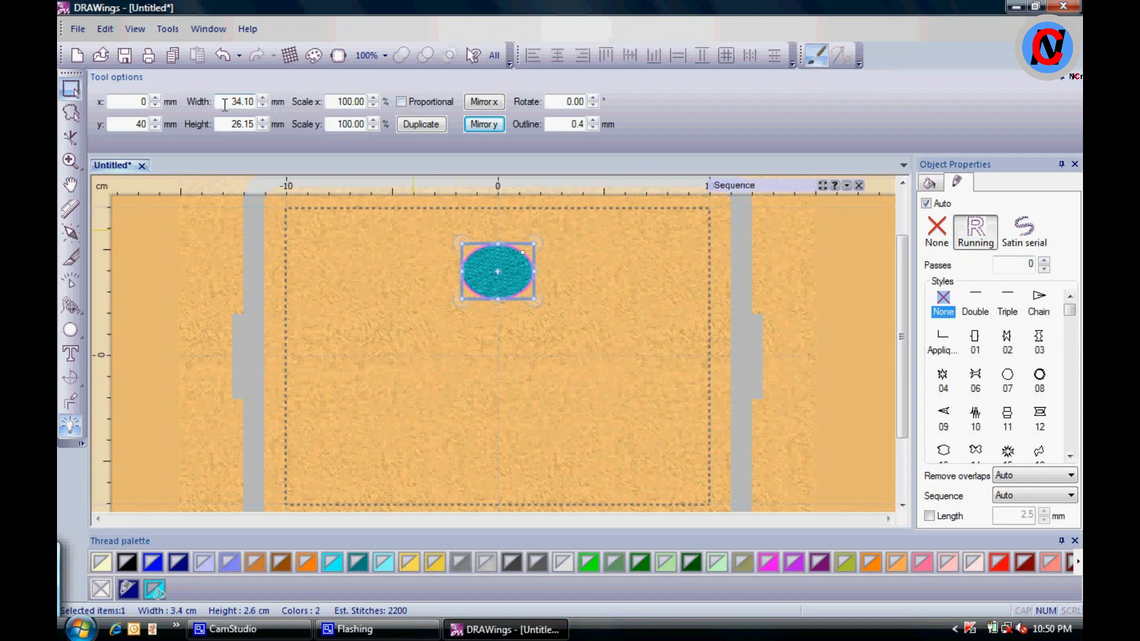
left_click_drag(224, 105, 264, 106)
type("15")
key("Tab")
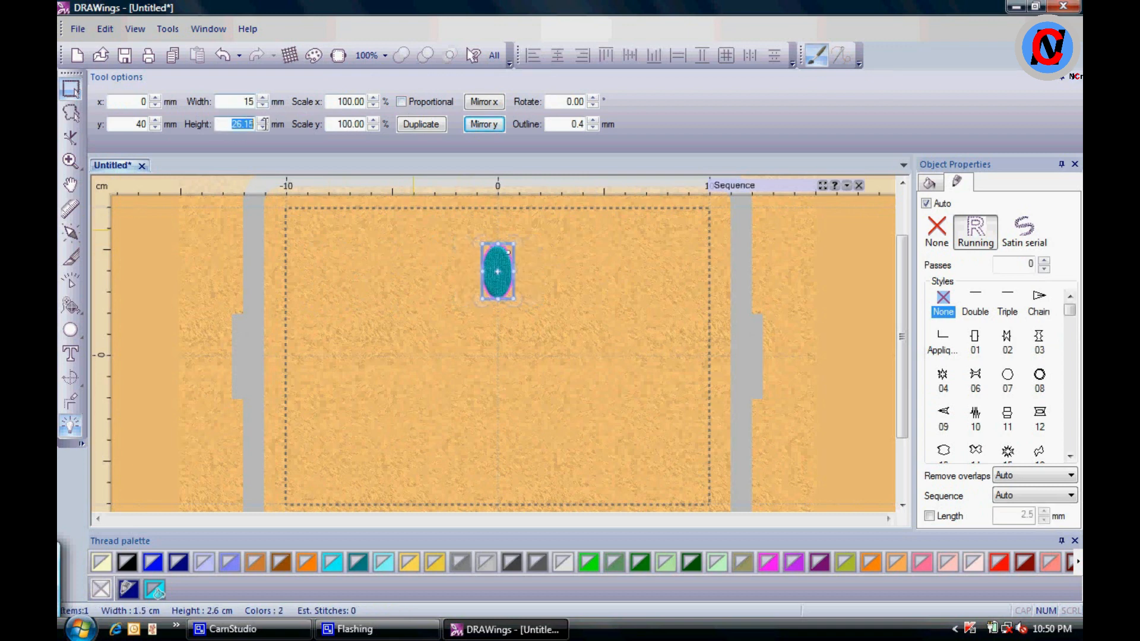
type("35")
left_click(412, 239)
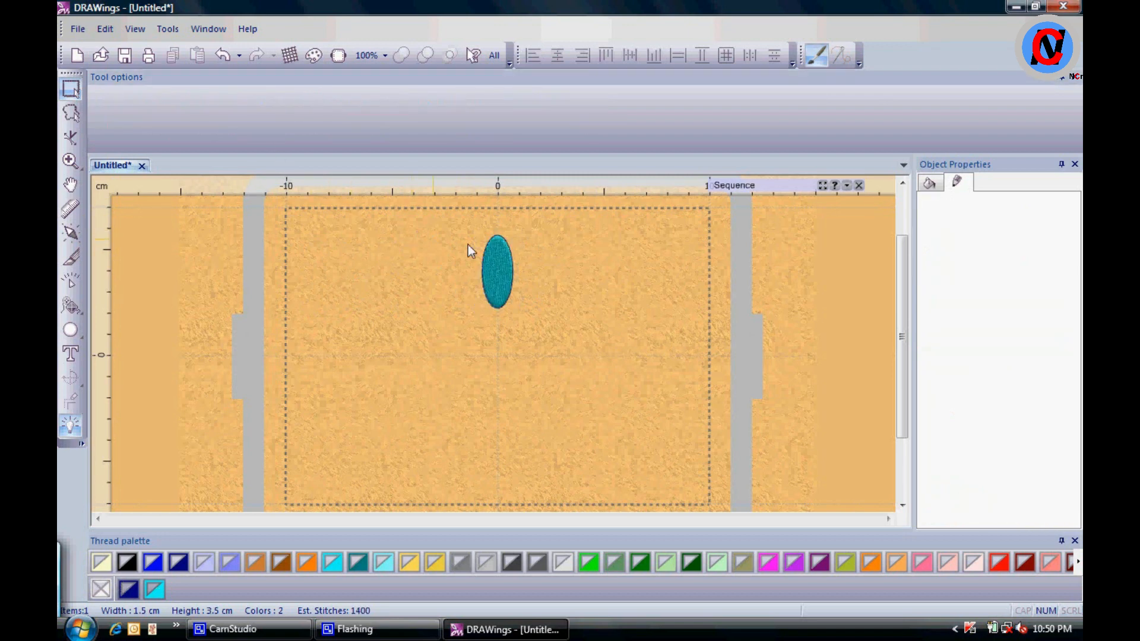
Set the ellipse's outline to 1 mm and remove its fill
left_click(490, 260)
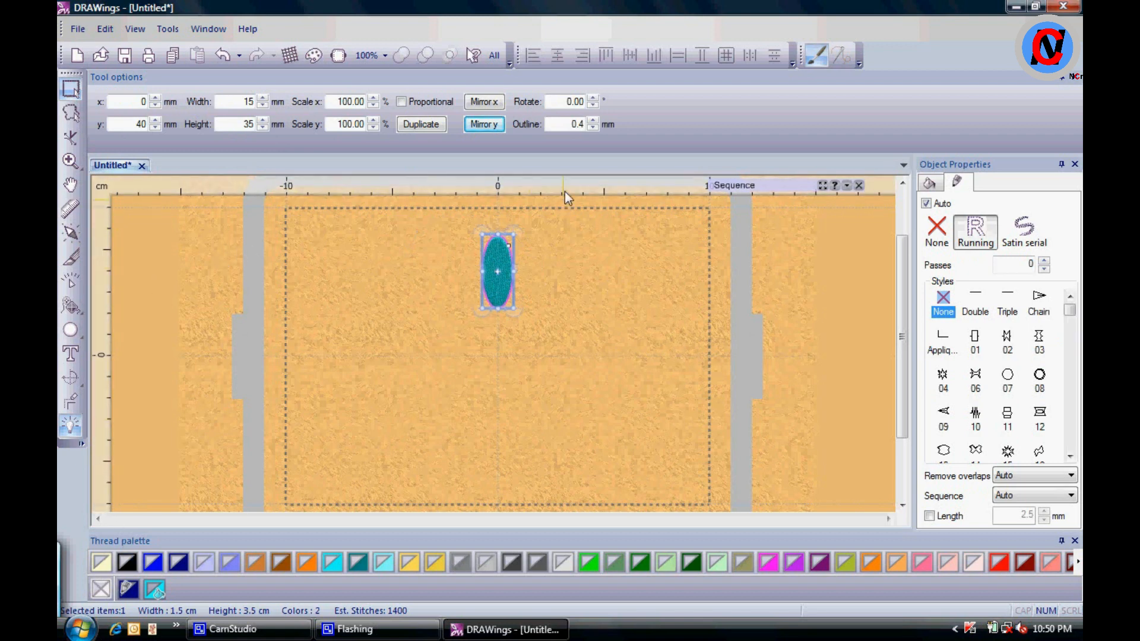
left_click_drag(562, 125, 597, 126)
type("1")
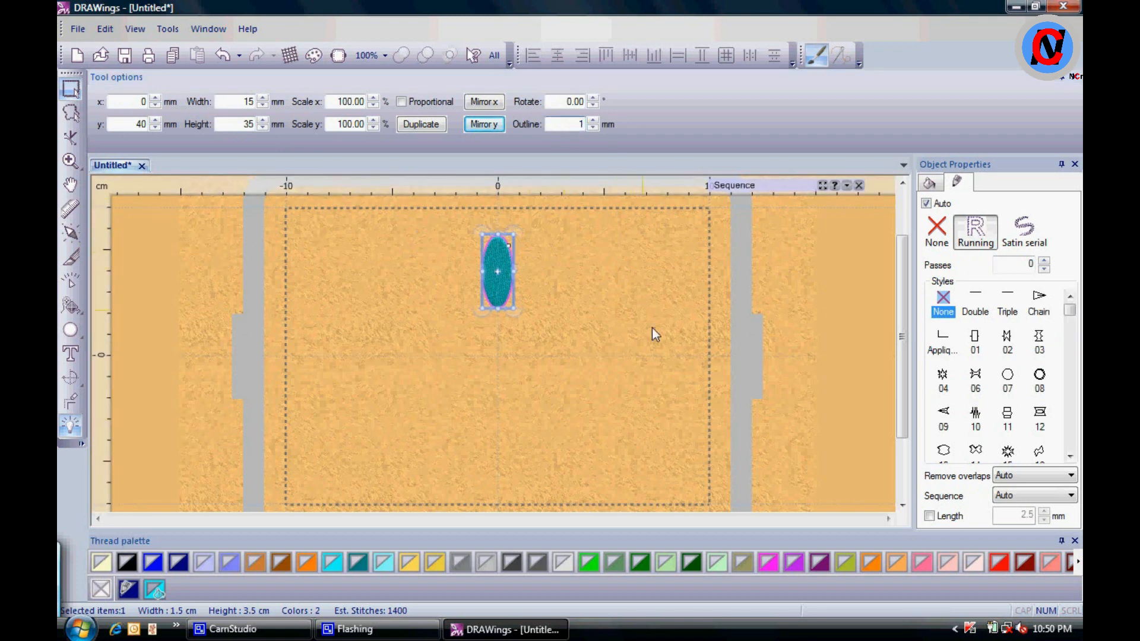
left_click(657, 319)
left_click(499, 258)
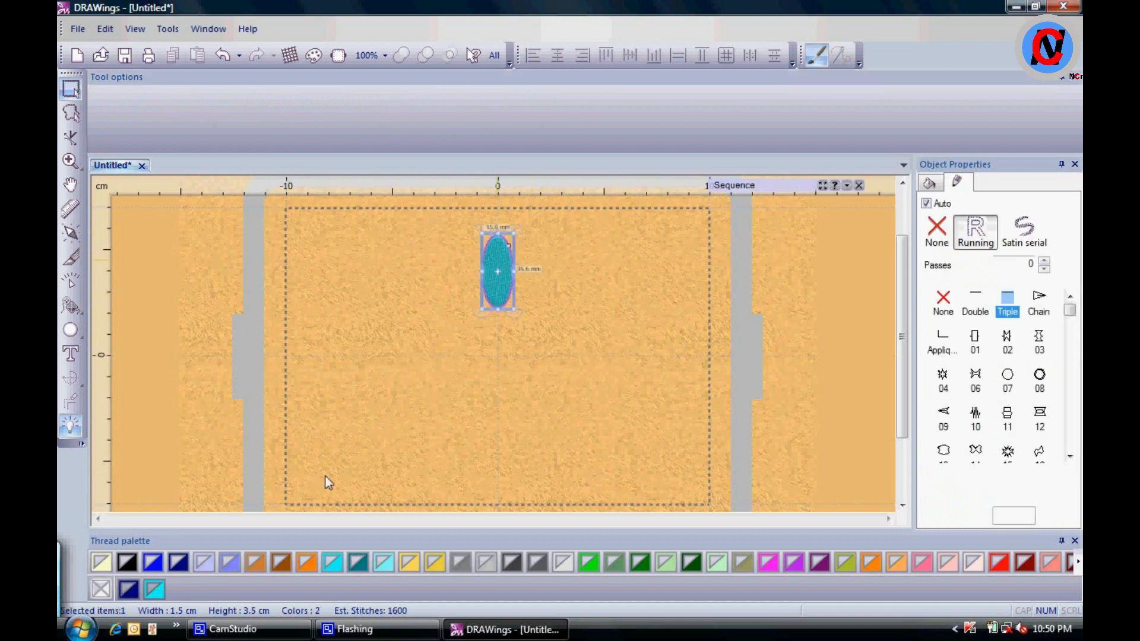
left_click(101, 591)
left_click(387, 403)
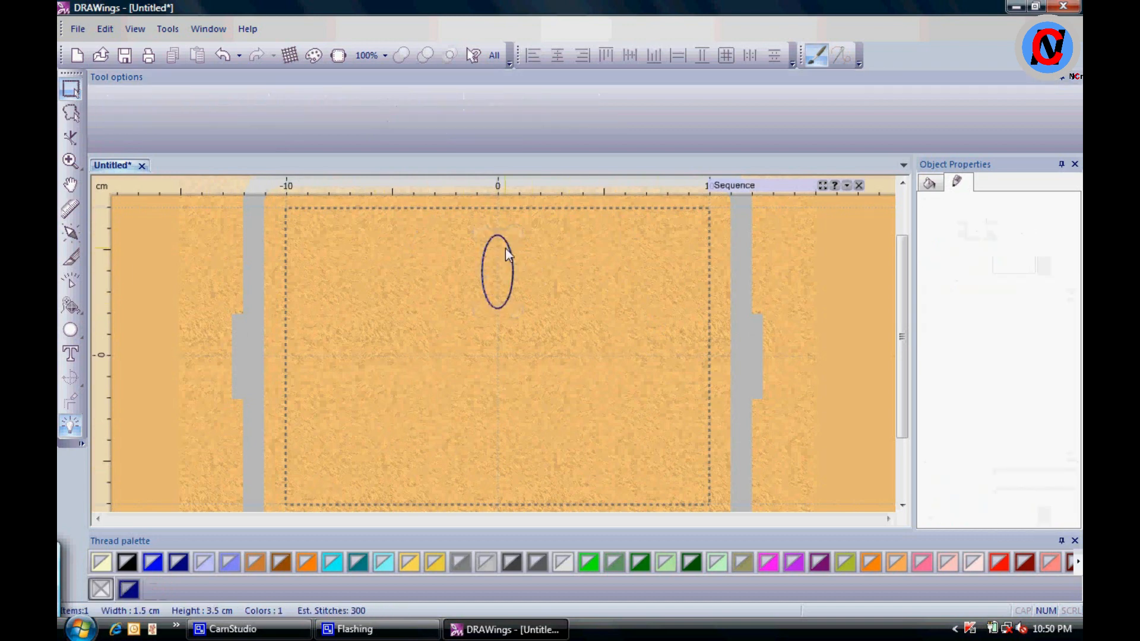
Start a clockwise circular array of the ellipse around the hoop centre, with 14 steps of 25° from 90°
left_click(482, 265)
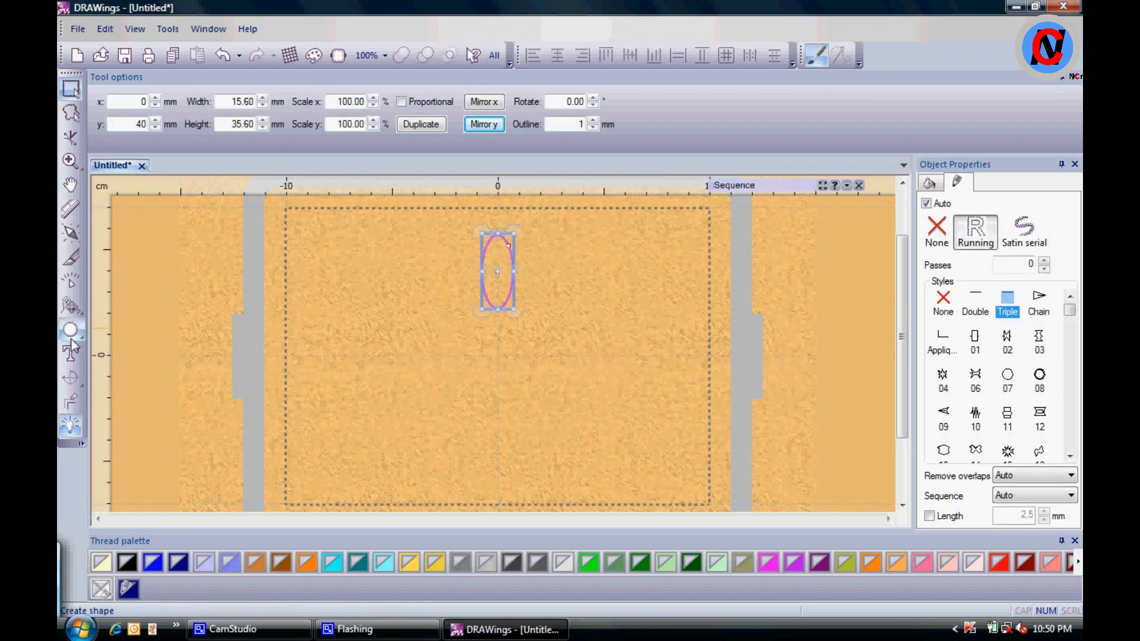
left_click(70, 377)
left_click(131, 381)
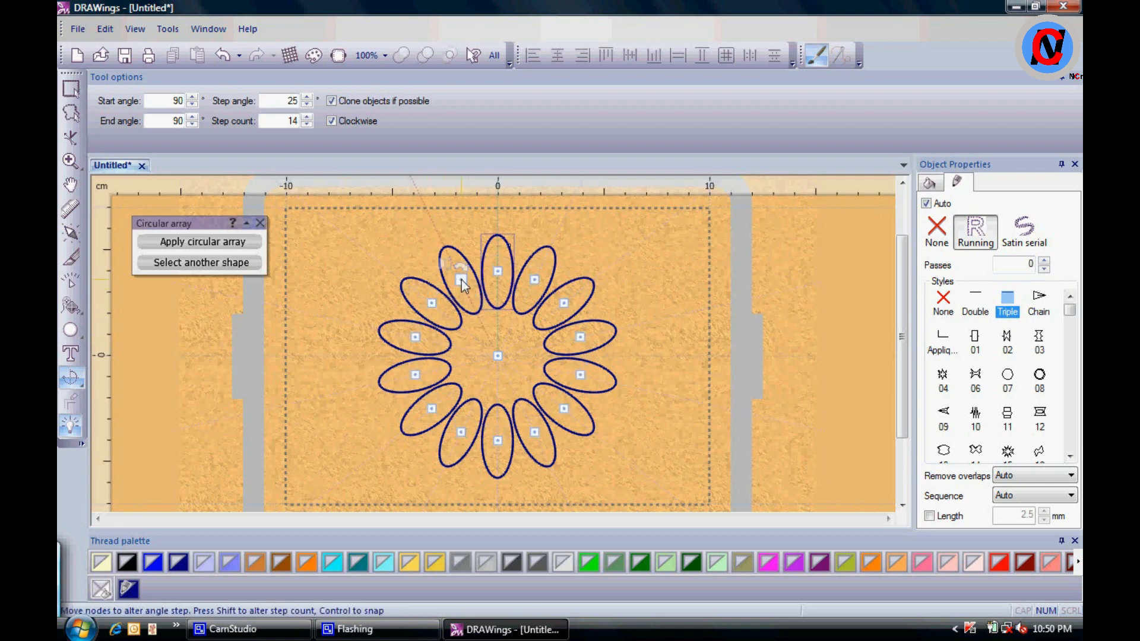
scroll(462, 280, "up", 2)
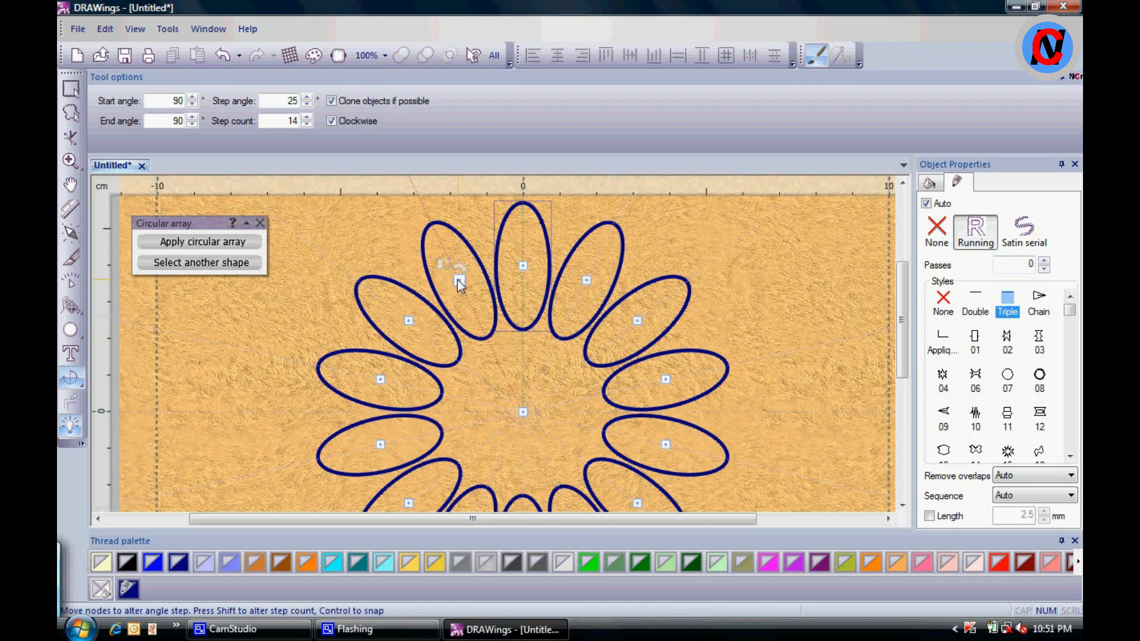
scroll(455, 282, "down", 2)
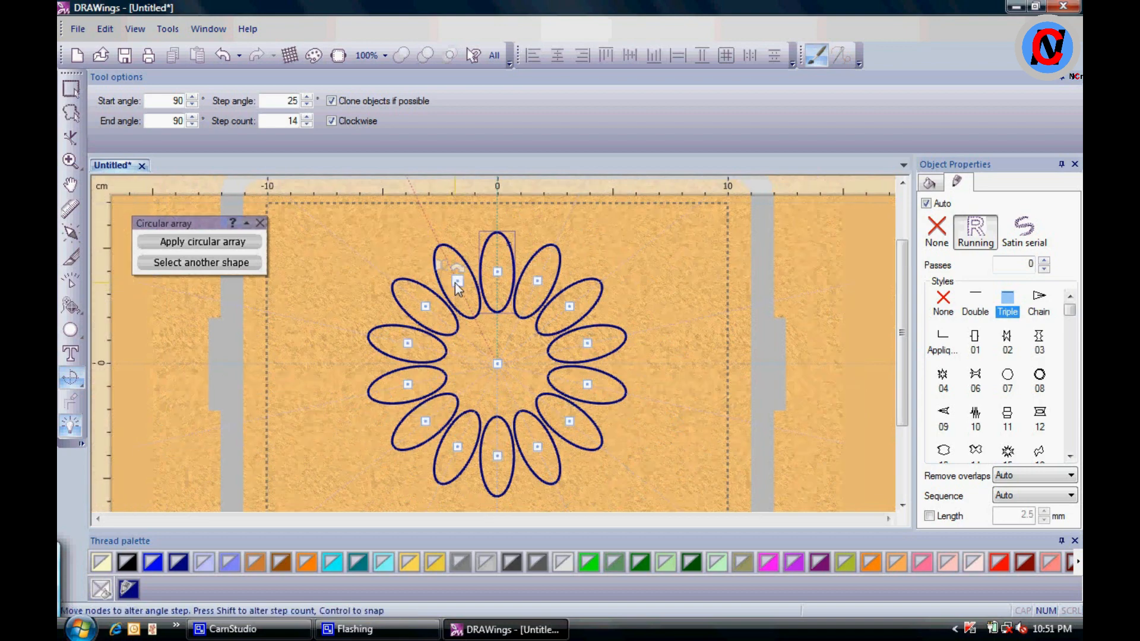
Adjust the circular array to 16 steps of 22° with the end angle at 90° and apply it
left_click_drag(455, 283, 434, 311)
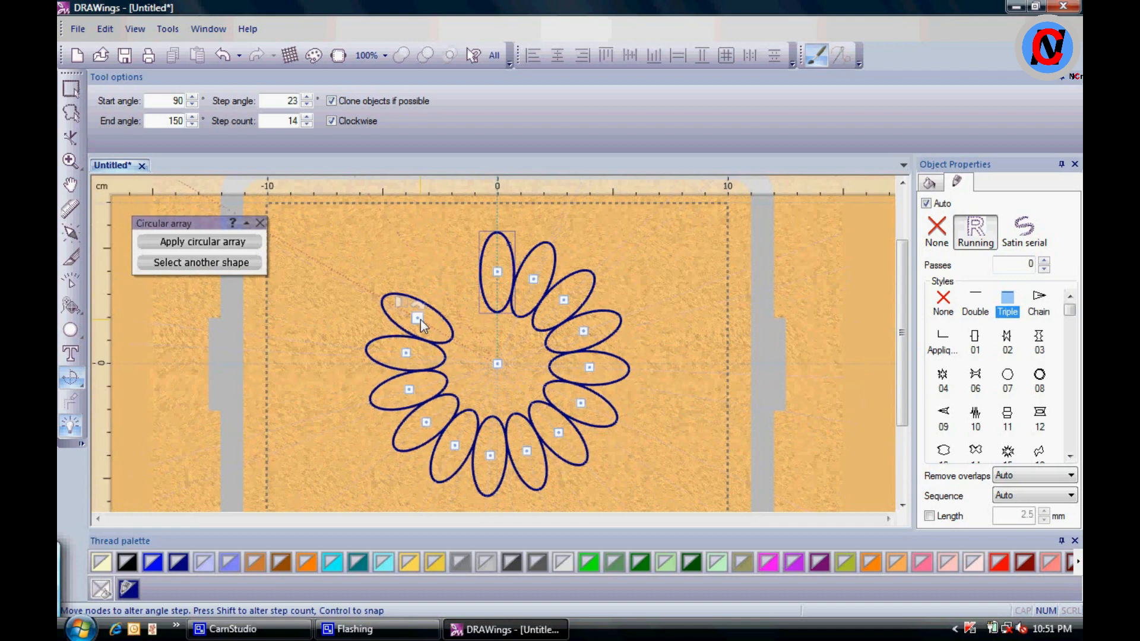
left_click_drag(454, 298, 498, 266)
scroll(479, 291, "up", 3)
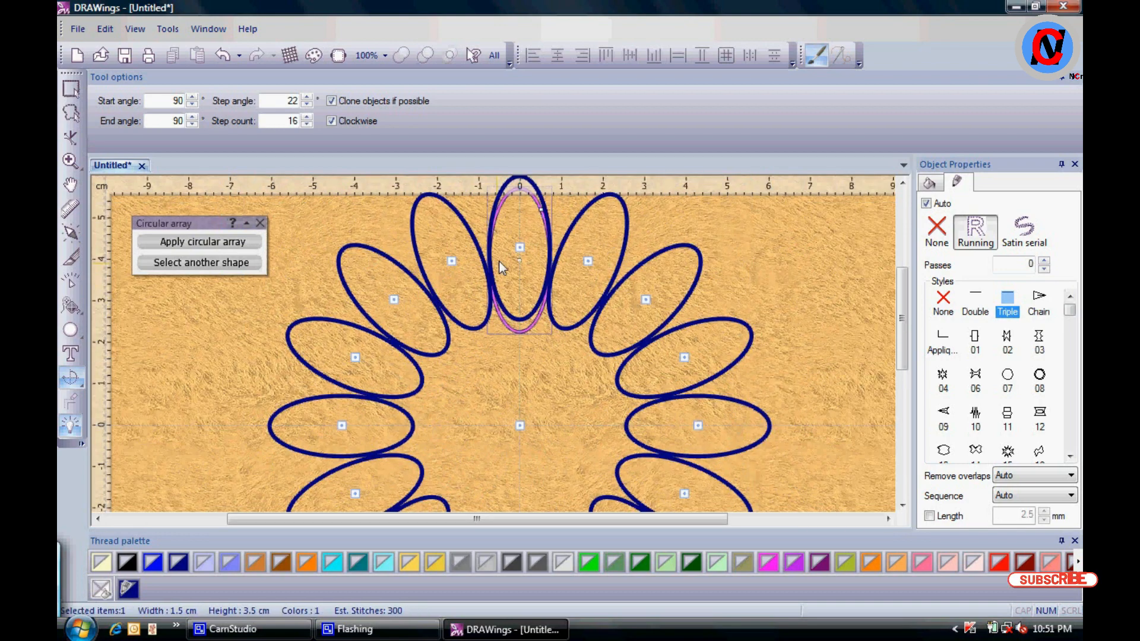
left_click(233, 242)
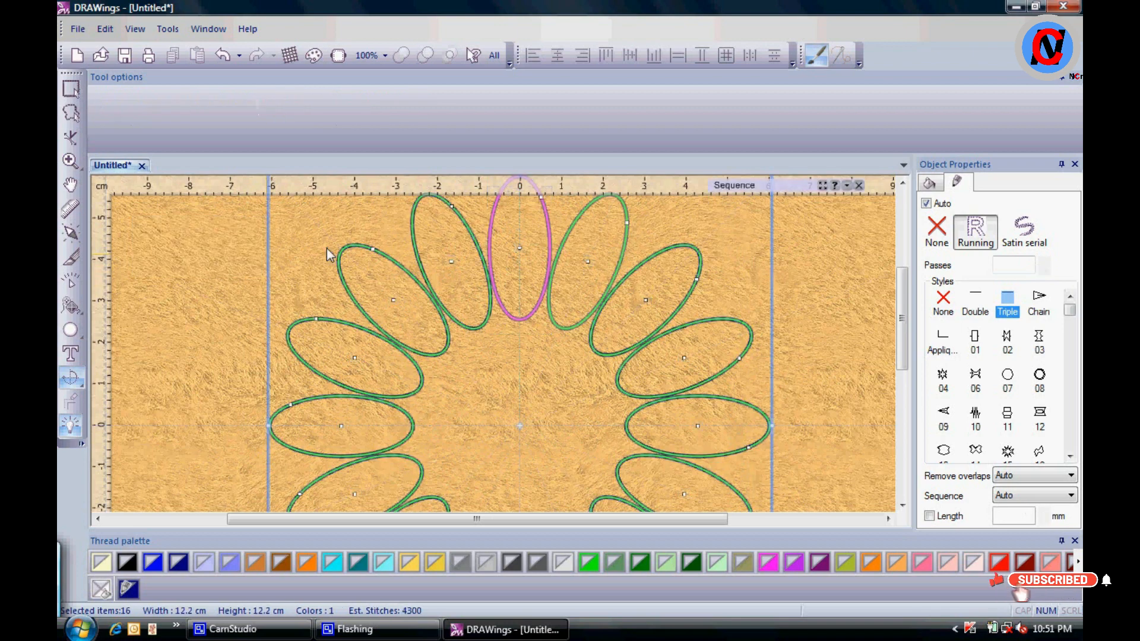
Combine the sixteen arrayed ellipses into a single object
right_click(294, 234)
left_click(351, 323)
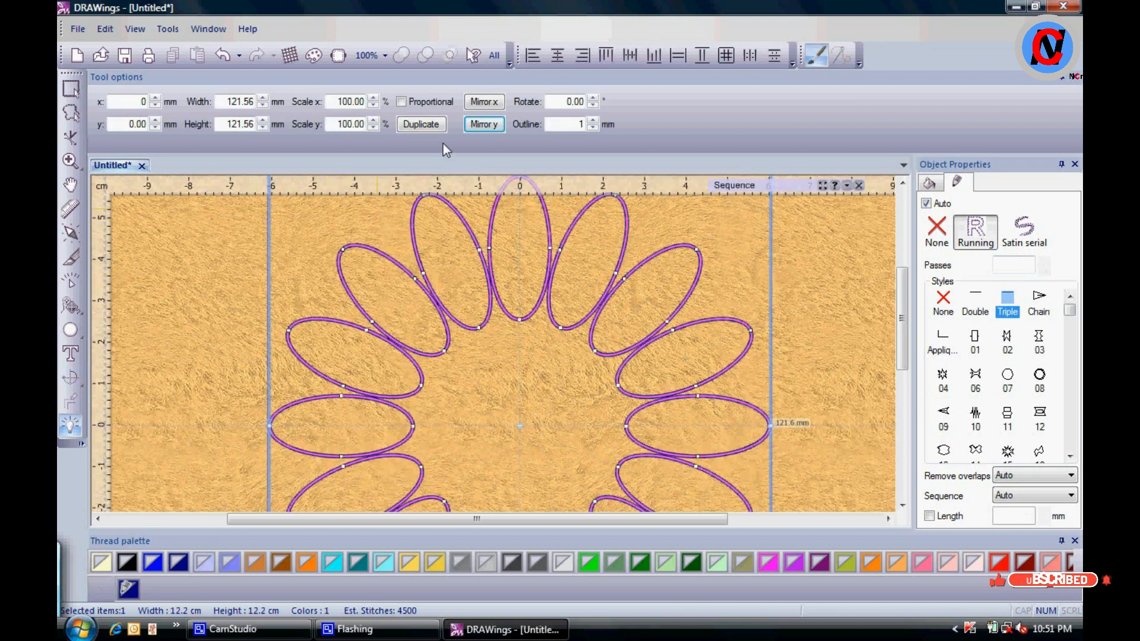
left_click(493, 56)
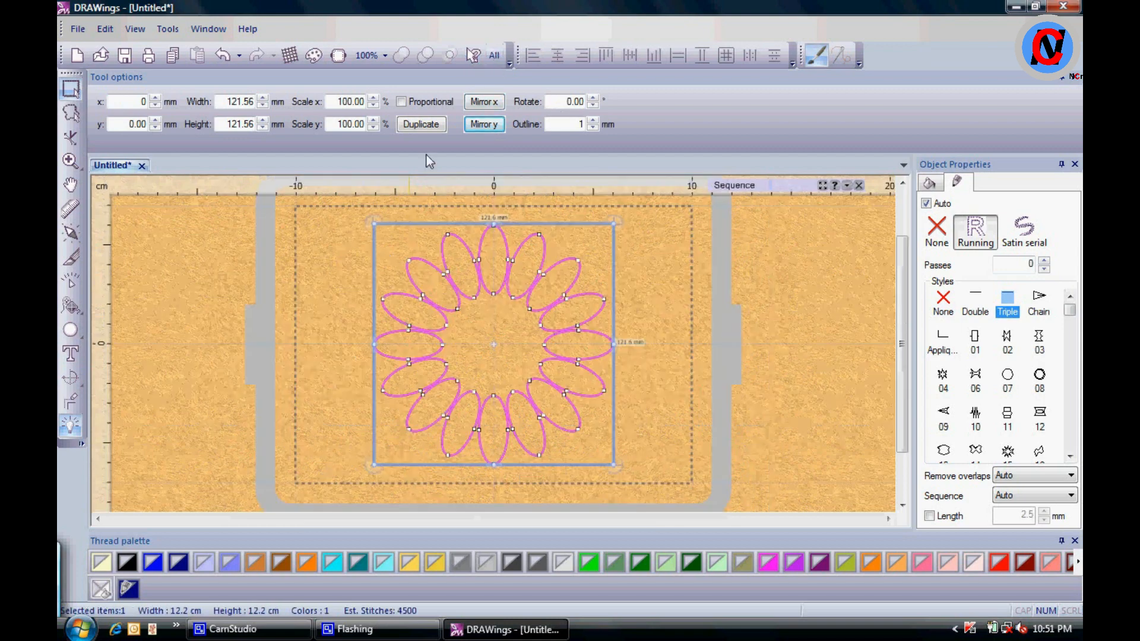
left_click(326, 264)
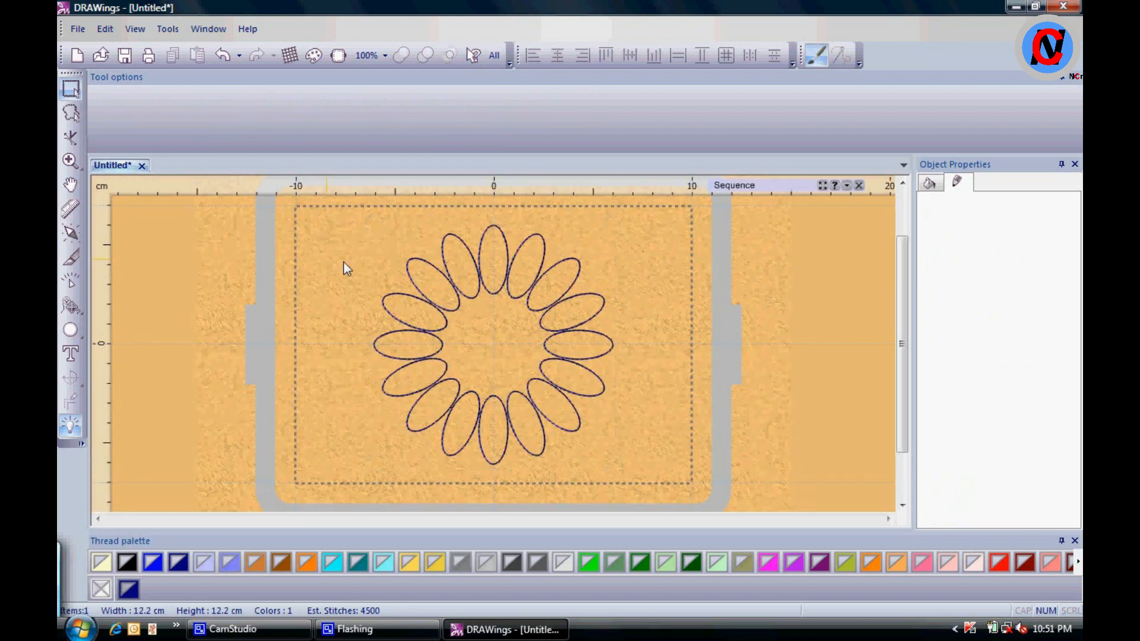
Add a concentric reduced copy of the ellipse ring about 93 mm wide, and repeat the scaling for a third ring about 71 mm wide
left_click(476, 261)
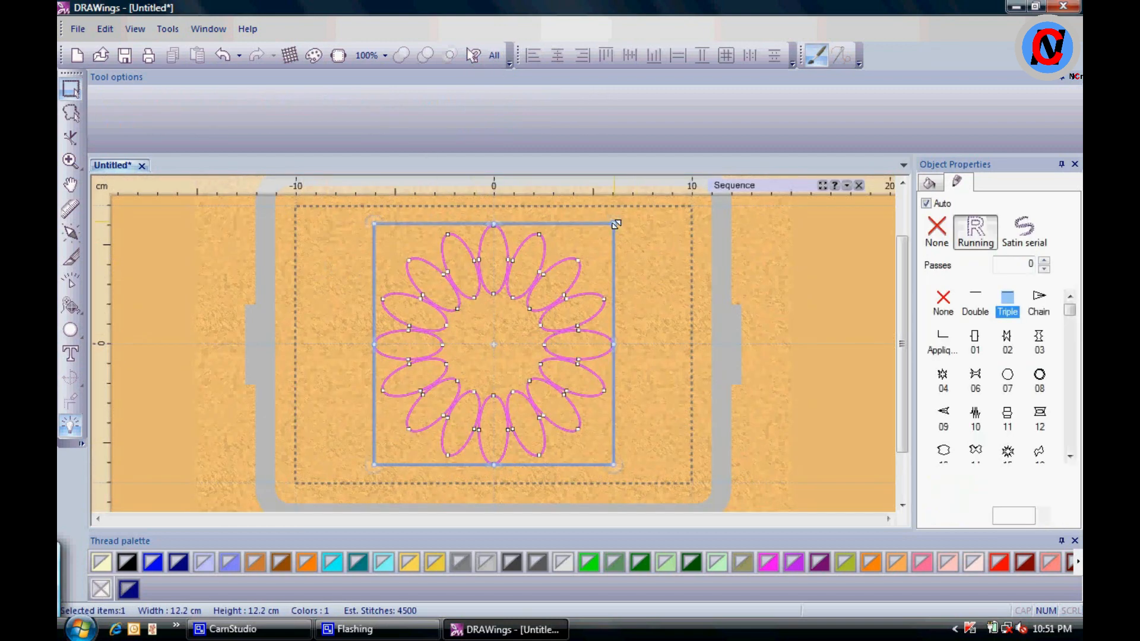
left_click_drag(613, 226, 592, 254)
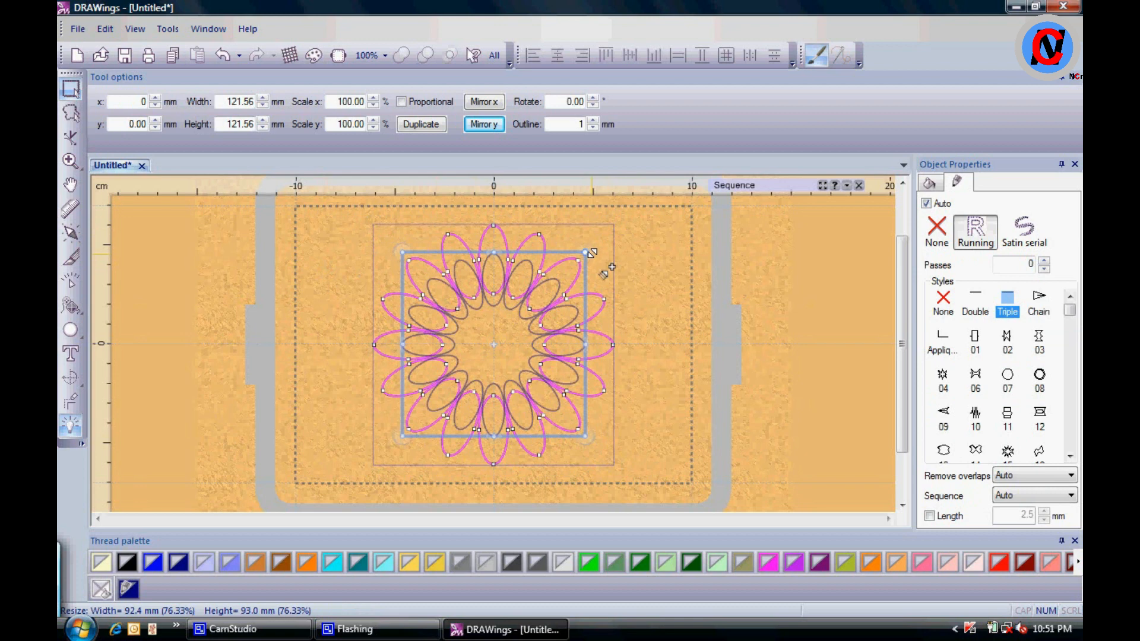
left_click_drag(592, 254, 592, 254)
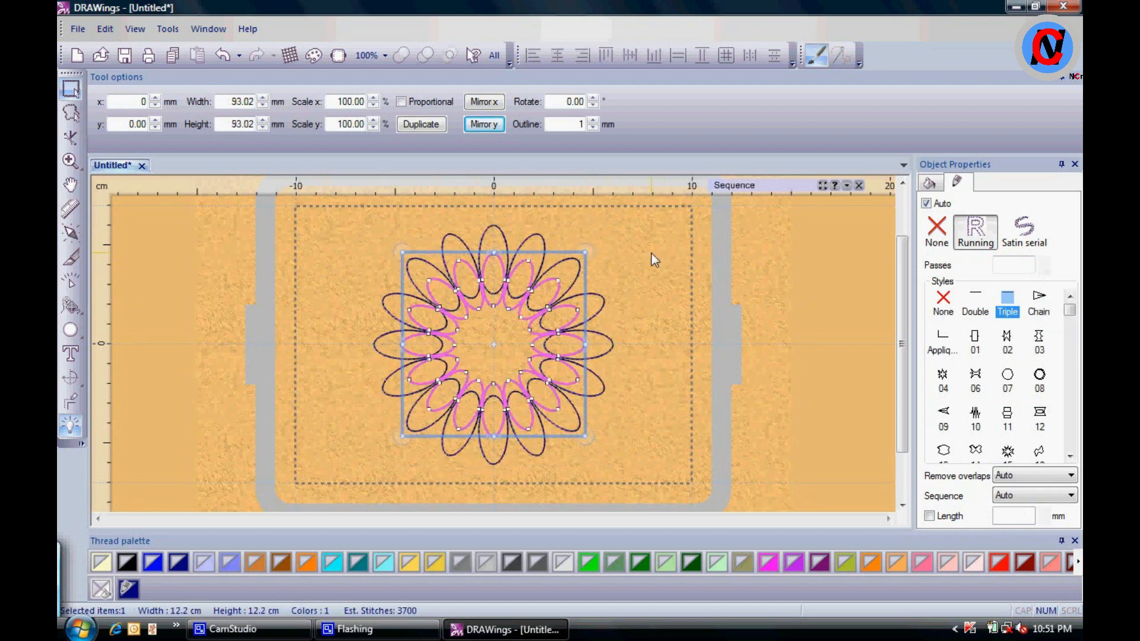
key("ctrl+r")
left_click(640, 245)
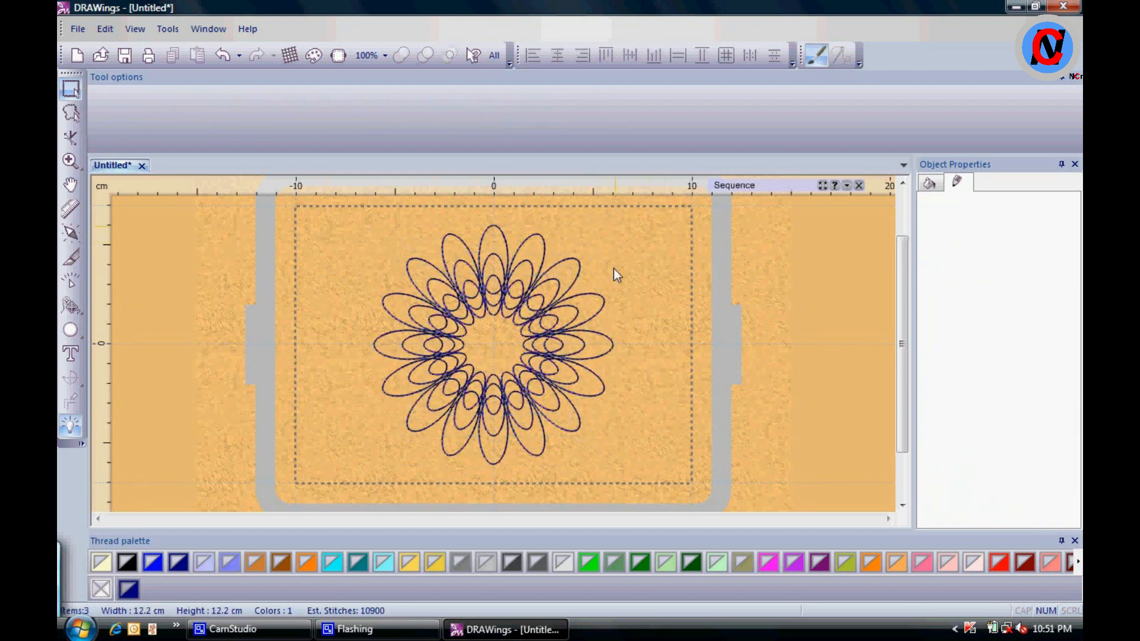
Fill the petals of the outermost ring with red thread
scroll(614, 274, "up", 1)
left_click(571, 258)
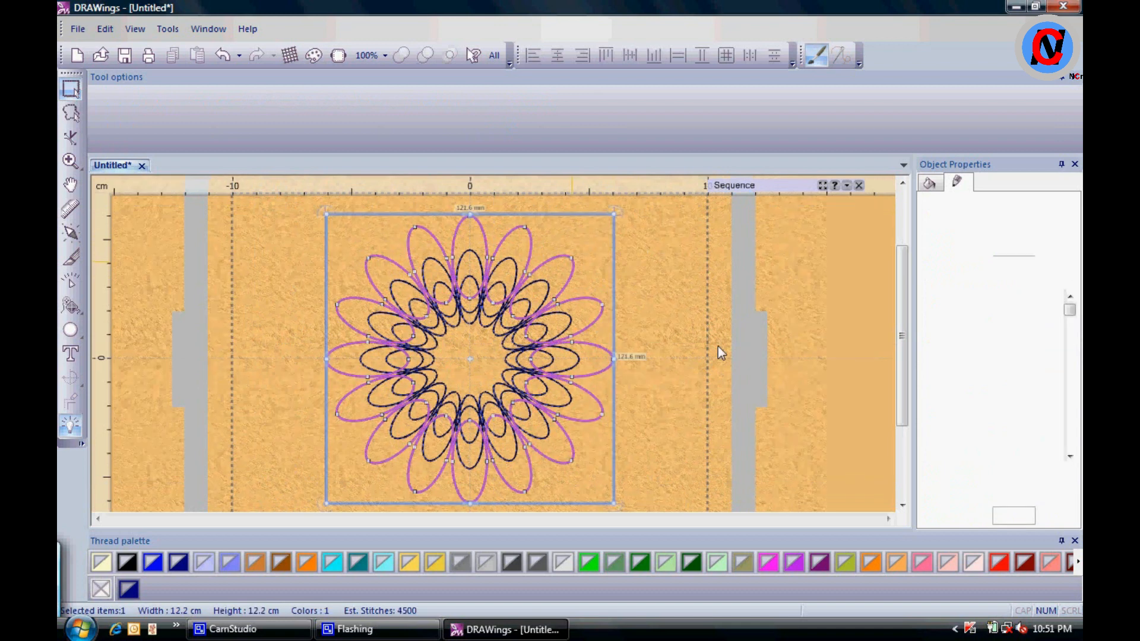
left_click(999, 562)
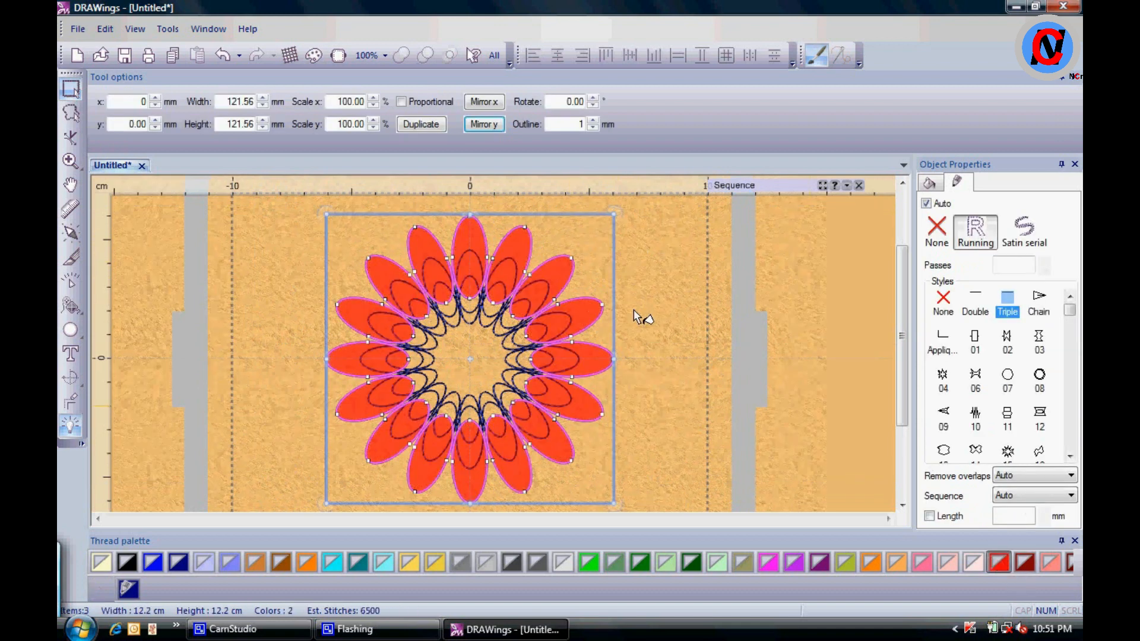
Fill the middle ring's petals with orange and the innermost ring's petals with pale pink
left_click(546, 285)
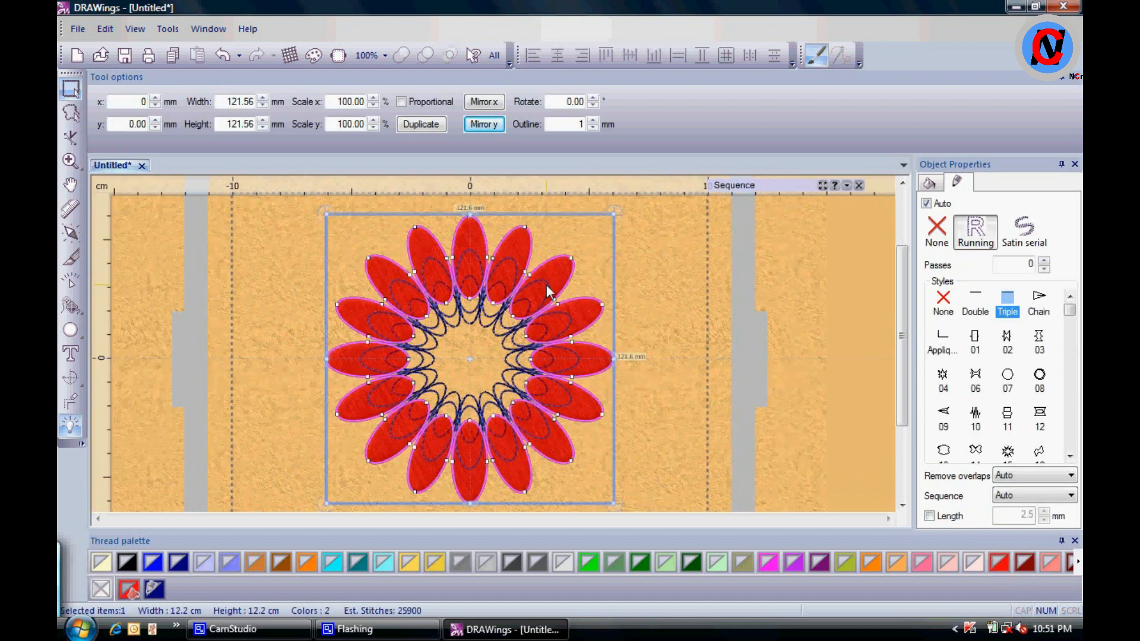
left_click(546, 284)
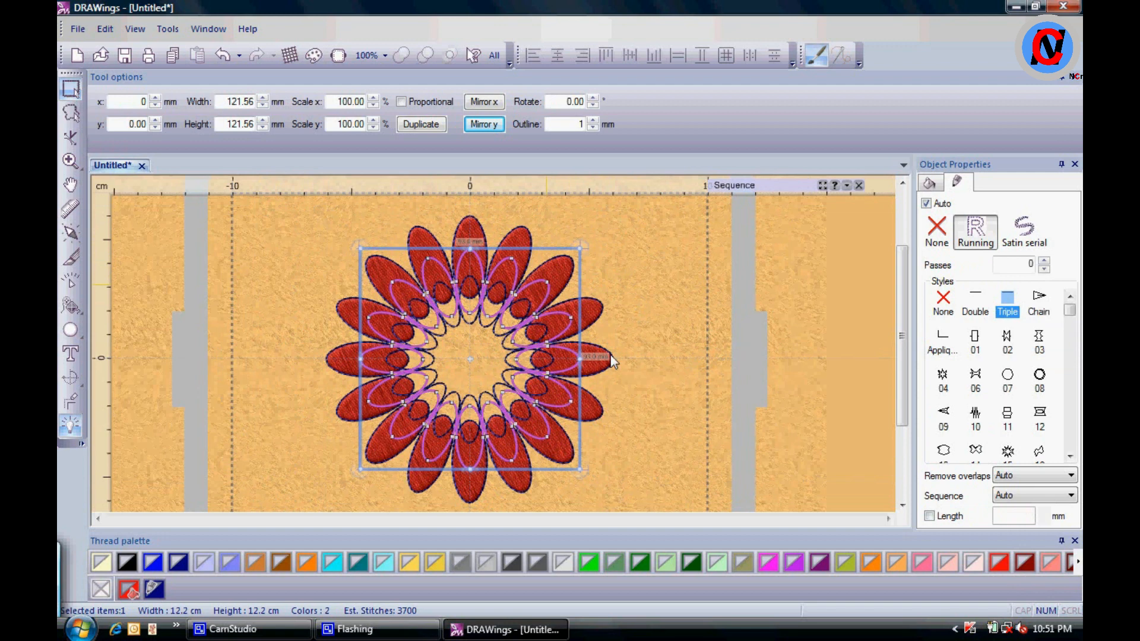
left_click(873, 564)
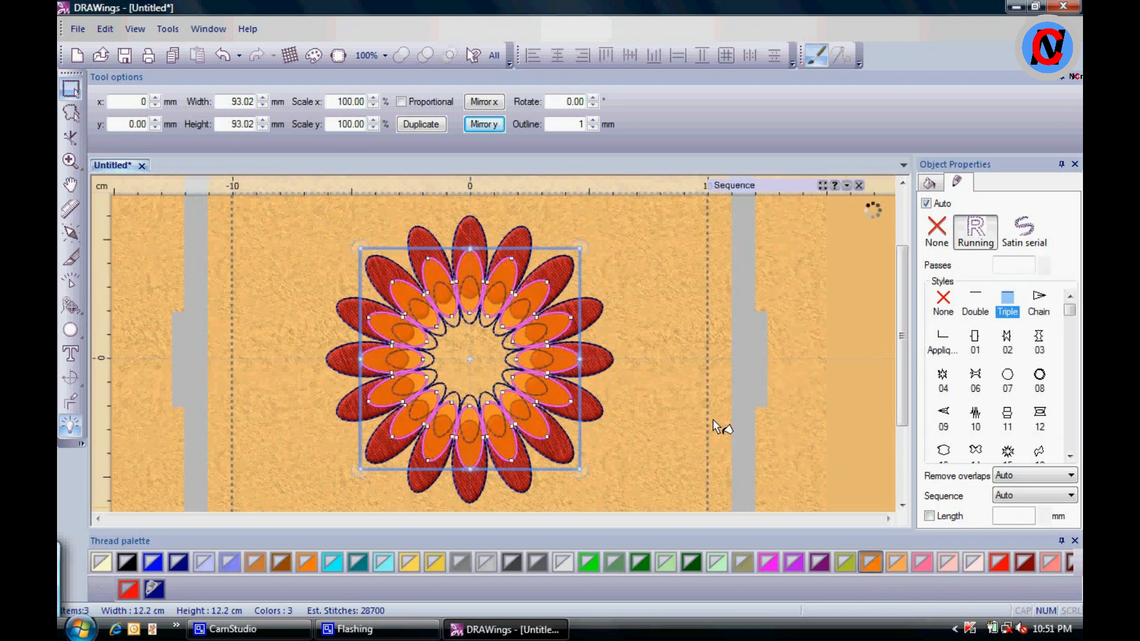
left_click(530, 303)
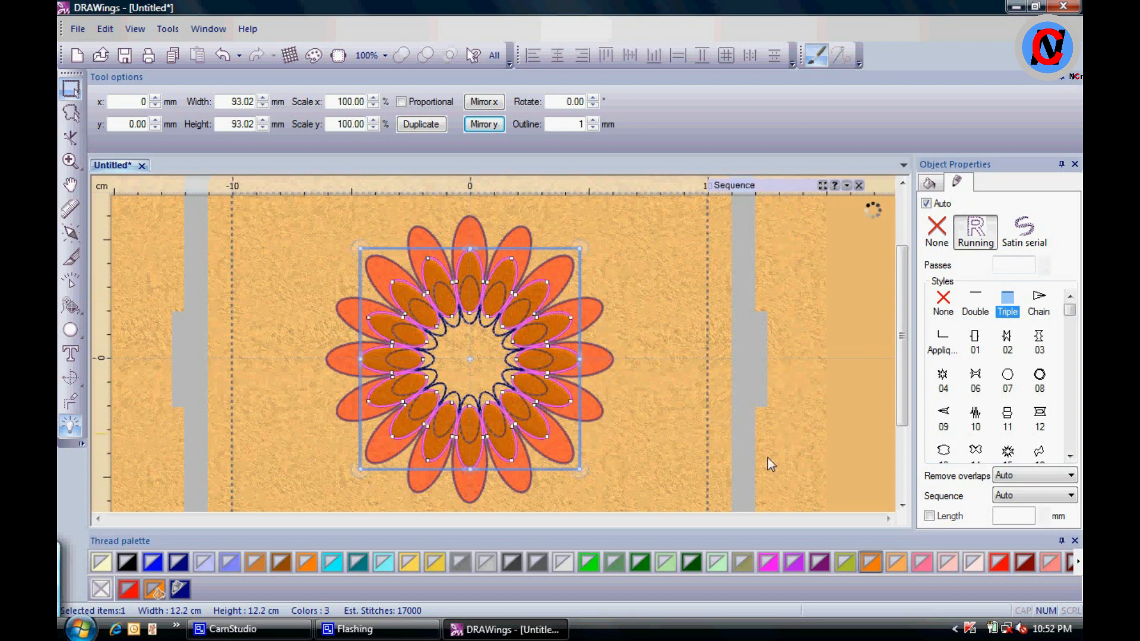
left_click(497, 291)
left_click(497, 293)
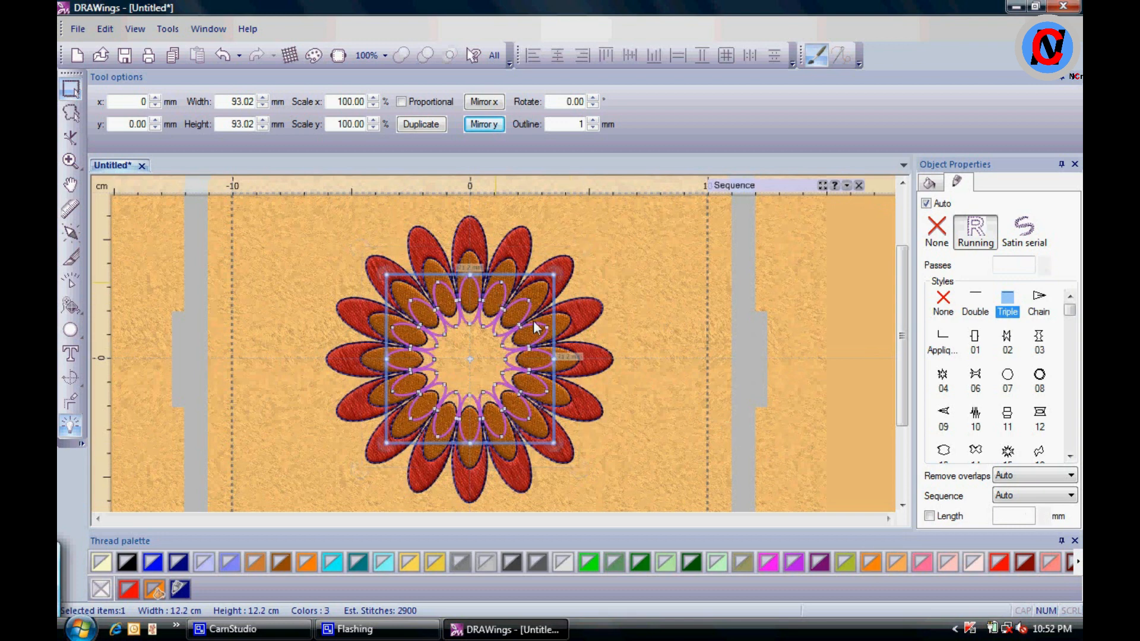
left_click(948, 563)
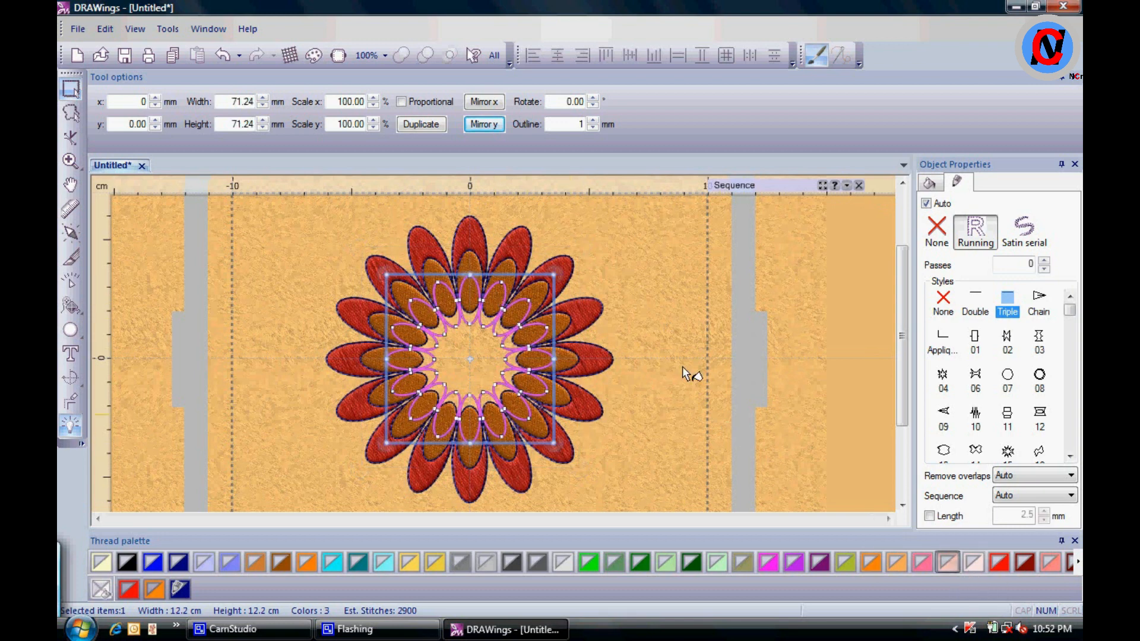
left_click(656, 320)
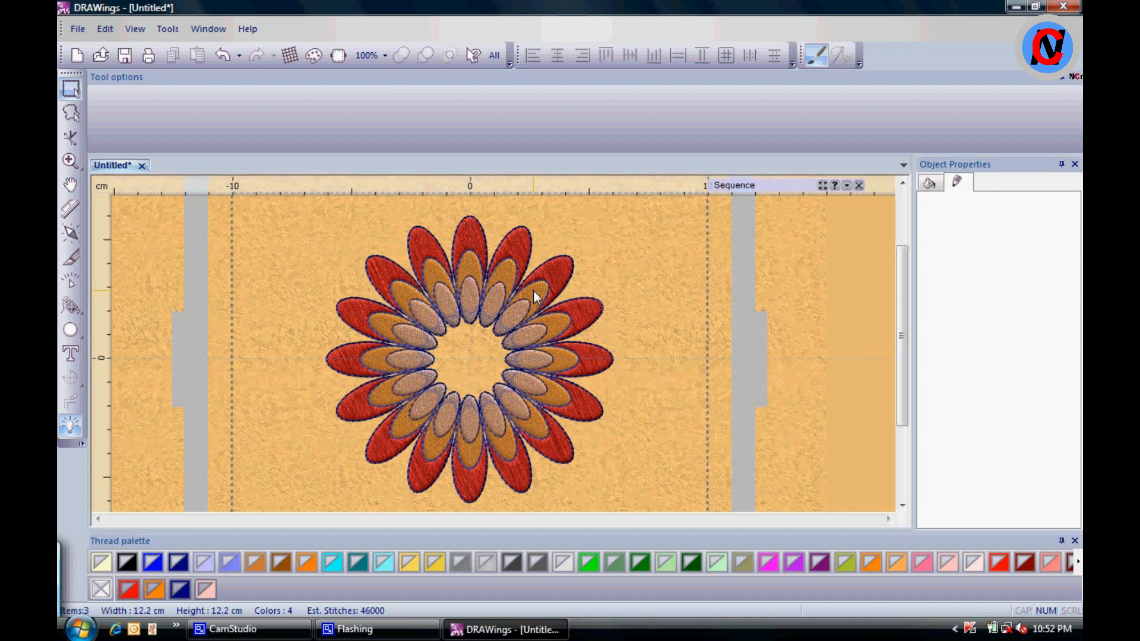
Fill the innermost ring's petals with bright green and the middle ring's petals with blue
left_click(509, 323)
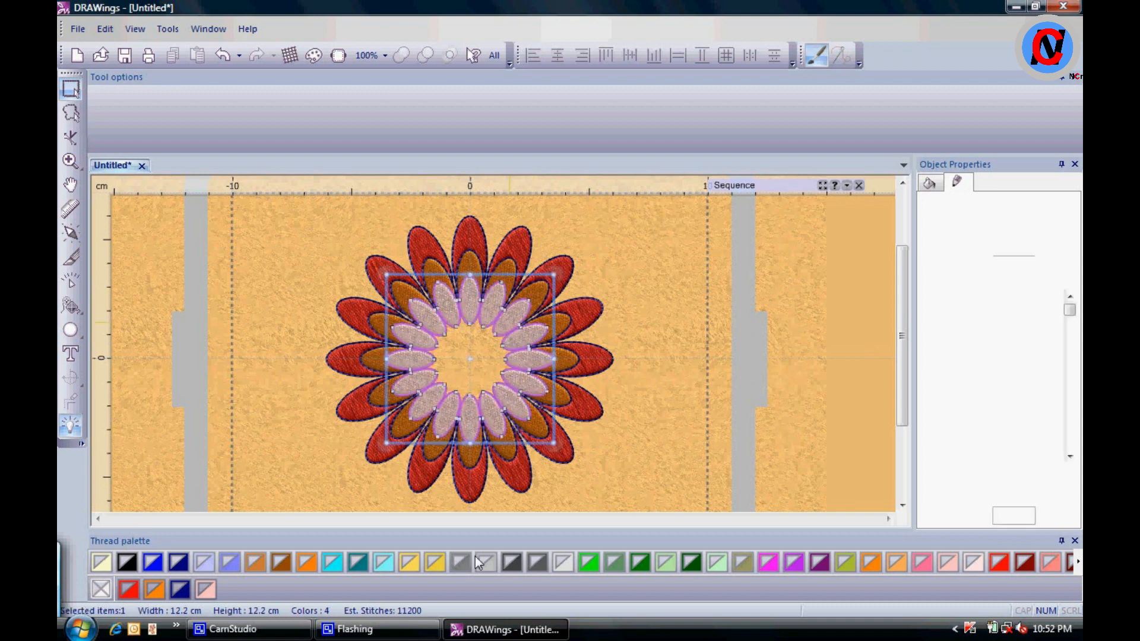
left_click(593, 565)
left_click(639, 447)
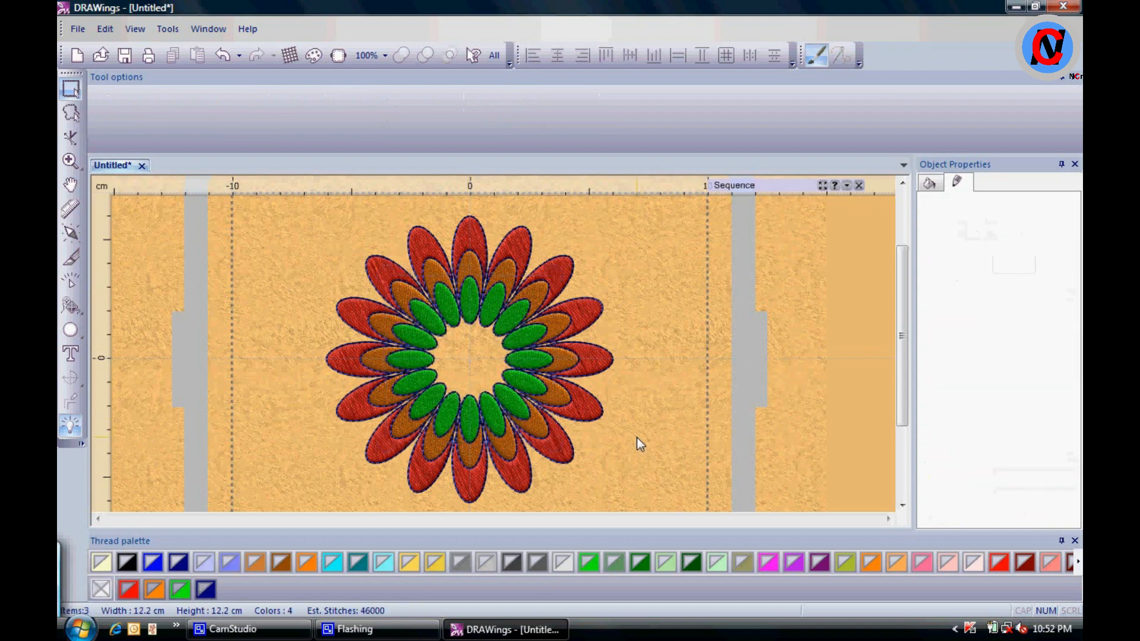
left_click(538, 294)
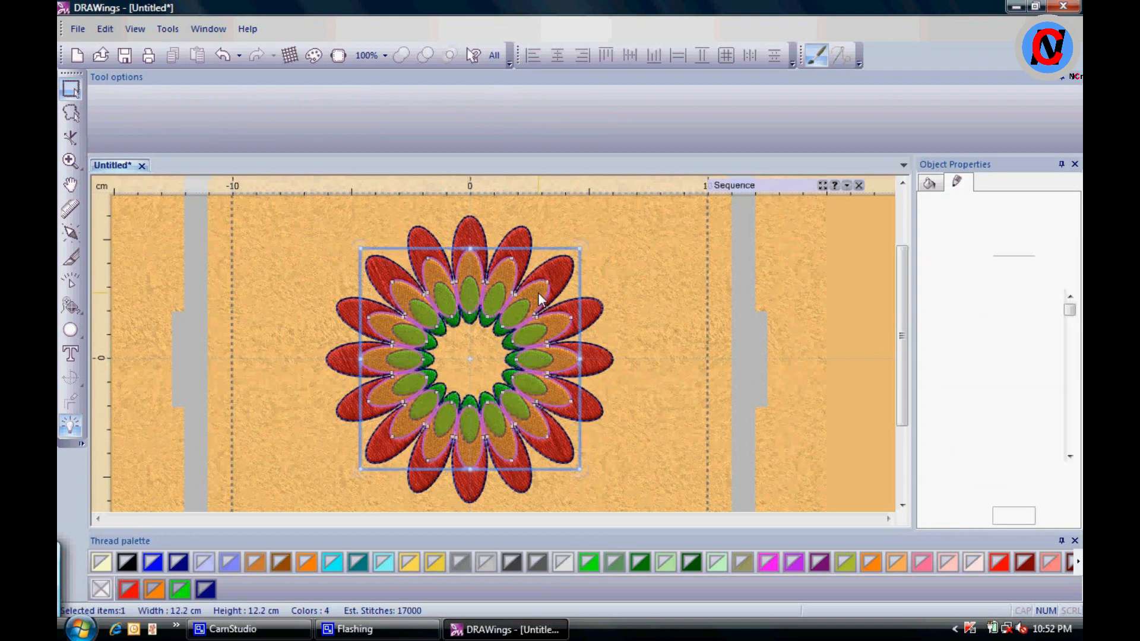
left_click(155, 569)
left_click(305, 433)
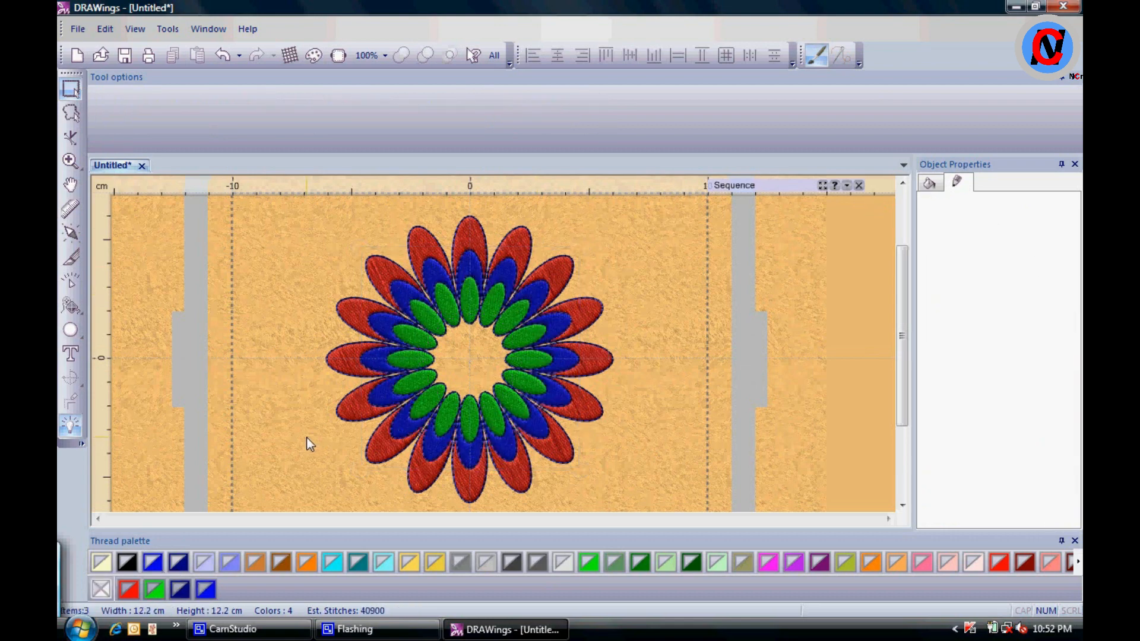
Place a reduced copy of all three rings, less than half their size, around the same centre
key("ctrl+a")
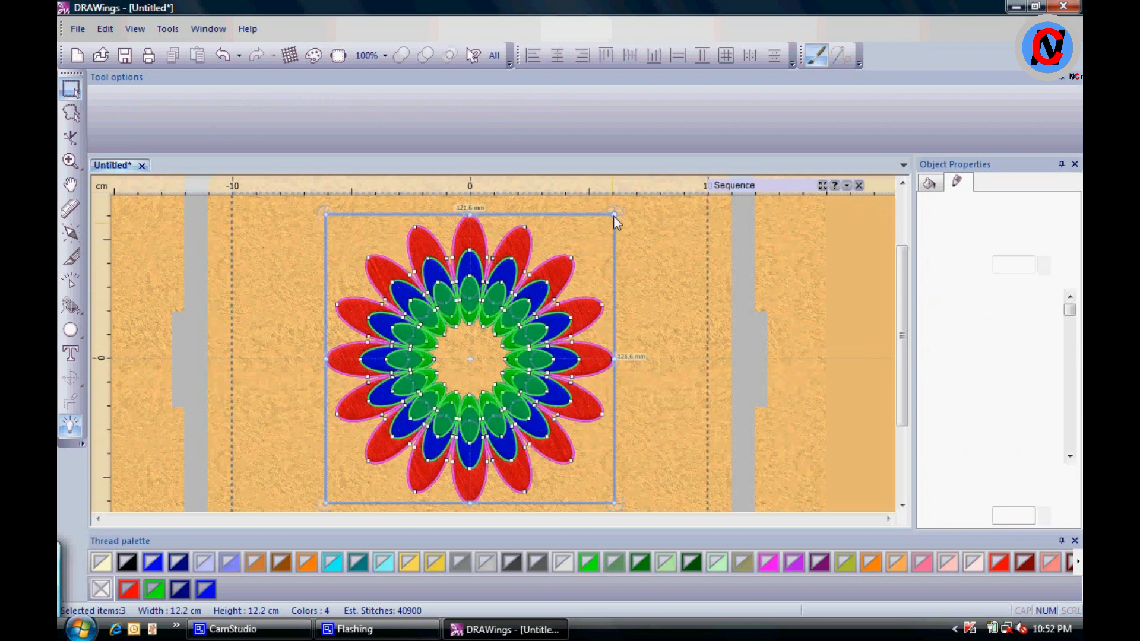
left_click_drag(613, 215, 548, 310)
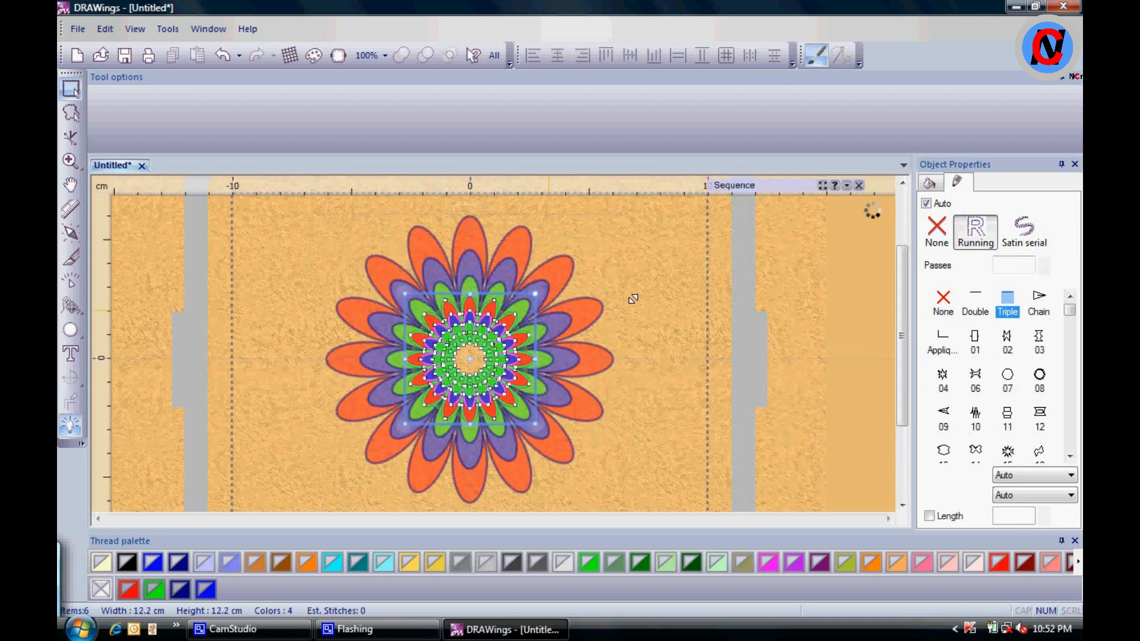
left_click(671, 301)
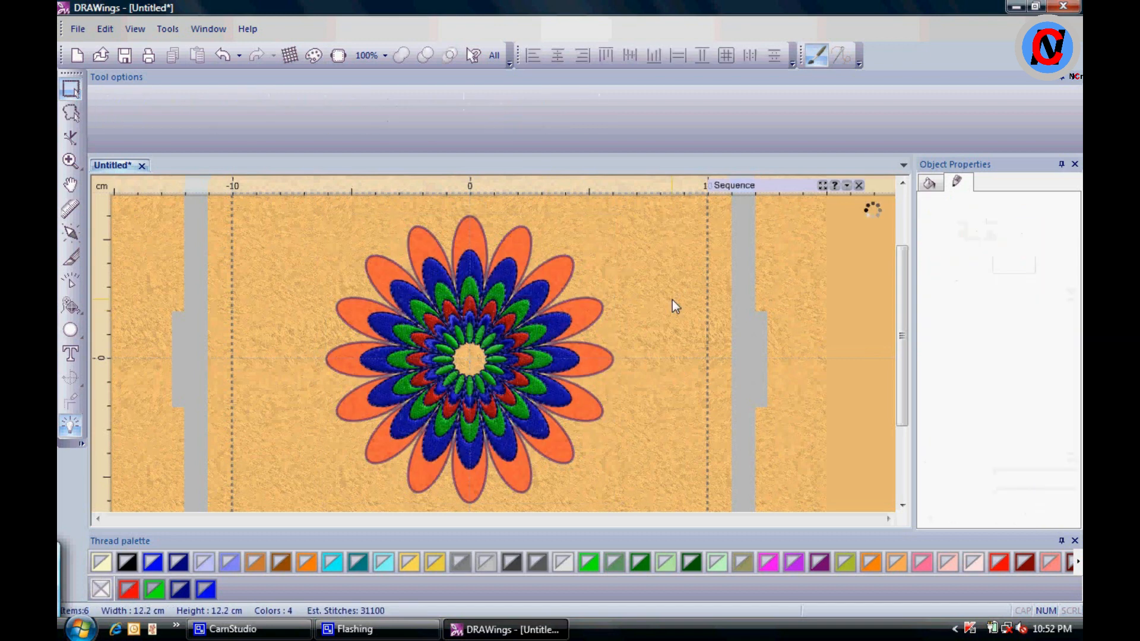
Set overlap removal to Always for all rings of the flower
key("ctrl+a")
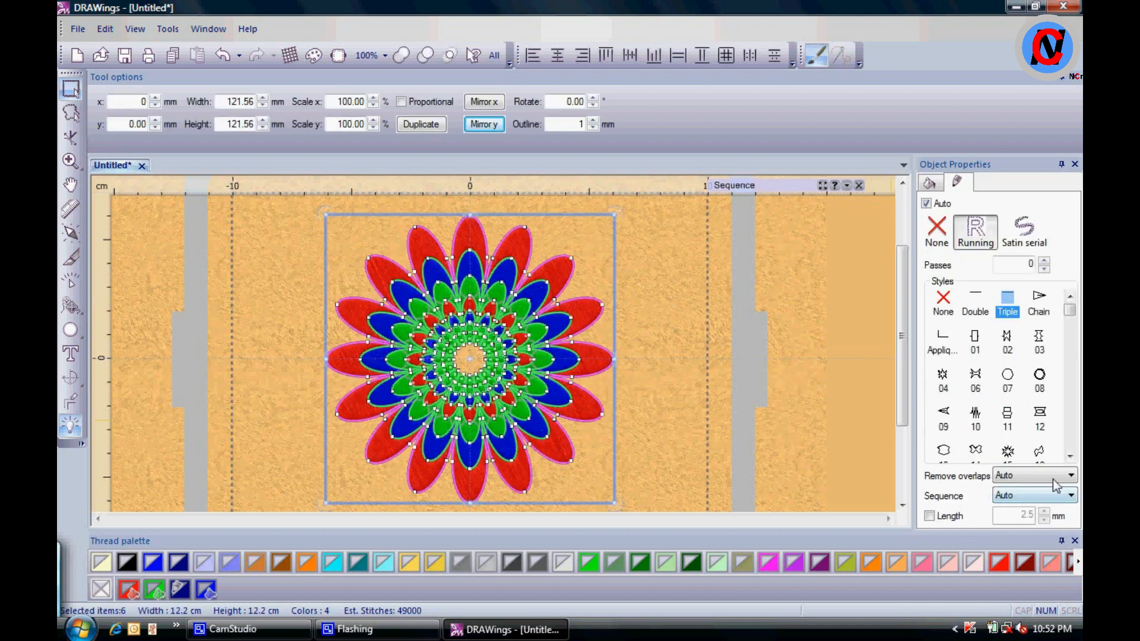
left_click(1054, 477)
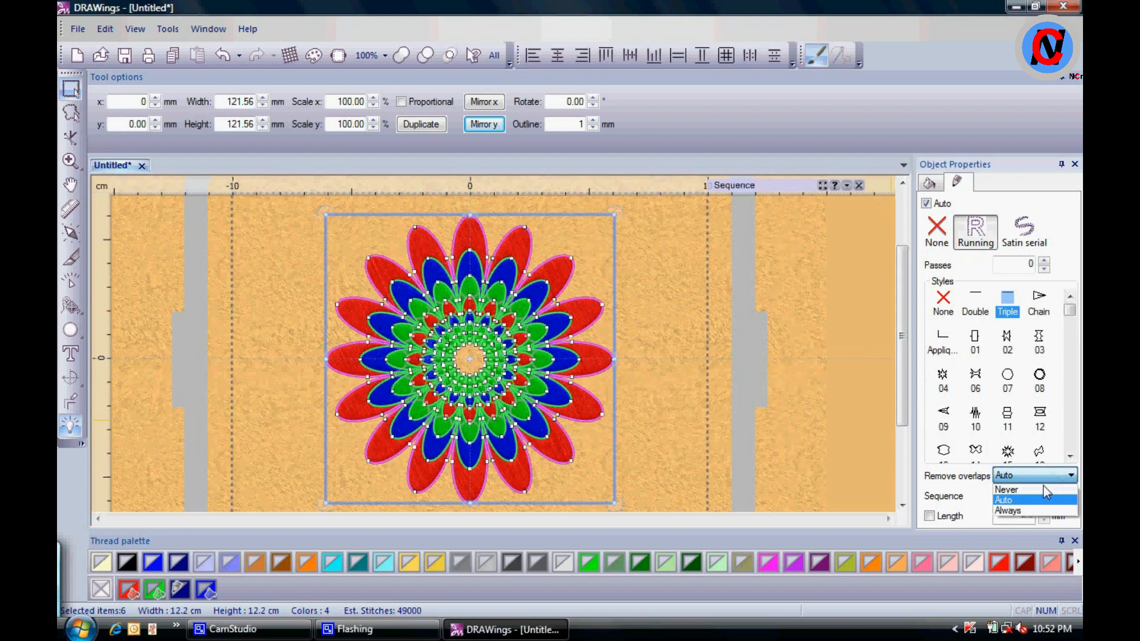
left_click(1012, 514)
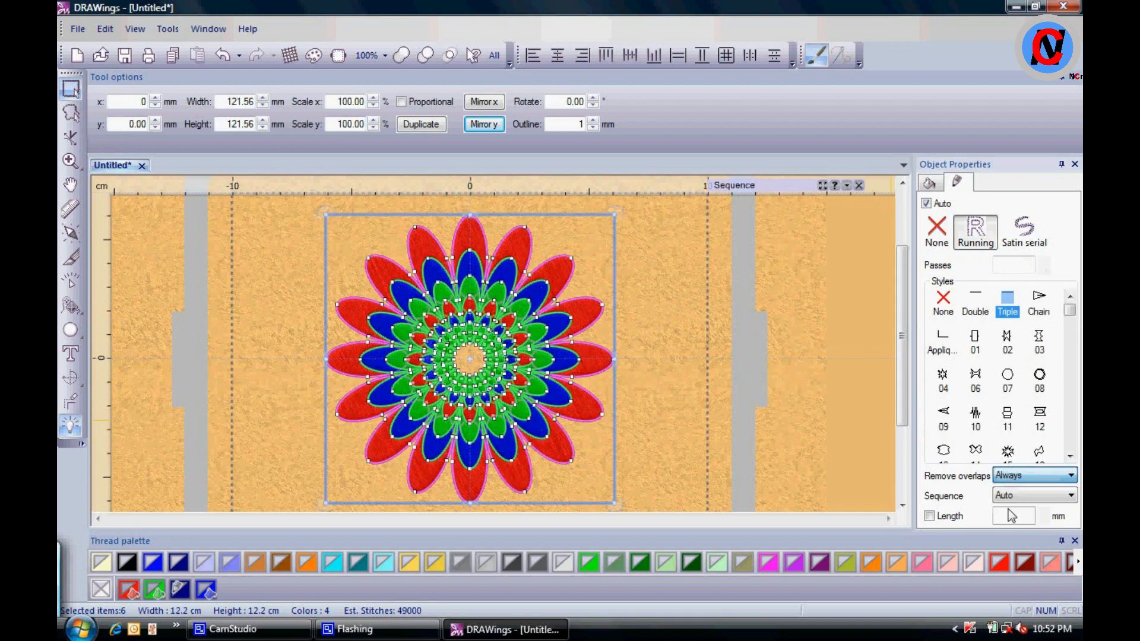
left_click(651, 390)
scroll(572, 367, "up", 1)
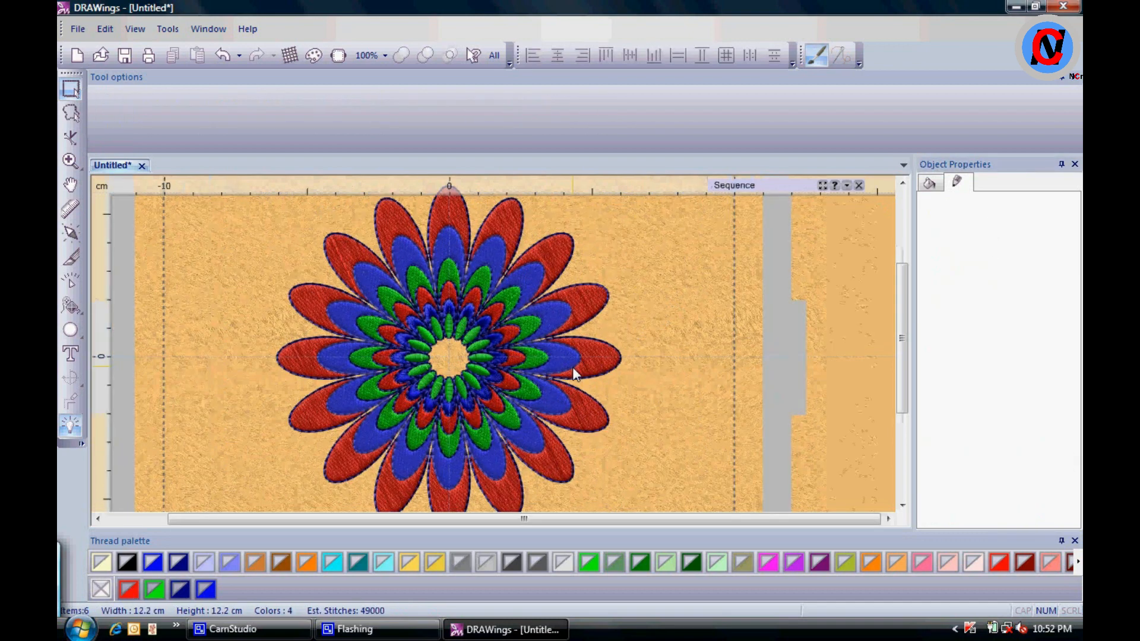
scroll(655, 361, "up", 2)
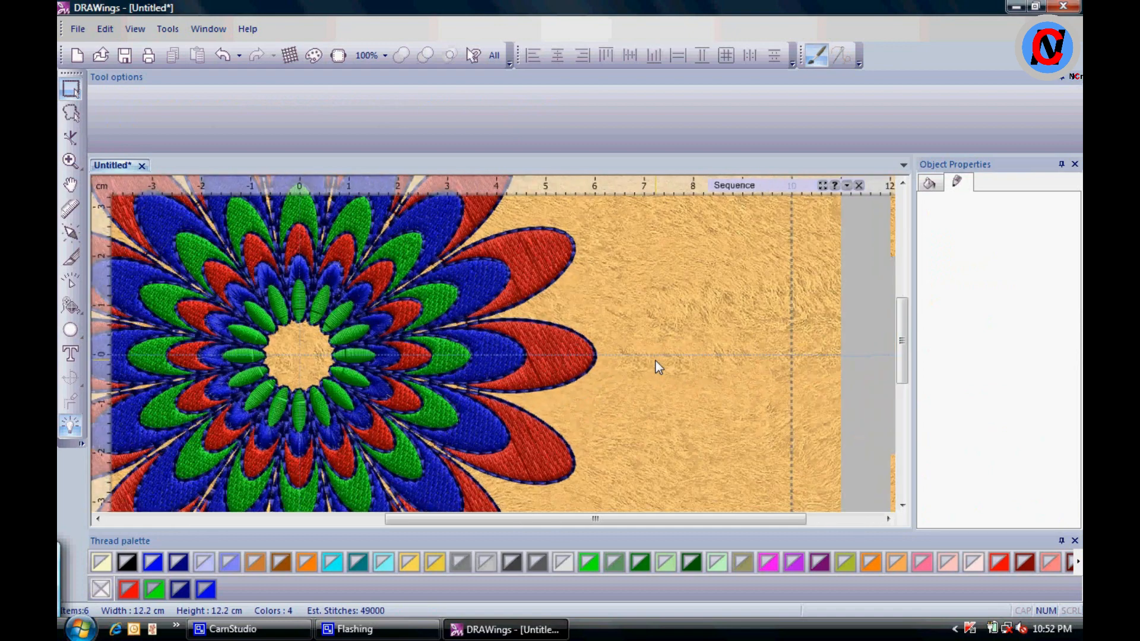
scroll(655, 361, "down", 1)
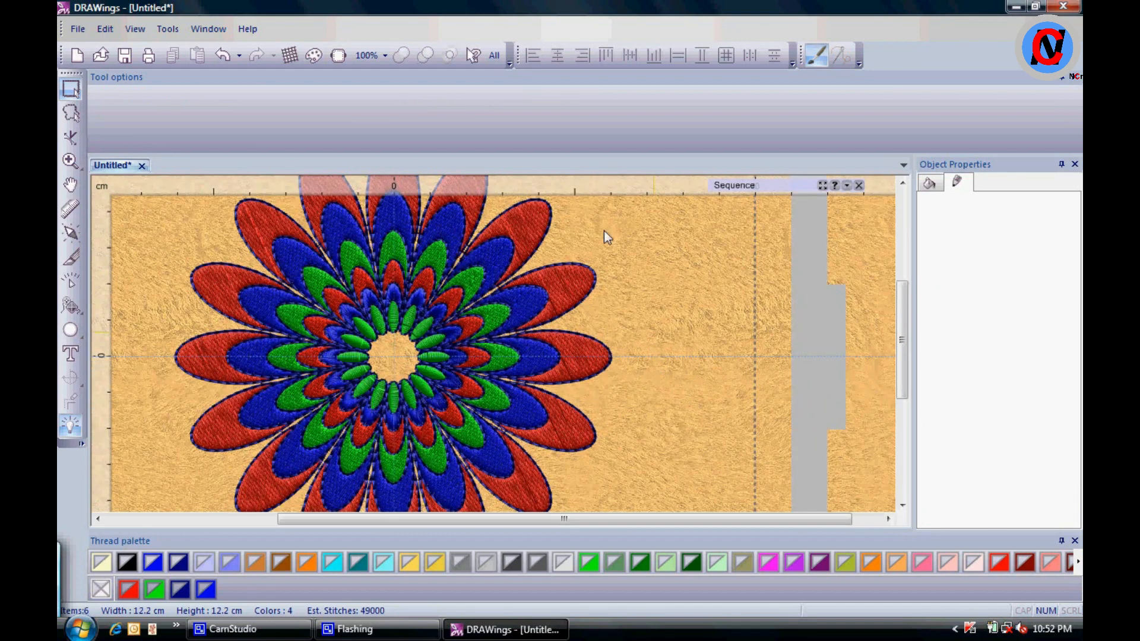
scroll(599, 245, "up", 3)
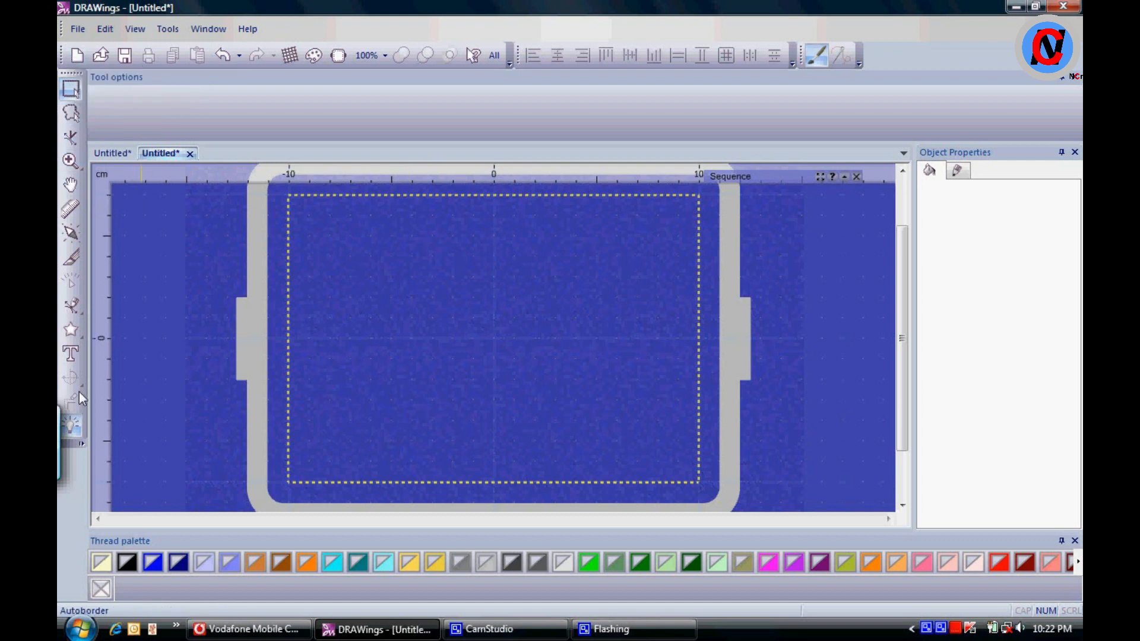
Draw a circle about 43 mm in diameter on the vertical centre line in the hoop's upper half and remove its outline colour
left_click(71, 330)
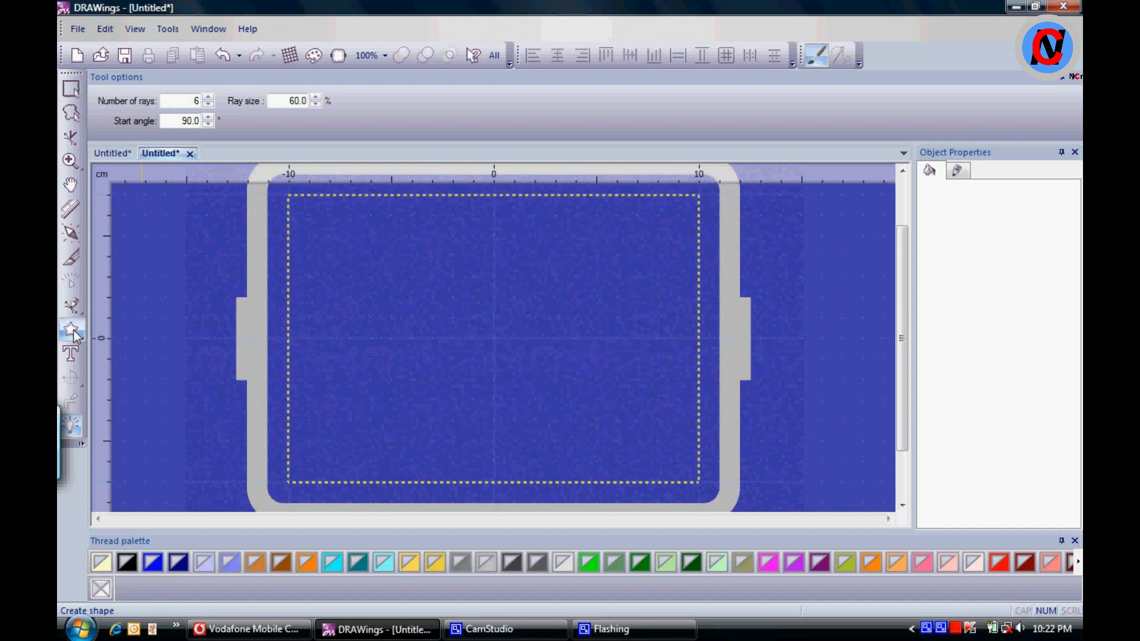
left_click(76, 336)
left_click(102, 335)
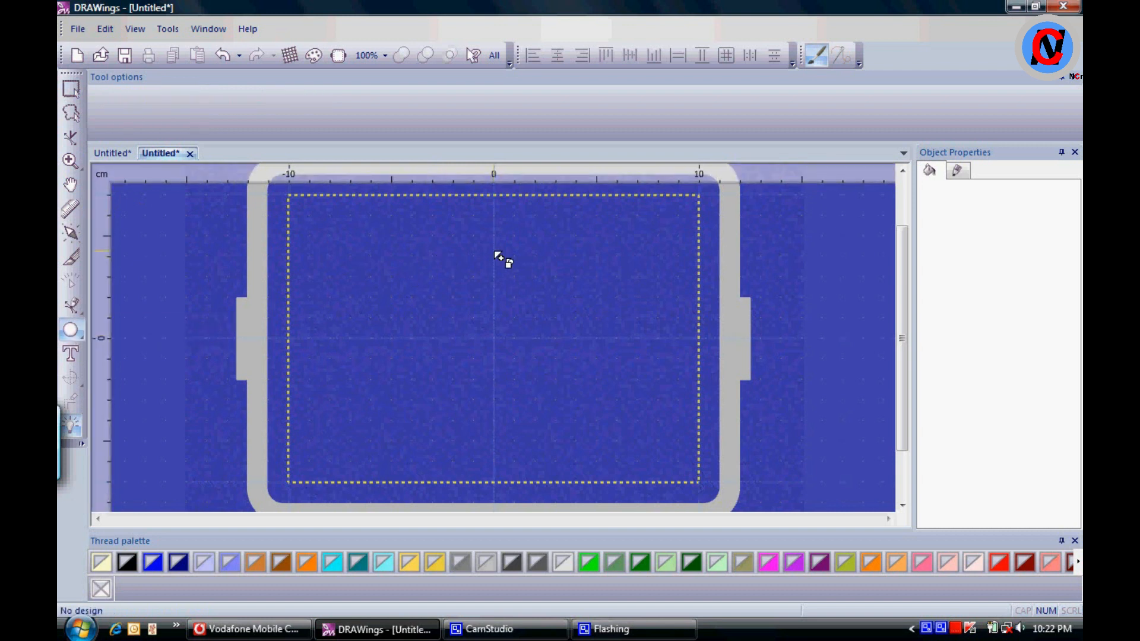
left_click_drag(495, 257, 542, 302)
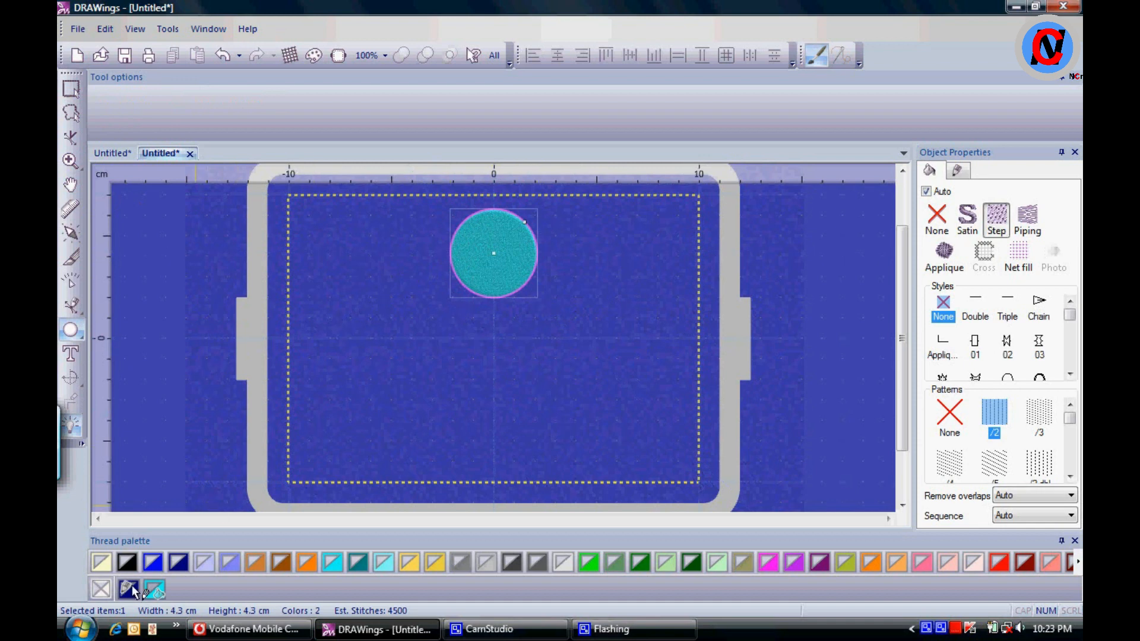
left_click(99, 589)
left_click(71, 88)
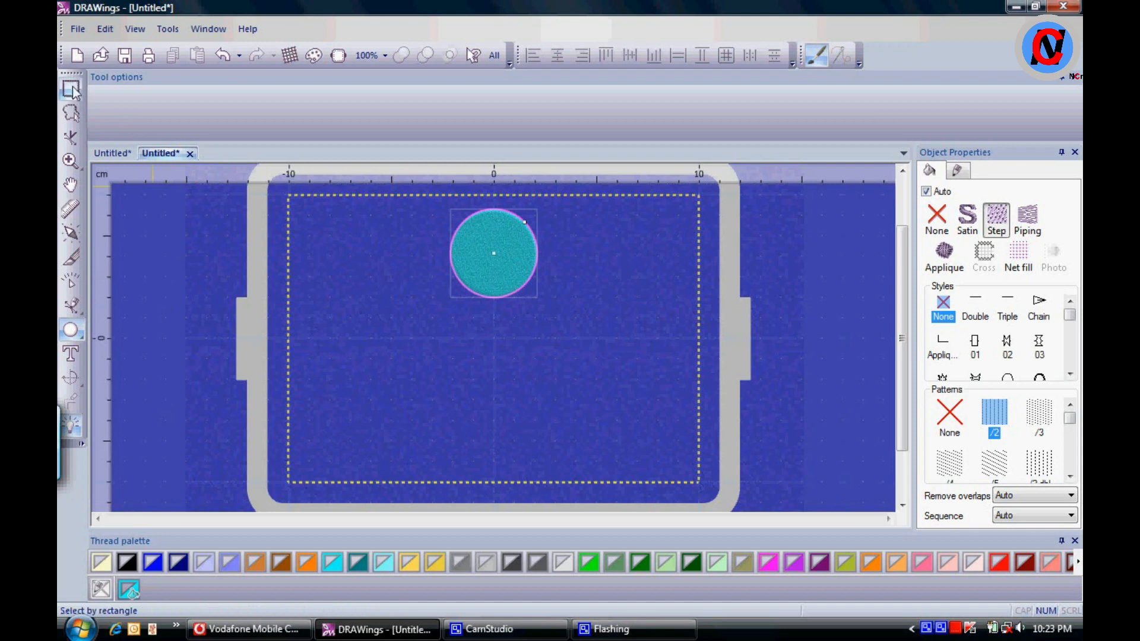
left_click(173, 237)
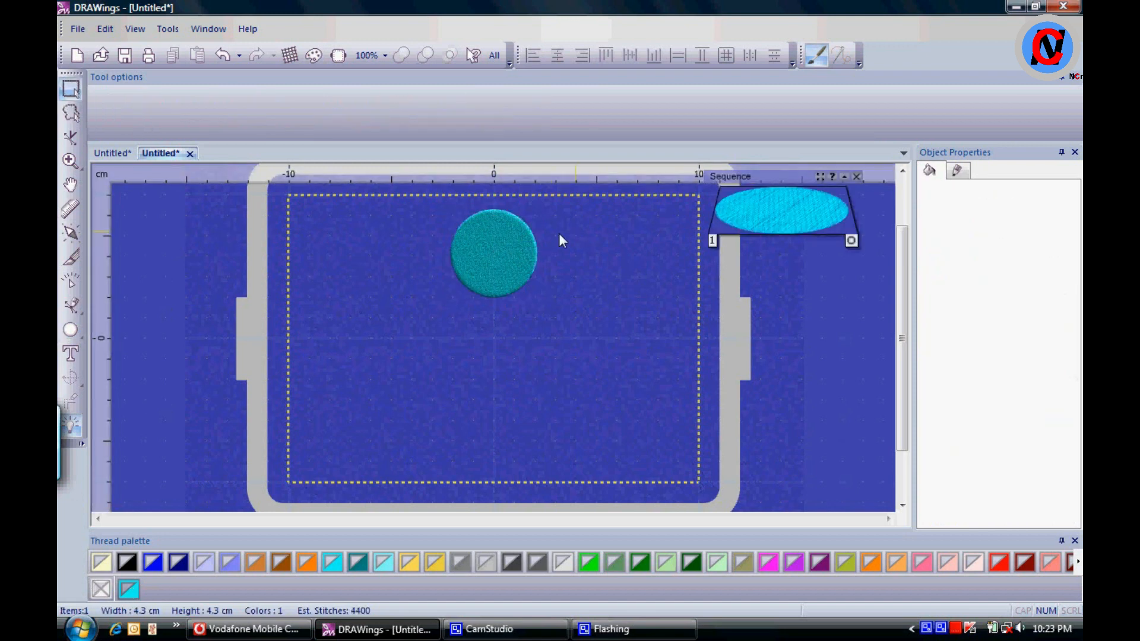
Array the circle around the hoop's centre with a step count of 8 and a 45° step angle
left_click(498, 240)
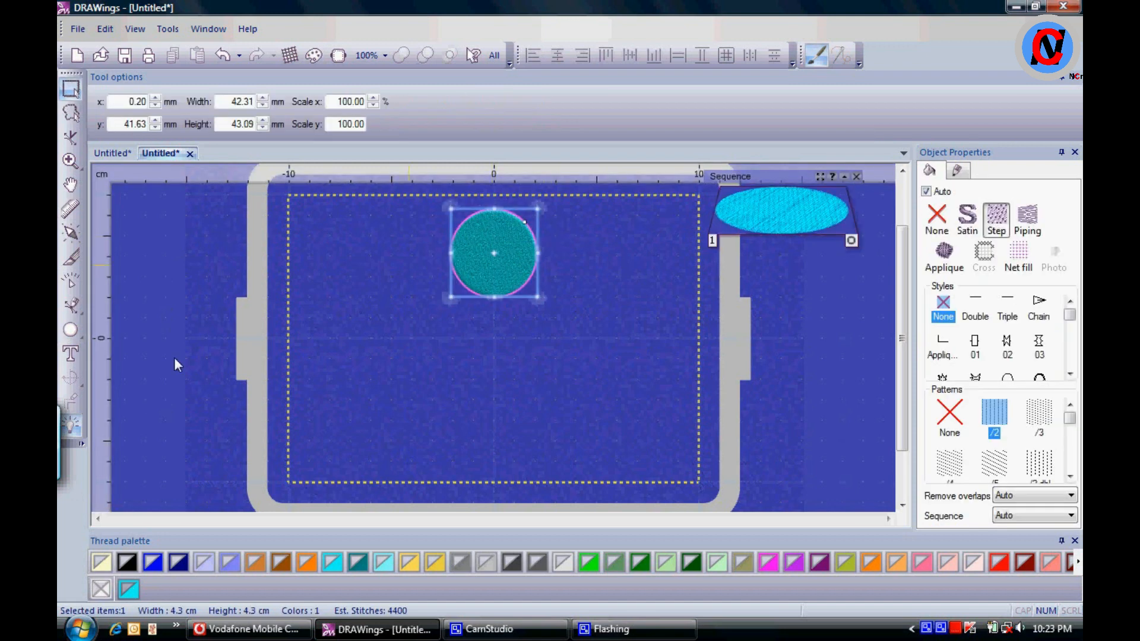
left_click(71, 379)
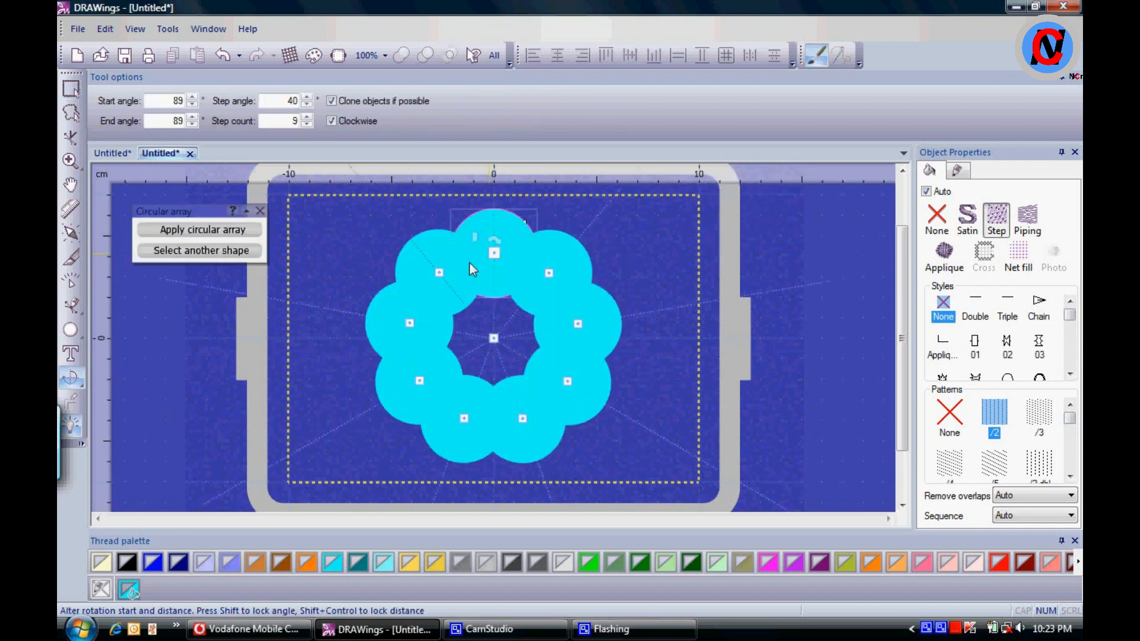
left_click_drag(439, 274, 488, 268)
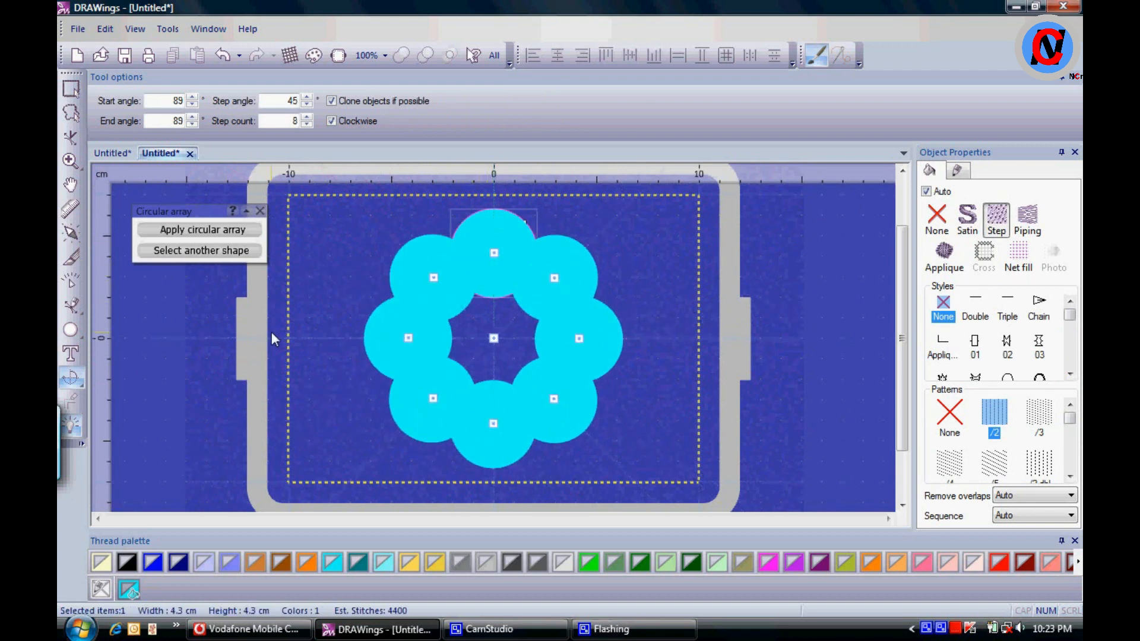
left_click(225, 232)
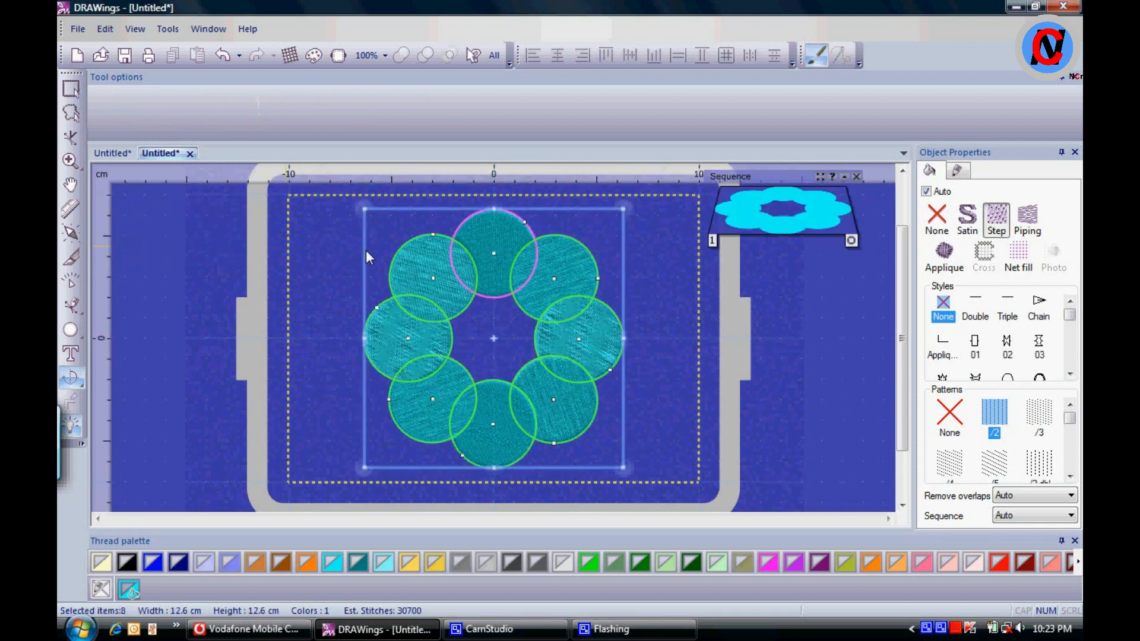
Duplicate one of the arrayed circles, move the copy into the ring's centre and enlarge it to cover the central gap
left_click(413, 272)
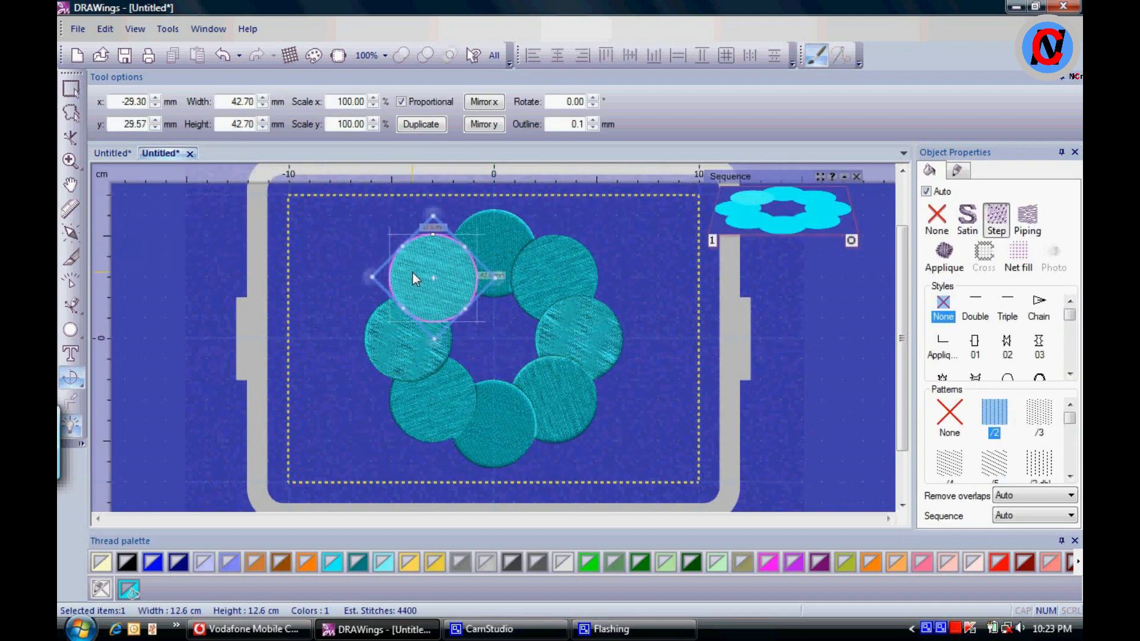
left_click(432, 128)
left_click_drag(420, 260, 474, 310)
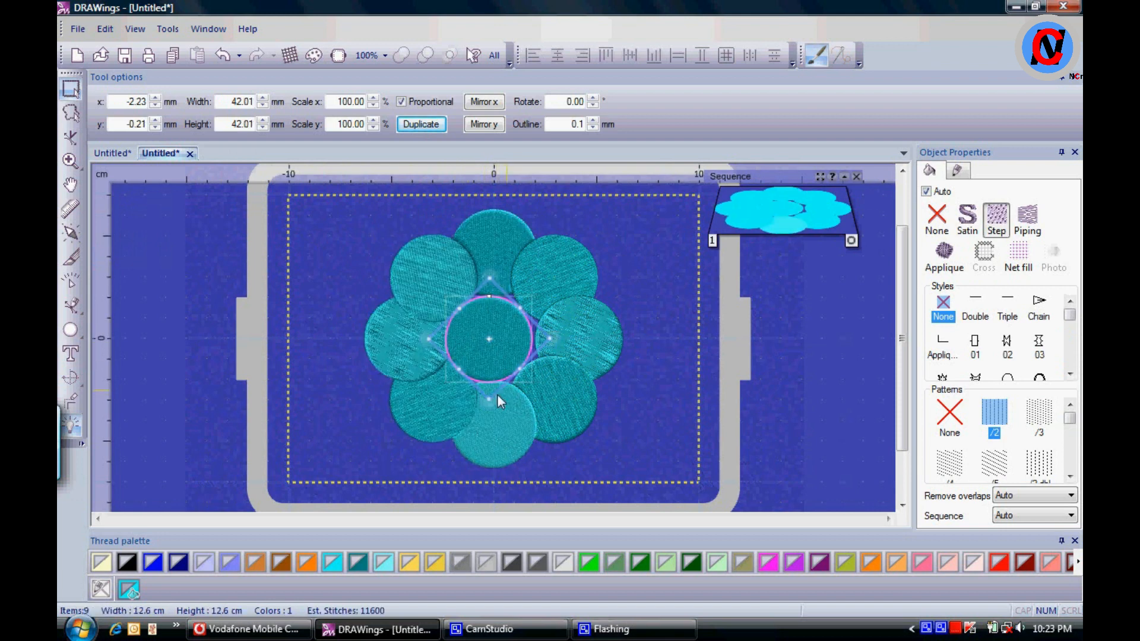
left_click_drag(490, 397, 499, 435)
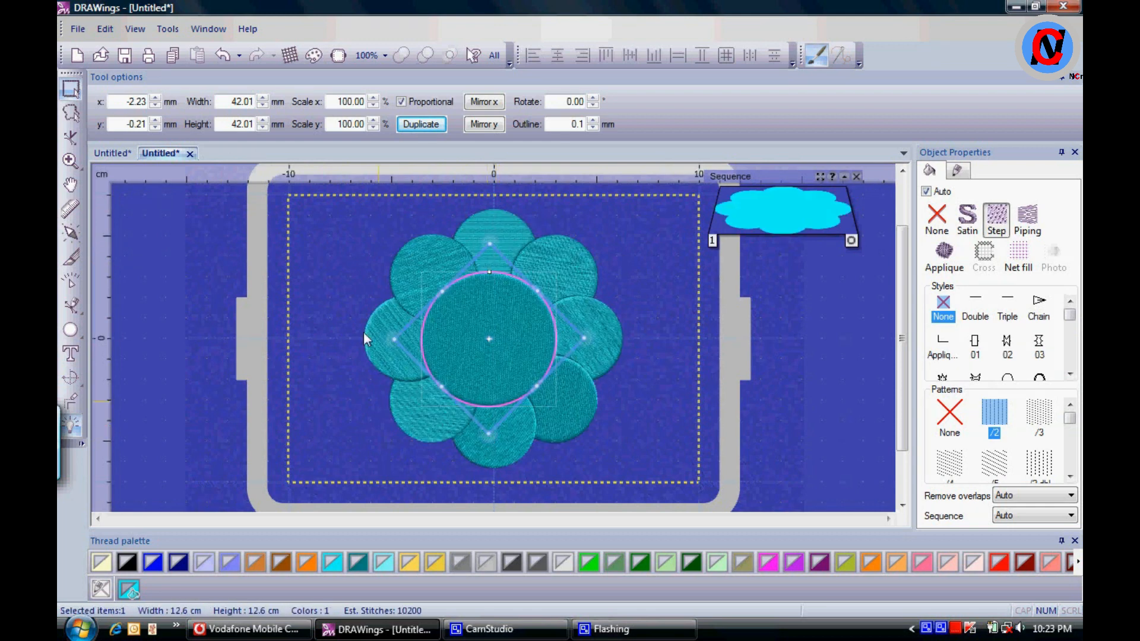
left_click(336, 287)
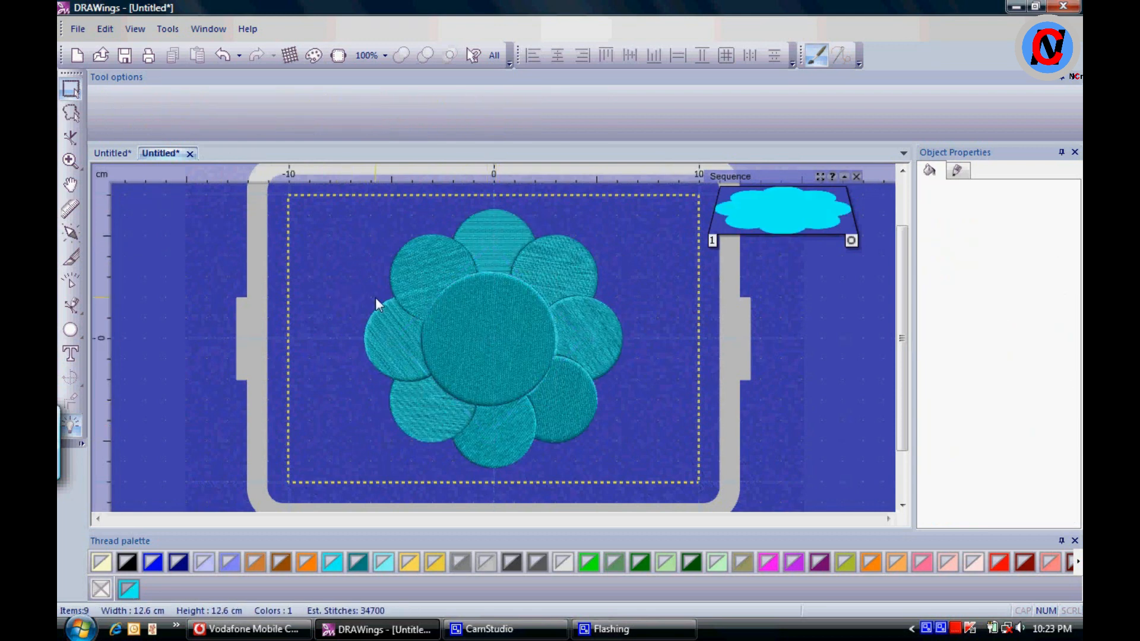
Merge all the circles into a single scalloped flower shape
key("ctrl+a")
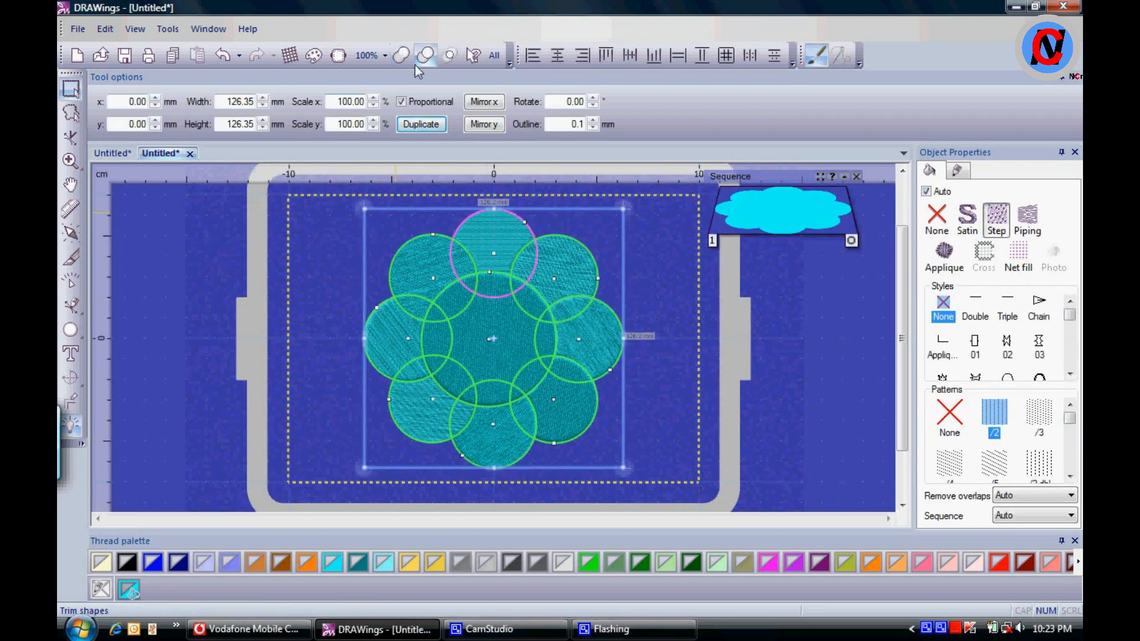
left_click(415, 65)
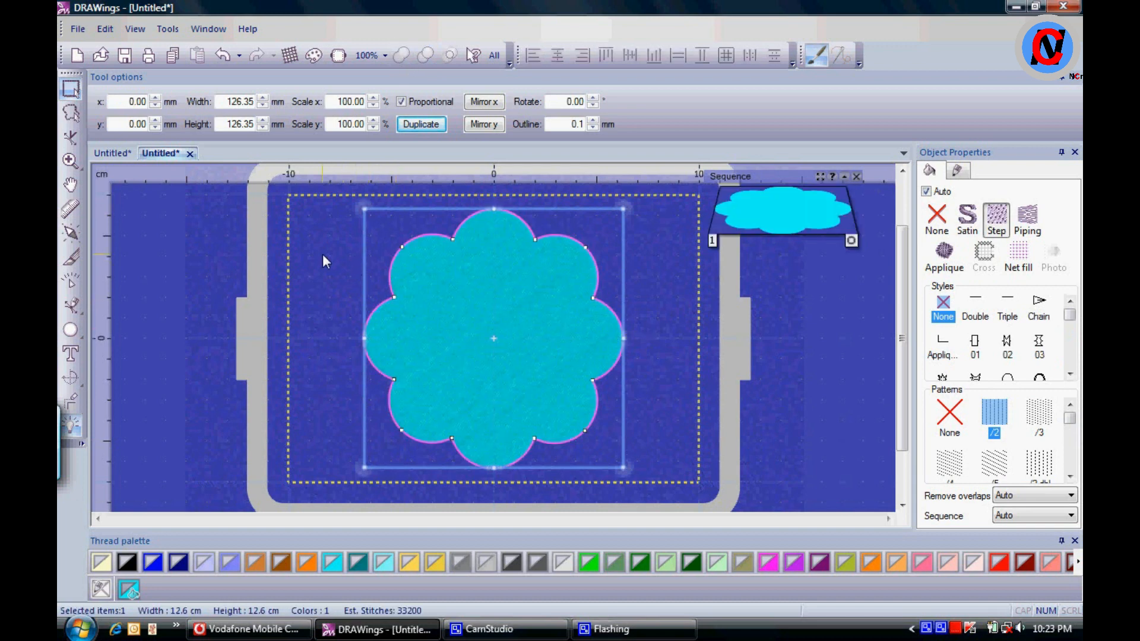
left_click(324, 261)
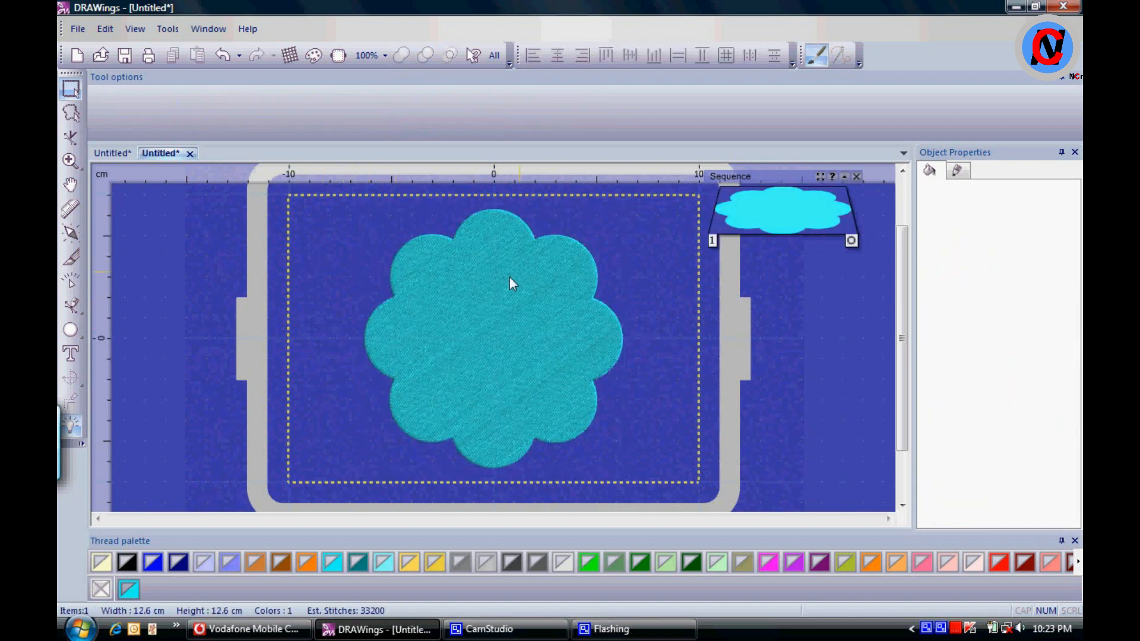
Draw a circle about 63 mm in diameter in the middle of the flower shape
left_click(72, 330)
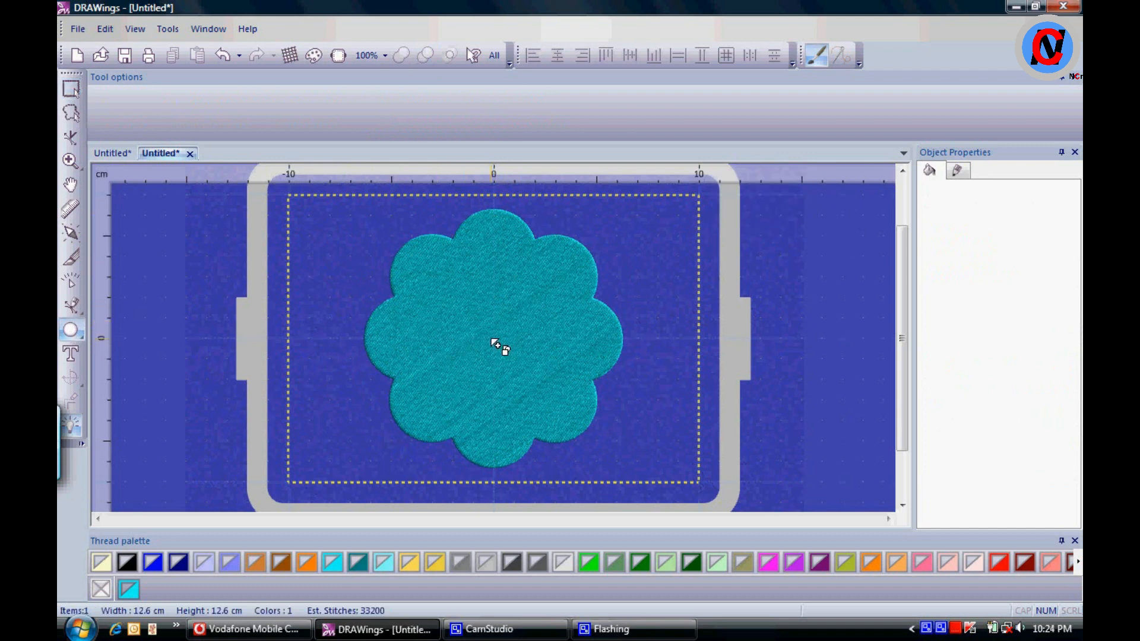
left_click_drag(491, 339, 557, 410)
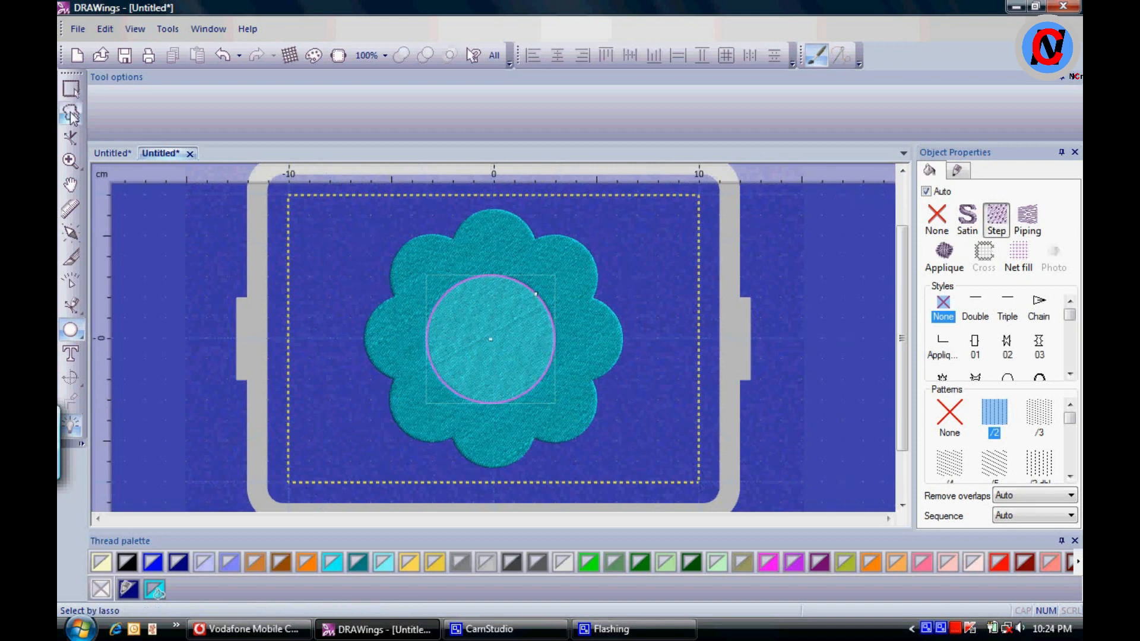
left_click(71, 89)
left_click(176, 252)
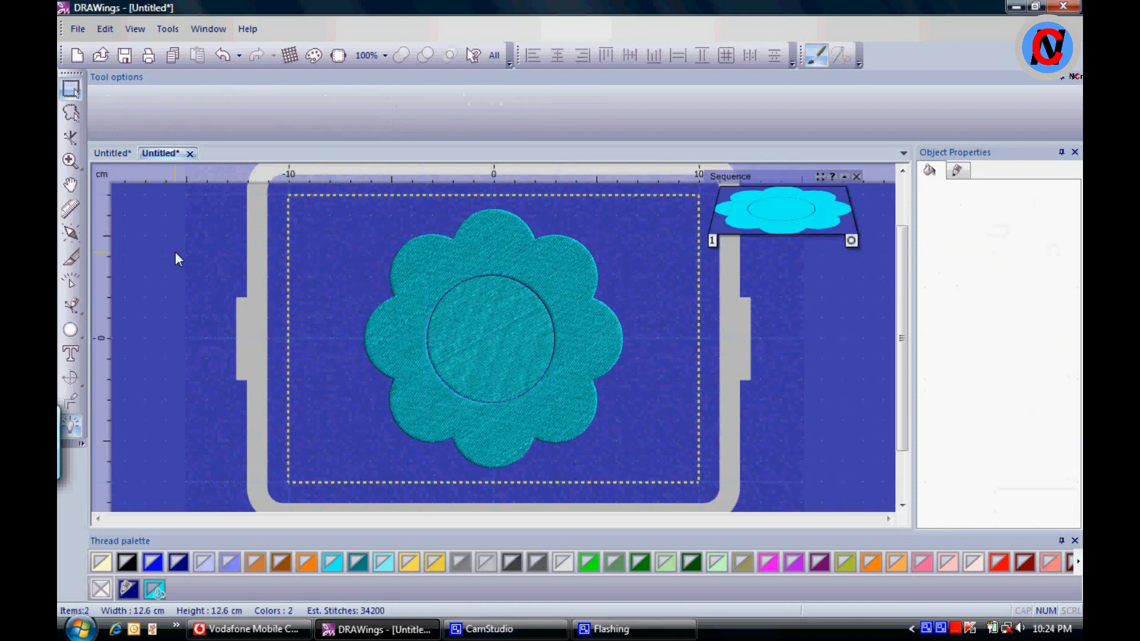
Change the flower shape's fill to Satin, leaving out the central circle
left_click(510, 319)
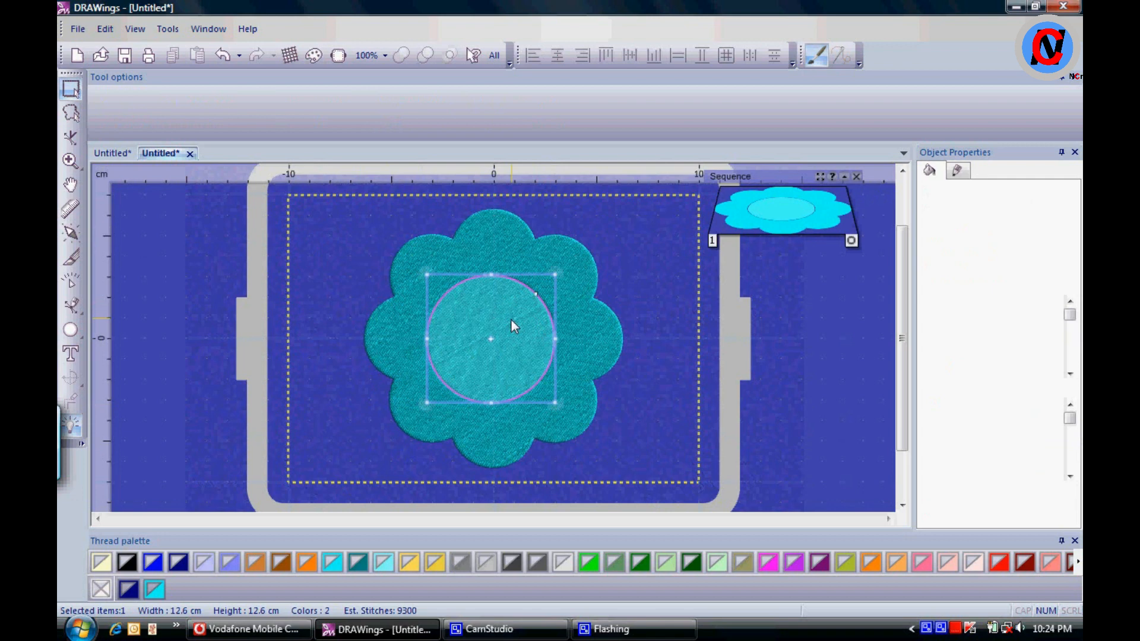
left_click(635, 316)
left_click(558, 265)
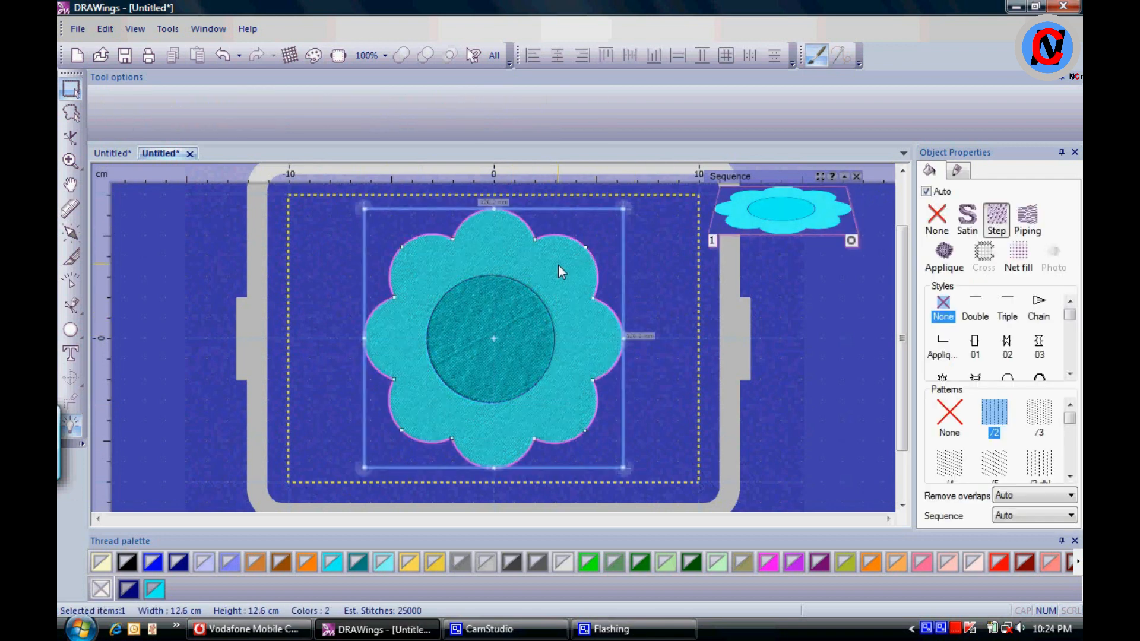
left_click(1002, 229)
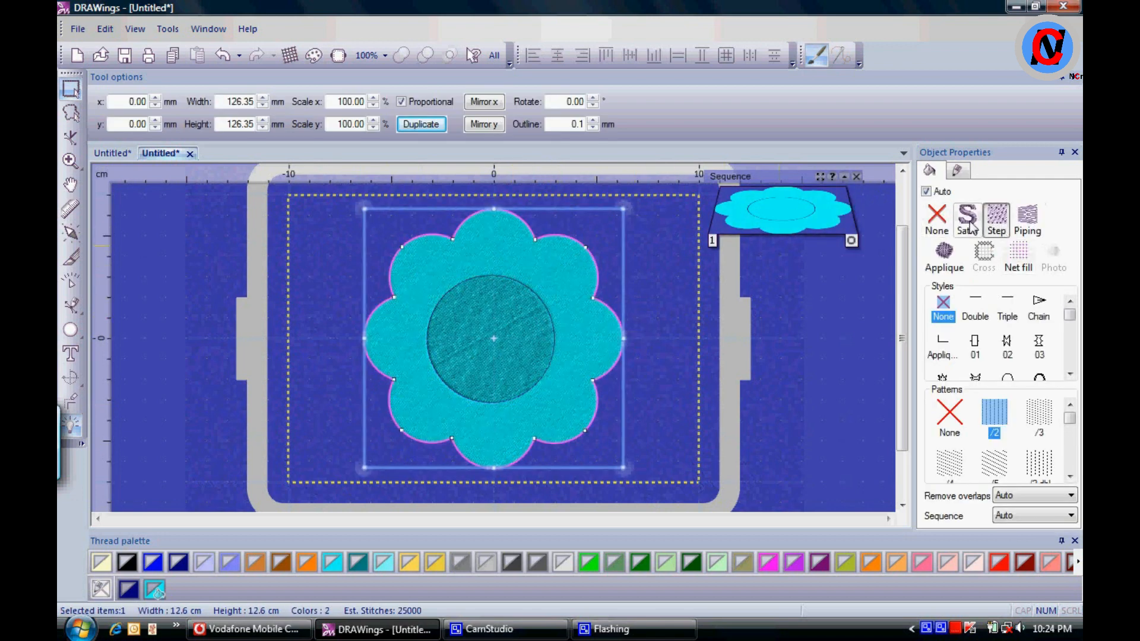
left_click(656, 259)
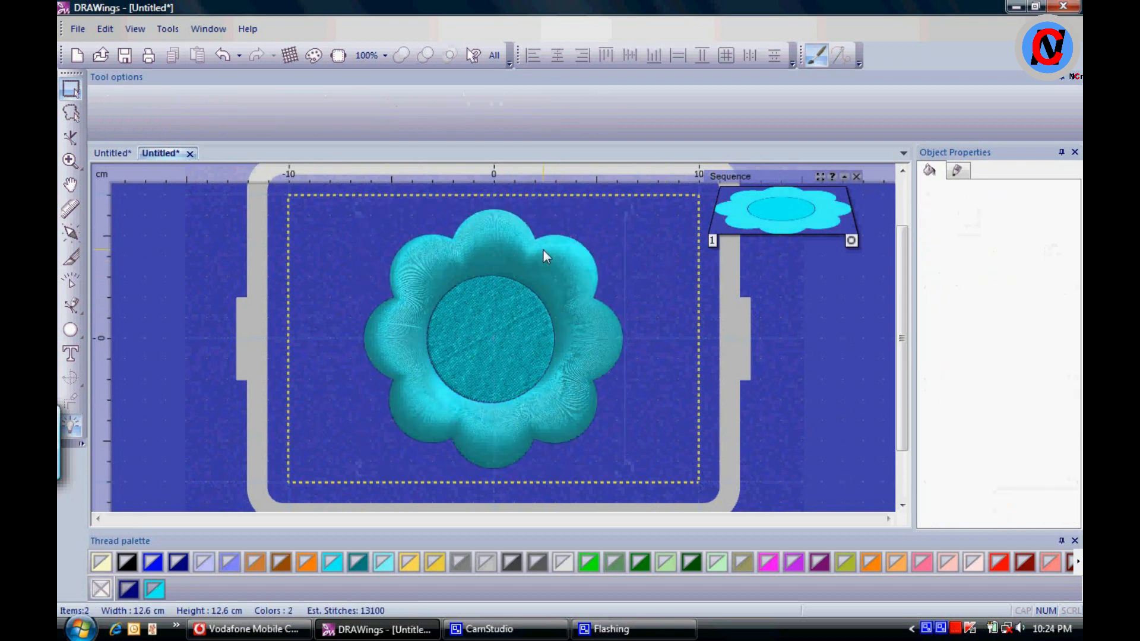
Set the flower shape's outline width to 5 mm
left_click(543, 248)
left_click(563, 124)
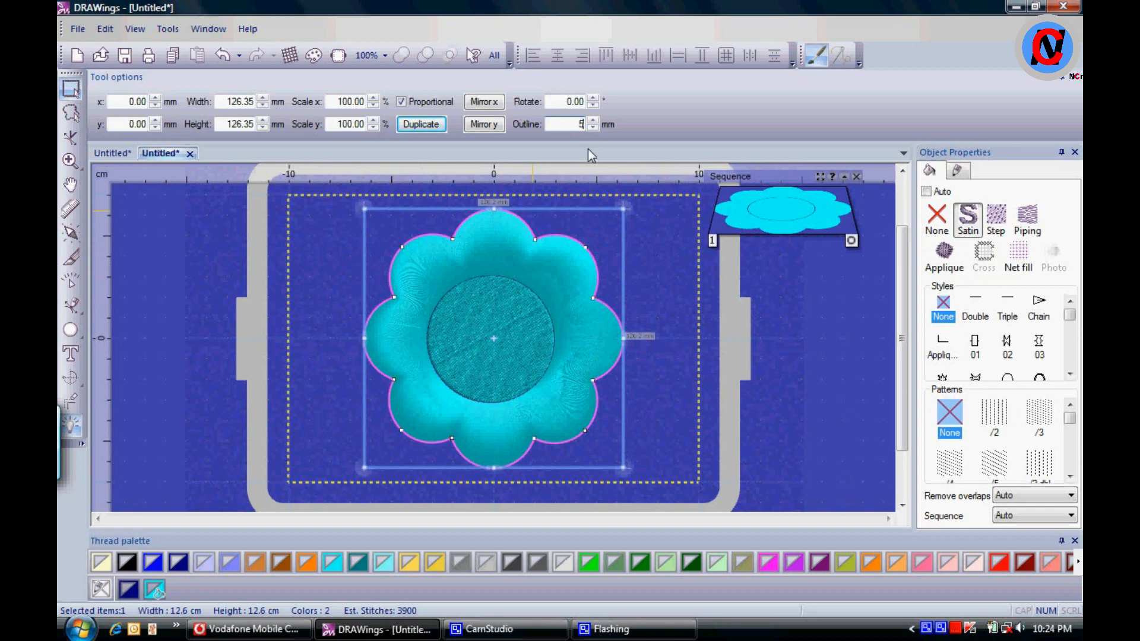
left_click(655, 257)
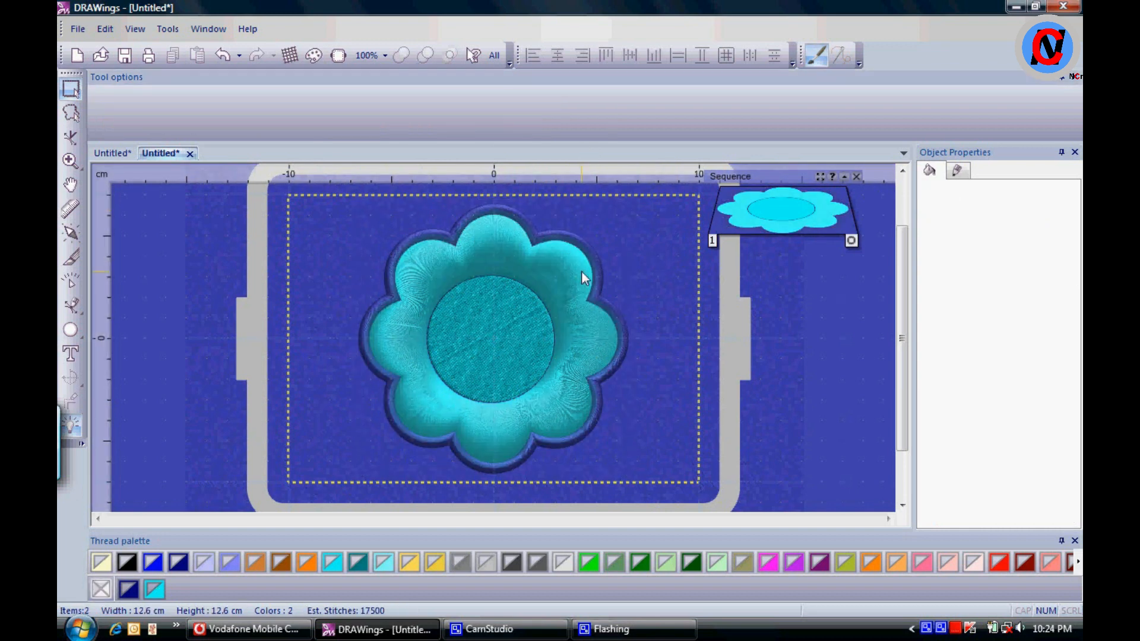
Colour the flower shape's satin fill red
scroll(582, 277, "up", 1)
scroll(551, 266, "down", 1)
left_click(564, 266)
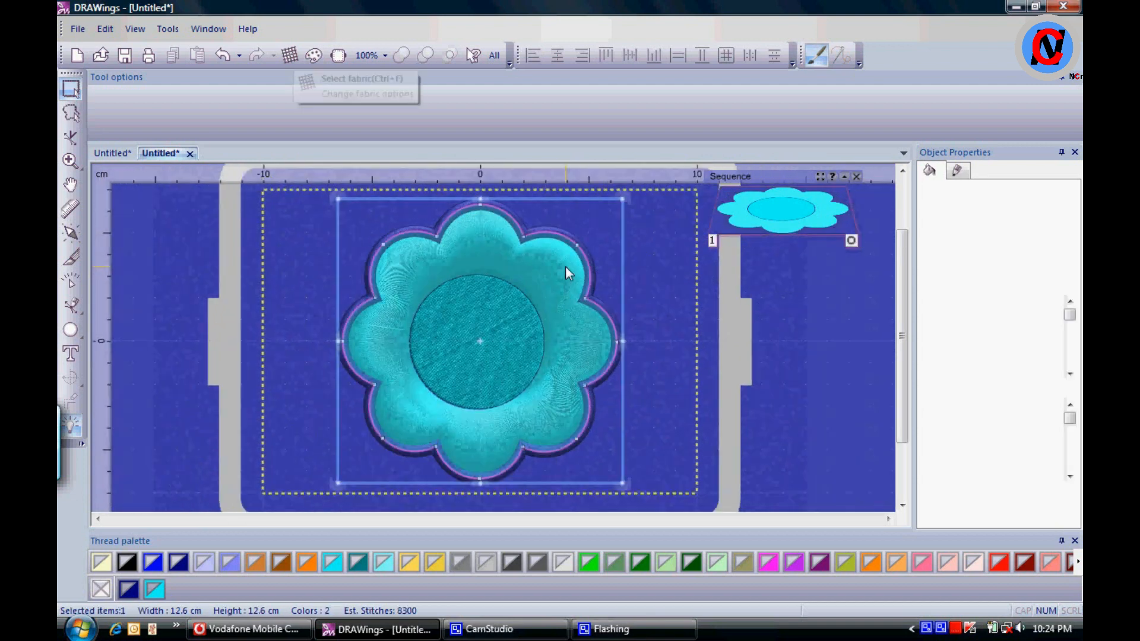
left_click(1003, 567)
left_click(643, 302)
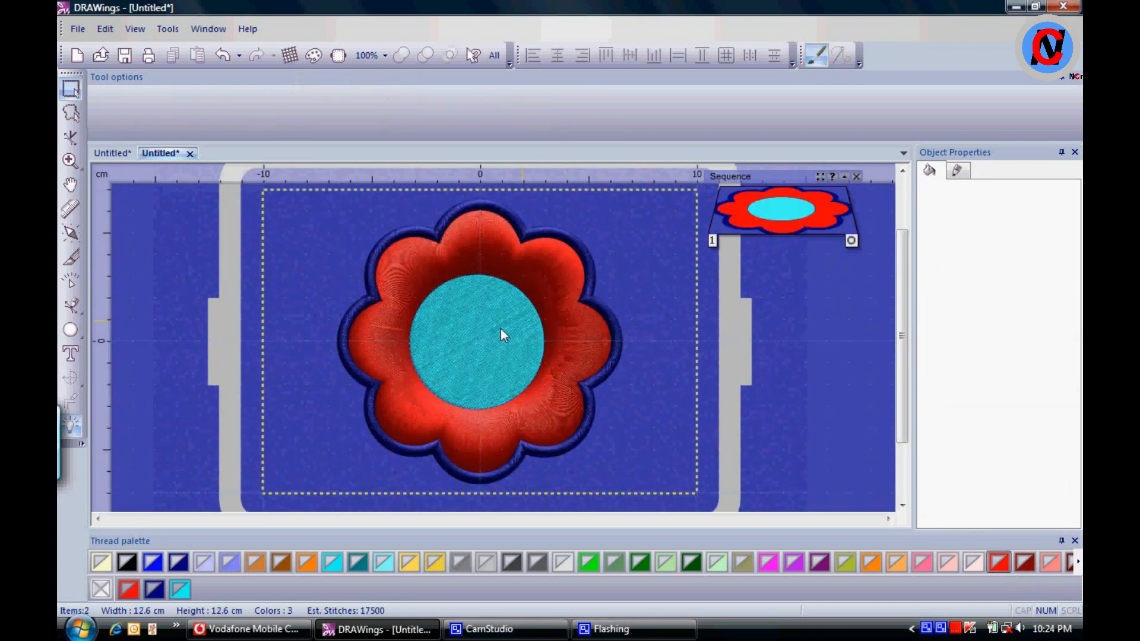
Change the central circle's fill to Net fill
scroll(501, 328, "up", 3)
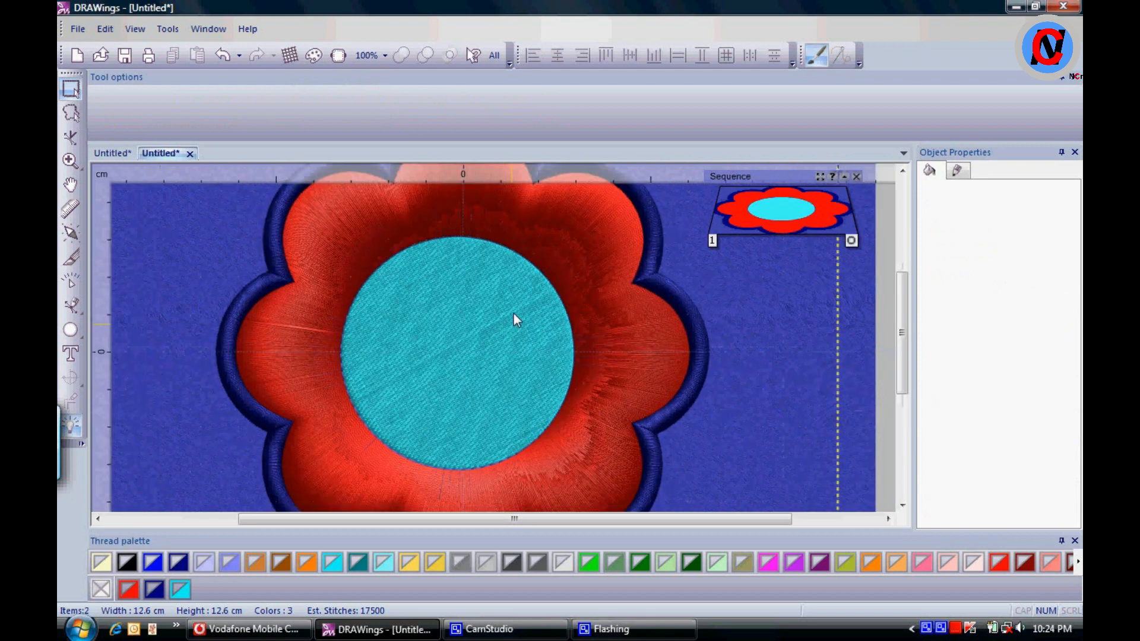
left_click(514, 313)
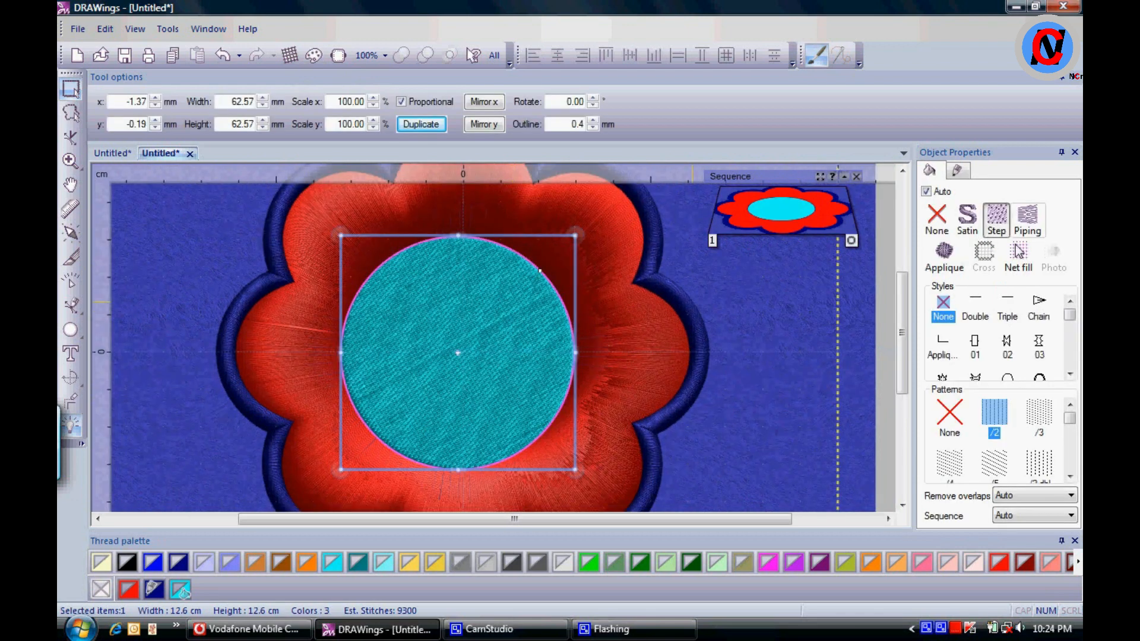
left_click(1019, 253)
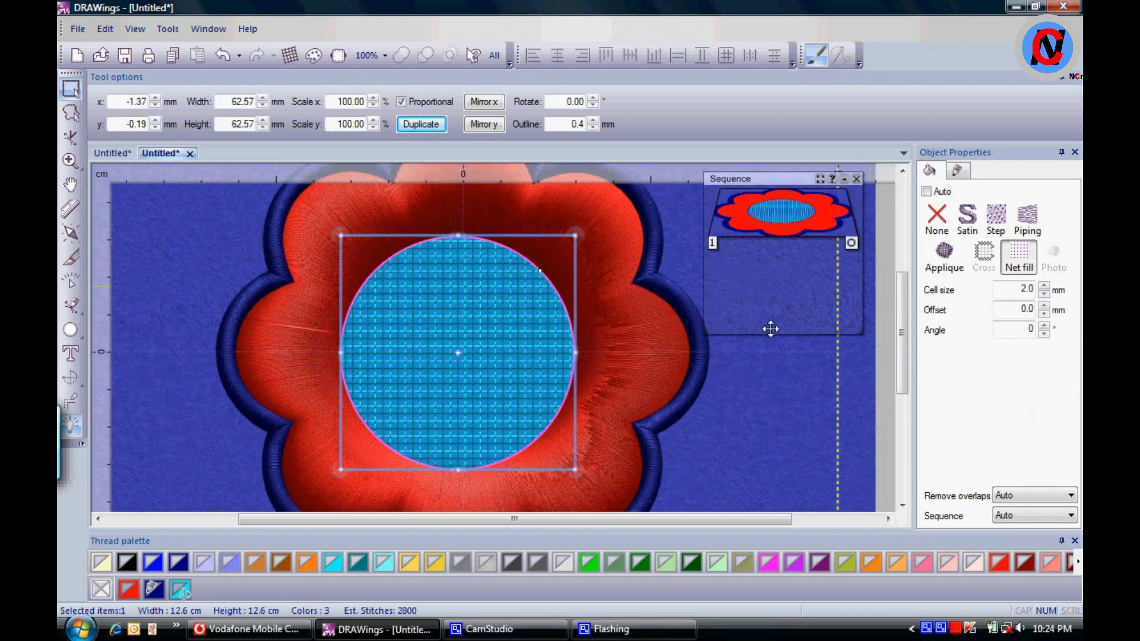
left_click(789, 396)
scroll(789, 397, "down", 2)
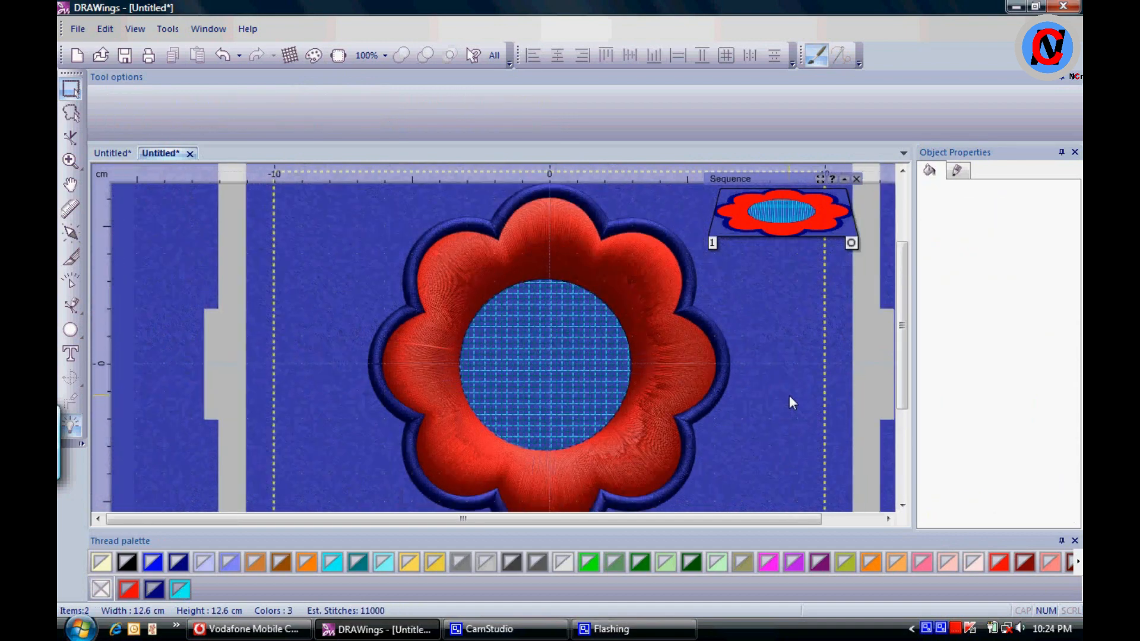
scroll(653, 204, "up", 1)
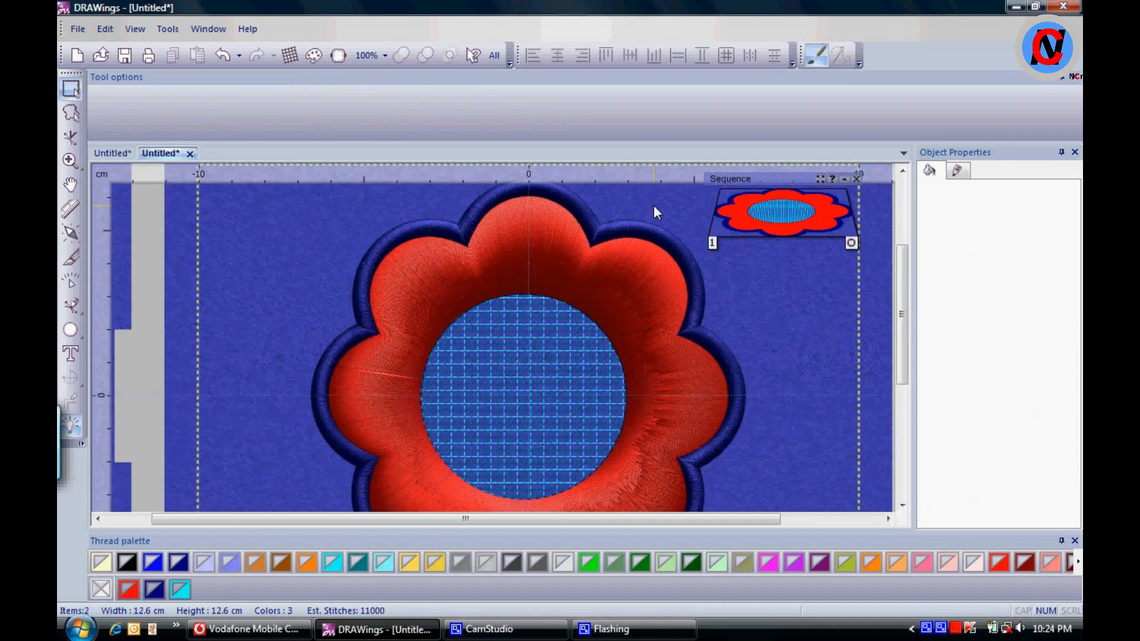
scroll(646, 219, "down", 1)
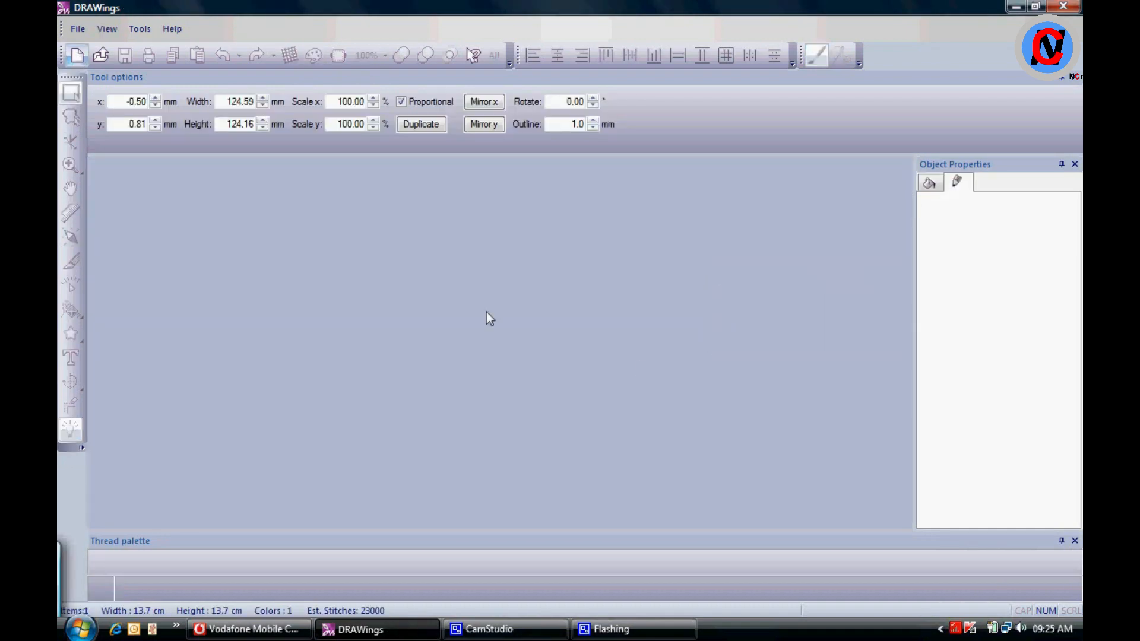
Create a new blank graphic for the Janome 140 x 200 hoop on yellow fabric
left_click(593, 472)
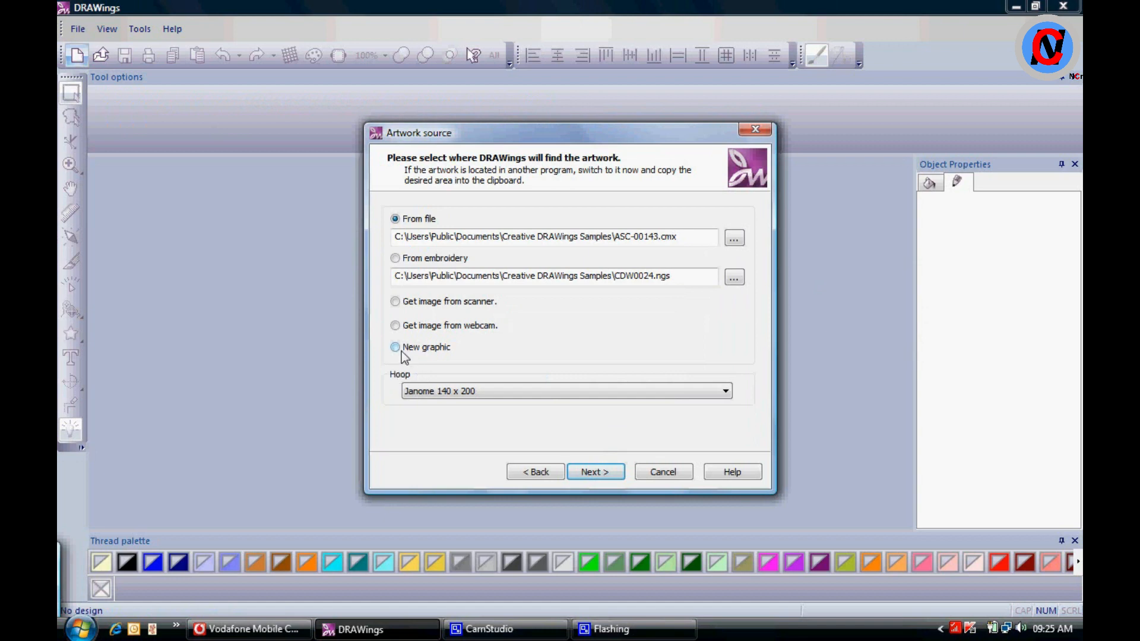
left_click(396, 349)
left_click(597, 473)
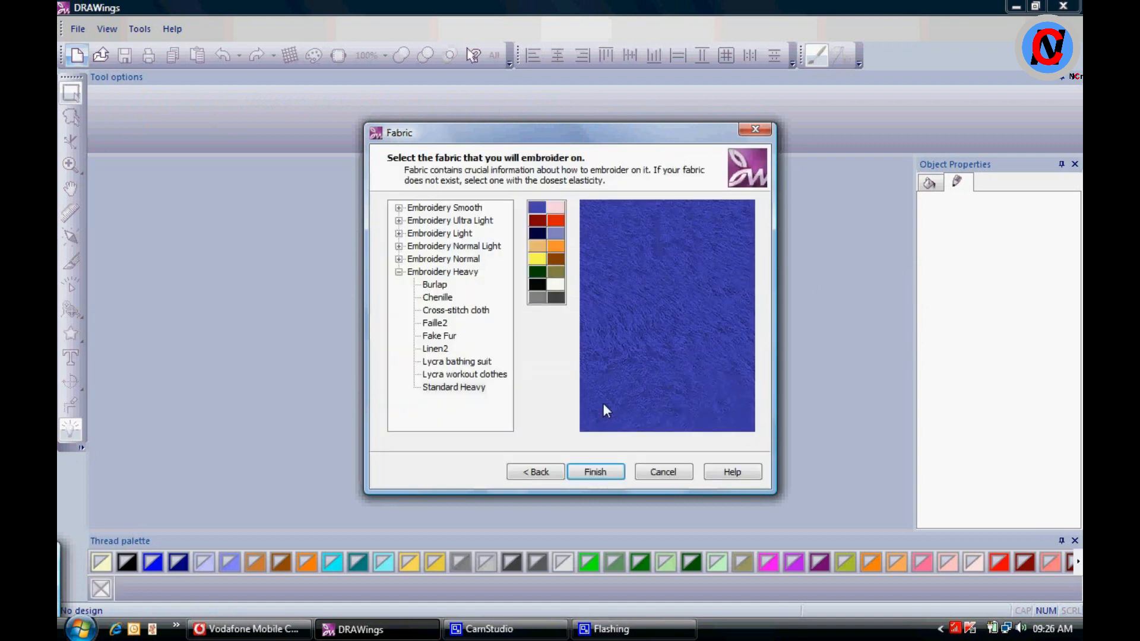
left_click(536, 248)
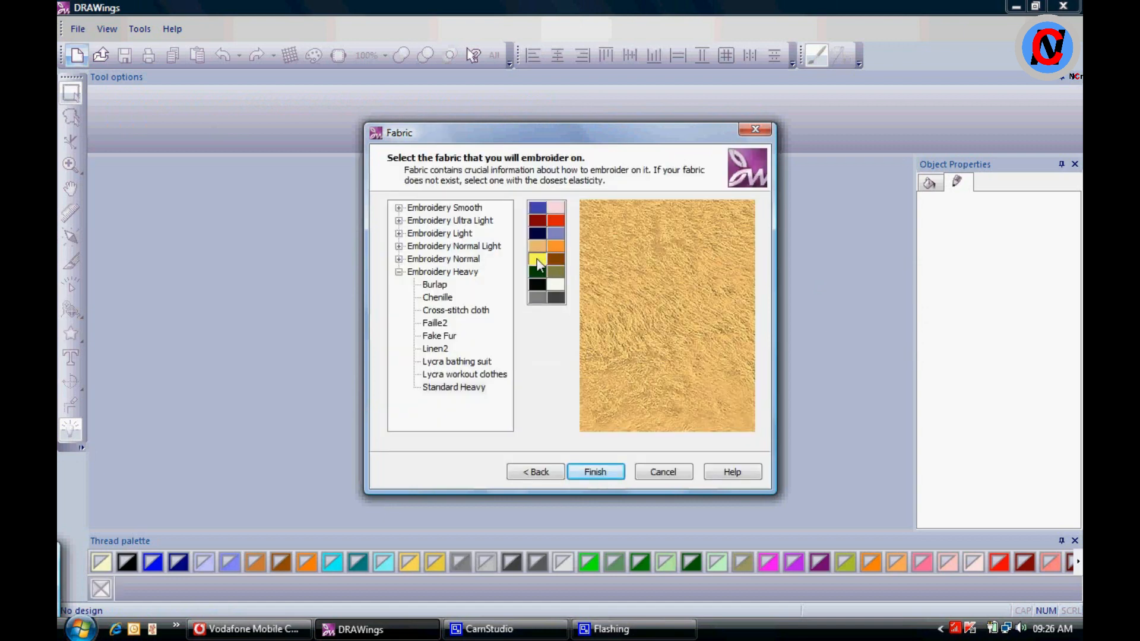
left_click(537, 261)
left_click(609, 473)
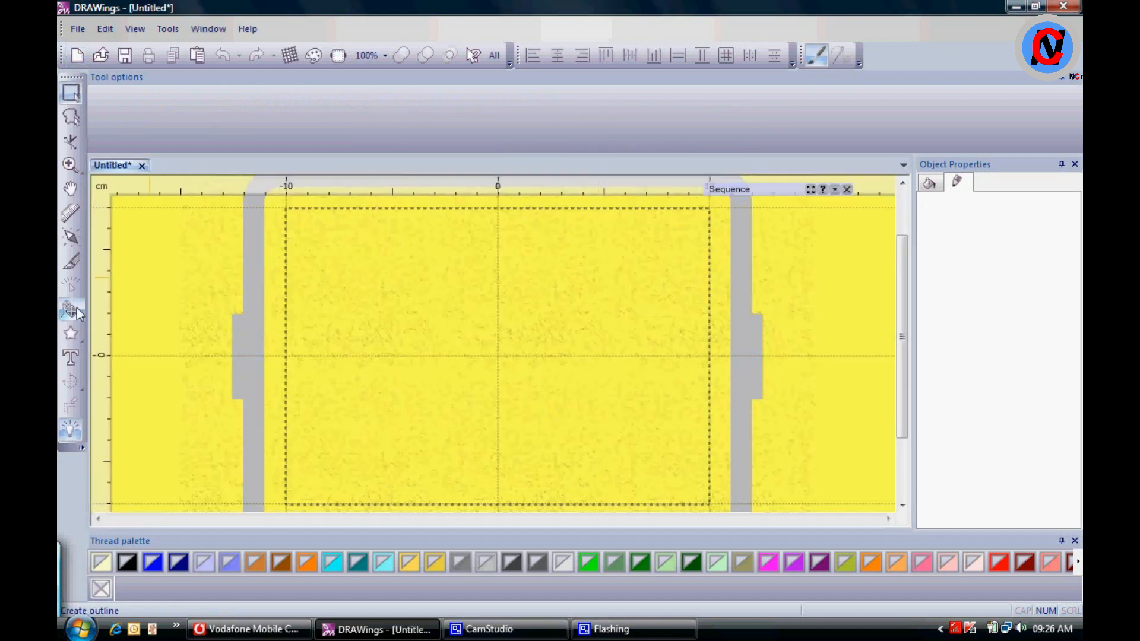
Draw an open curl outline about 57 mm wide and 81 mm high, spiralling outwards from its centre and ending in a small loop below
left_click(76, 319)
left_click(143, 314)
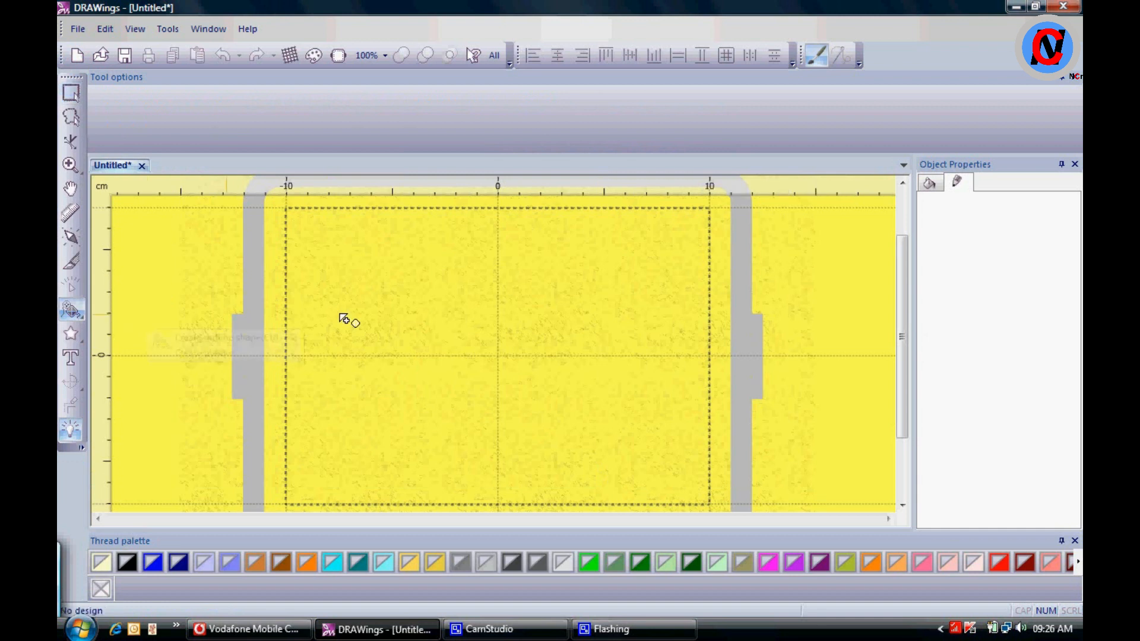
left_click(509, 266)
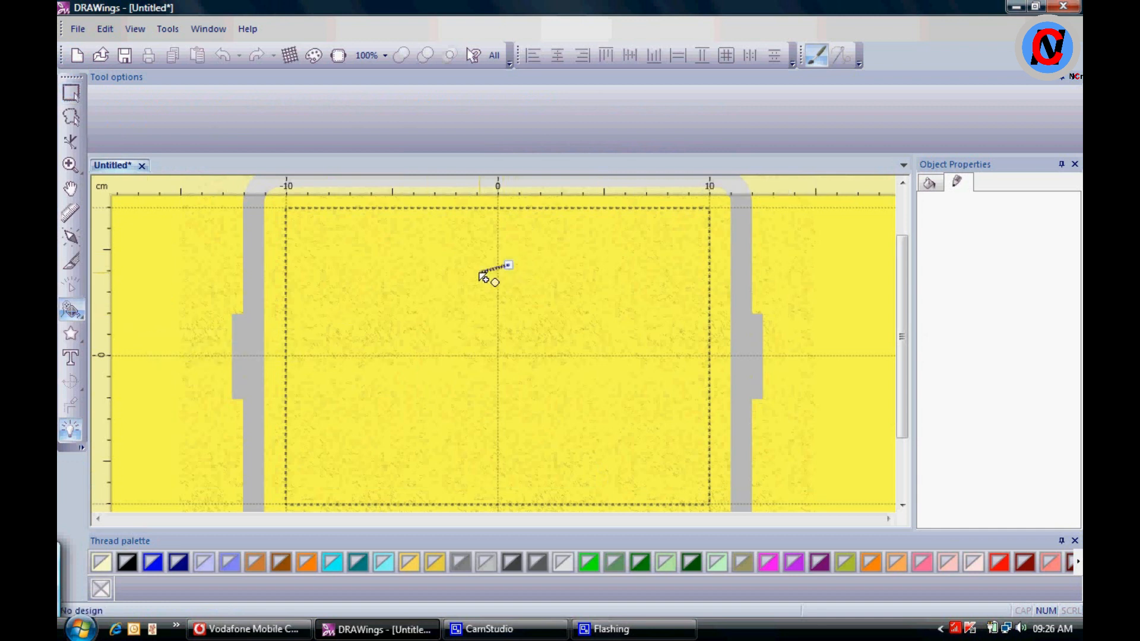
left_click(475, 266)
left_click(472, 241)
left_click(516, 234)
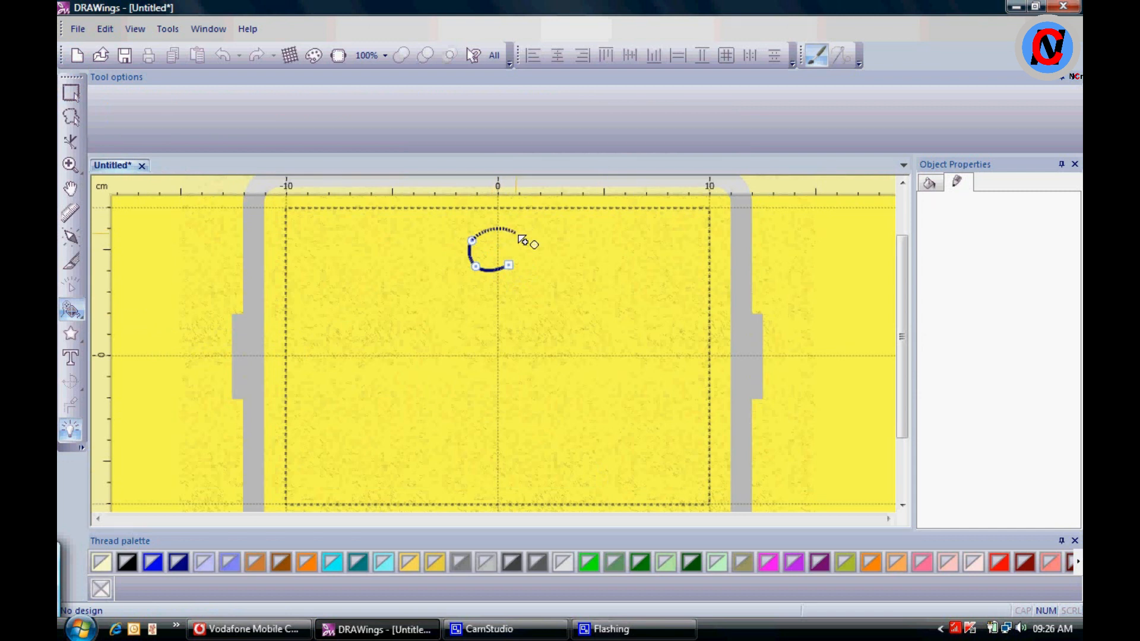
left_click(534, 277)
left_click(481, 297)
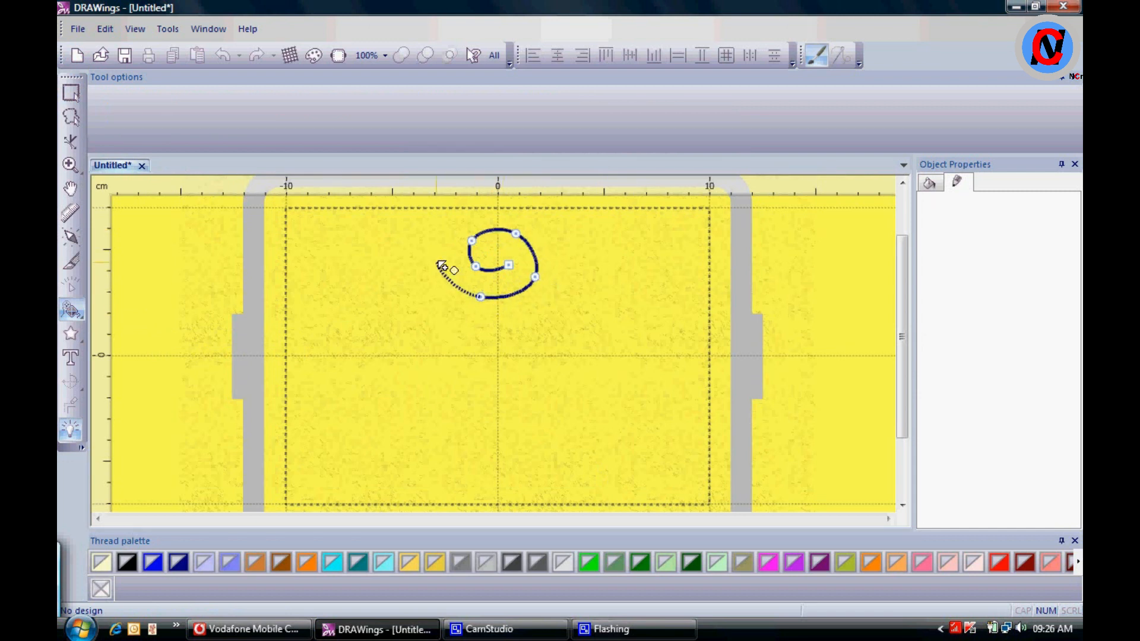
left_click(437, 256)
left_click(469, 207)
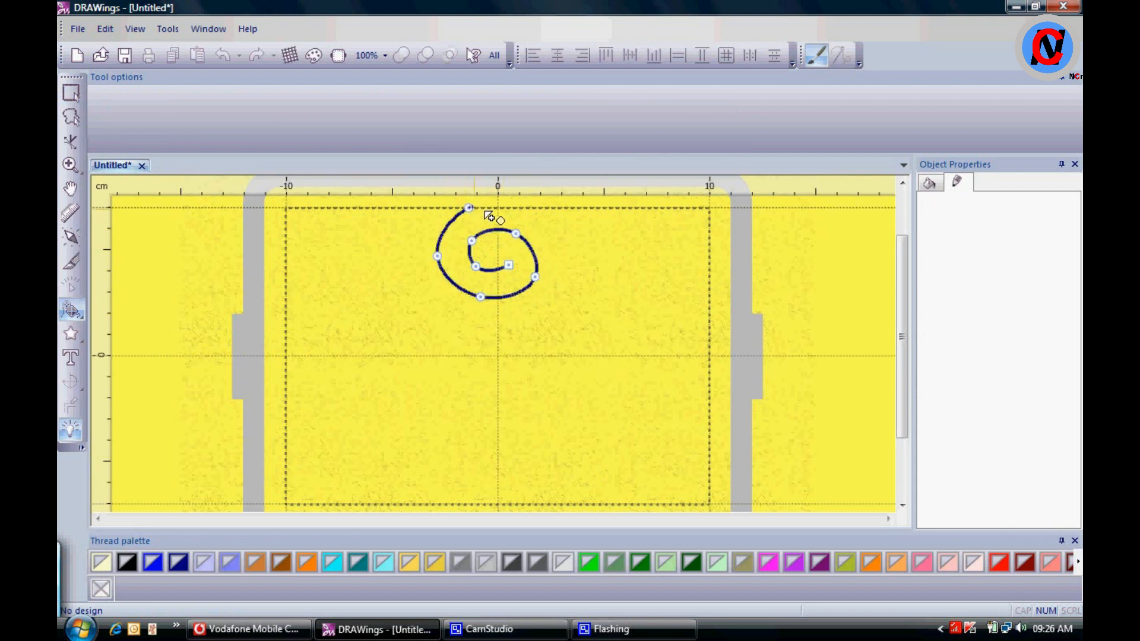
left_click(523, 208)
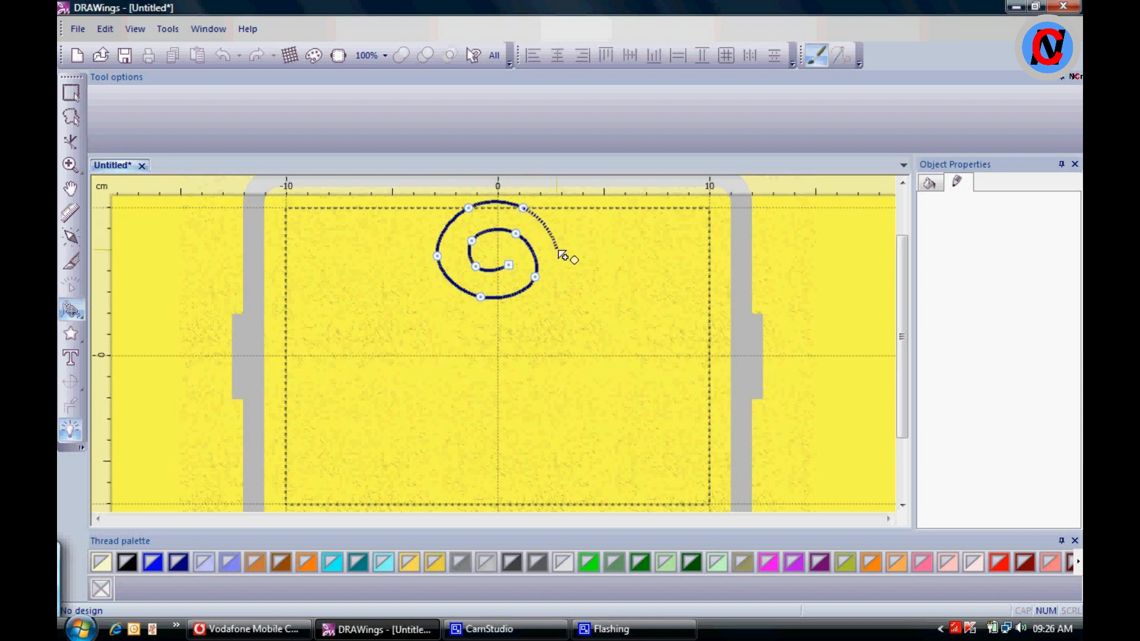
left_click(557, 251)
left_click(554, 293)
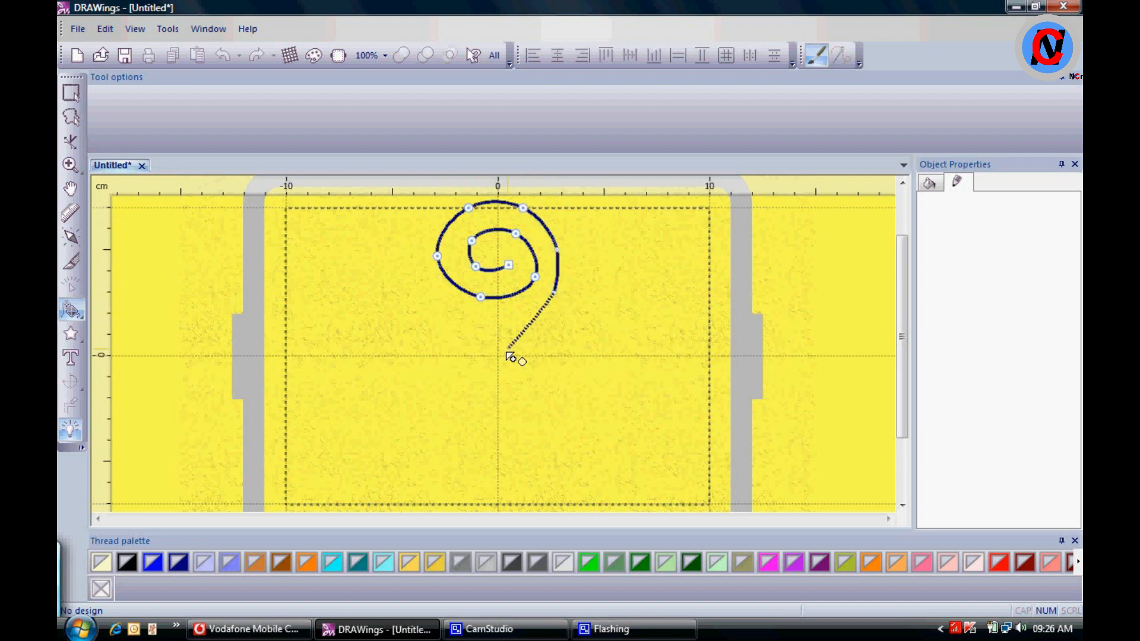
left_click(472, 366)
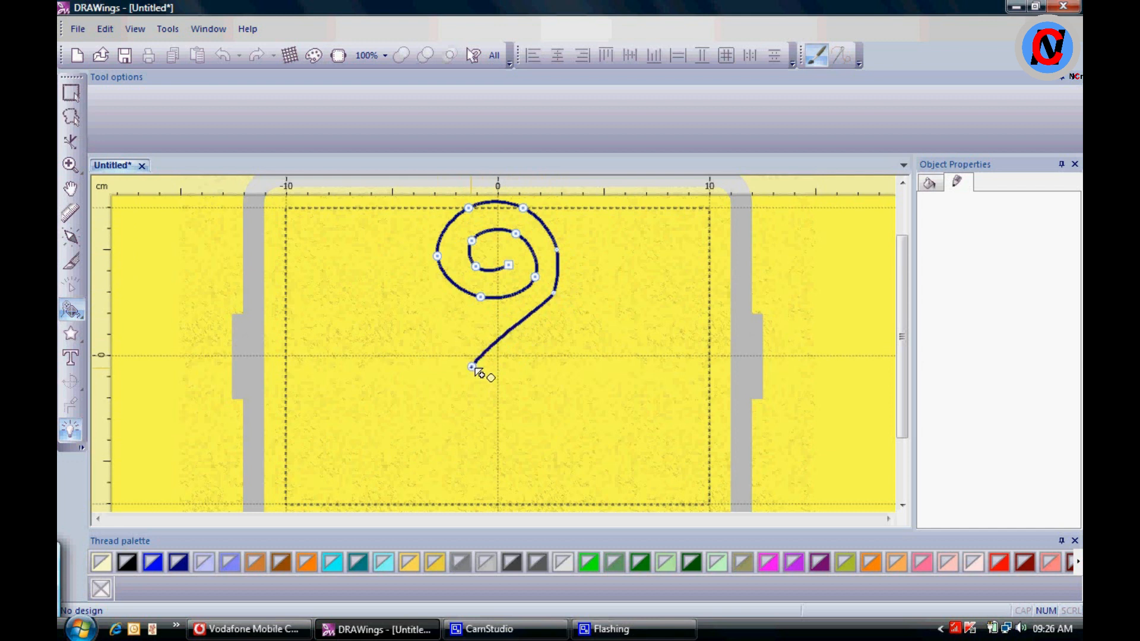
left_click(506, 362)
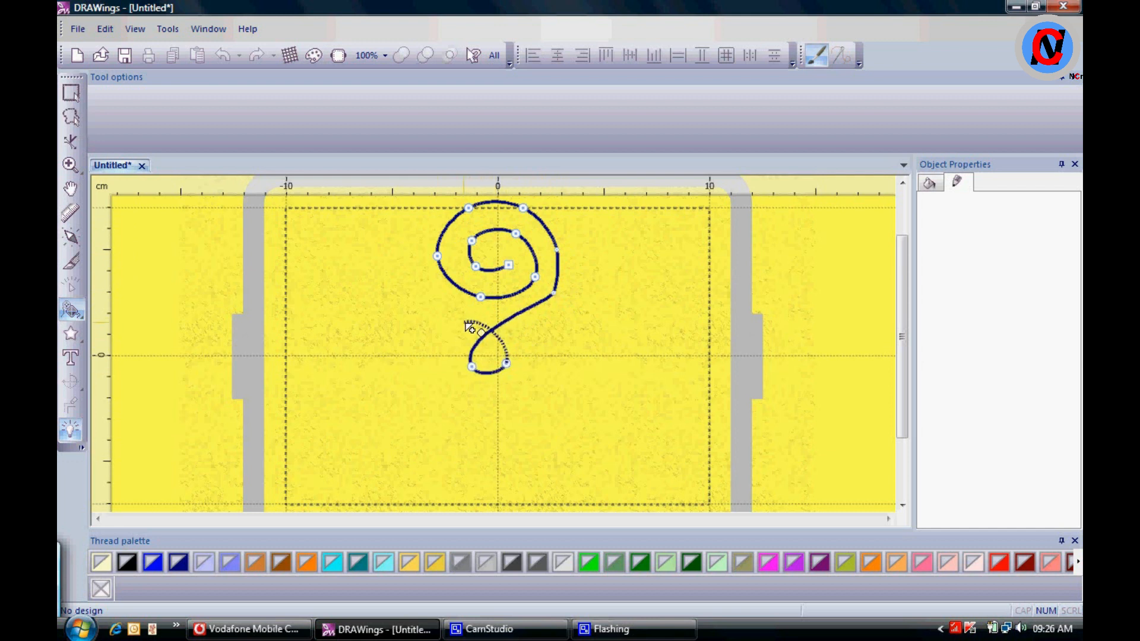
double_click(463, 322)
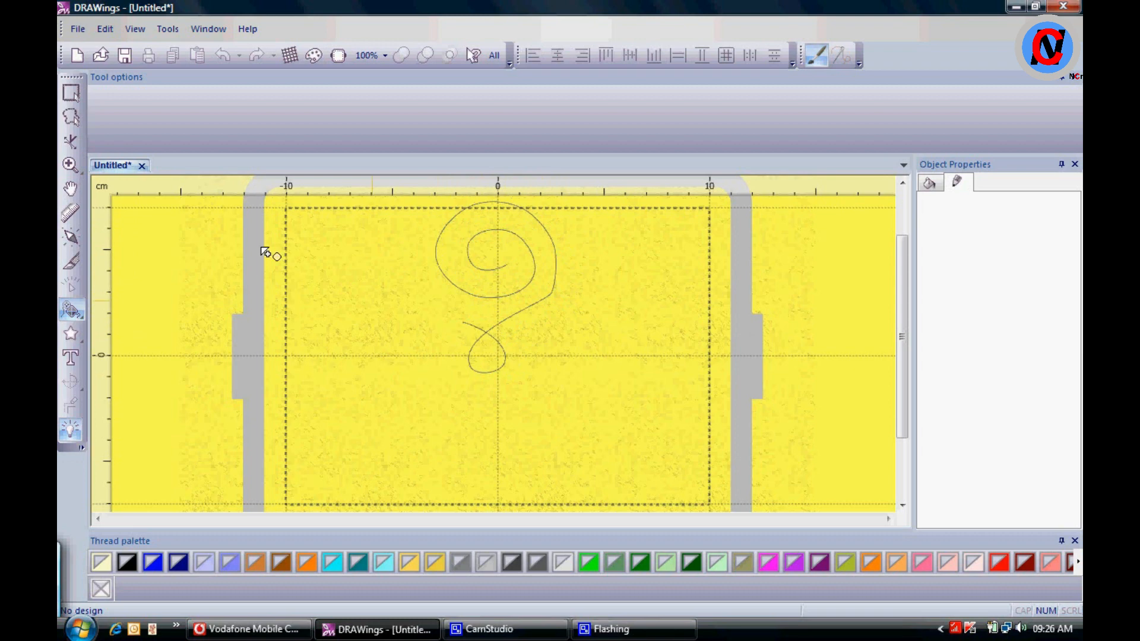
Round off the corner node where the spiral's outer turn runs into the tail by reshaping the curve there
left_click(76, 95)
scroll(415, 275, "up", 1)
left_click(70, 141)
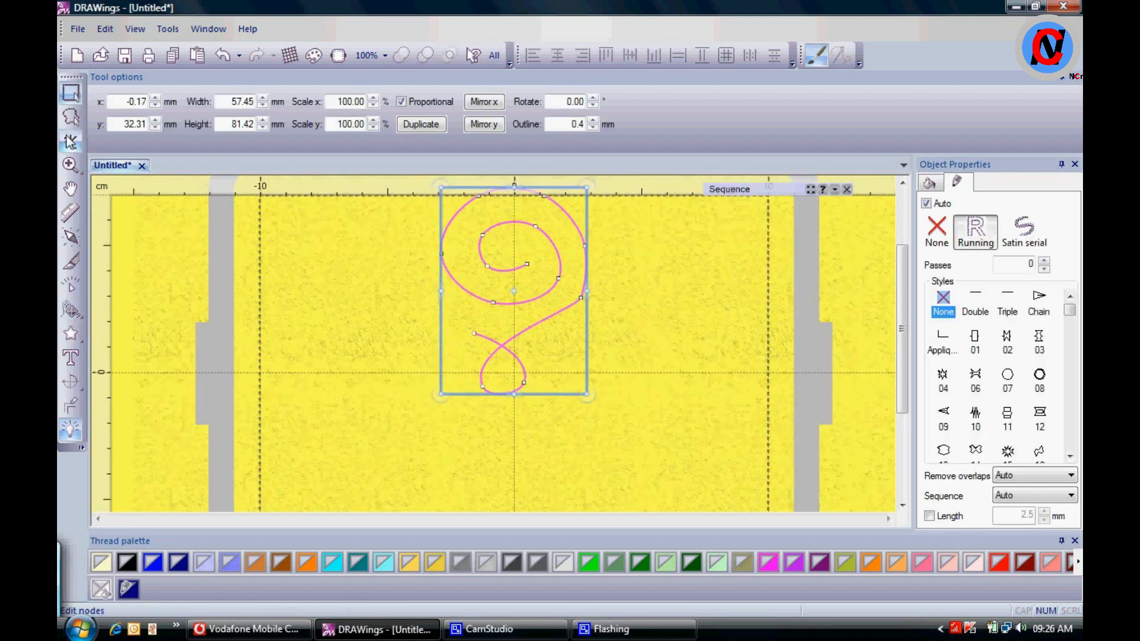
scroll(564, 315, "up", 1)
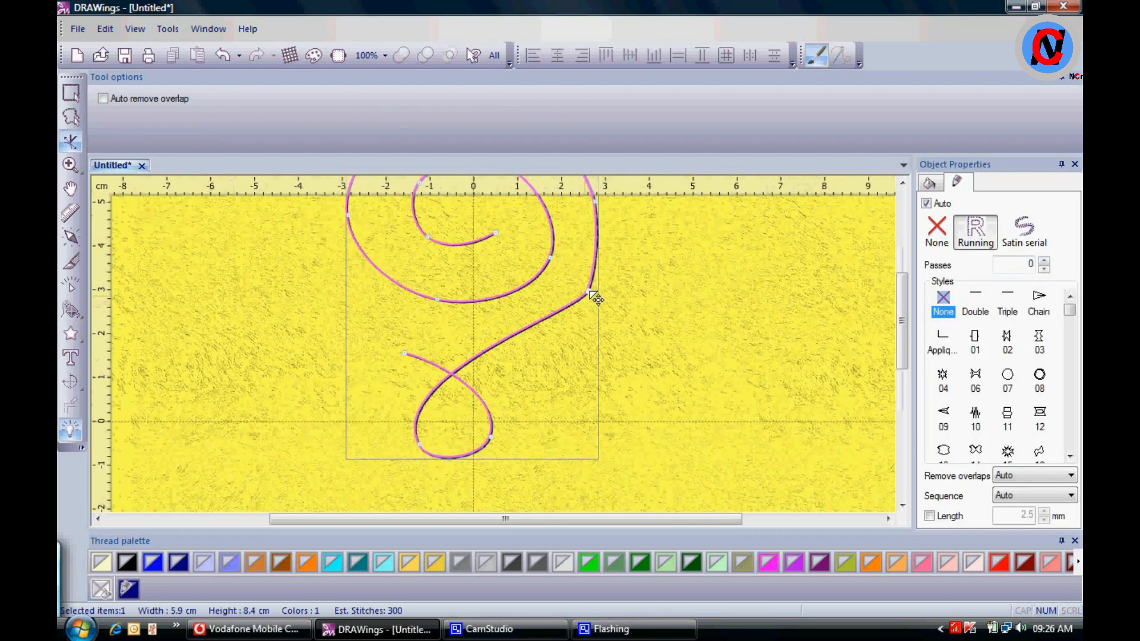
left_click(582, 296)
left_click_drag(590, 273, 615, 268)
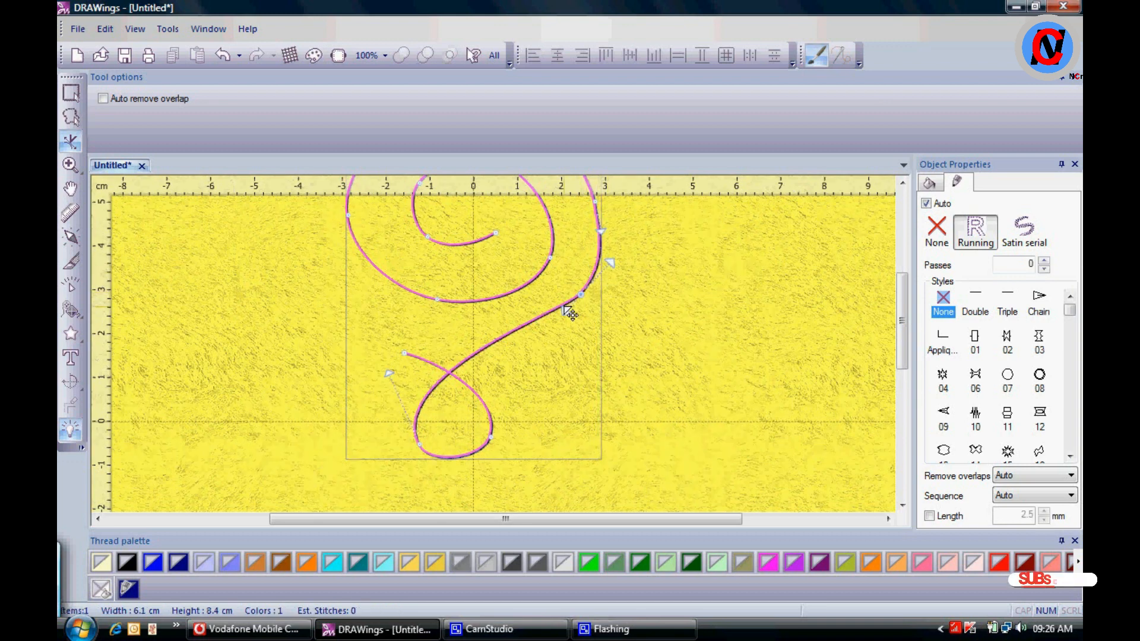
Smooth the right side of the spiral's outer turn by shifting its node slightly outwards
scroll(453, 234, "down", 1)
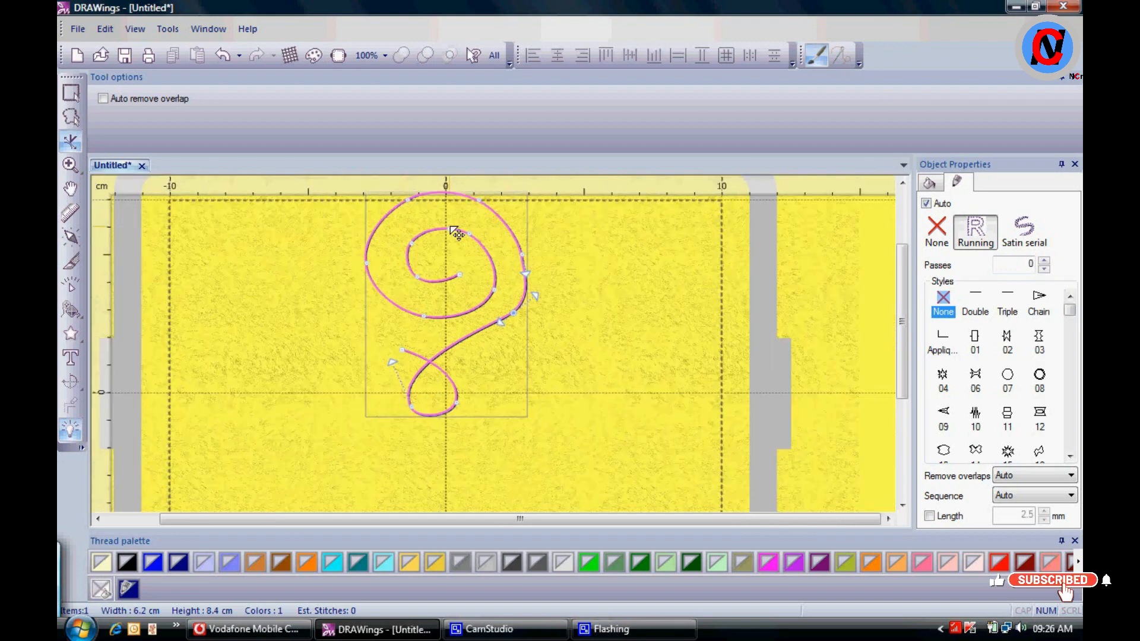
scroll(504, 254, "up", 2)
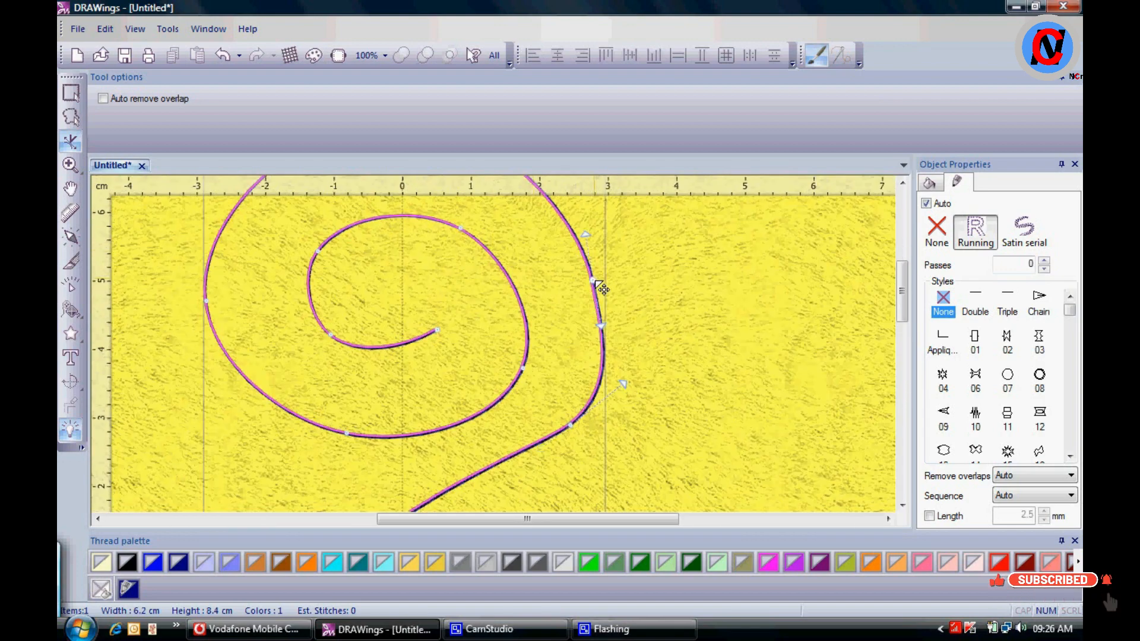
left_click(593, 273)
mouse_move(596, 267)
left_mouse_down()
mouse_move(585, 223)
mouse_move(600, 265)
left_mouse_up()
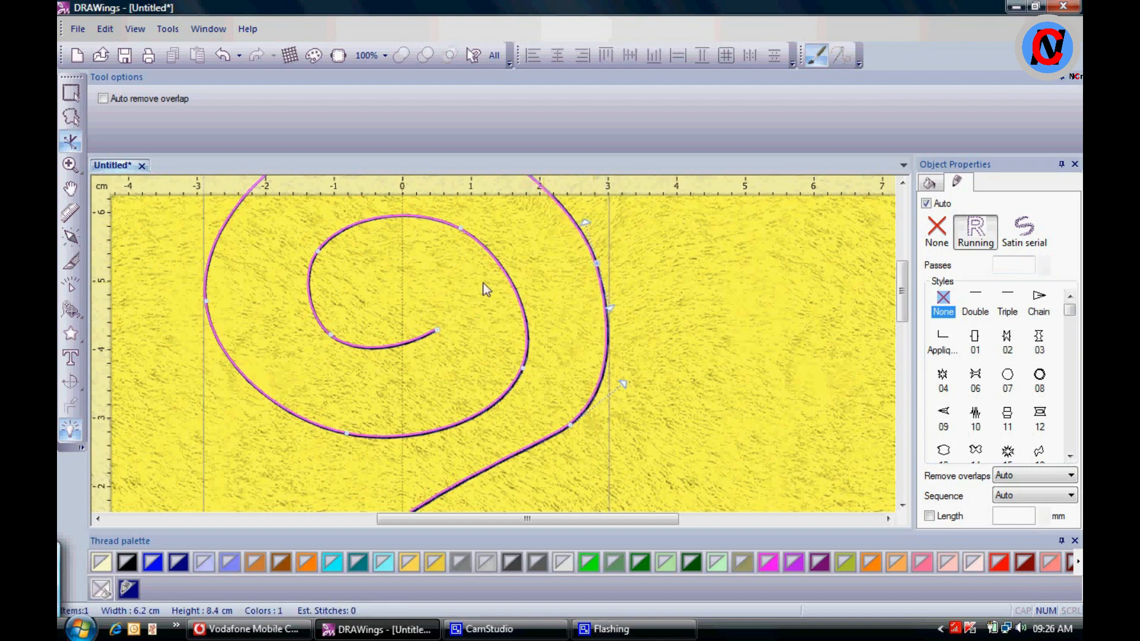
scroll(473, 279, "down", 3)
scroll(469, 230, "up", 3)
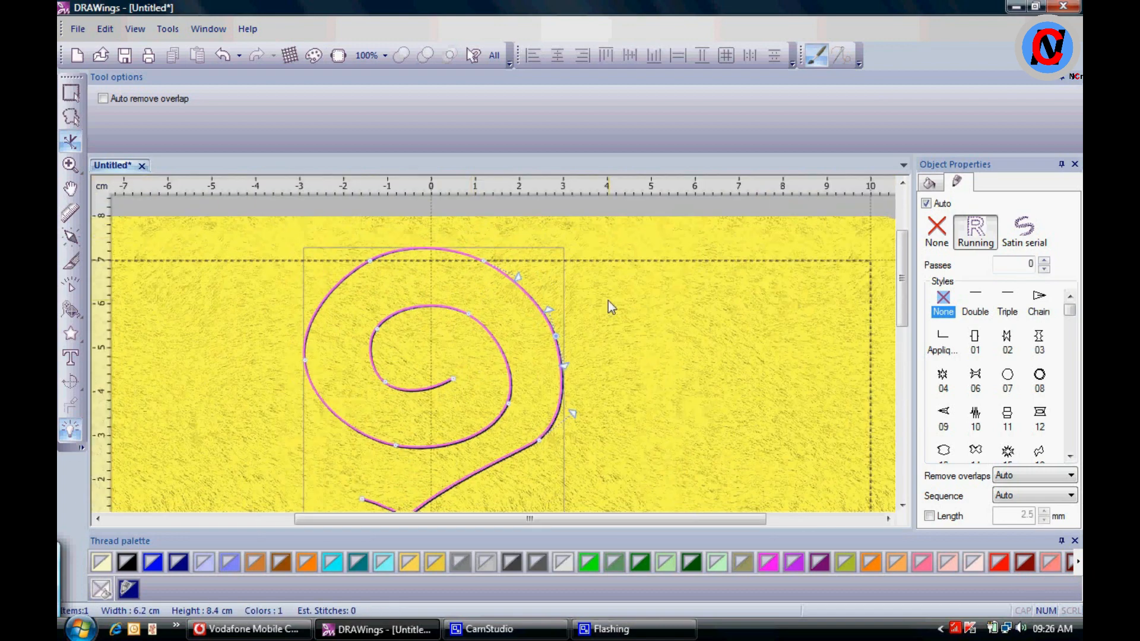
scroll(606, 306, "down", 4)
Scale the curl down proportionally to about 40.5 mm by 55.8 mm and centre it horizontally near the hoop's upper edge
left_click(70, 92)
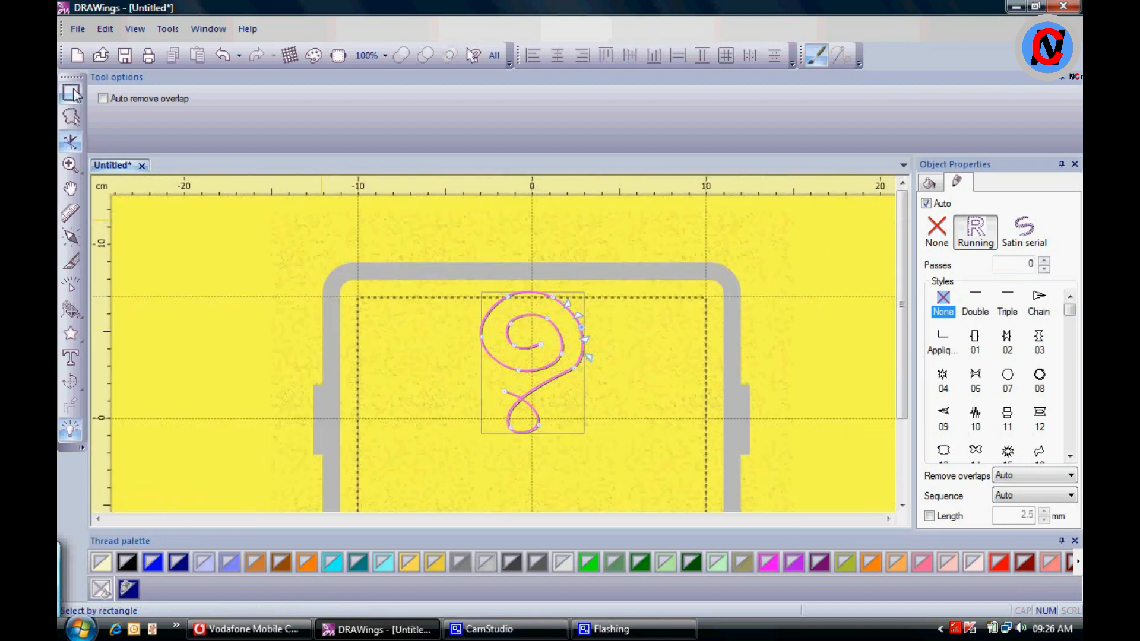
left_click(346, 245)
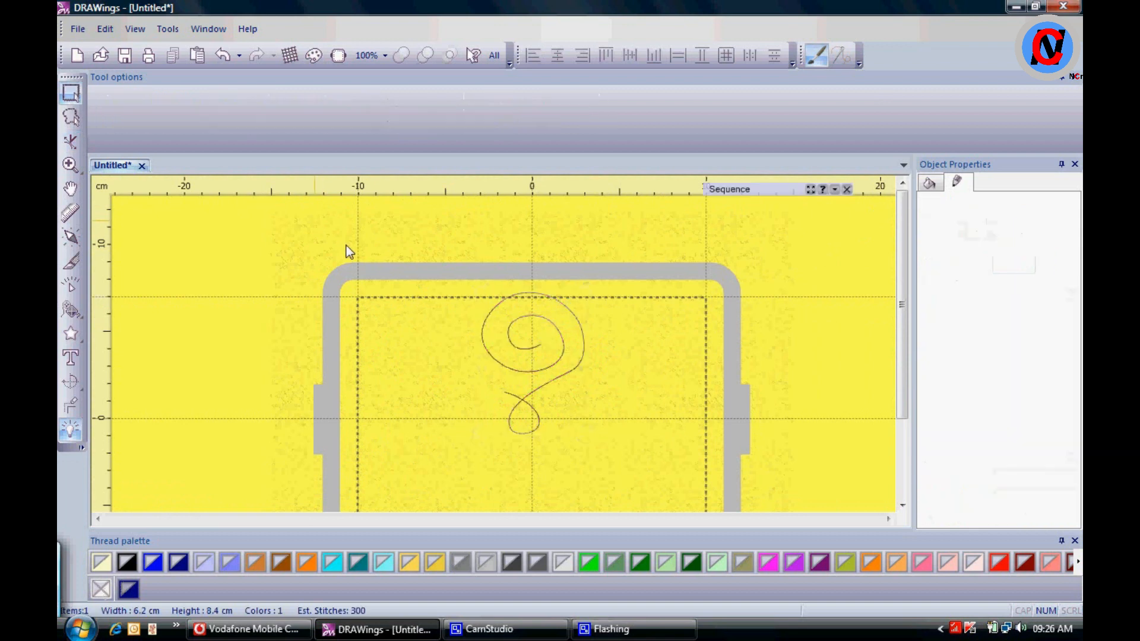
left_click(557, 328)
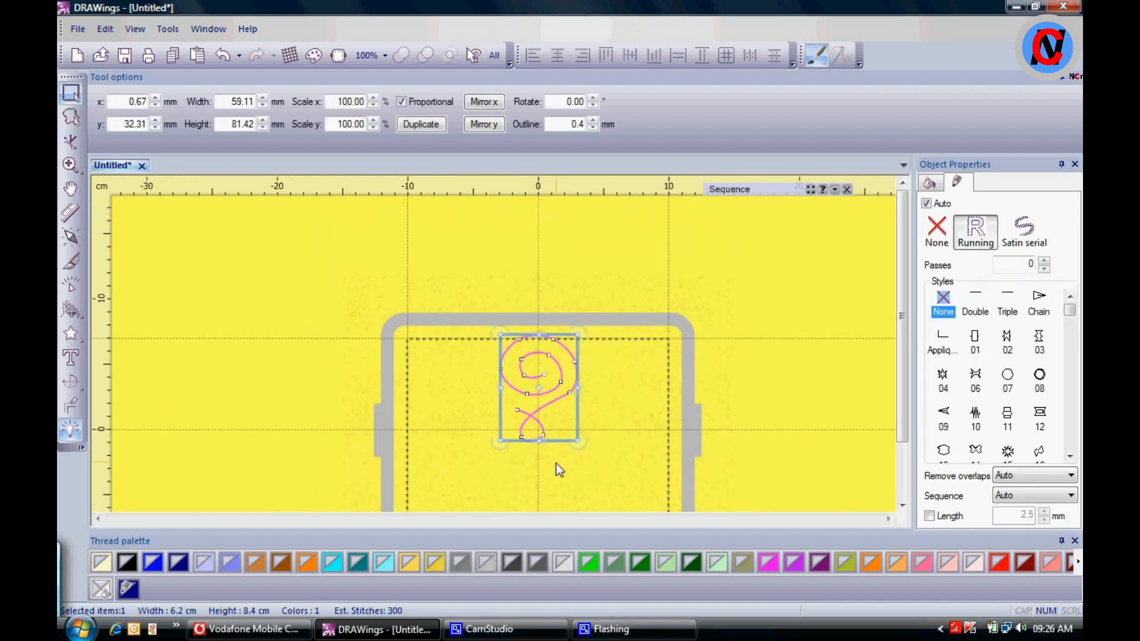
scroll(555, 462, "up", 1)
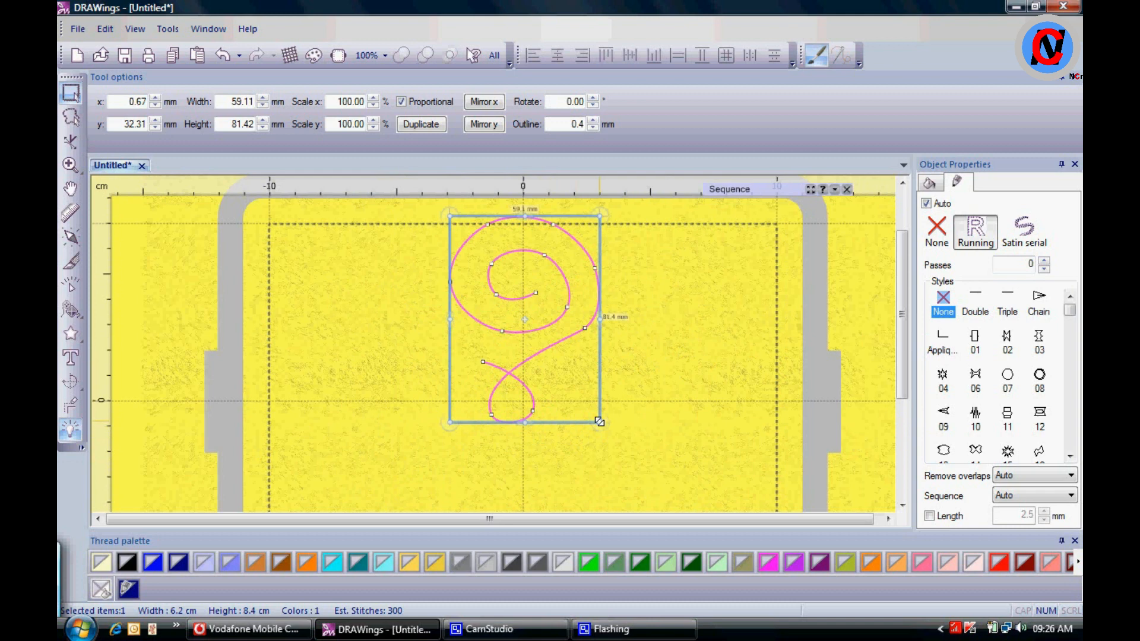
left_click_drag(599, 422, 554, 355)
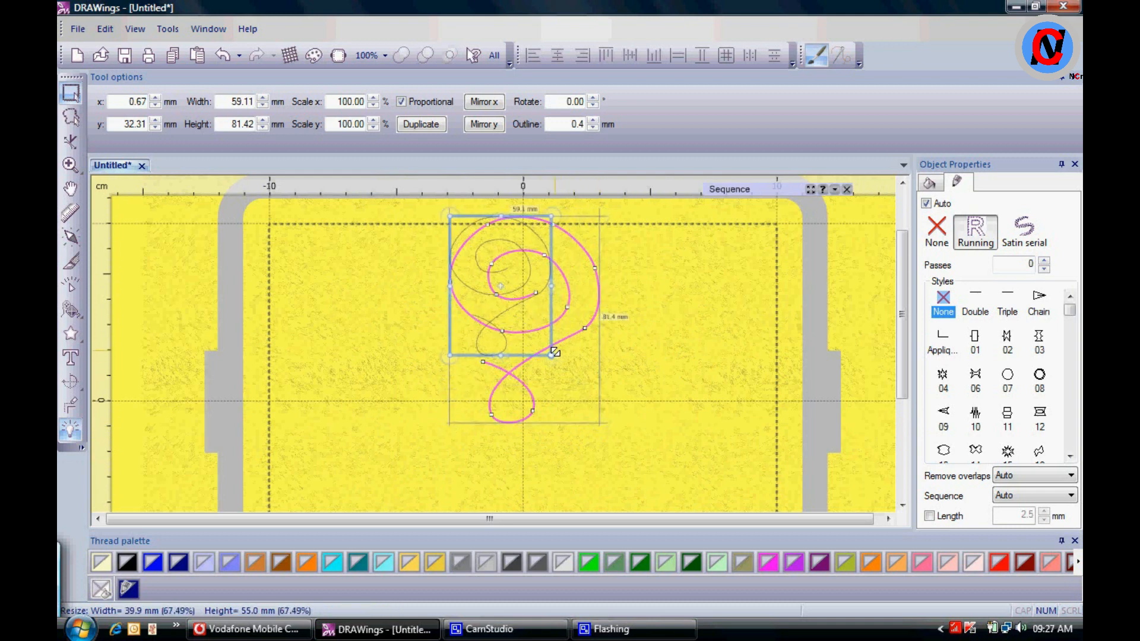
left_click_drag(521, 304, 543, 280)
scroll(537, 270, "up", 2)
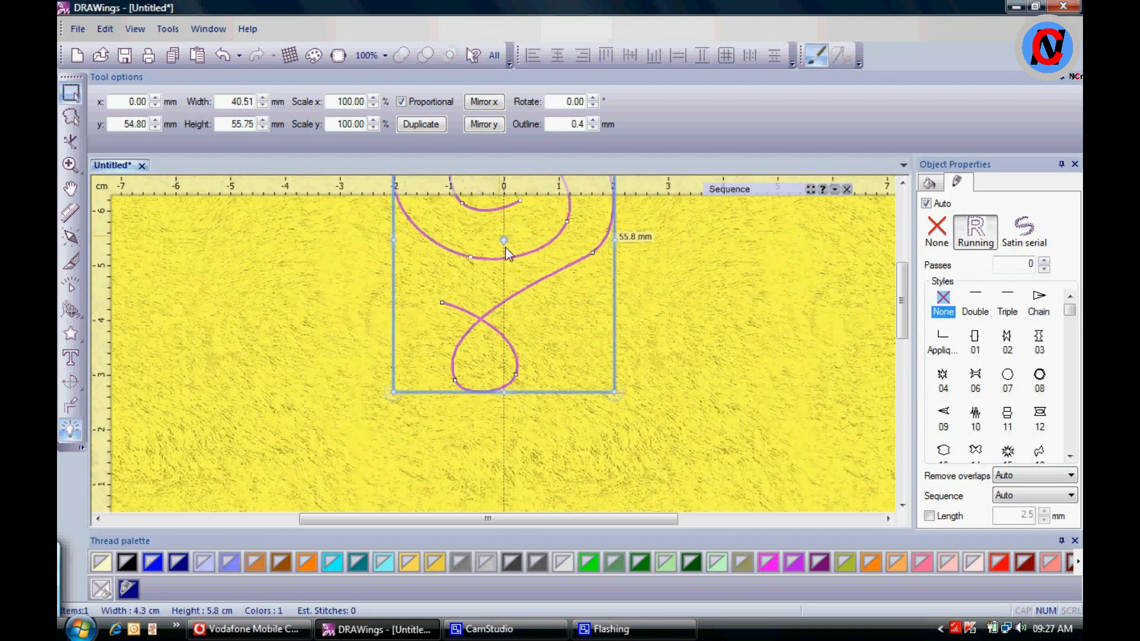
Try a clockwise circular array of nine curls at 40° steps, shifting the curls slightly towards the centre
left_click(676, 286)
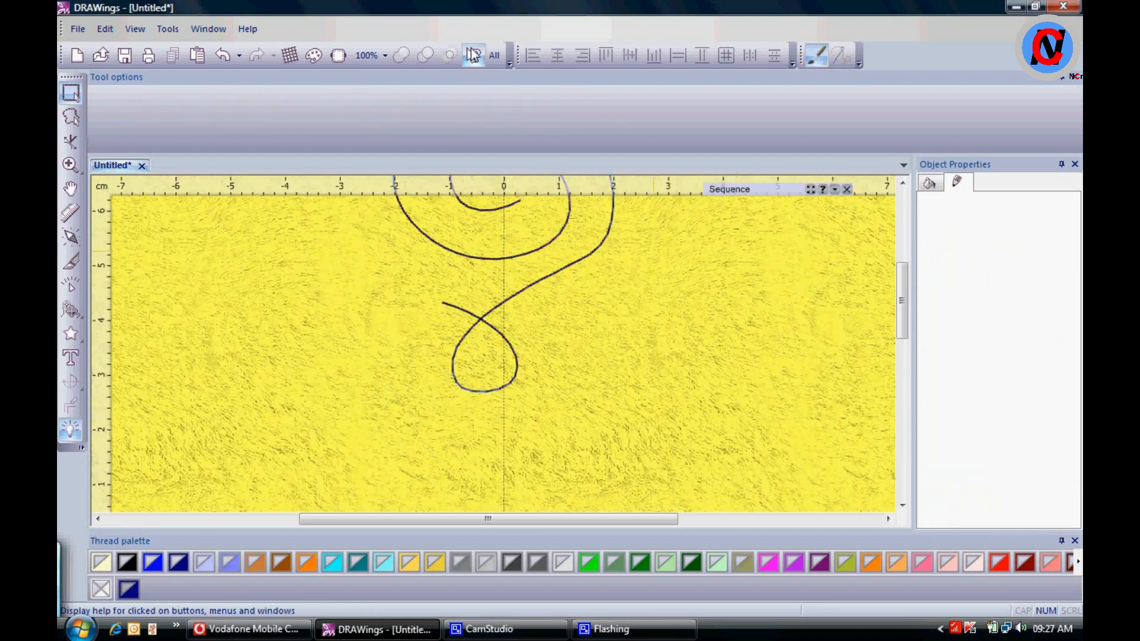
left_click(494, 55)
left_click(531, 236)
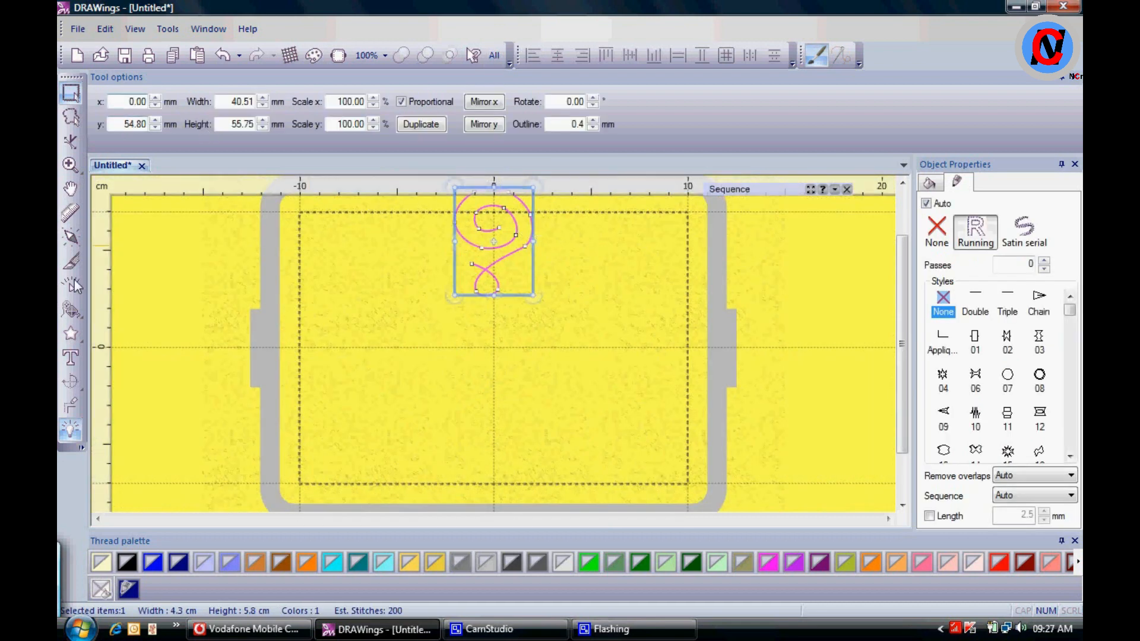
left_click(77, 385)
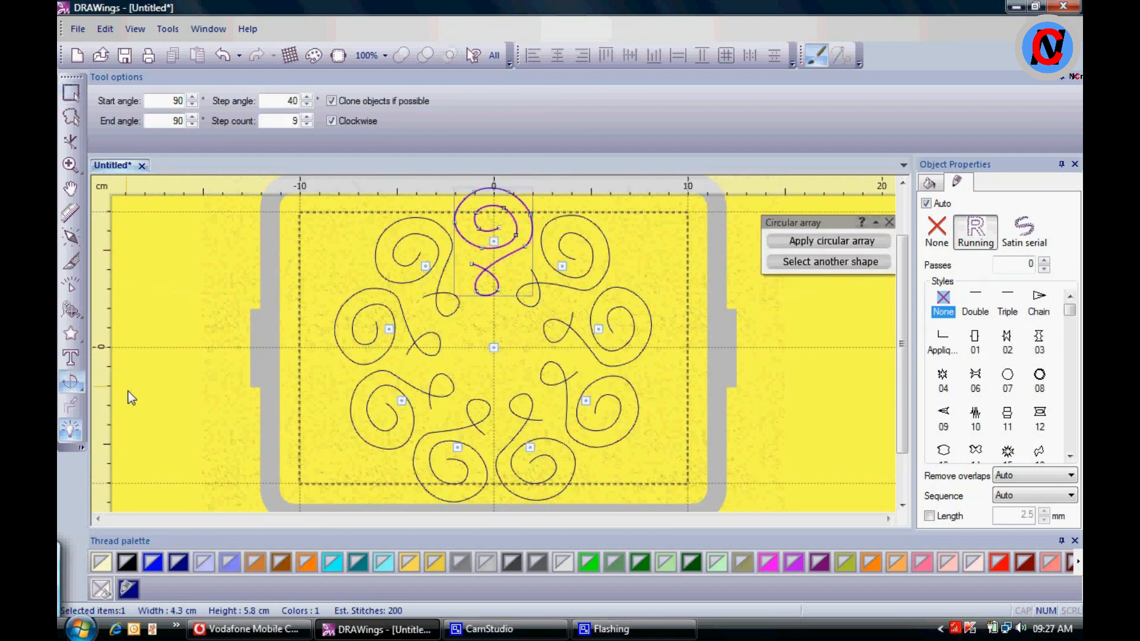
left_click_drag(492, 243, 493, 250)
scroll(541, 246, "up", 2)
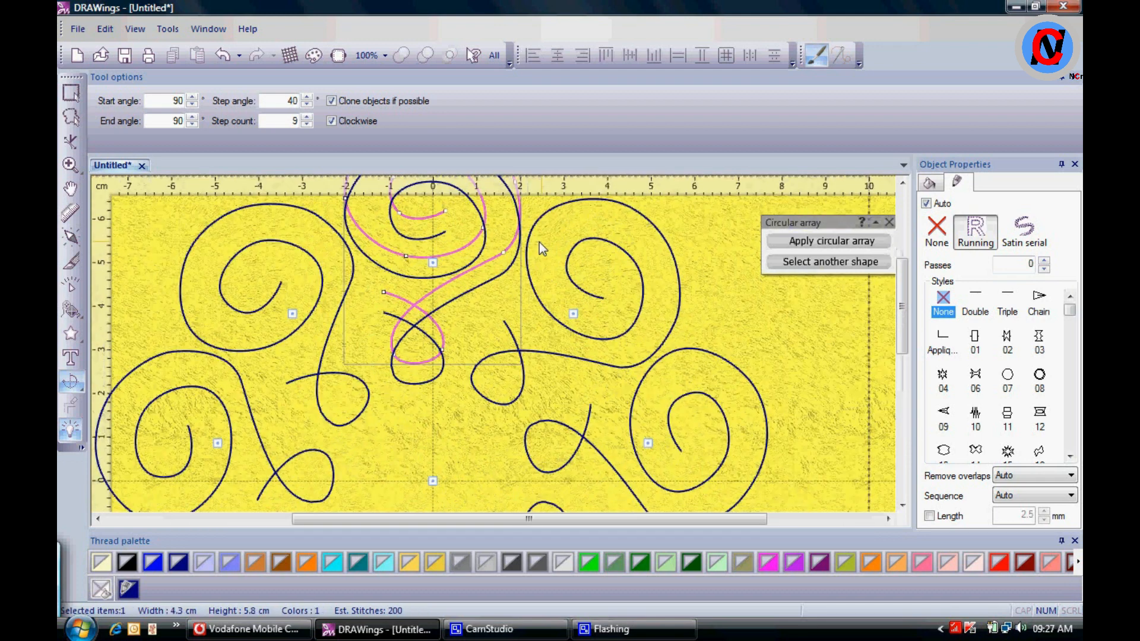
left_click(496, 56)
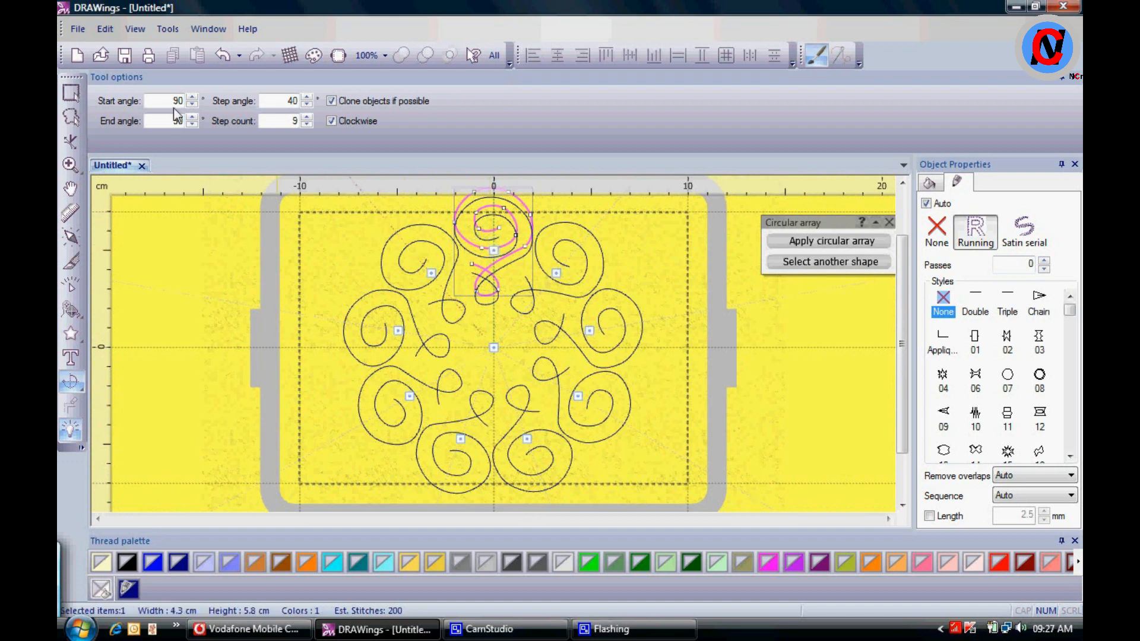
left_click(223, 55)
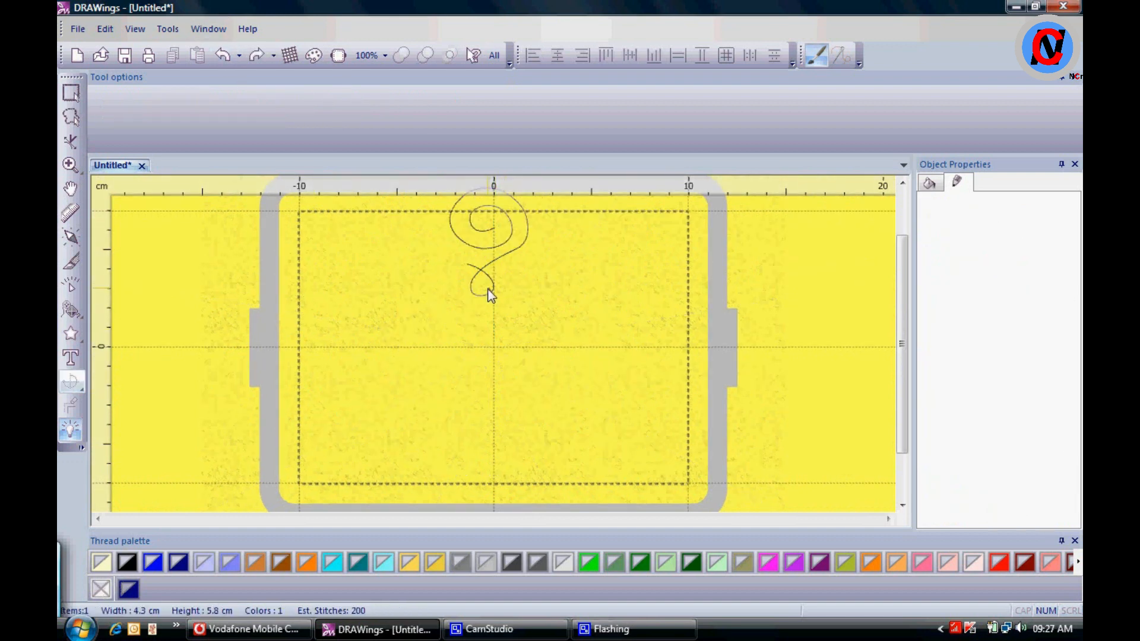
Move the nodes of the small loop down and slightly right, stretching the curl to about 6.5 cm high
scroll(486, 286, "up", 2)
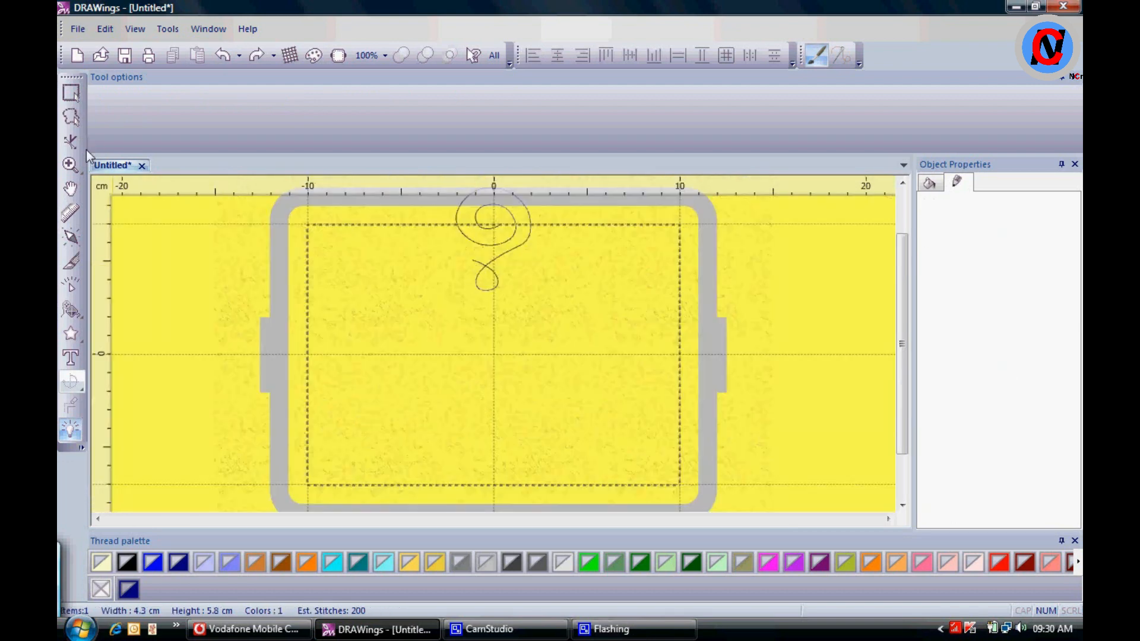
left_click(71, 141)
left_click(486, 262)
left_click_drag(428, 246, 512, 303)
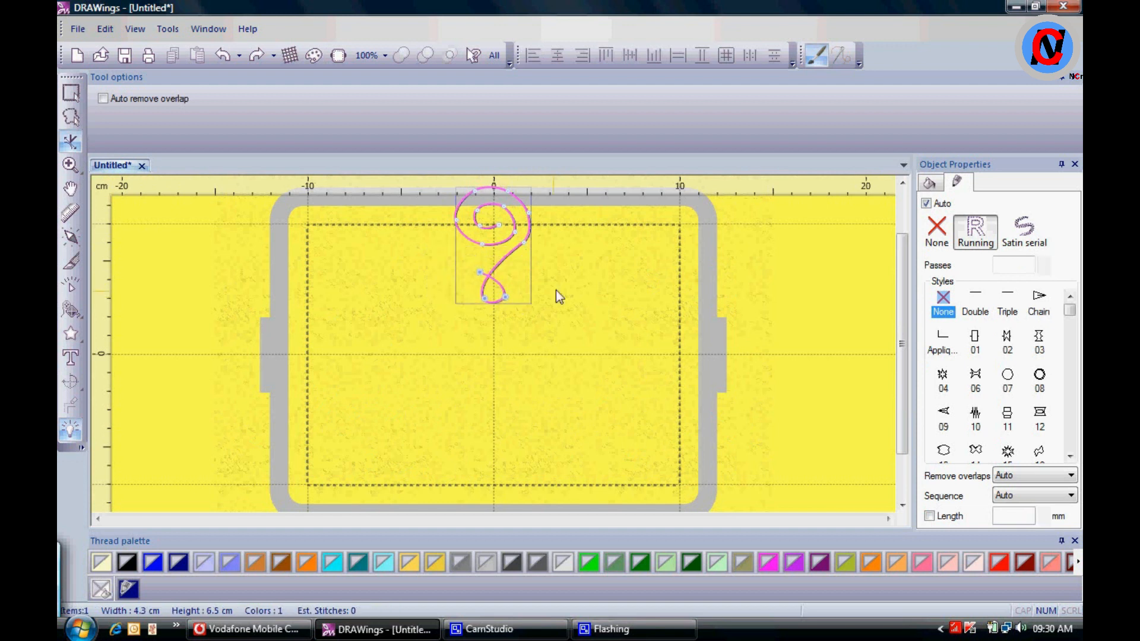
Apply a clockwise circular array of nine curls at 40° steps, with the curls moved slightly towards the centre
left_click(556, 290)
left_click(71, 95)
left_click(75, 96)
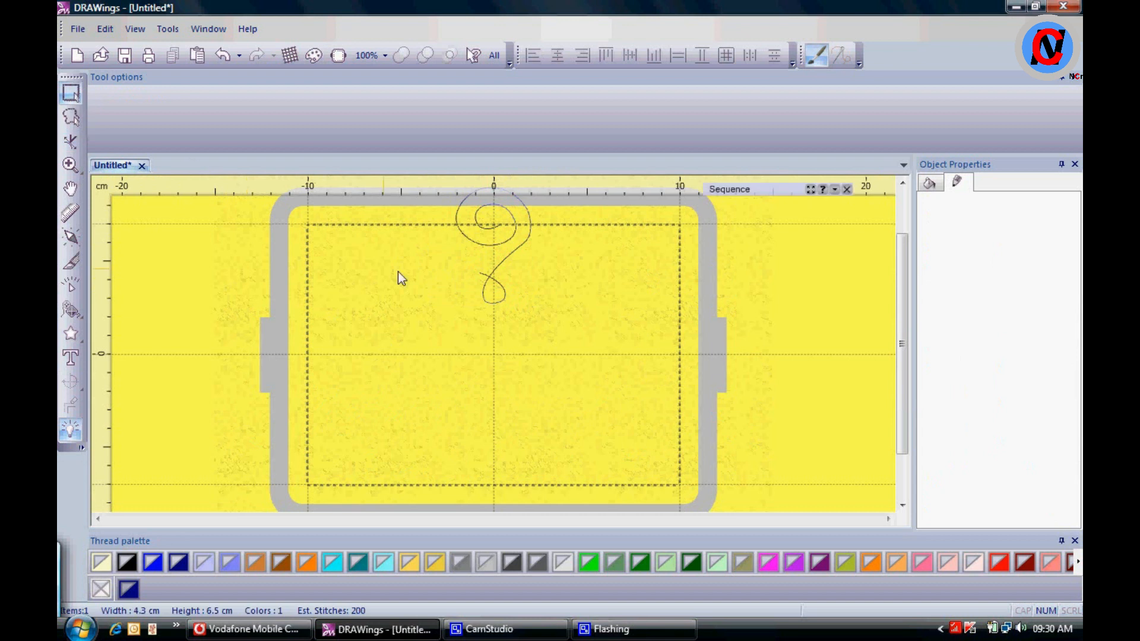
left_click(477, 239)
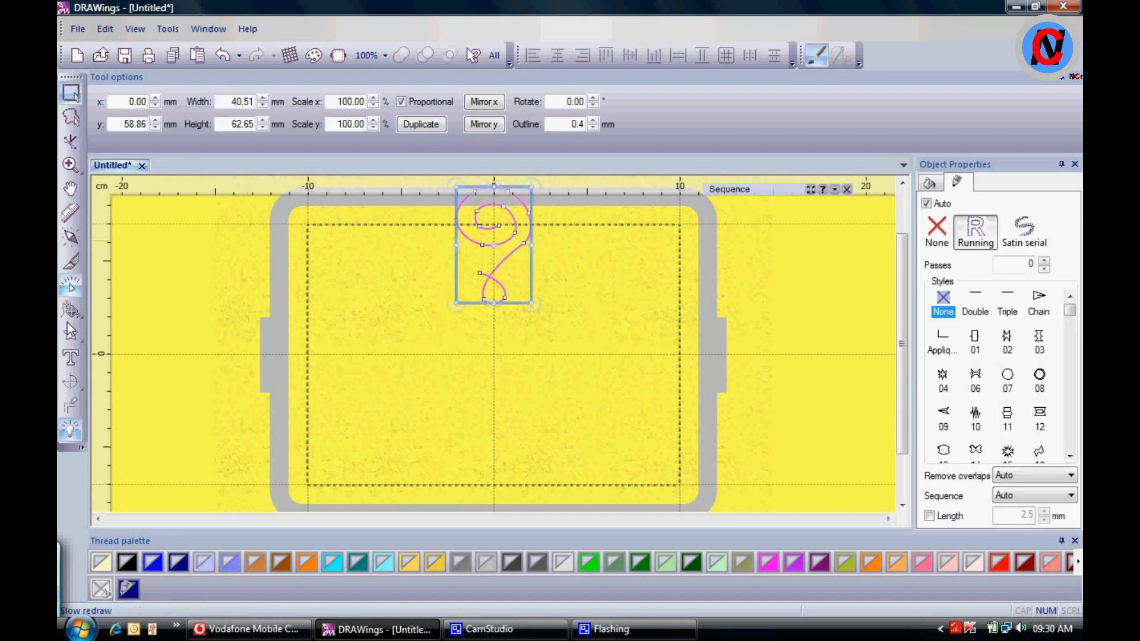
left_click(70, 389)
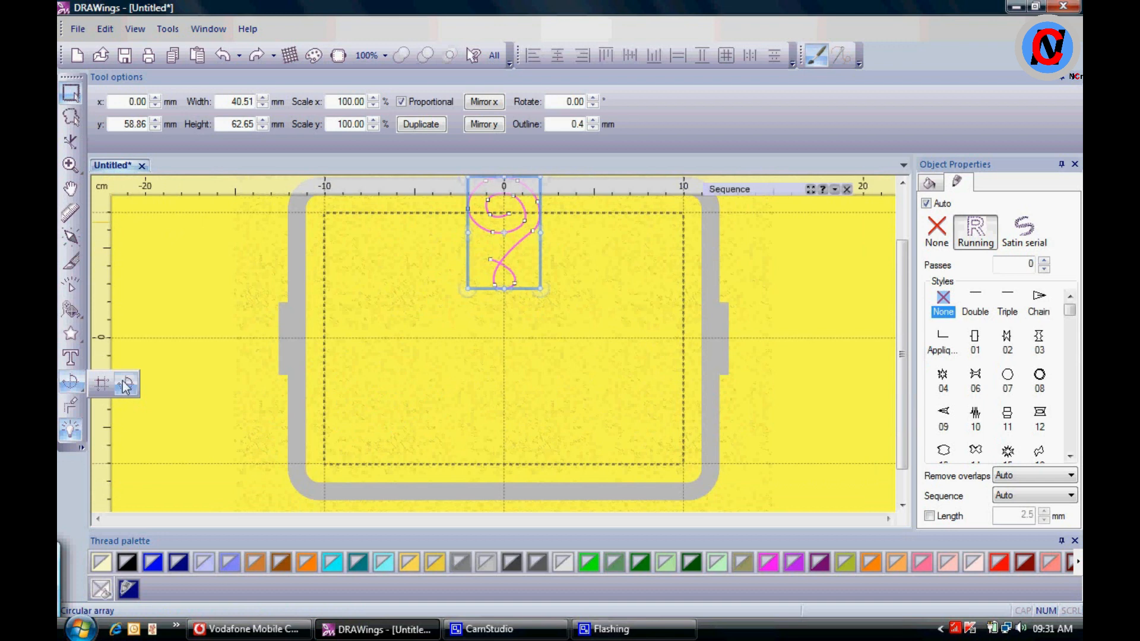
left_click(125, 386)
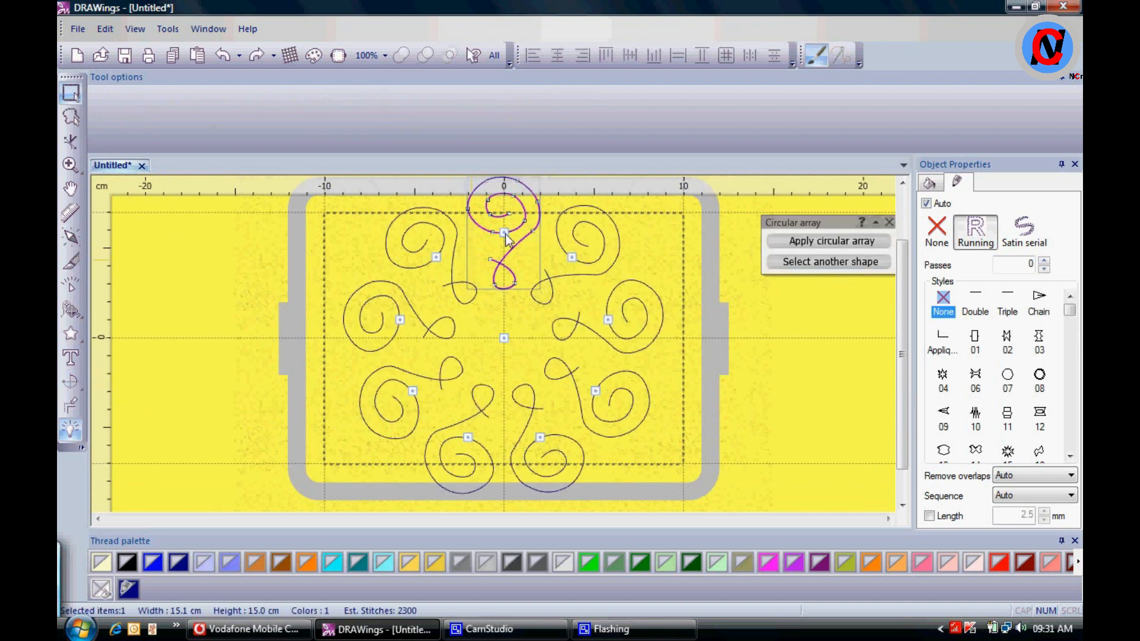
left_click_drag(506, 239, 504, 248)
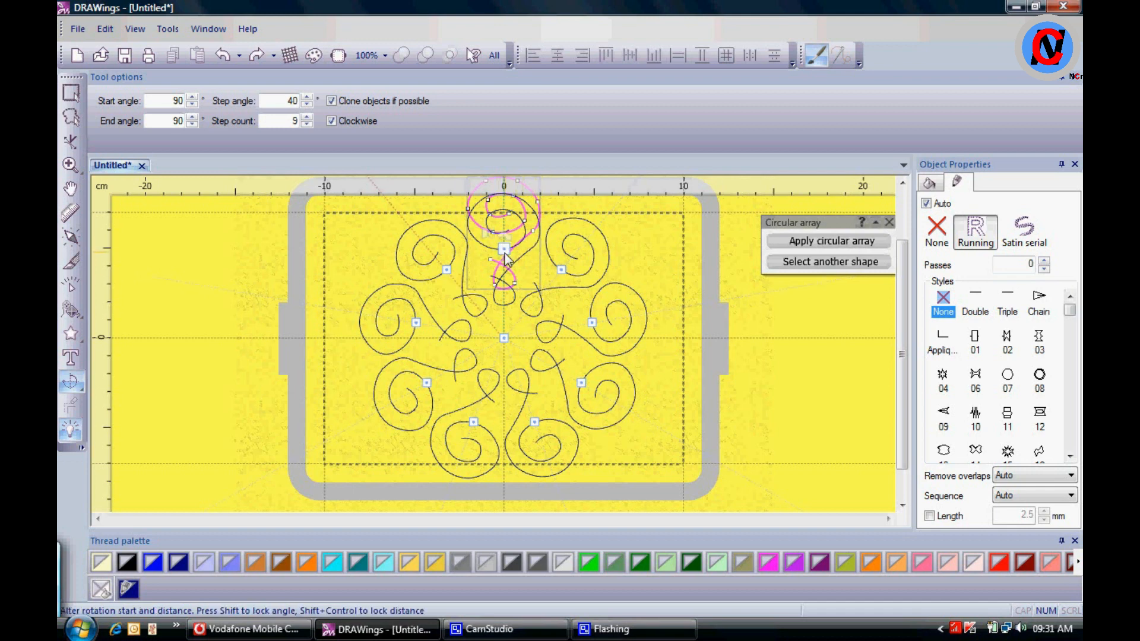
scroll(535, 239, "up", 1)
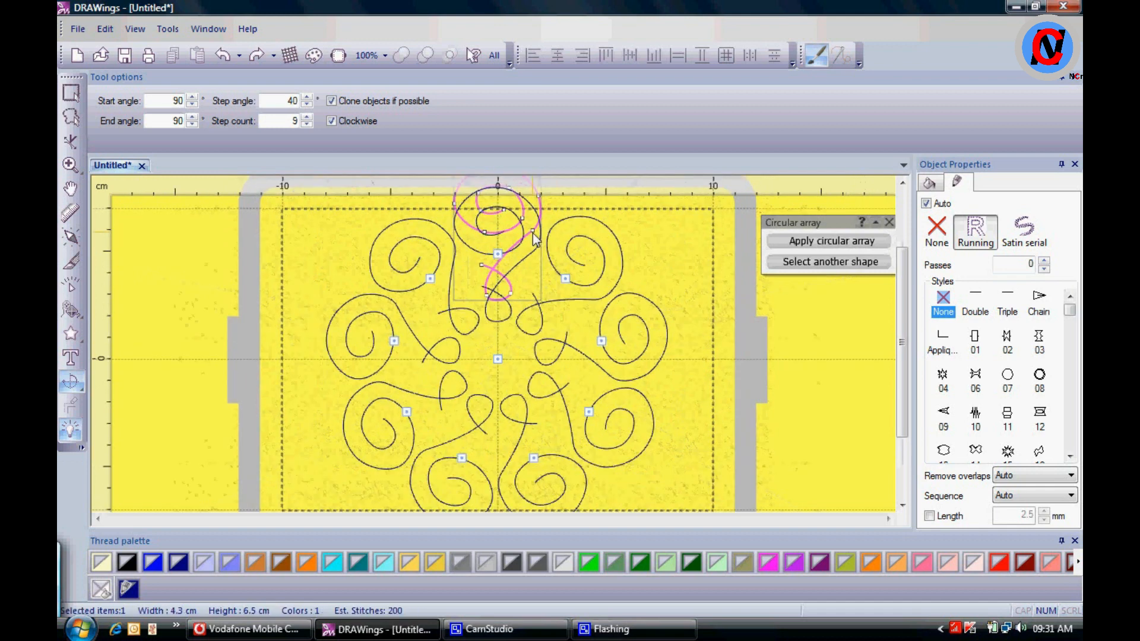
scroll(534, 239, "up", 2)
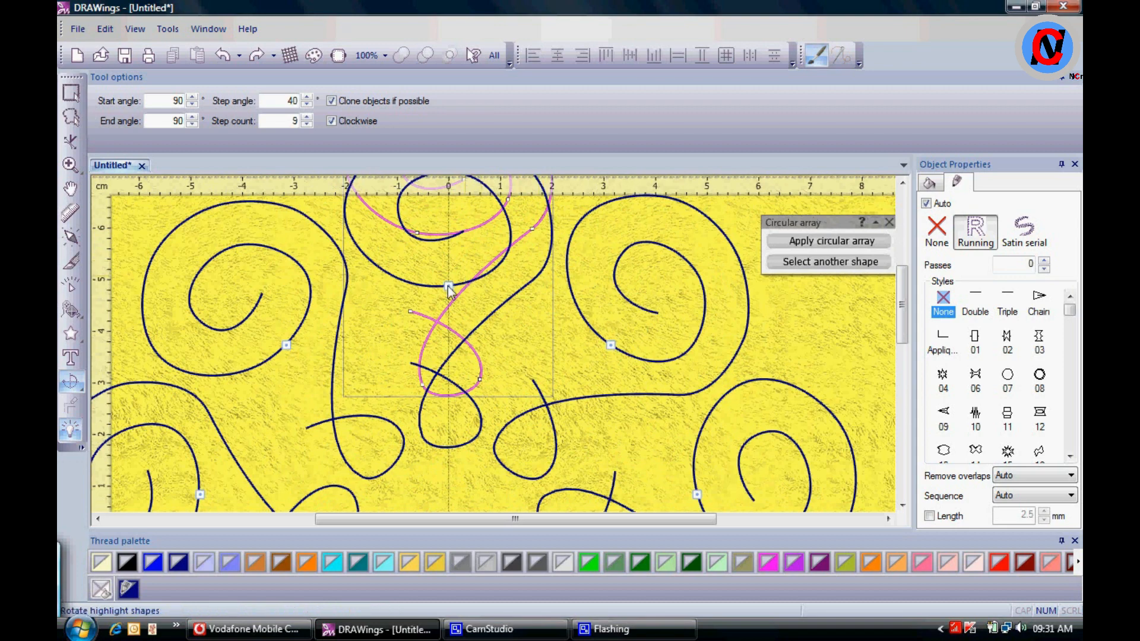
left_click_drag(448, 286, 479, 282)
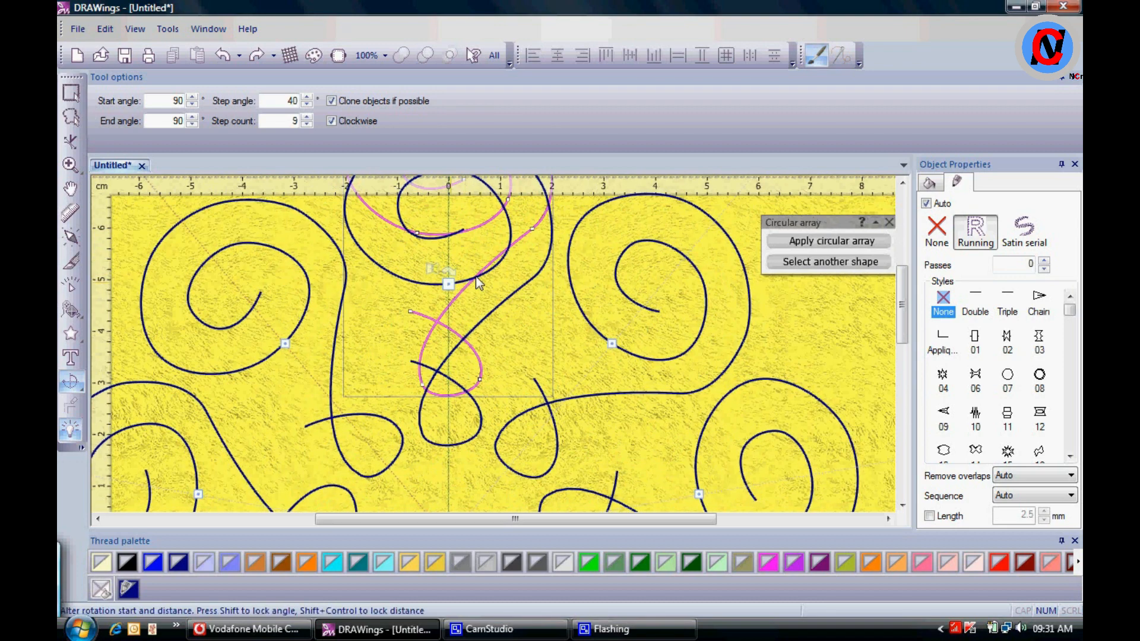
left_click(826, 242)
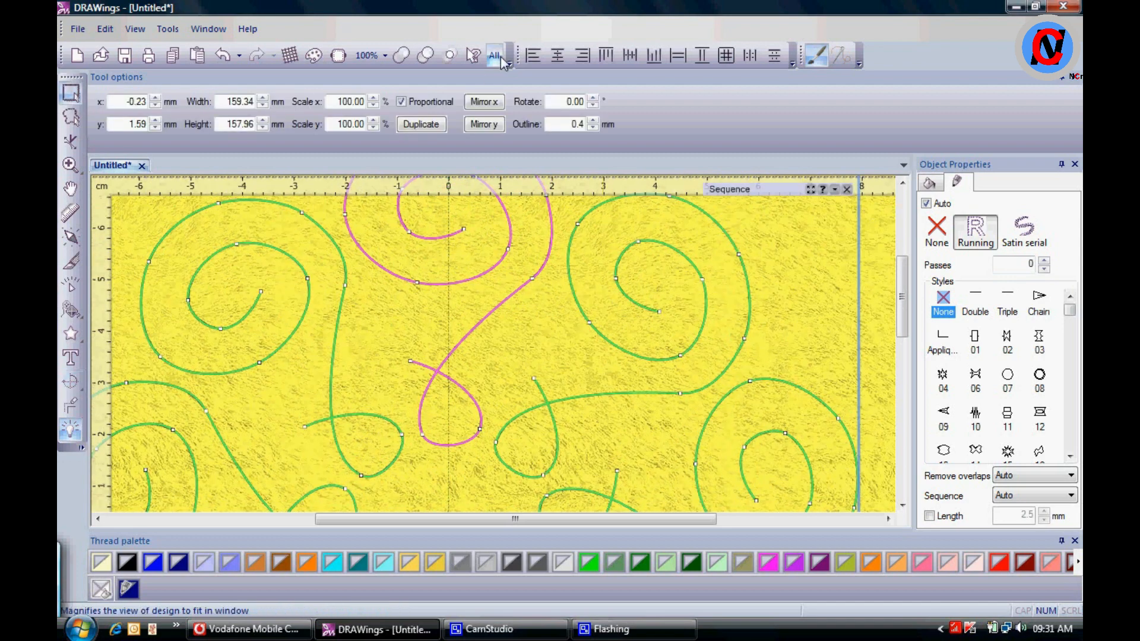
Combine the nine arrayed curls into a single object
right_click(789, 266)
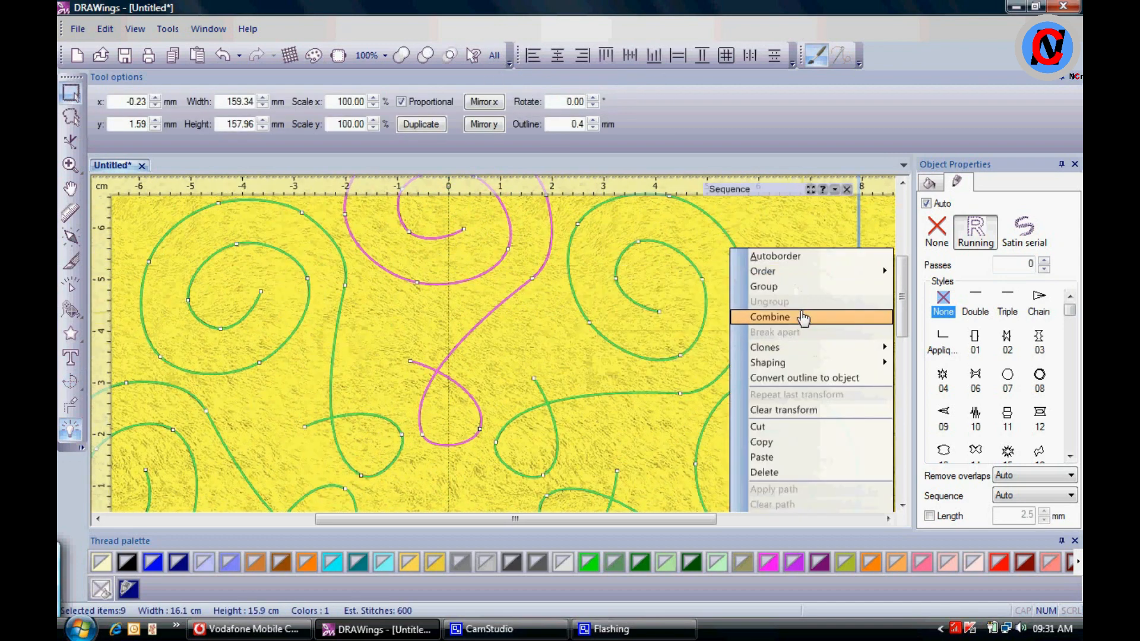
left_click(805, 322)
left_click(804, 321)
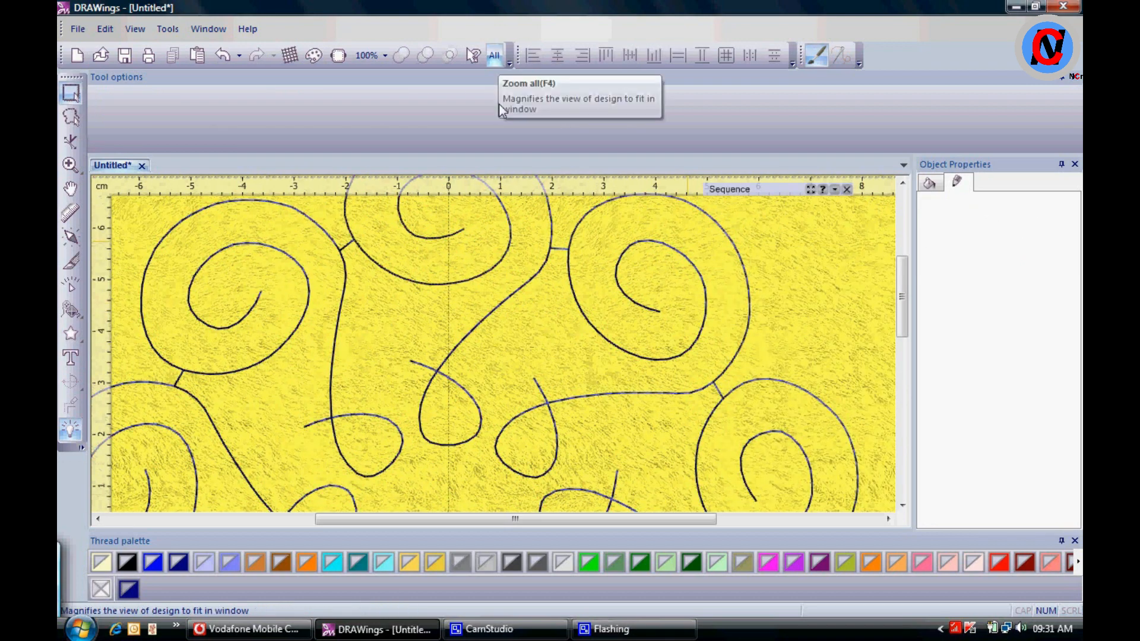
left_click(495, 56)
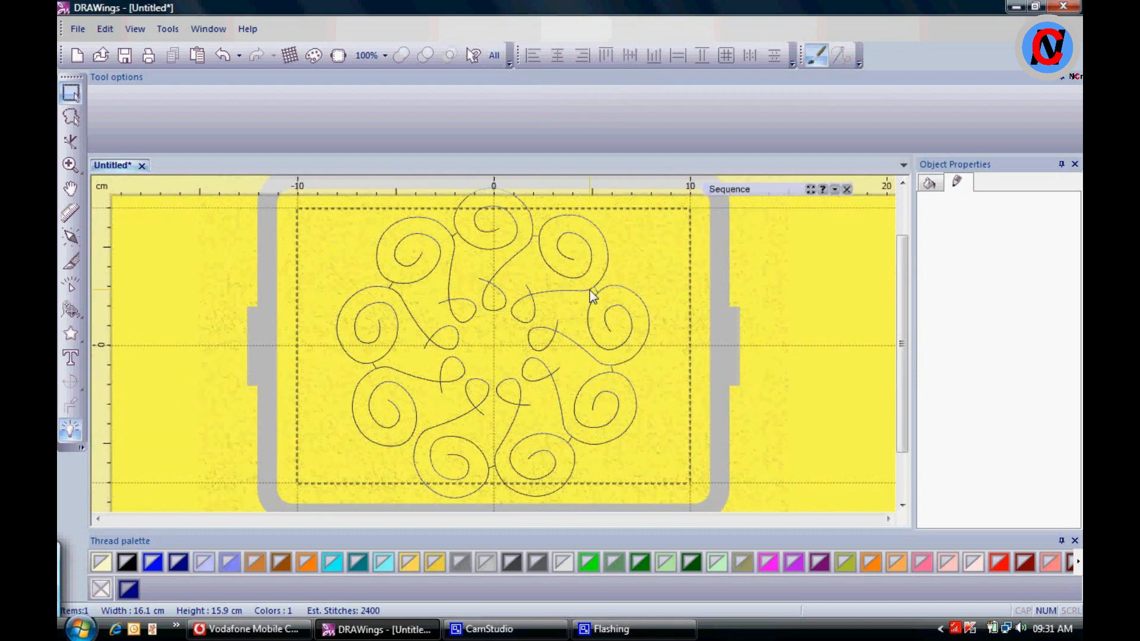
Centre the combined curl ring in the hoop at x 0 mm and y 0 mm
left_click(589, 290)
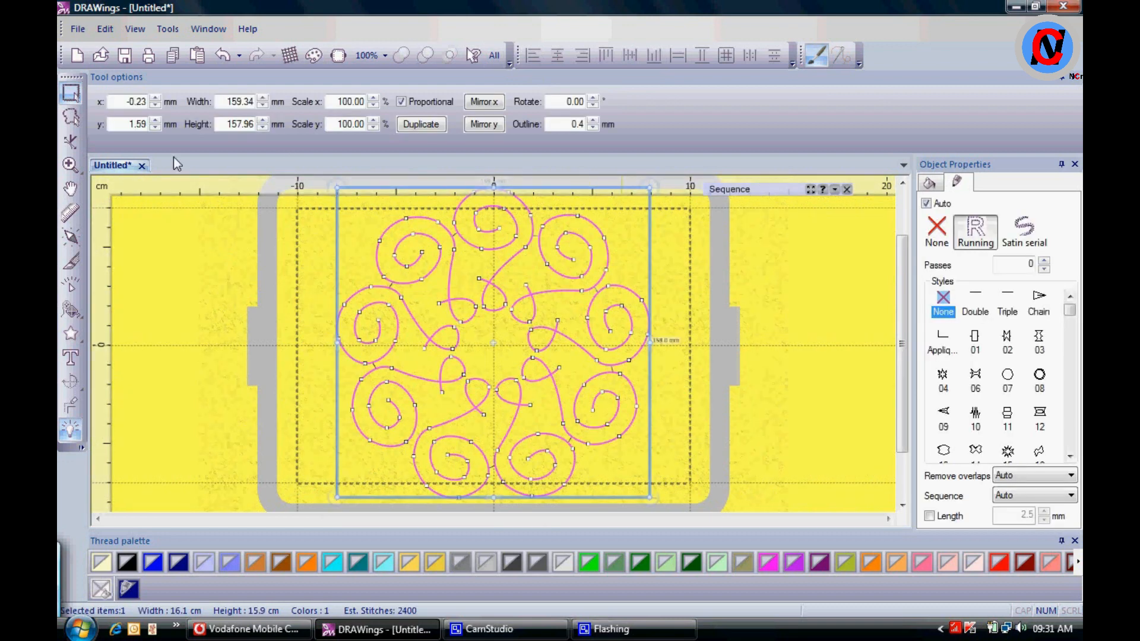
double_click(127, 101)
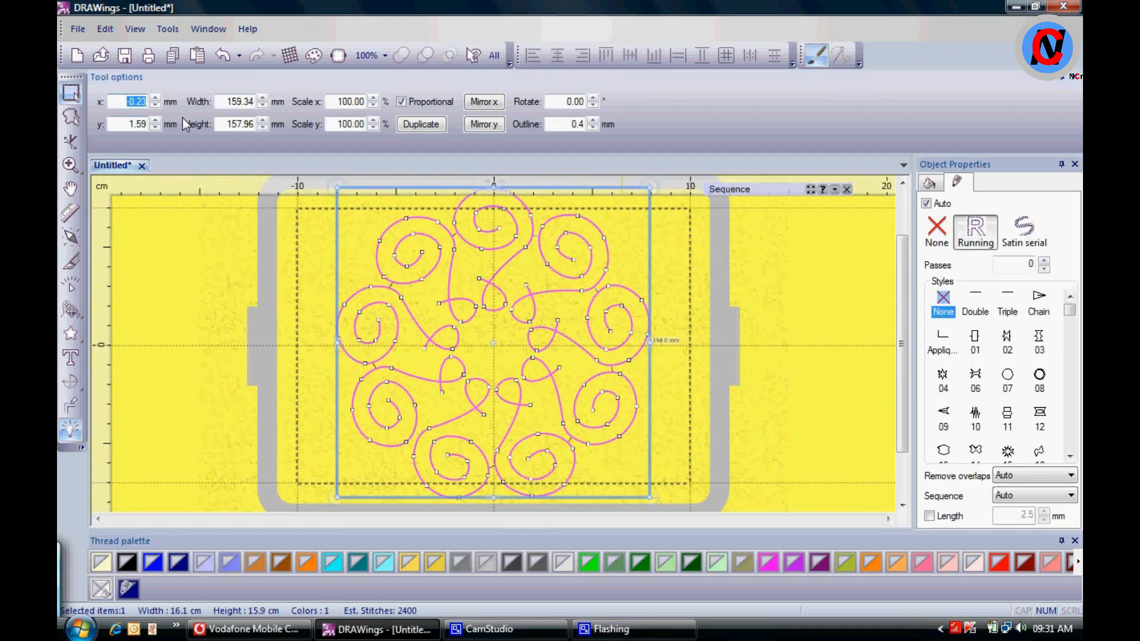
type("0")
key("Tab")
type("0")
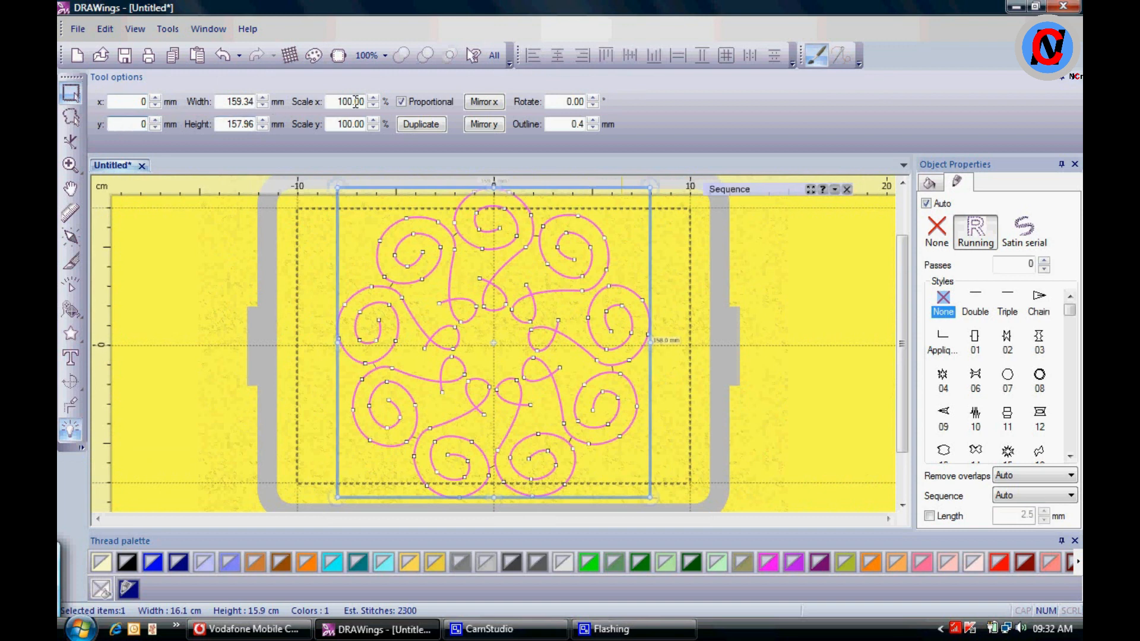
Turn off proportional scaling and set the ring's width and height to 140 mm each
left_click(402, 102)
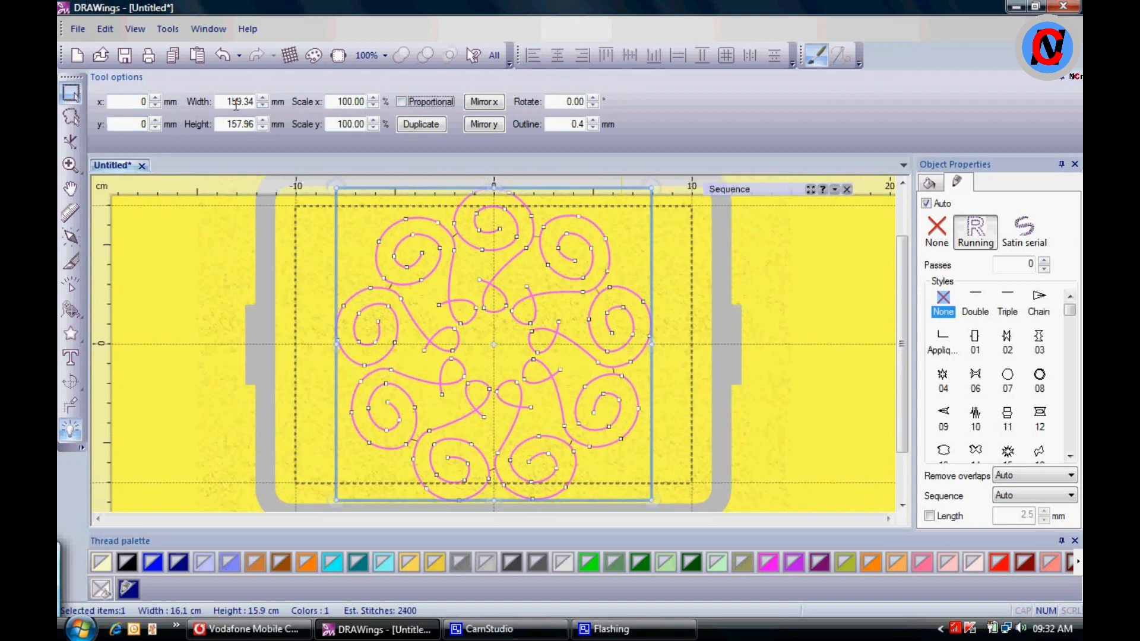
left_click_drag(223, 102, 264, 101)
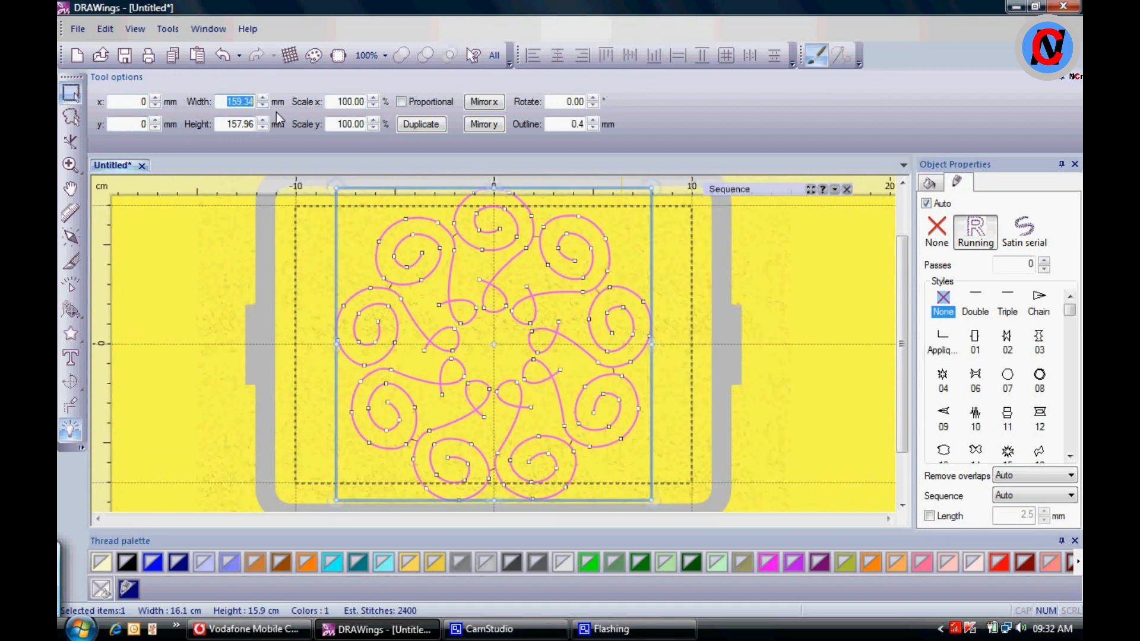
type("140")
left_click_drag(216, 127, 270, 124)
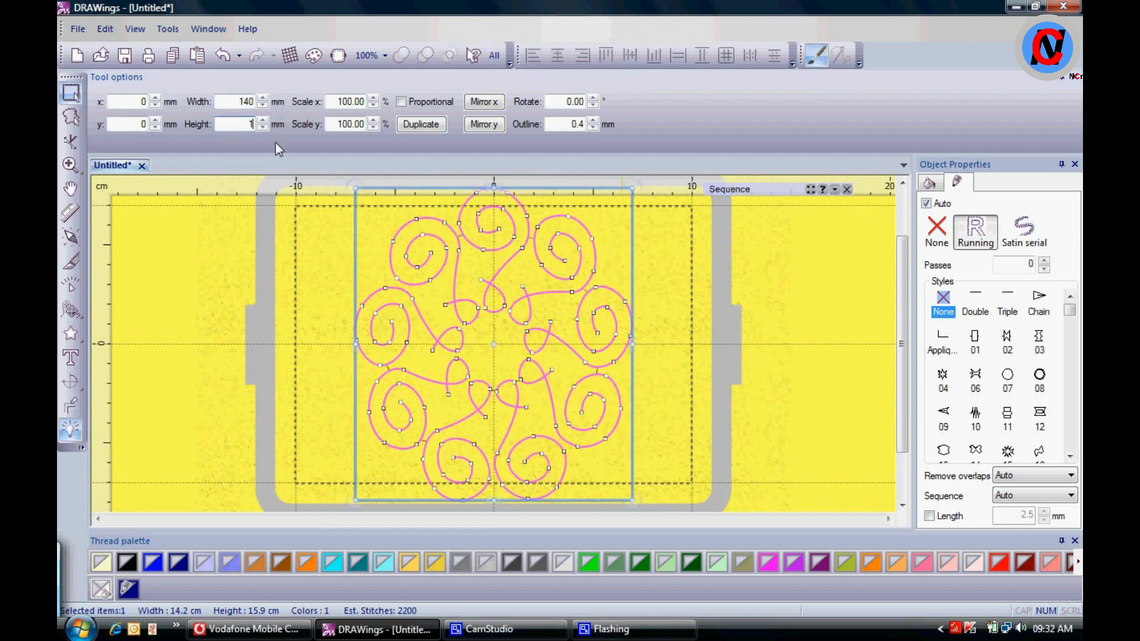
type("1")
type("41")
left_click(256, 244)
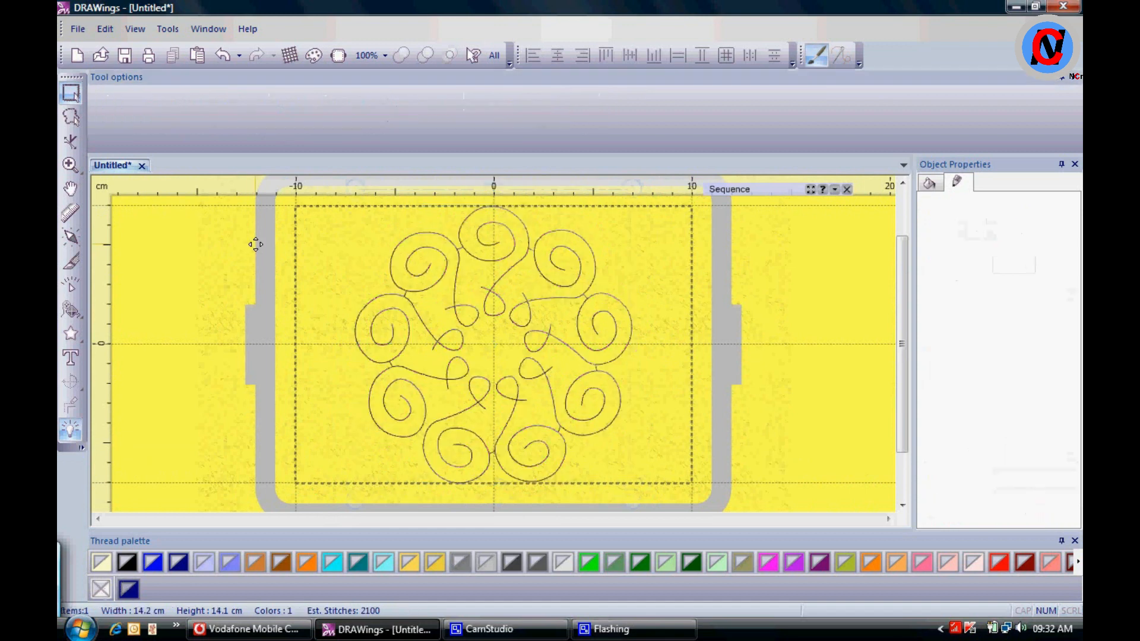
Try the Chain running-stitch style on the outline of the whole curl ring
key("ctrl+a")
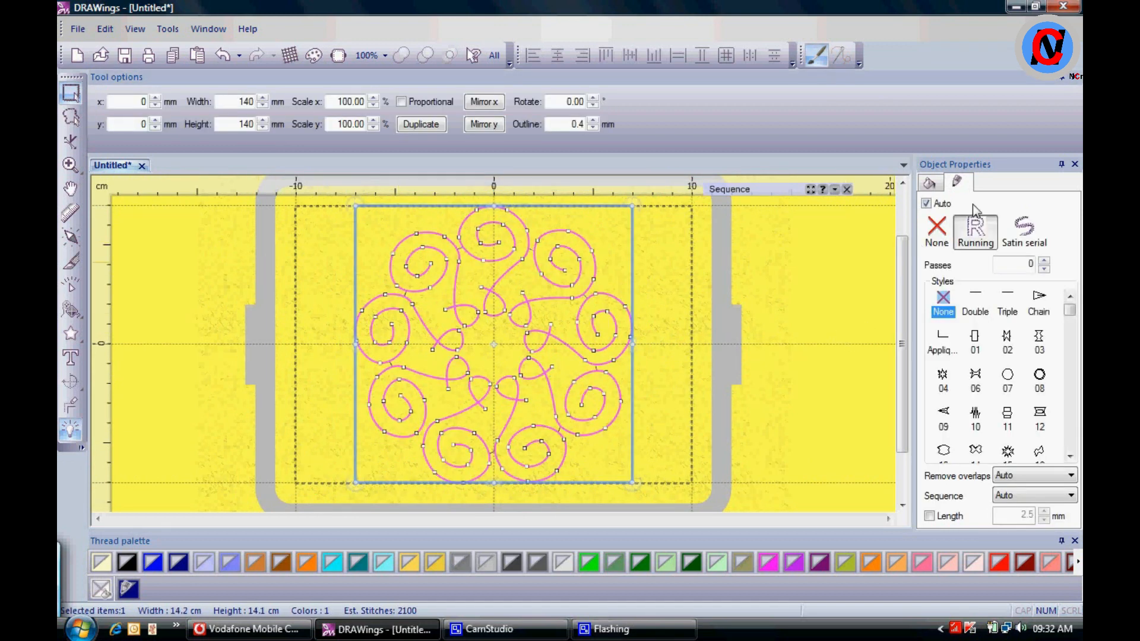
left_click(1039, 300)
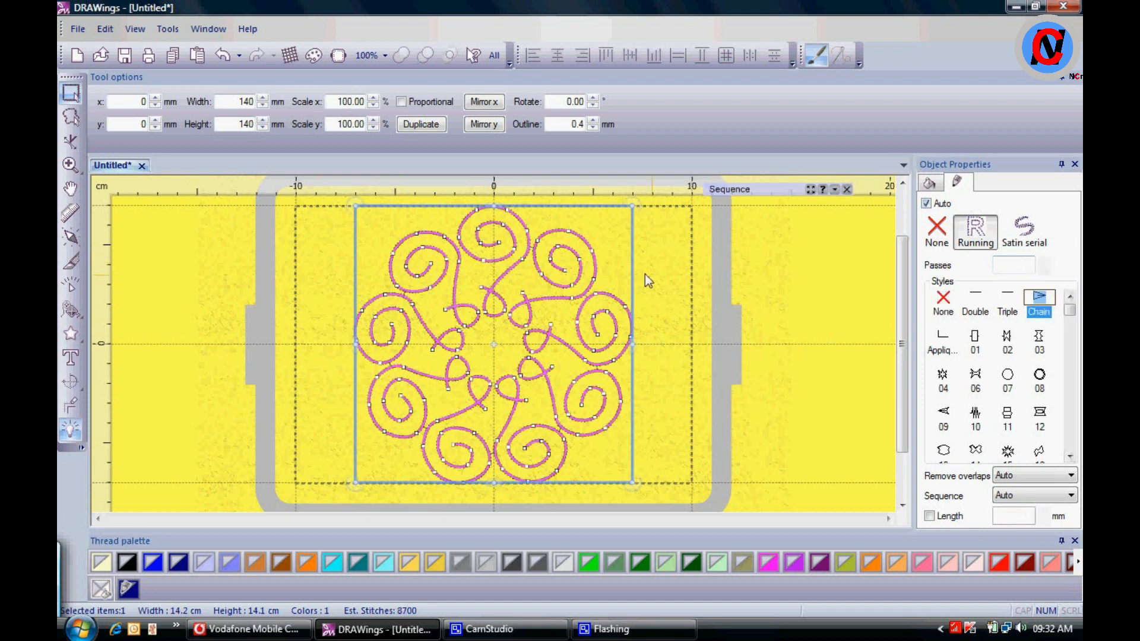
left_click(624, 272)
scroll(623, 272, "up", 2)
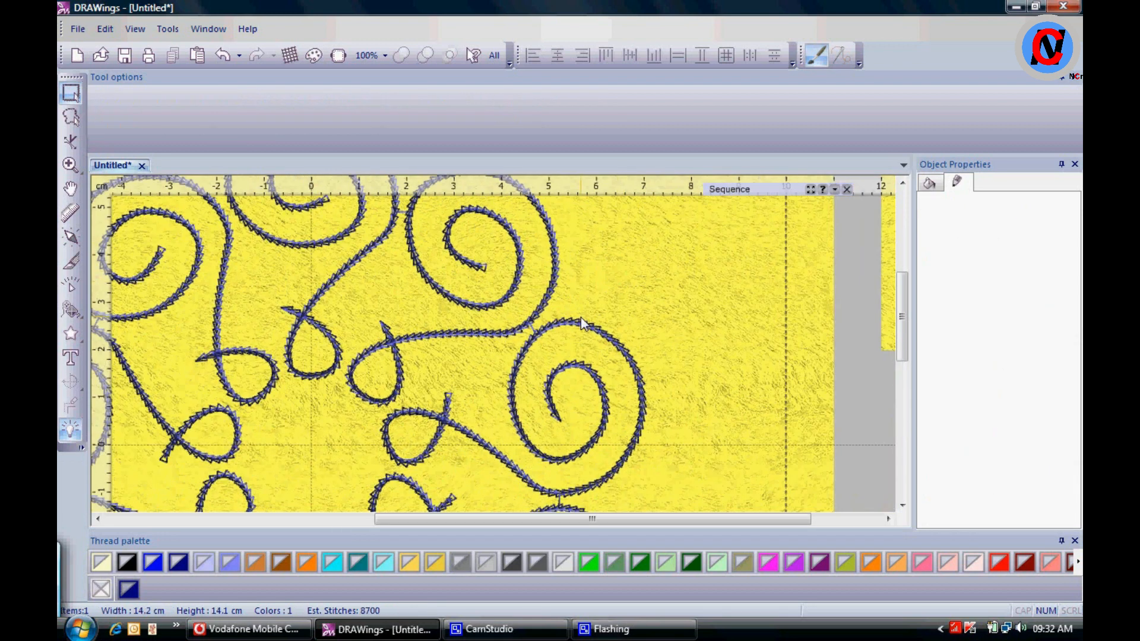
Try running-stitch style 03 on the curl ring and inspect the stitches up close
left_click(580, 332)
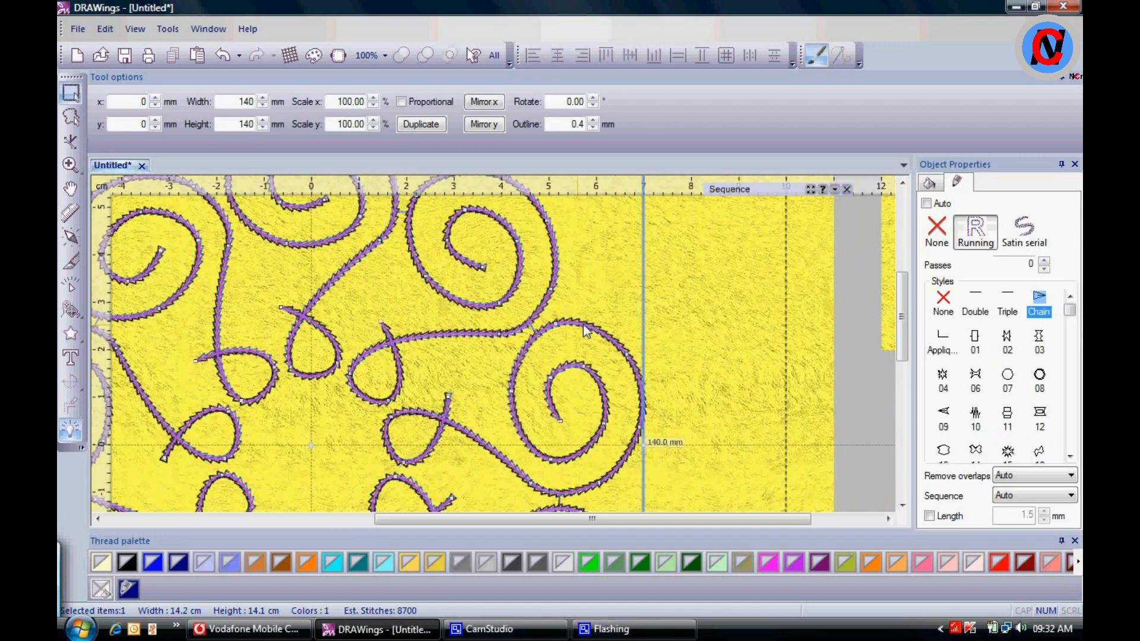
left_click(1040, 339)
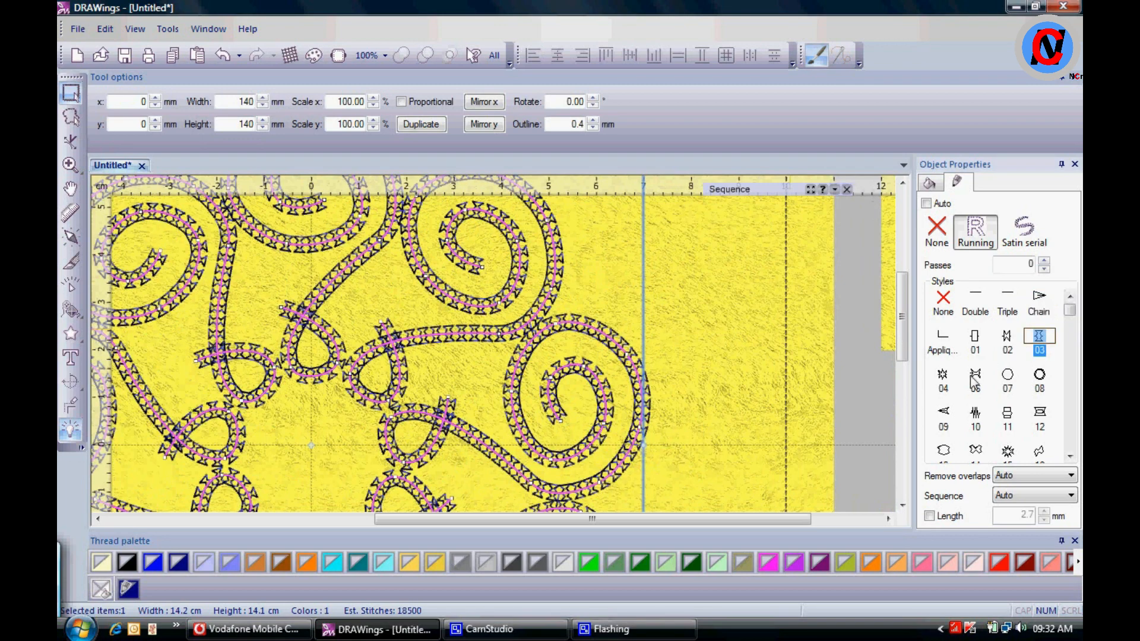
left_click(665, 311)
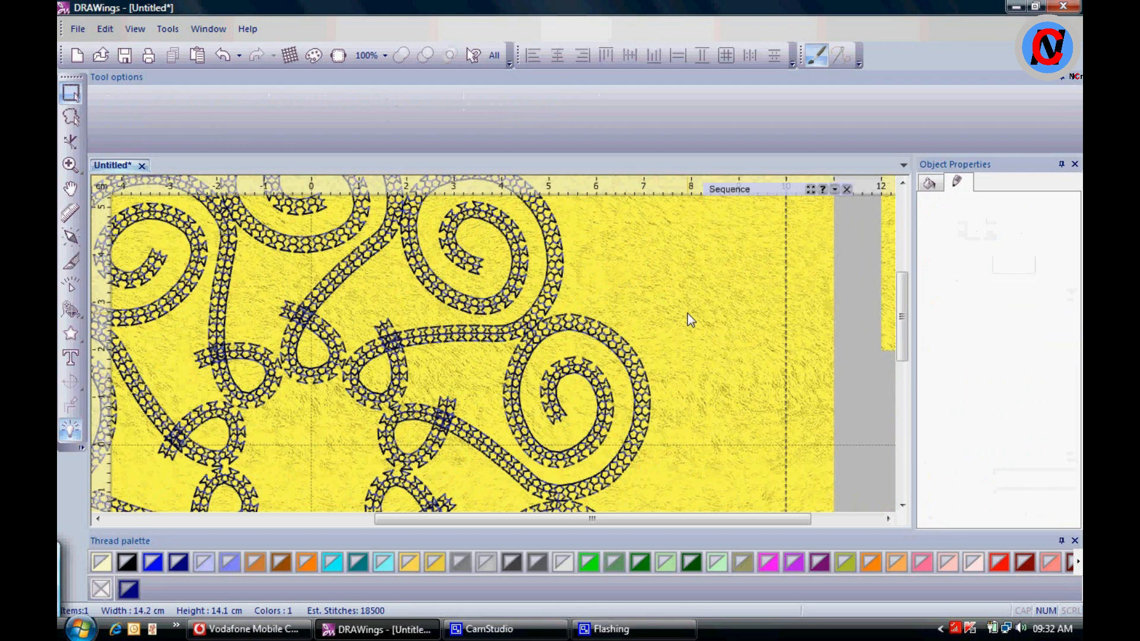
scroll(689, 312, "up", 1)
scroll(688, 312, "up", 1)
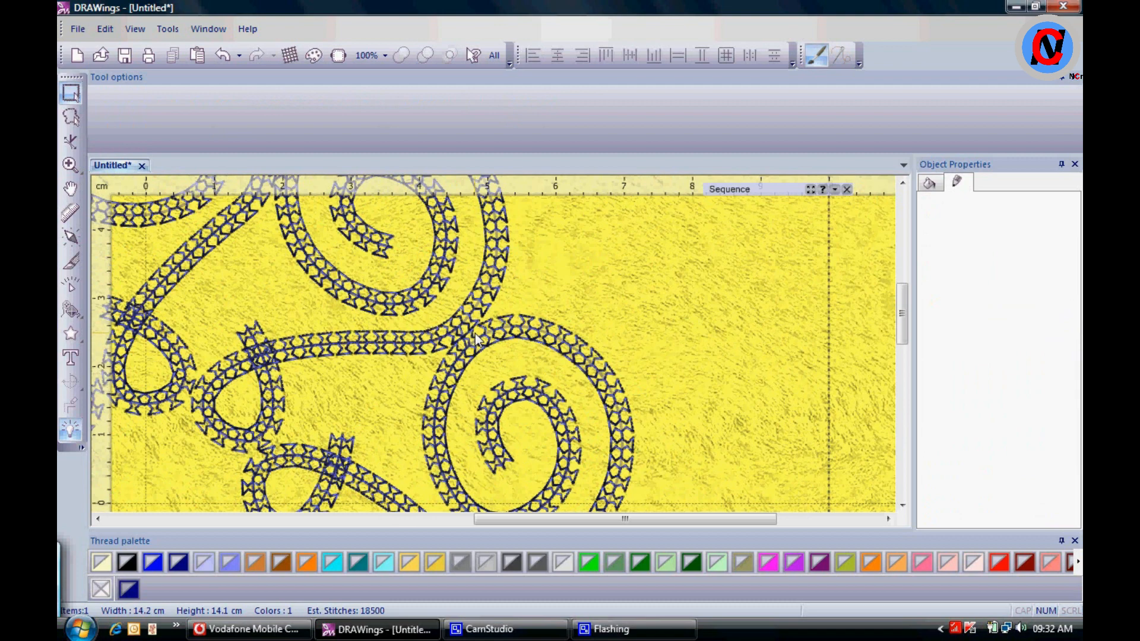
Apply running-stitch style 04 to the curl ring's outline
left_click(475, 333)
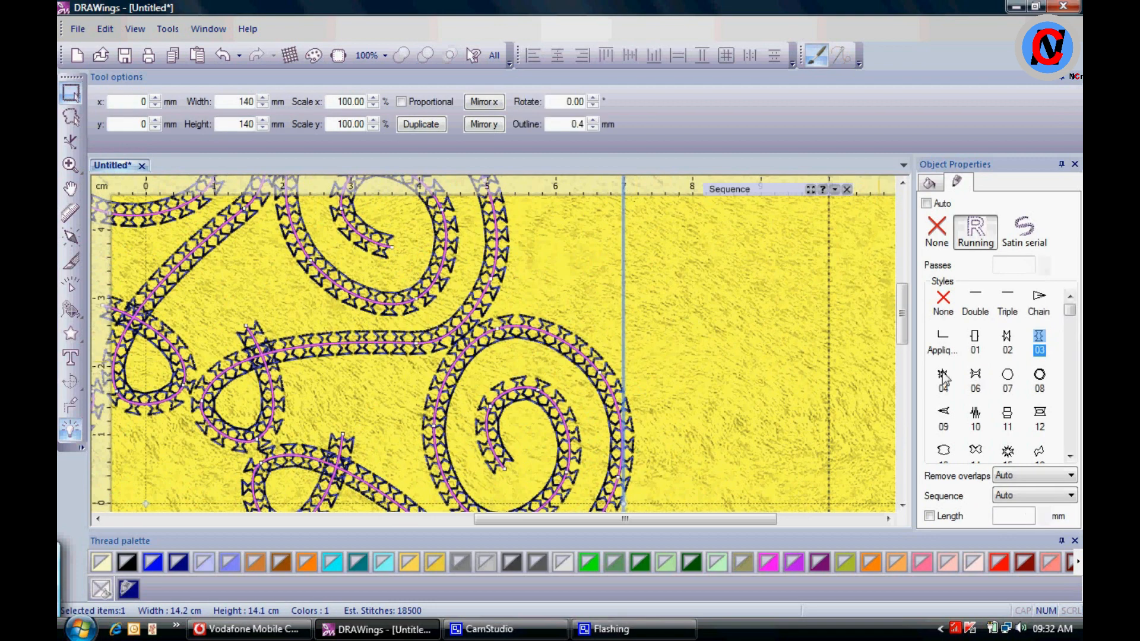
left_click(943, 377)
left_click(766, 350)
scroll(766, 349, "down", 2)
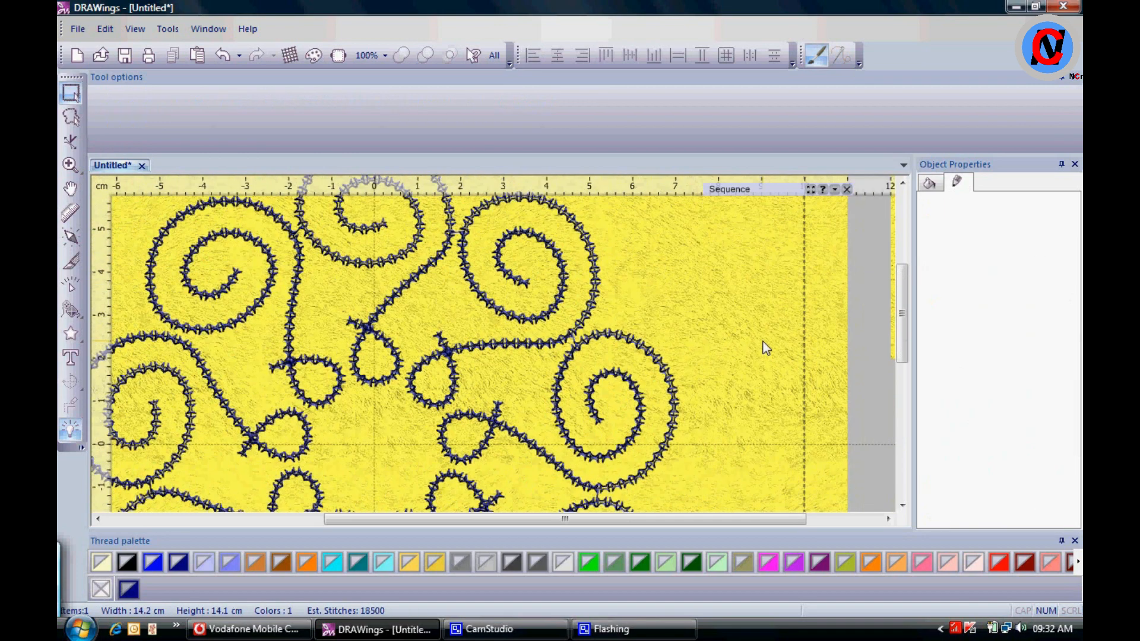
scroll(766, 349, "down", 2)
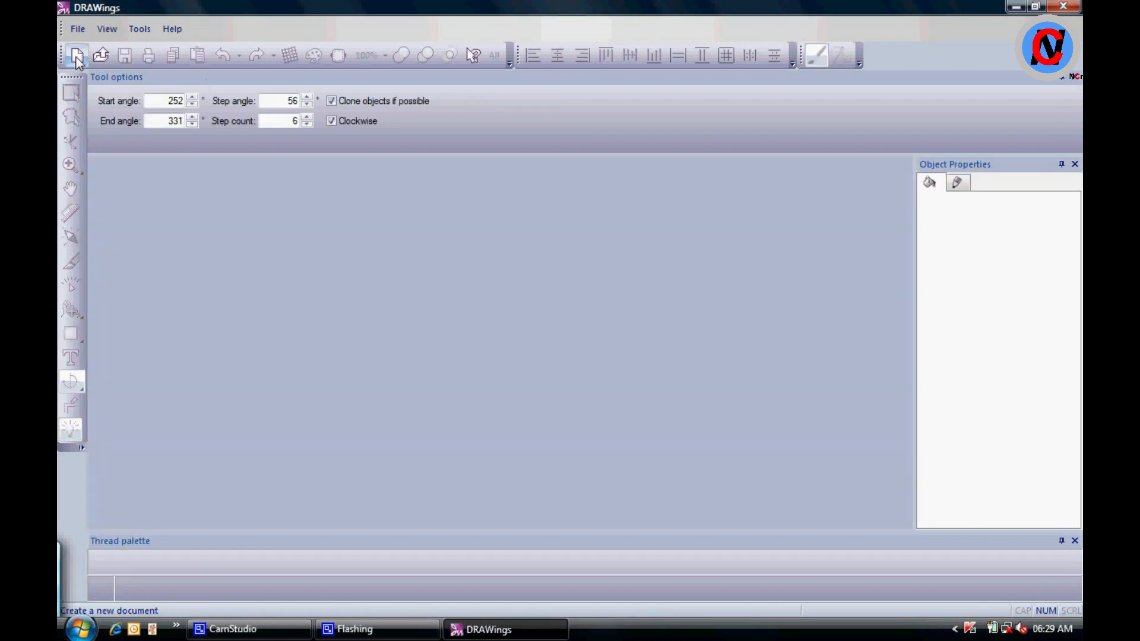
Create a new graphic design for the Janome 140 x 200 hoop on light orange heavy embroidery fabric
left_click(77, 58)
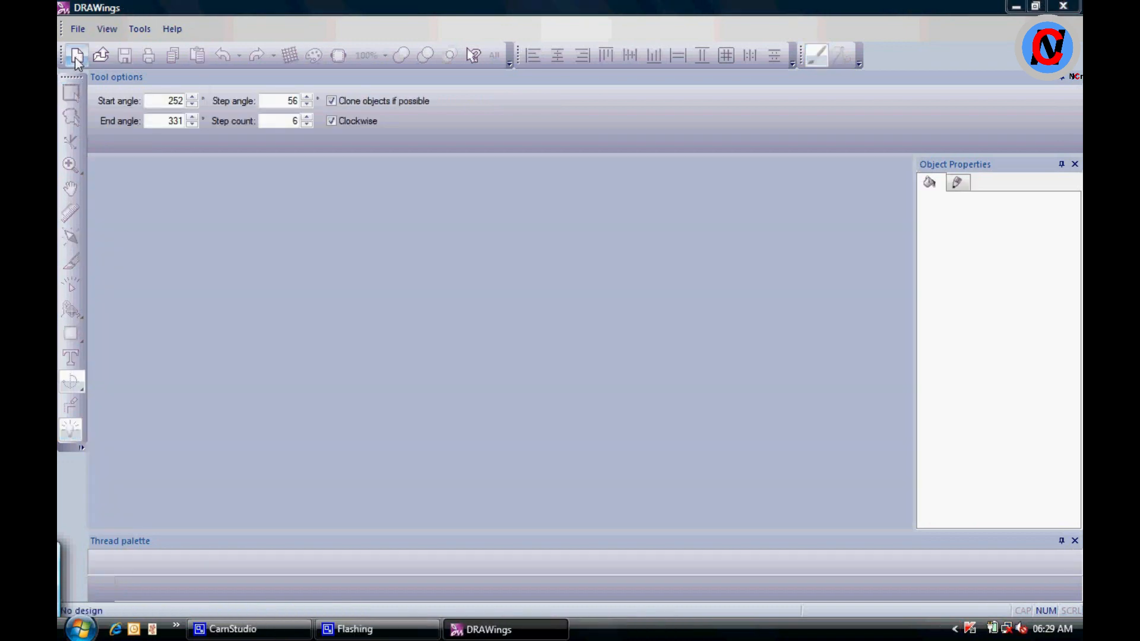
left_click(600, 472)
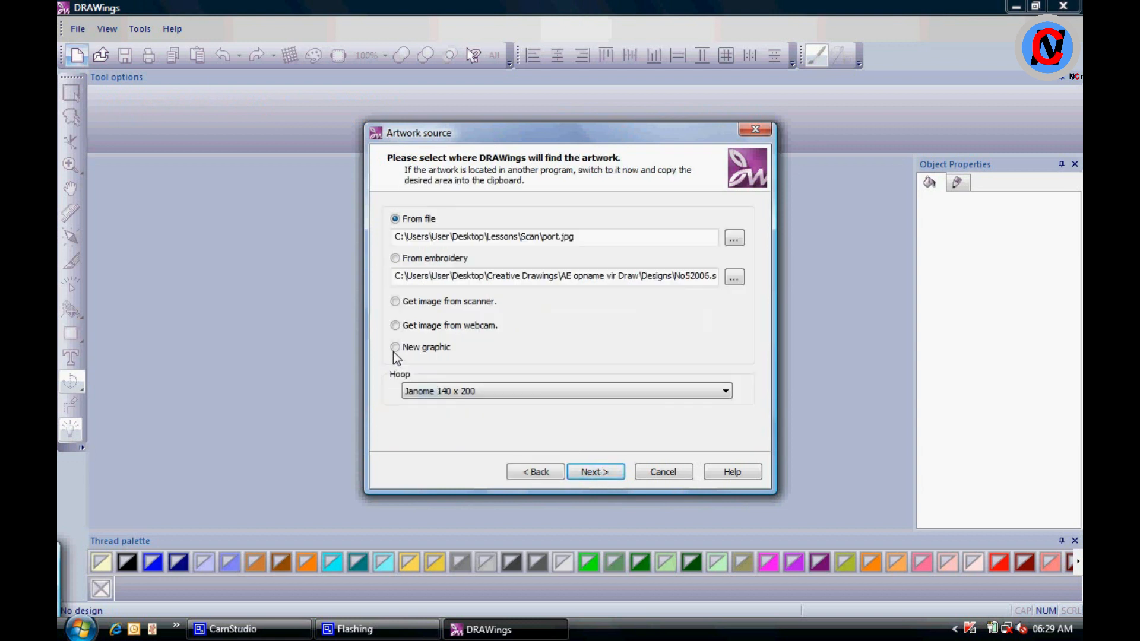
left_click(597, 473)
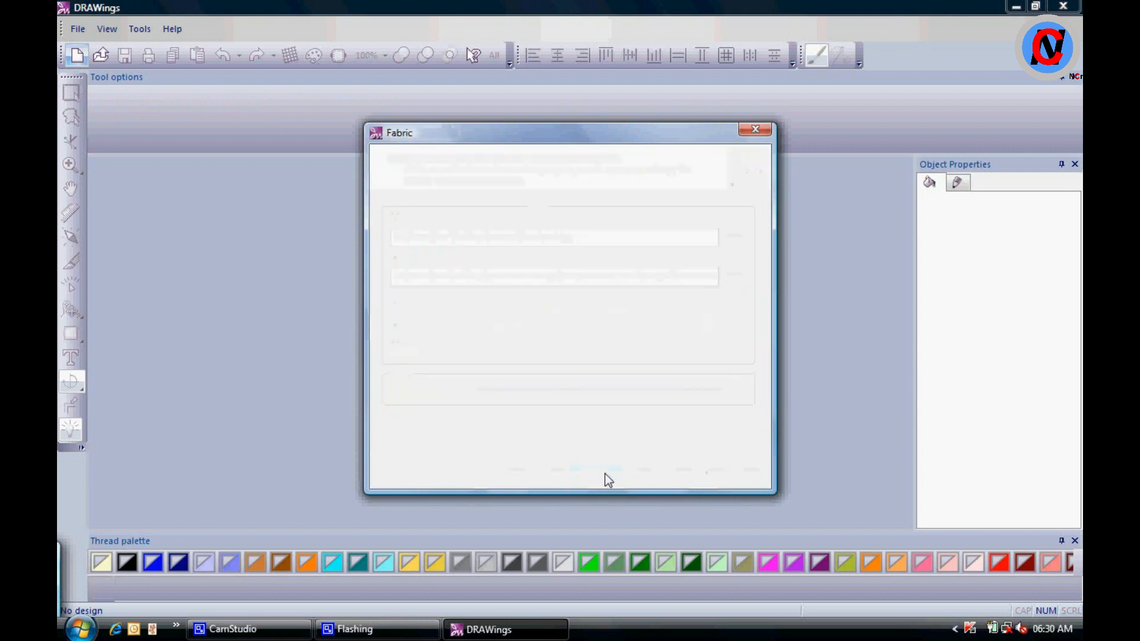
left_click(537, 245)
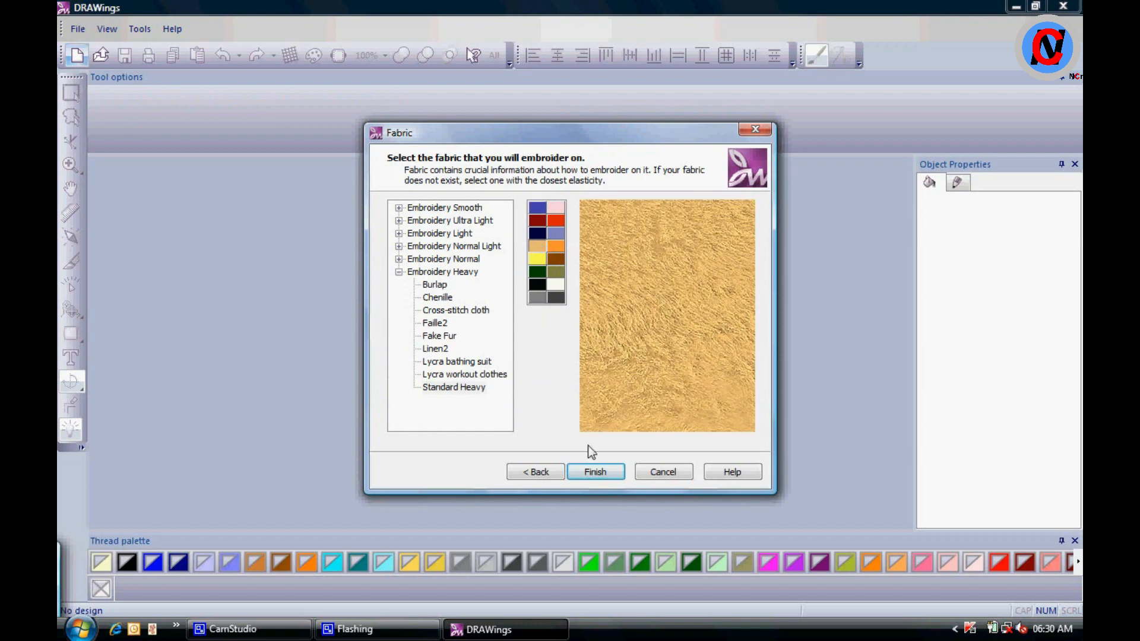
left_click(596, 472)
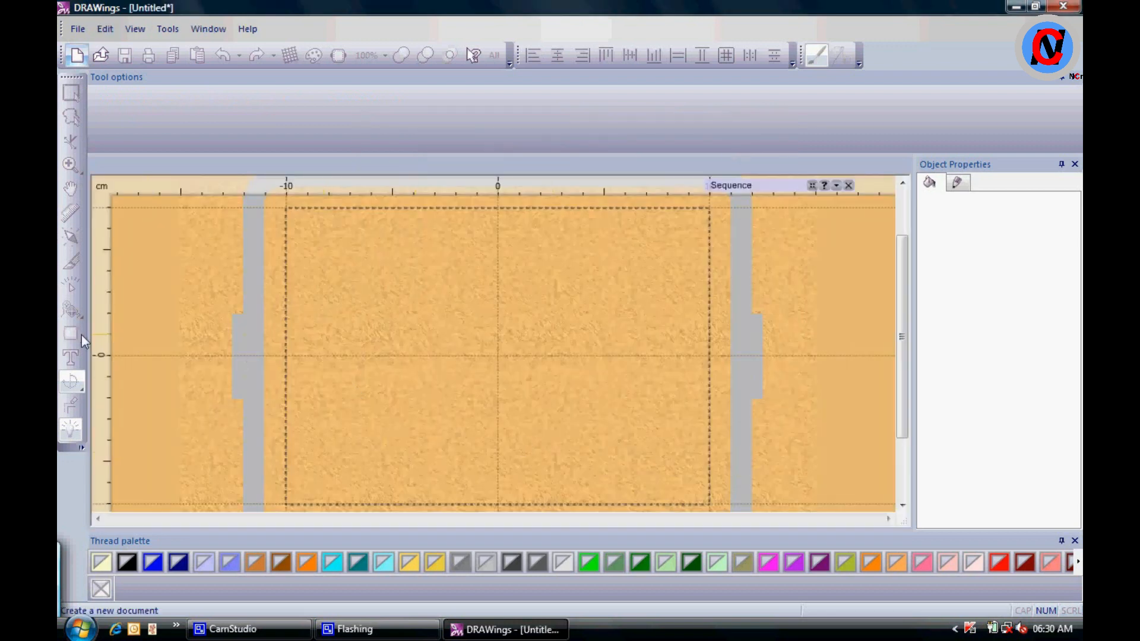
Insert the Wingdings left-pointing hand symbol near the upper edge of the hoop area, about 30 mm wide and 19 mm high
left_click(171, 33)
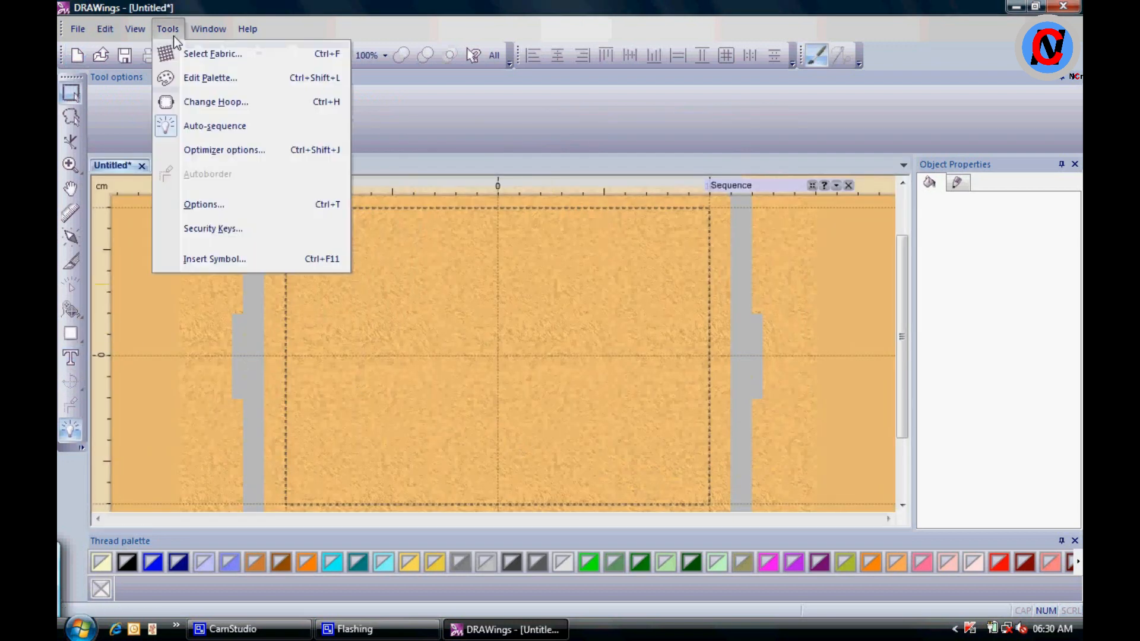
left_click(190, 259)
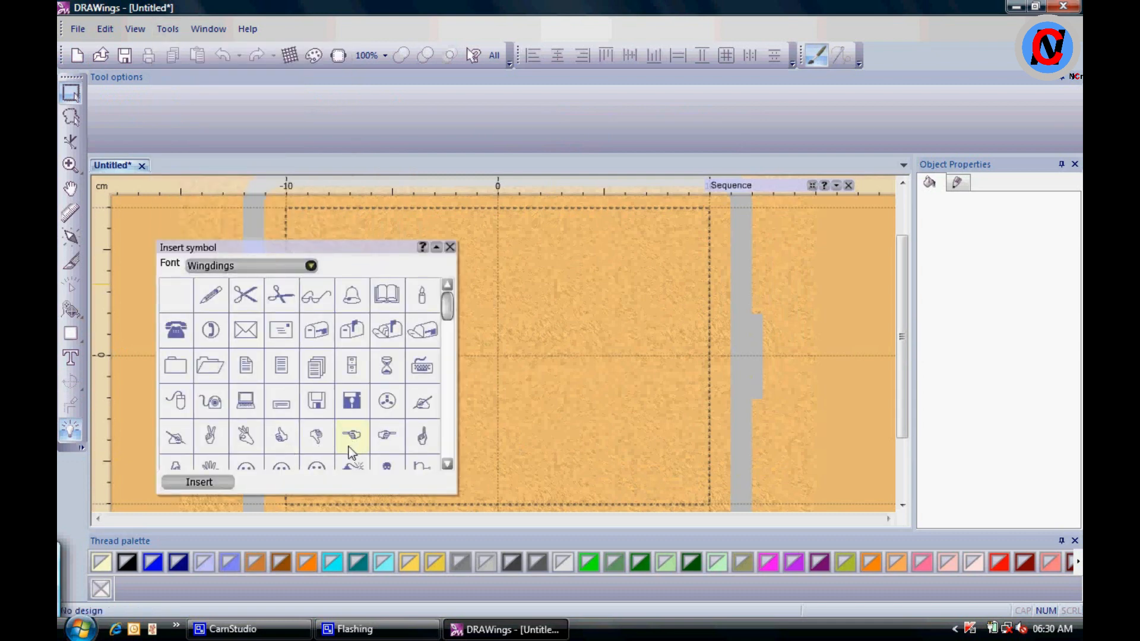
left_click(207, 481)
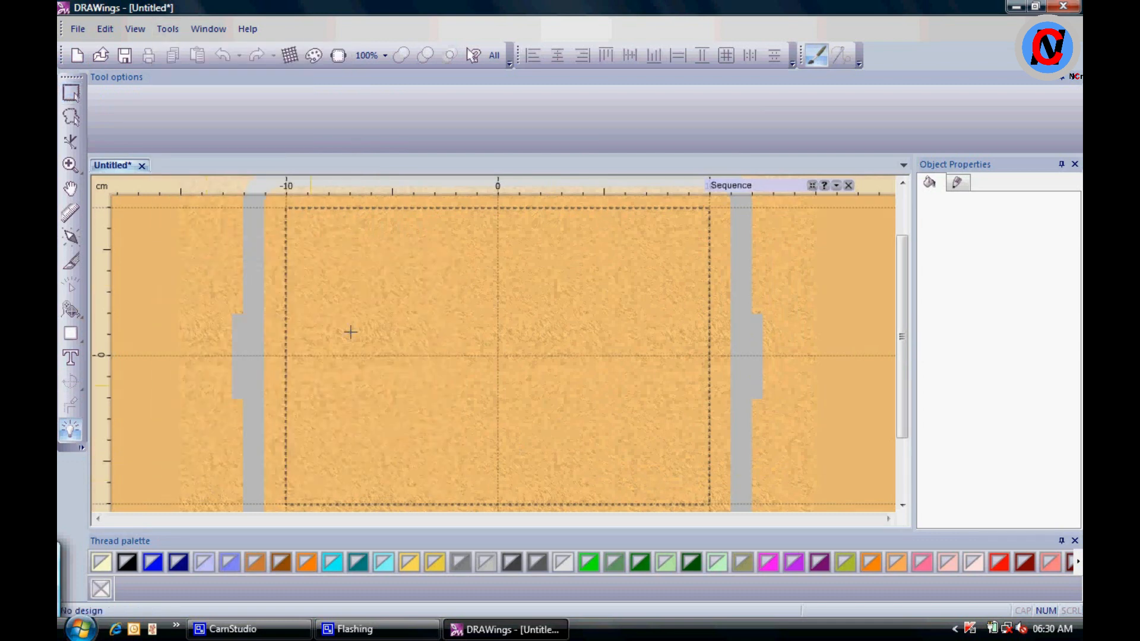
left_click_drag(497, 241, 564, 257)
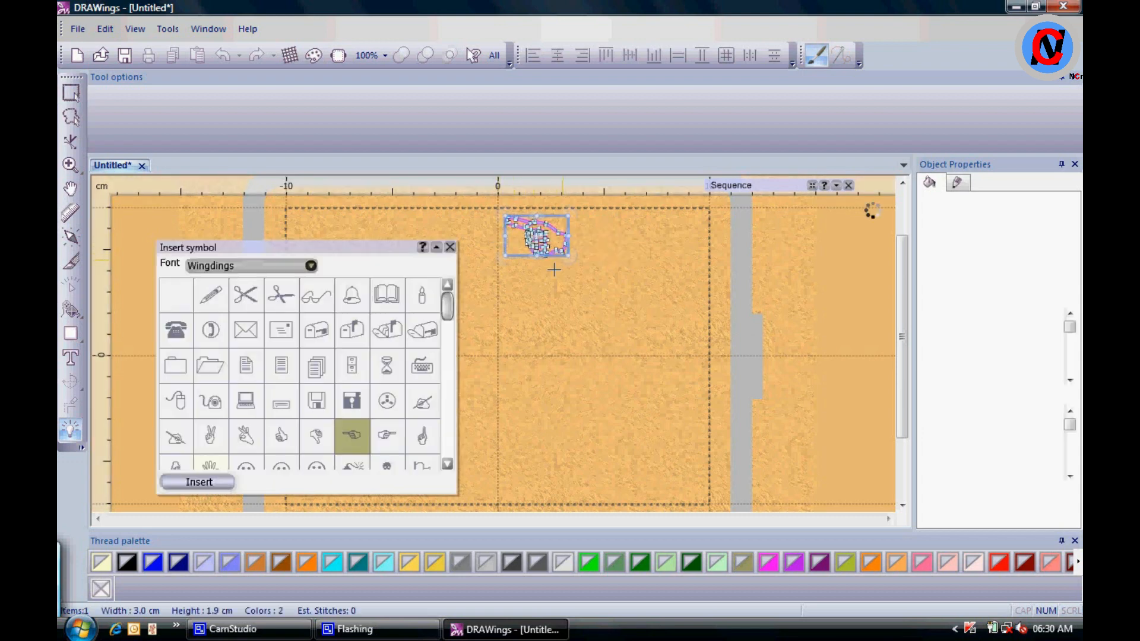
left_click(450, 247)
left_click(539, 290)
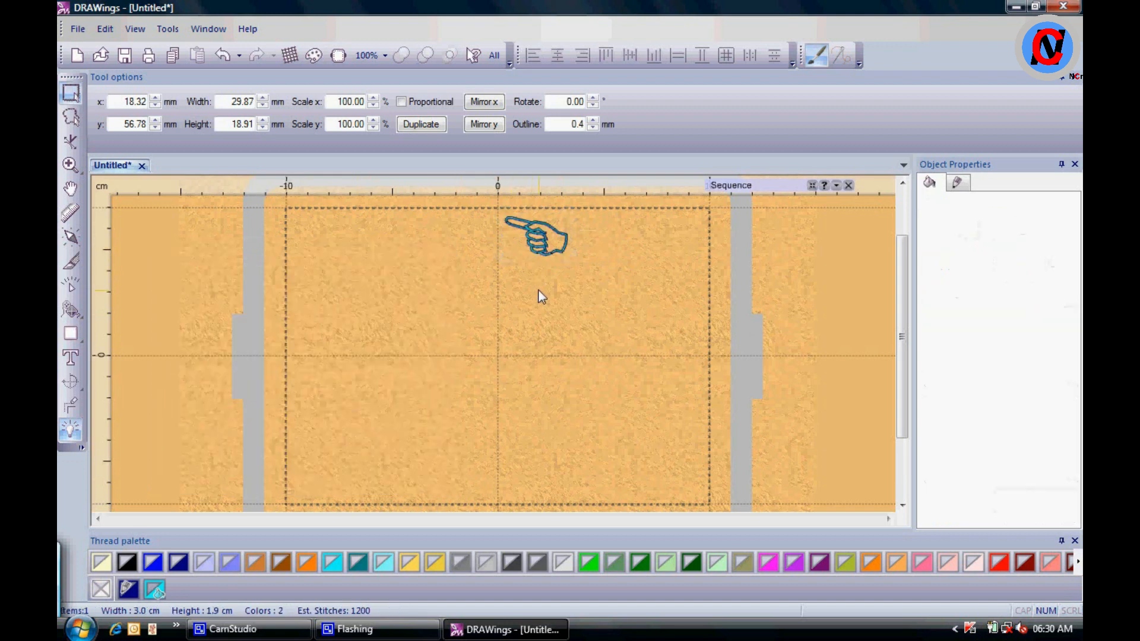
Remove the dark blue outline colour from the hand symbol
scroll(585, 234, "up", 5)
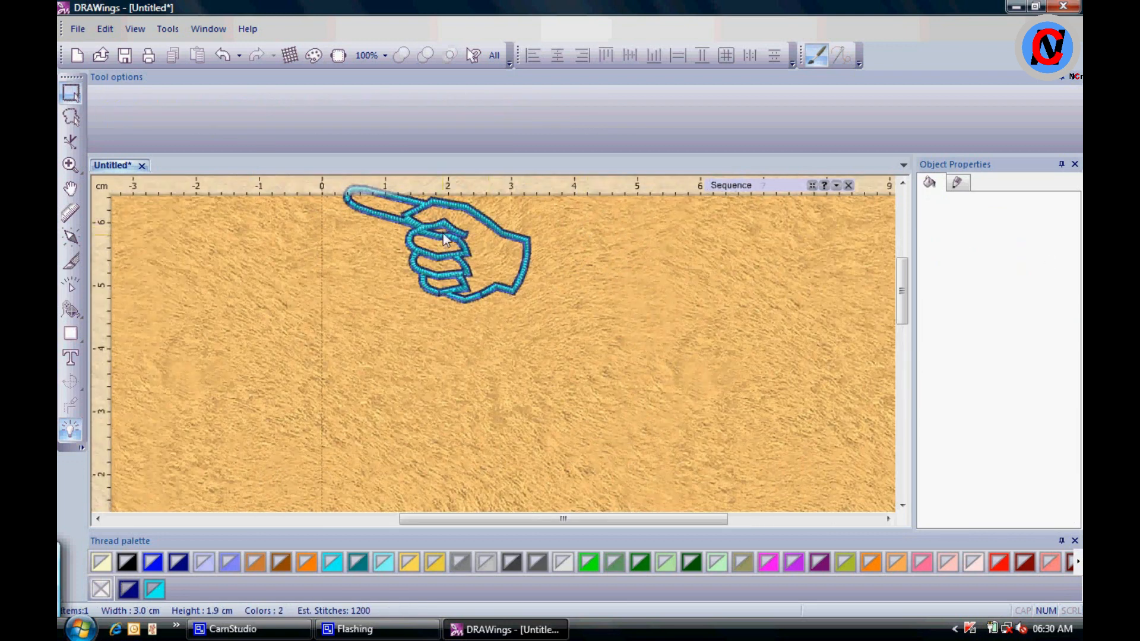
left_click(443, 233)
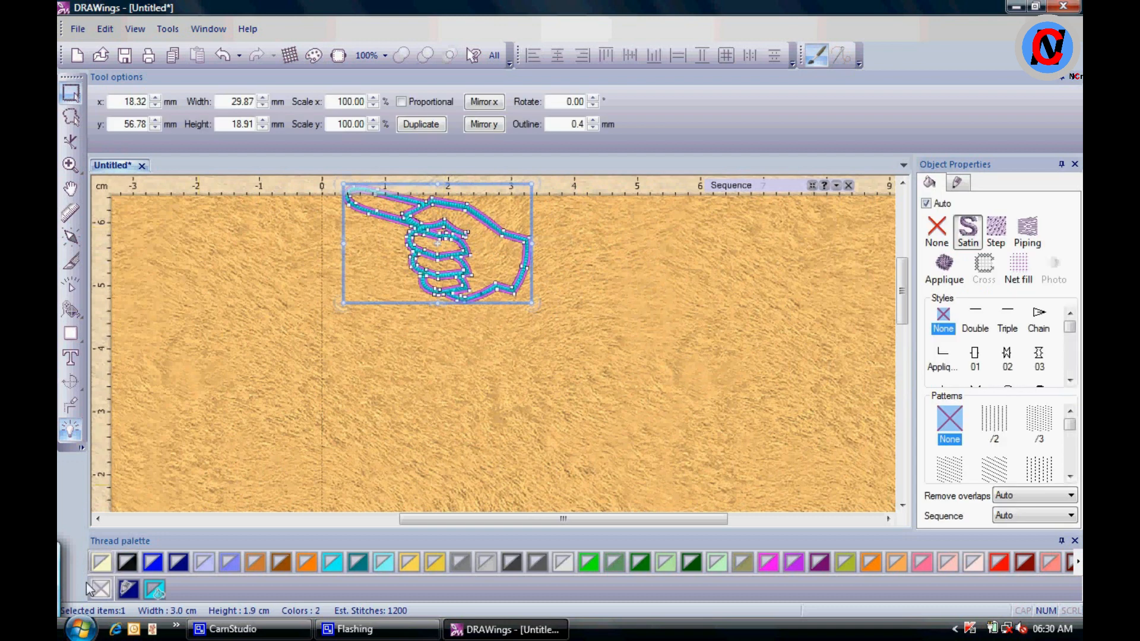
left_click(173, 483)
scroll(222, 425, "down", 3)
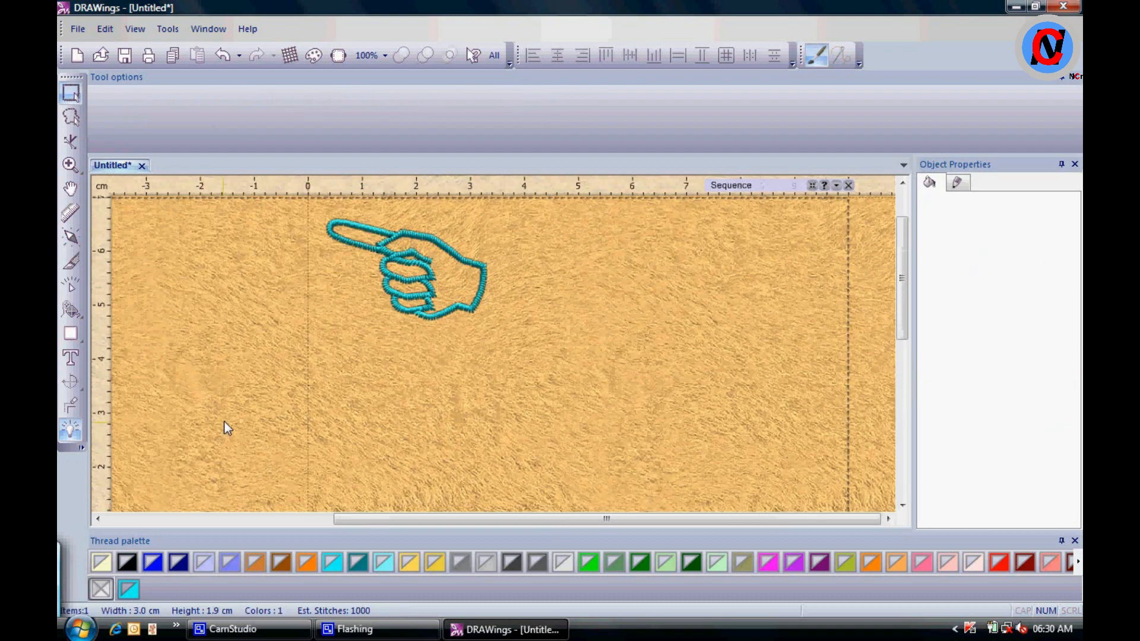
Position the hand symbol at x 0 mm and y 60 mm
left_click(376, 323)
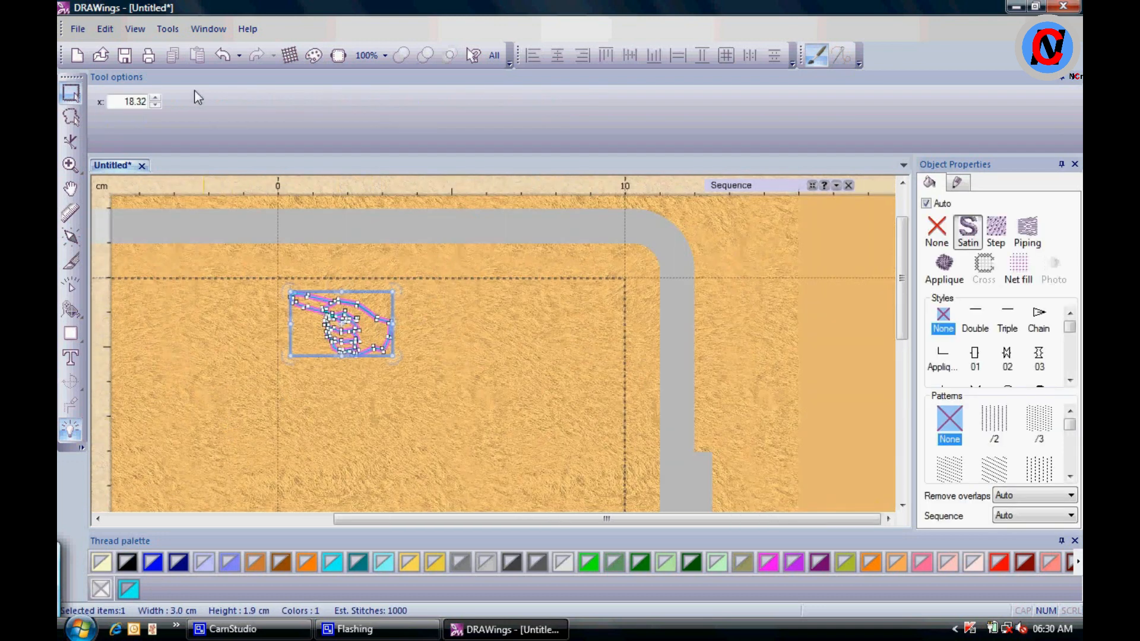
left_click(110, 100)
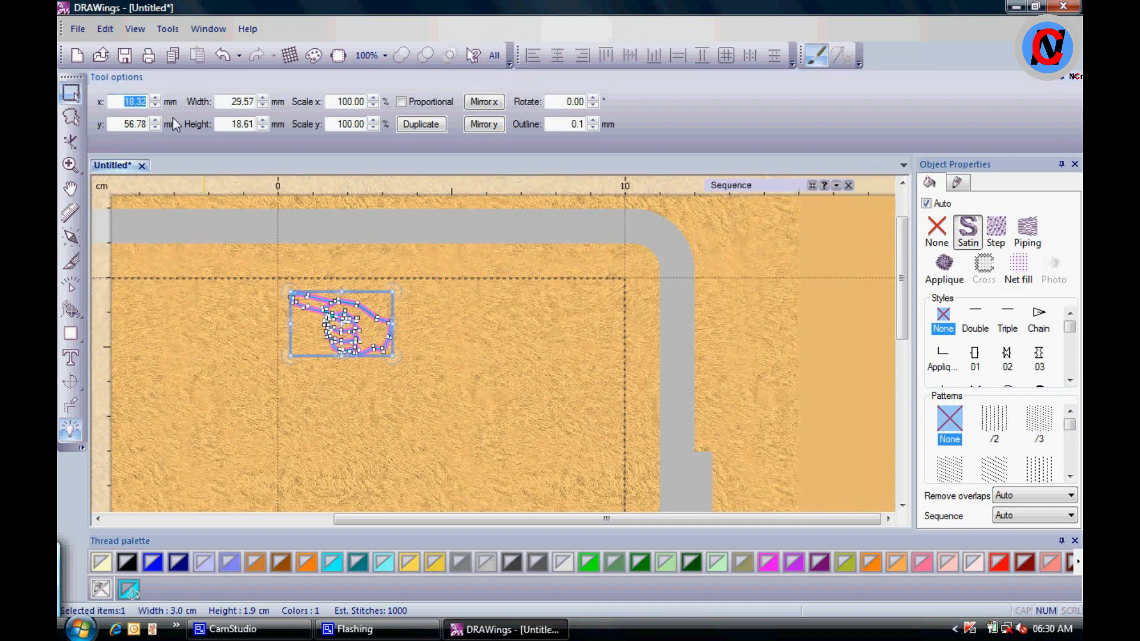
type("0")
key("Tab")
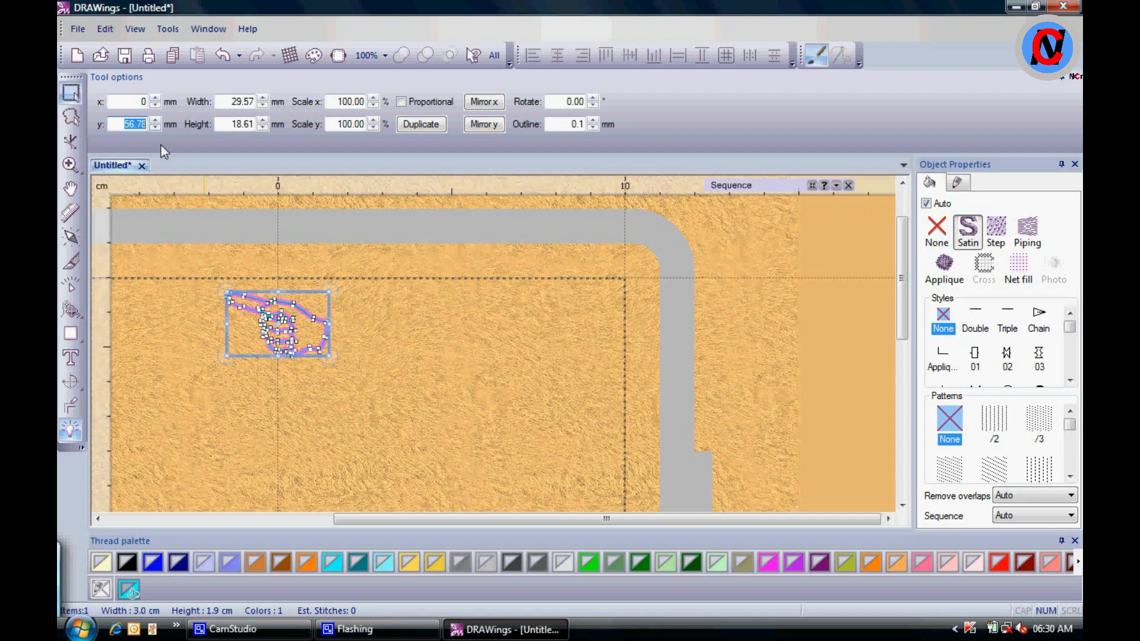
type("60")
left_click(446, 336)
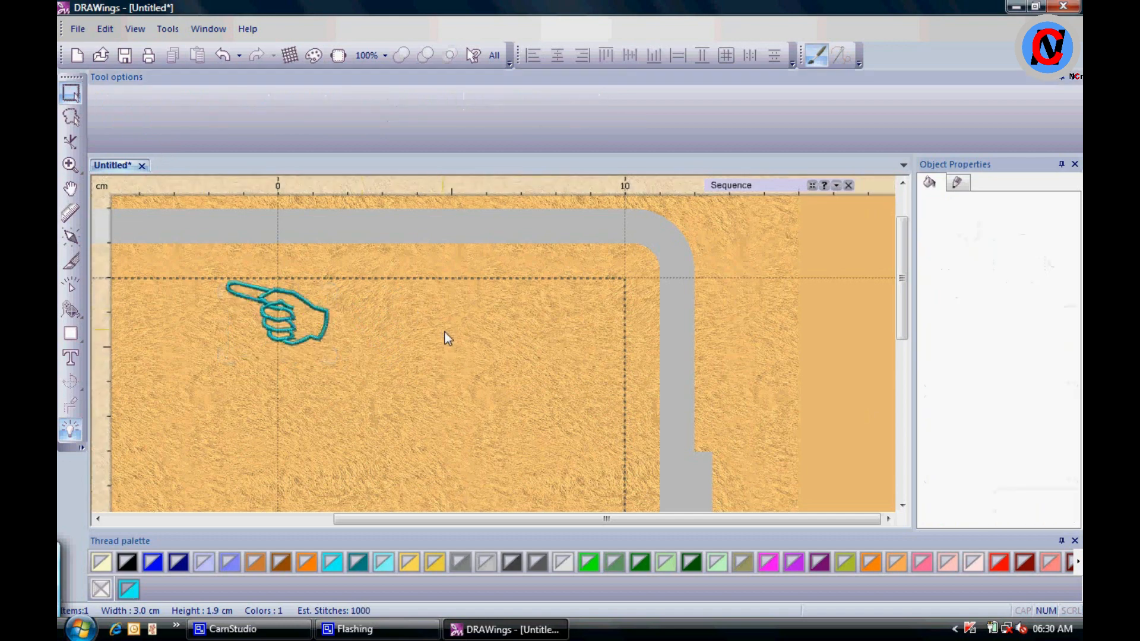
Place the hand's rotation centre at the centre of the hoop
scroll(446, 333, "down", 3)
scroll(443, 336, "up", 3)
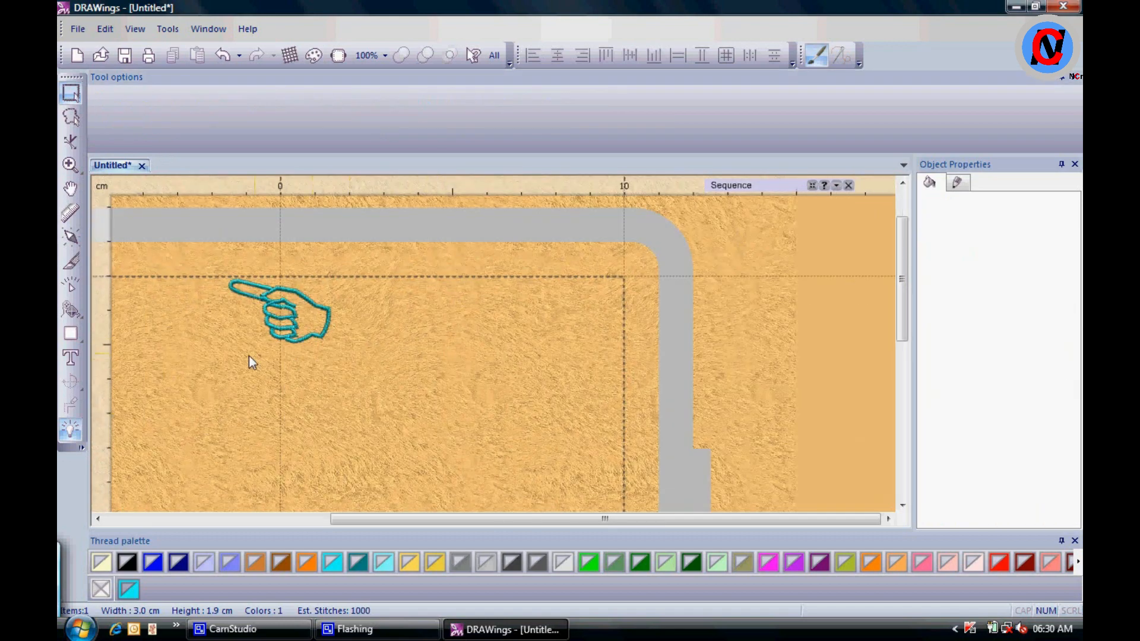
scroll(239, 363, "up", 2)
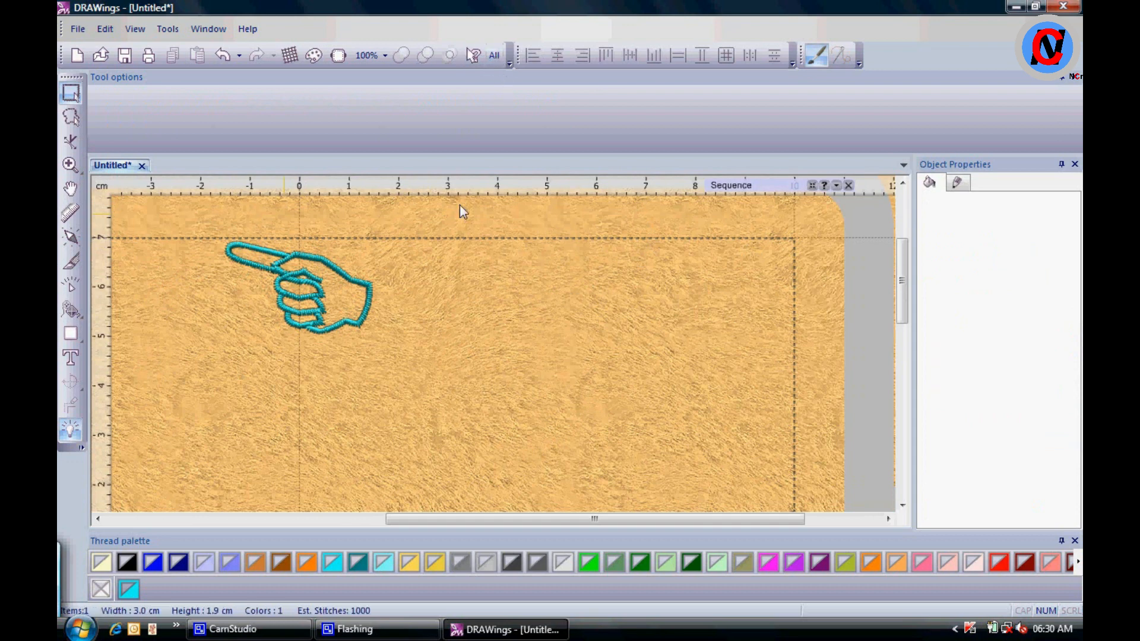
left_click(494, 55)
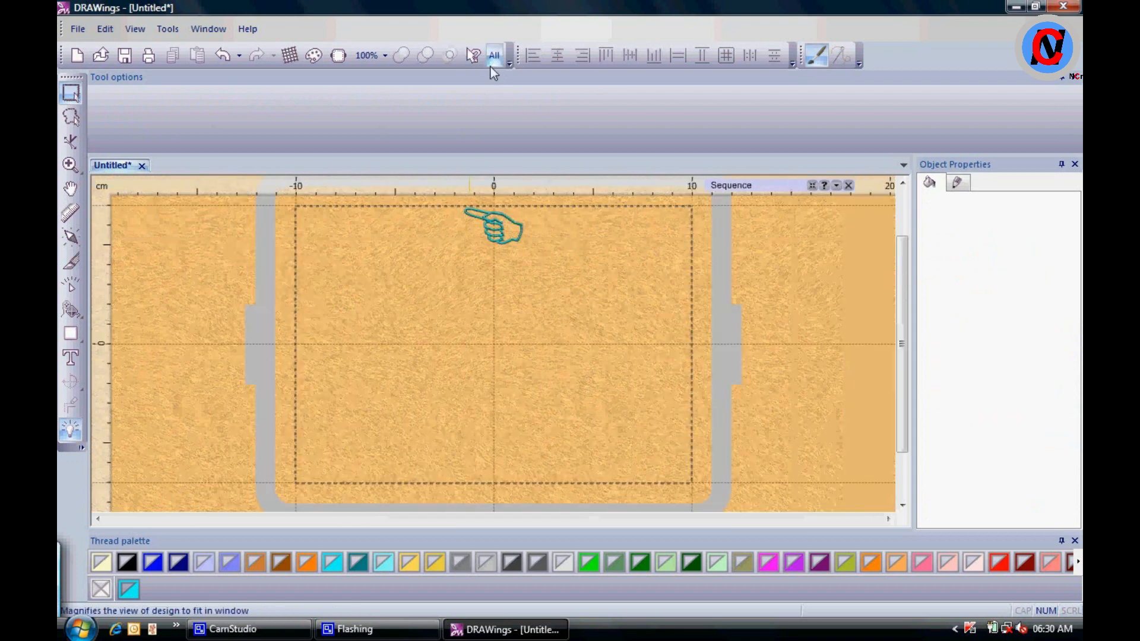
left_click(486, 220)
scroll(498, 244, "up", 2)
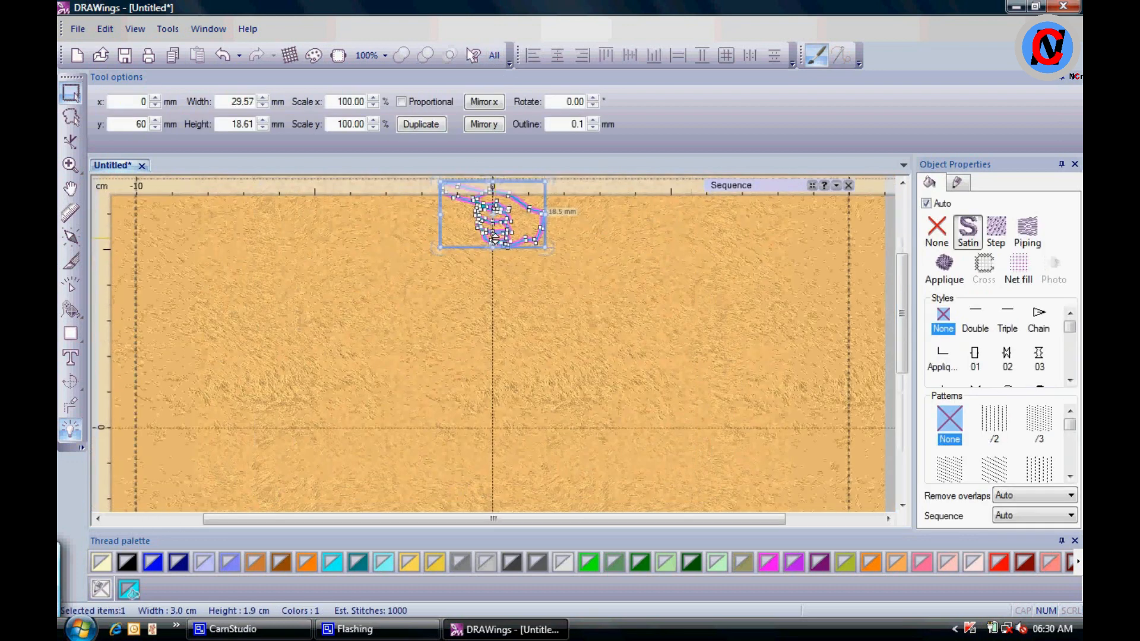
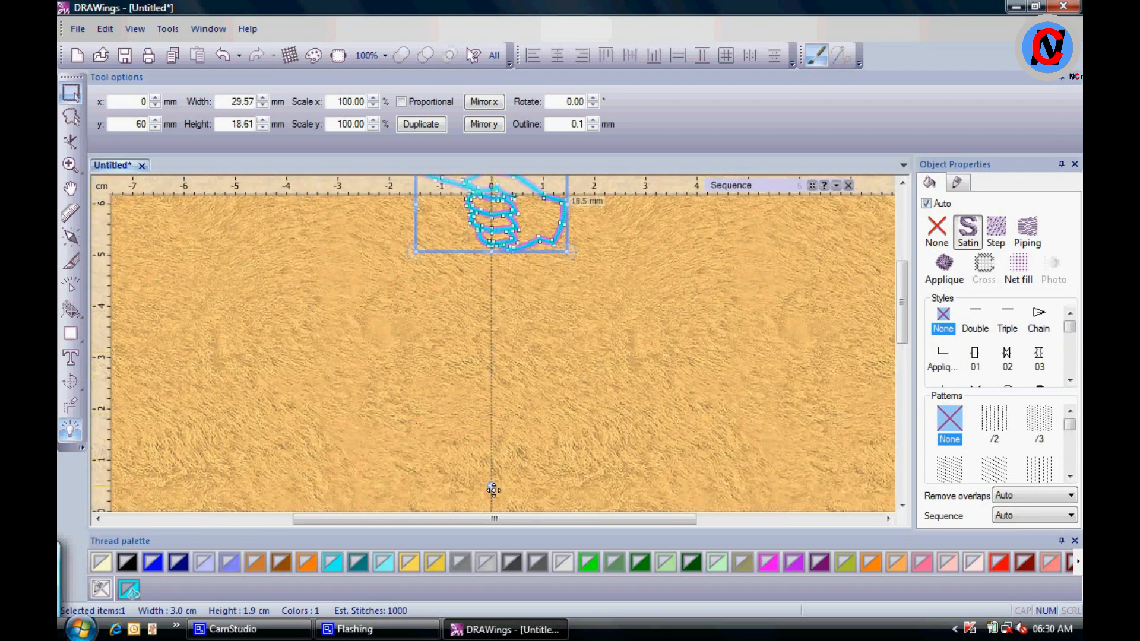
scroll(494, 499, "down", 1)
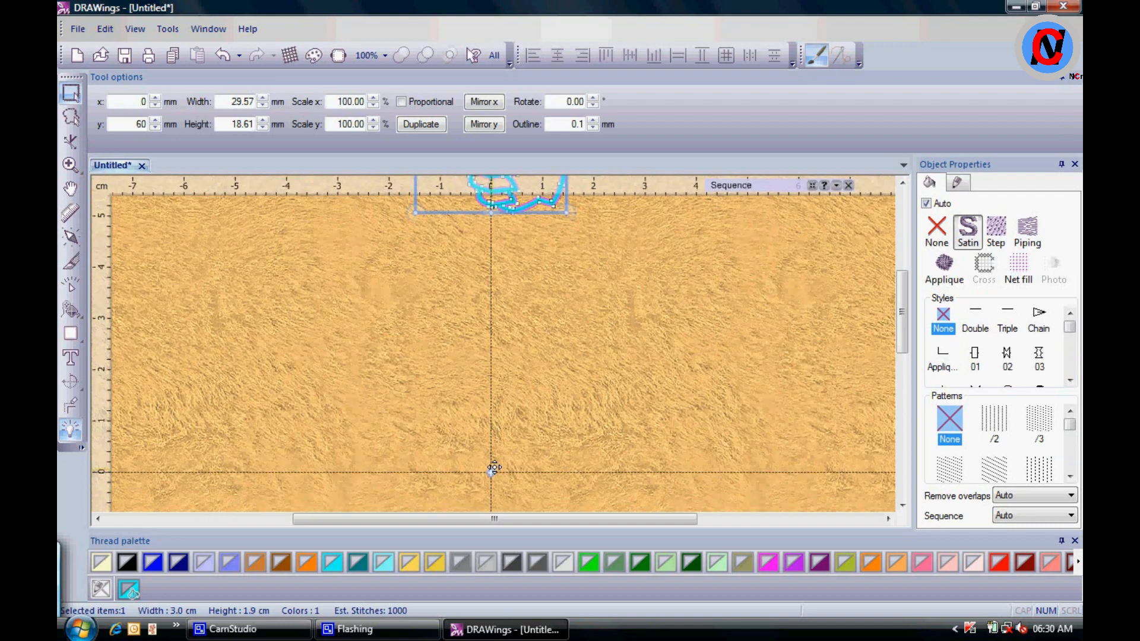
scroll(505, 469, "down", 2)
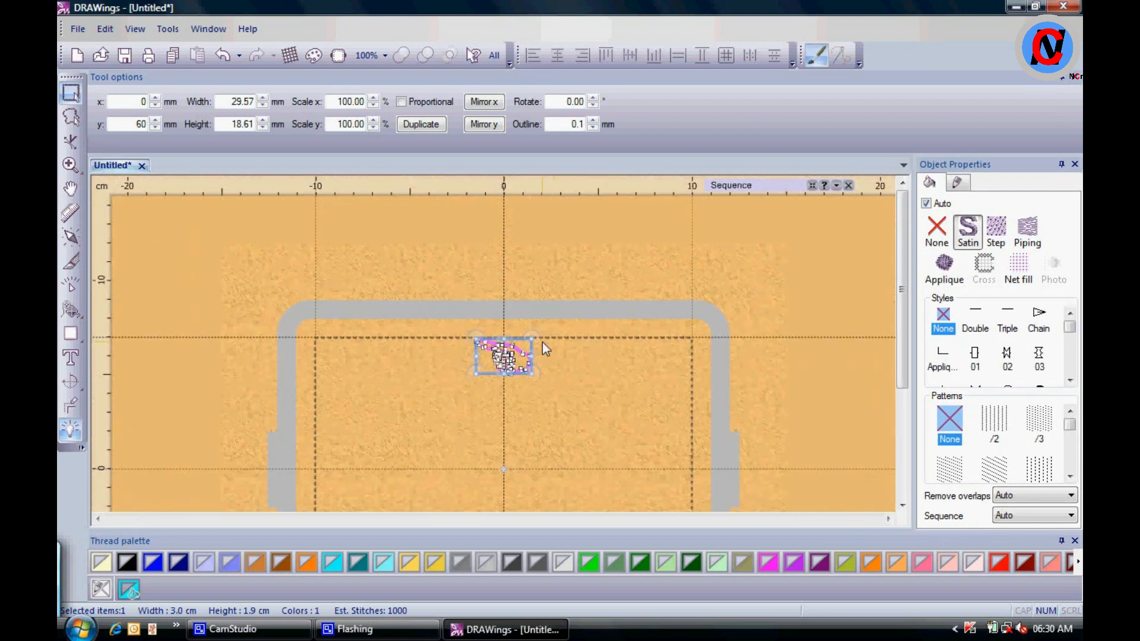
Make a rotated copy of the hand about the hoop centre and repeat the duplication until eight hands form a ring
left_click_drag(536, 341, 608, 384)
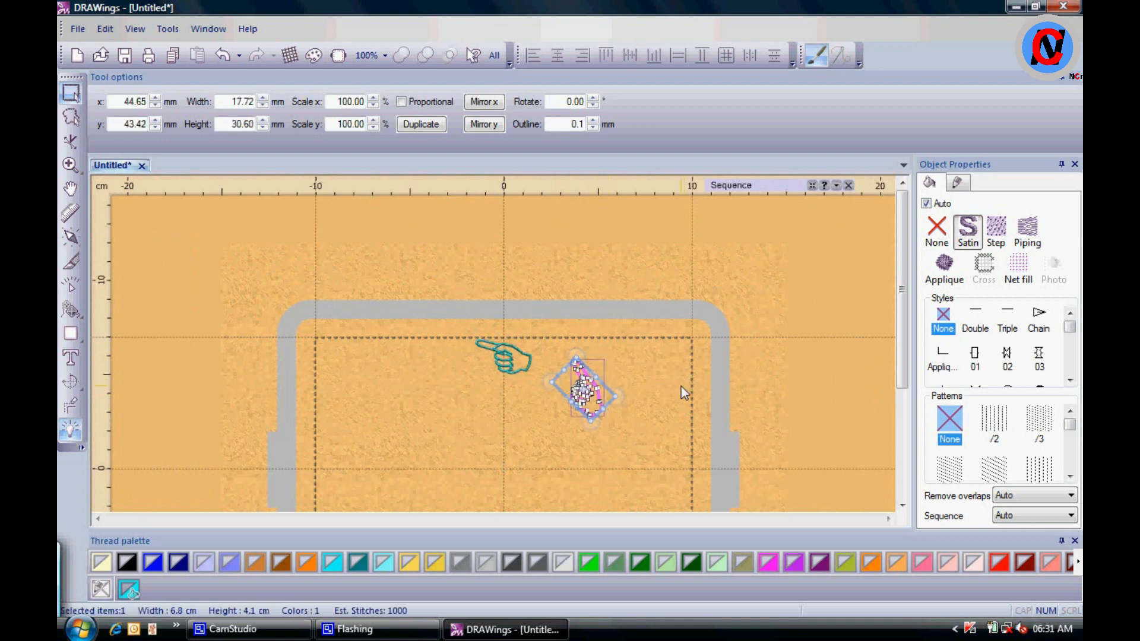
key("ctrl+d")
key("ctrl+d")
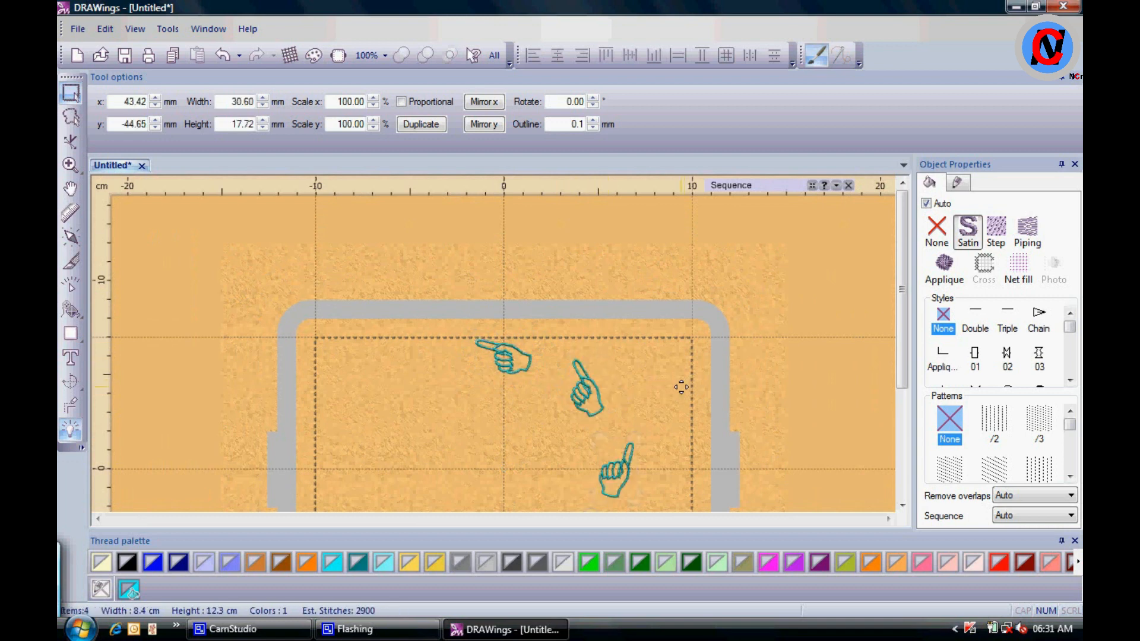
key("ctrl+d")
key("ctrl+d")
key("ctrl+d")
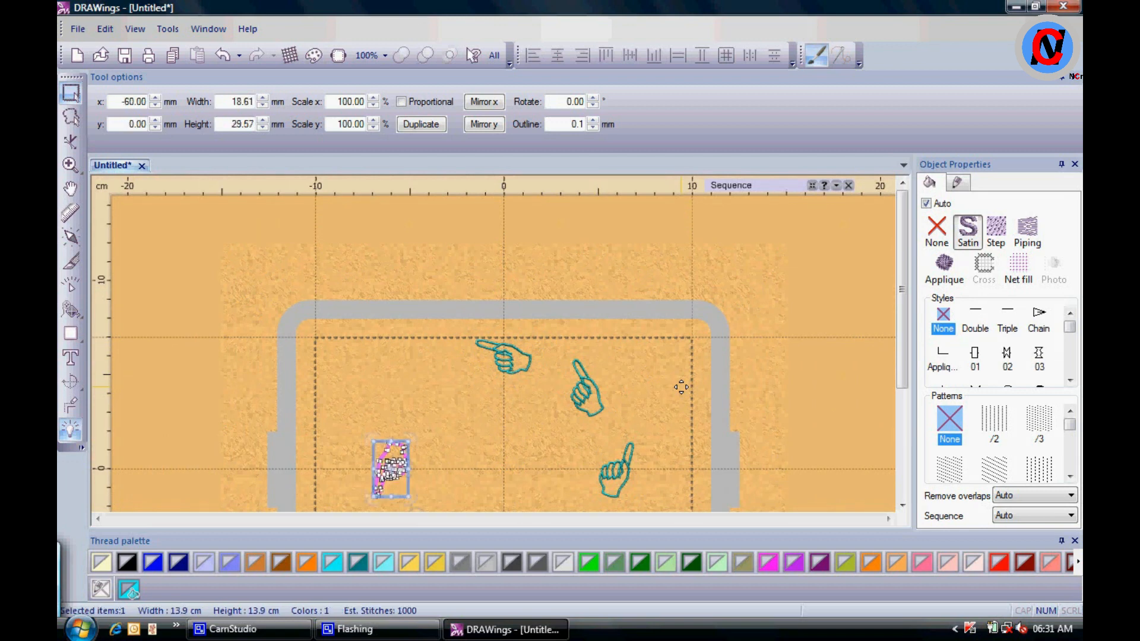
key("ctrl+d")
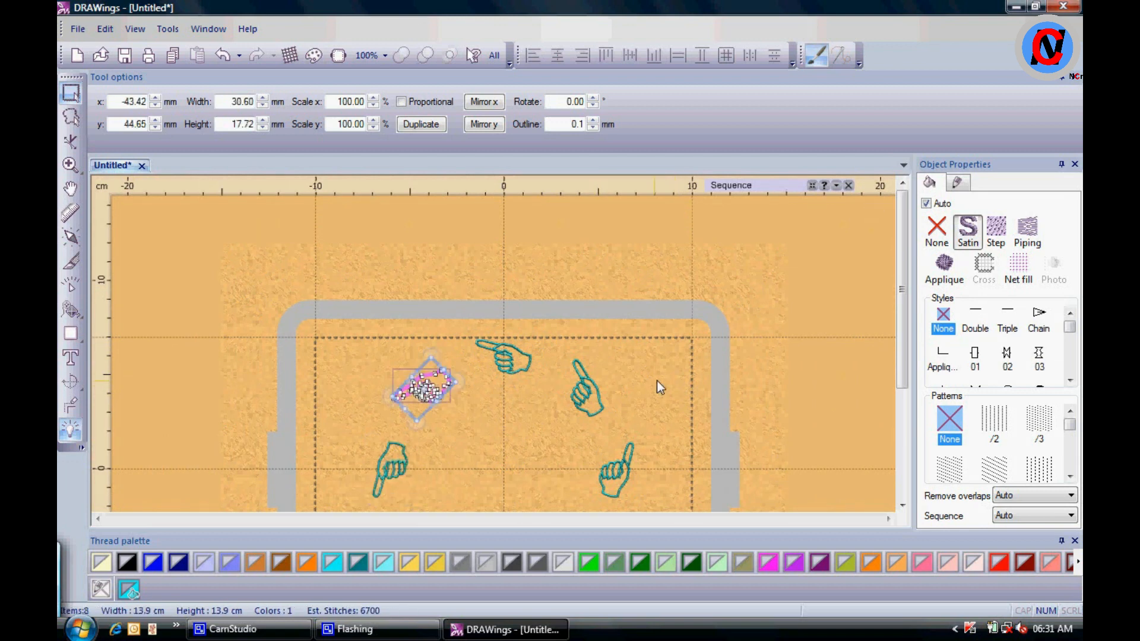
left_click(657, 381)
left_click(494, 55)
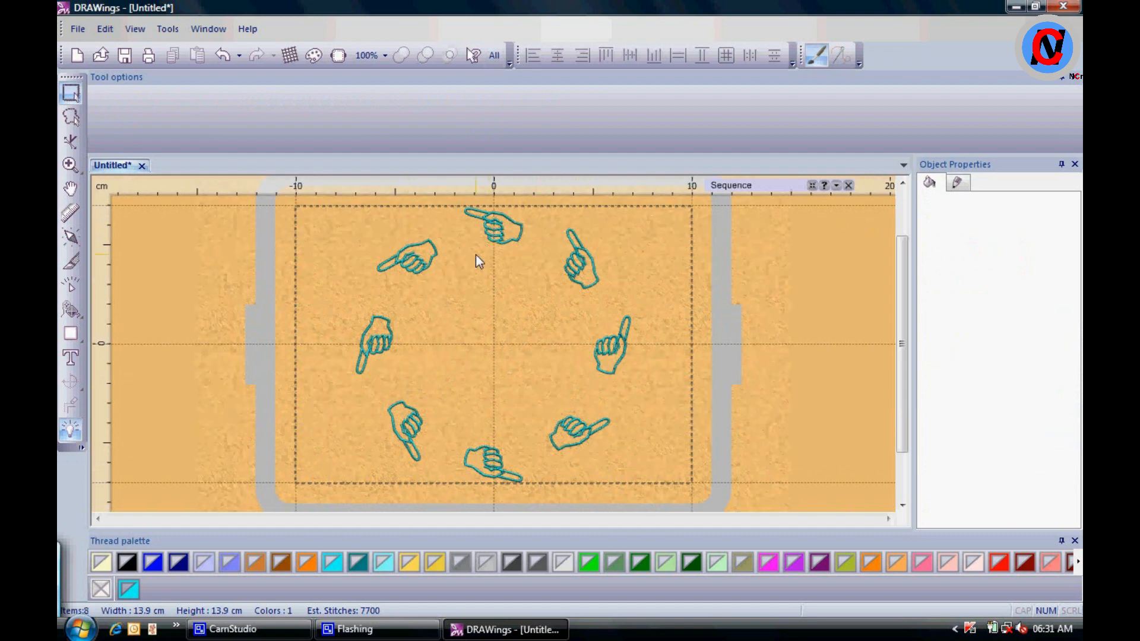
Undo the rotated duplicates so that only the original hand is left
left_click(223, 56)
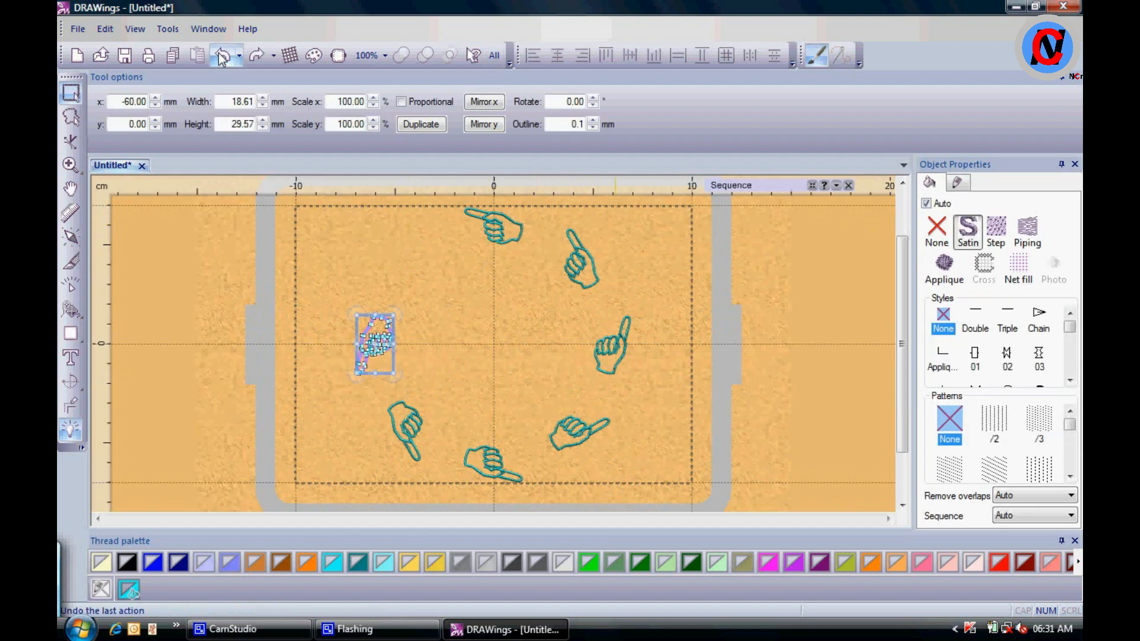
left_click(223, 56)
left_click(223, 57)
left_click(222, 57)
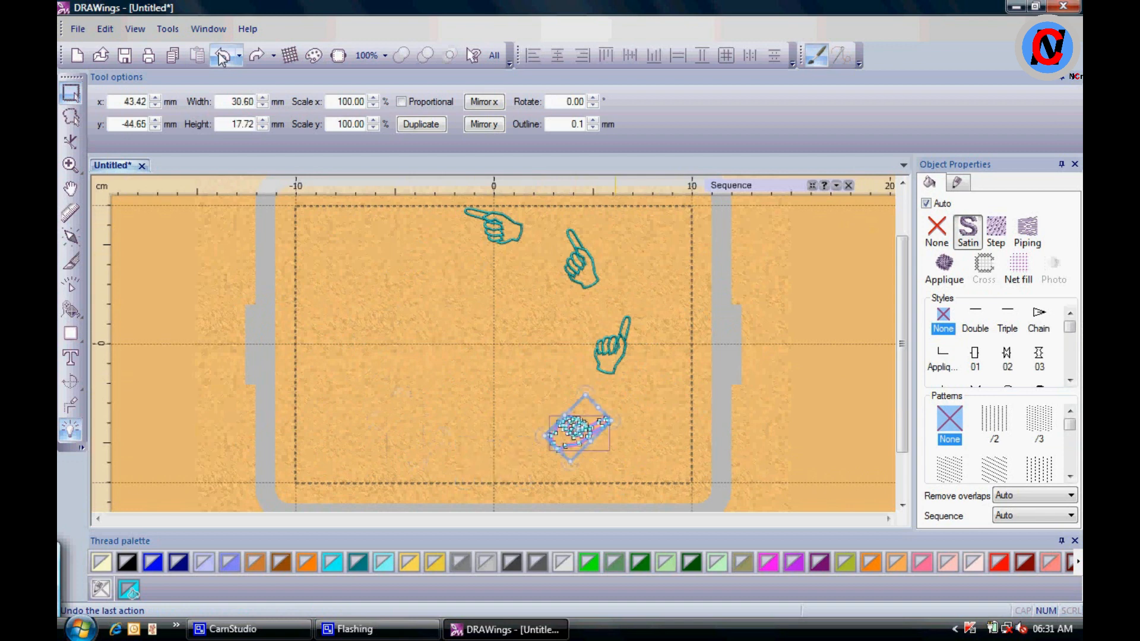
left_click(223, 56)
left_click(222, 57)
left_click(223, 57)
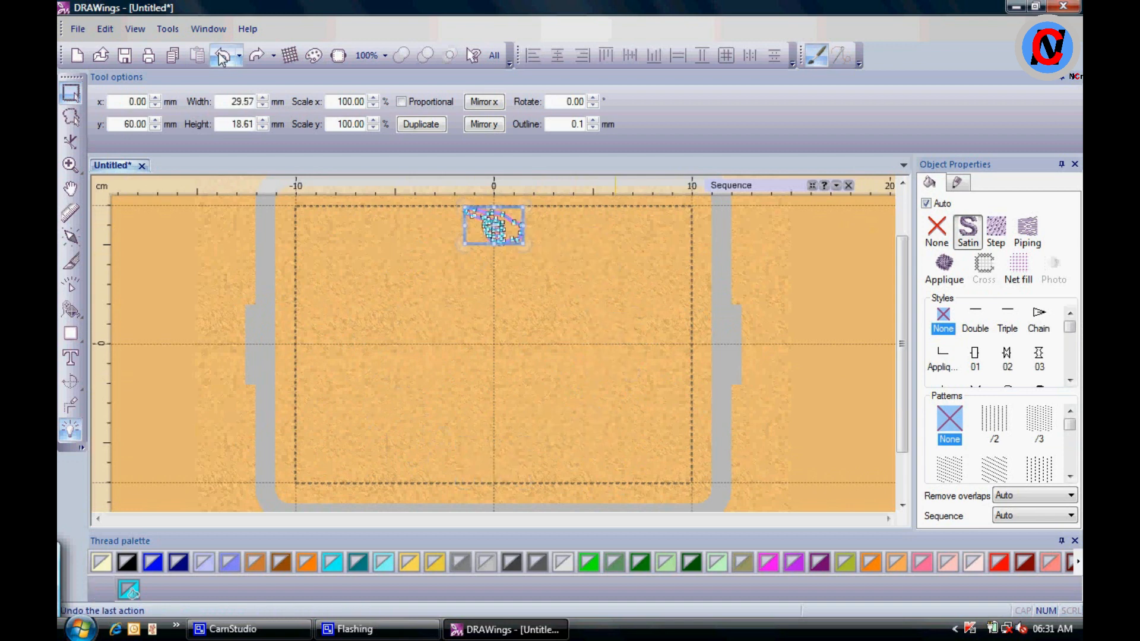
left_click(399, 276)
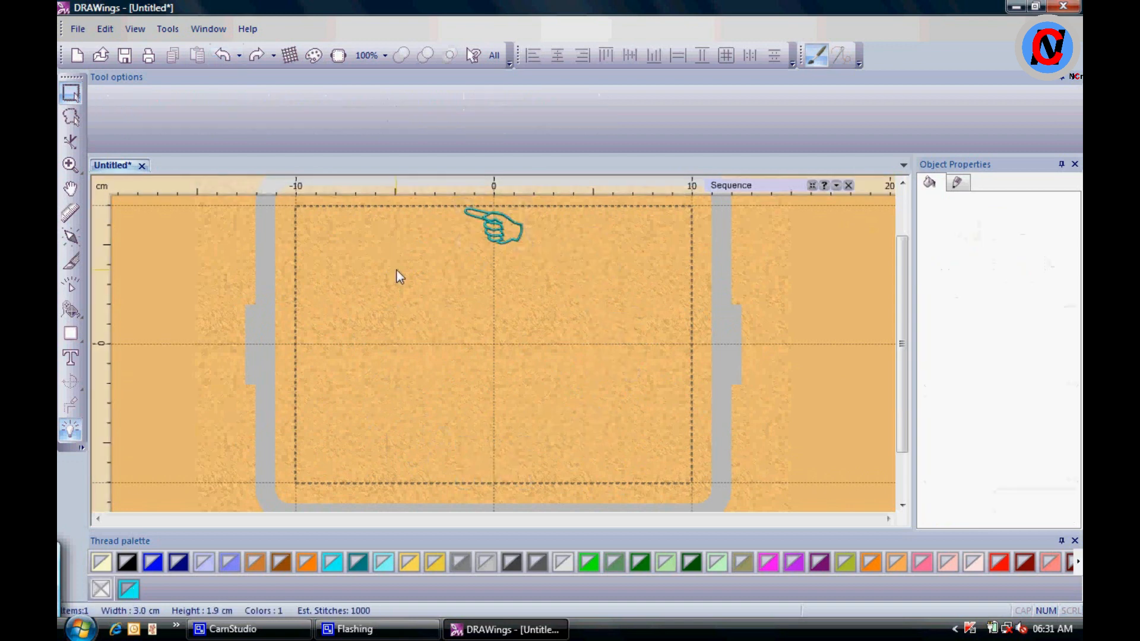
Start a circular array of the hand with a step count of 8, a 45° step angle and a 90° end angle
left_click(471, 217)
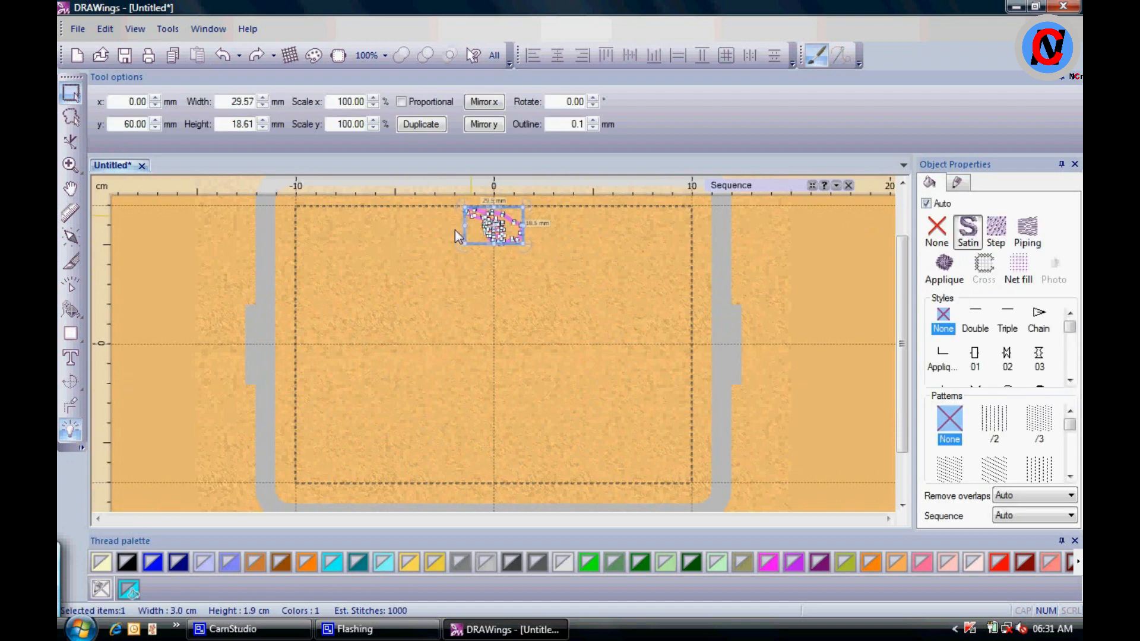
left_click(73, 383)
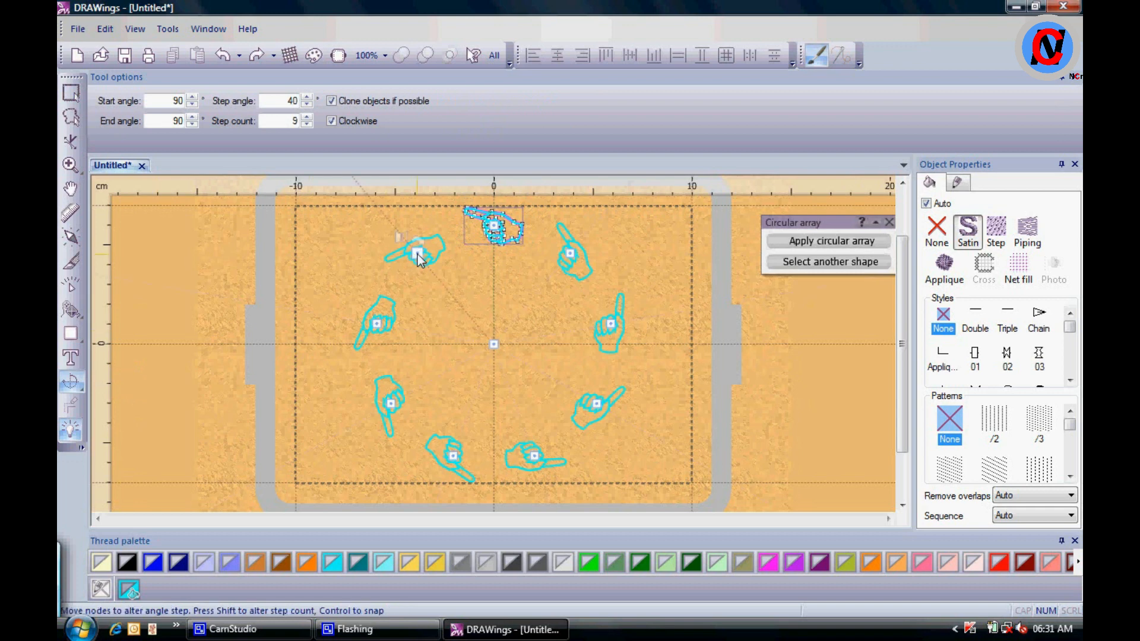
left_click_drag(409, 257, 400, 322)
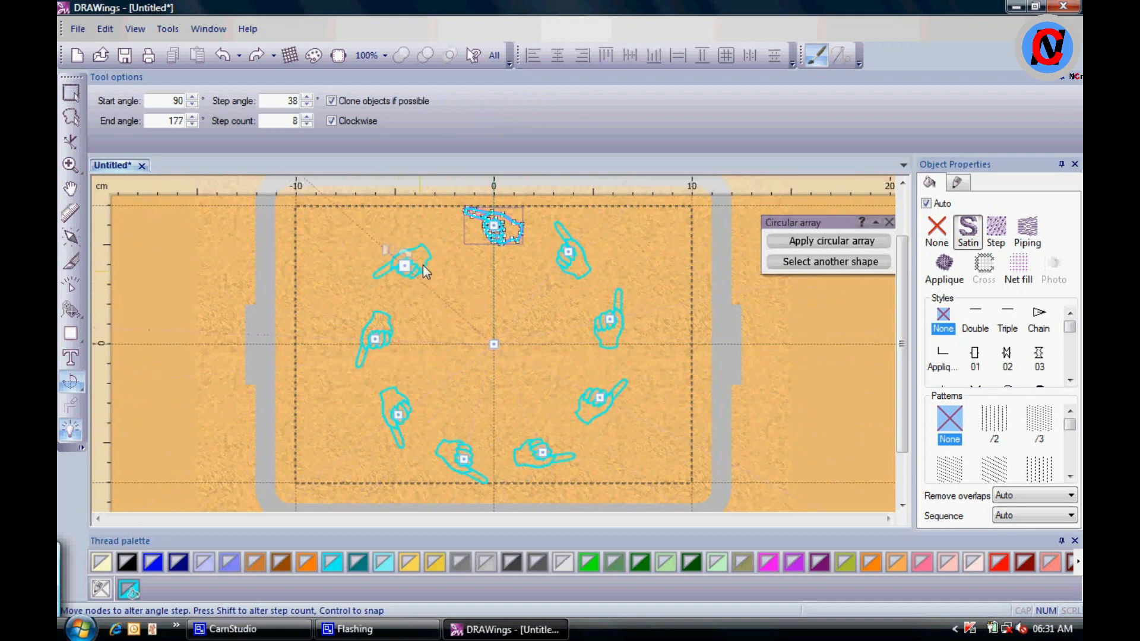
left_click_drag(425, 271, 496, 230)
scroll(508, 292, "down", 1)
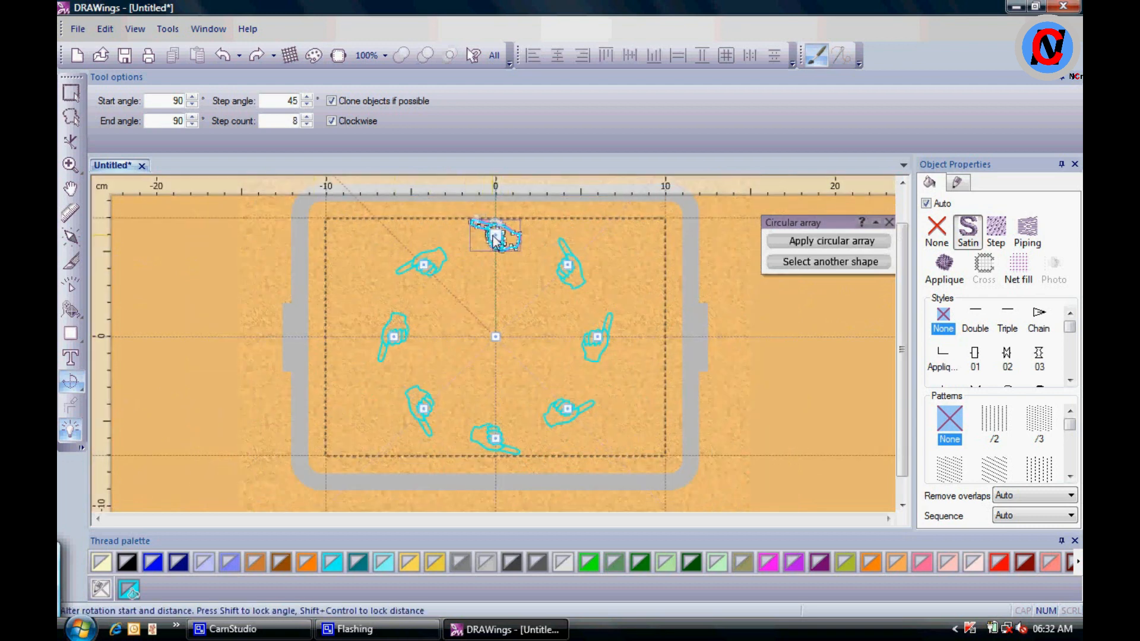
Pull the array's first hand inward and around the centre to tighten the ring and set the start angle to 283°
left_click_drag(497, 236, 511, 423)
scroll(511, 359, "up", 1)
scroll(511, 358, "up", 1)
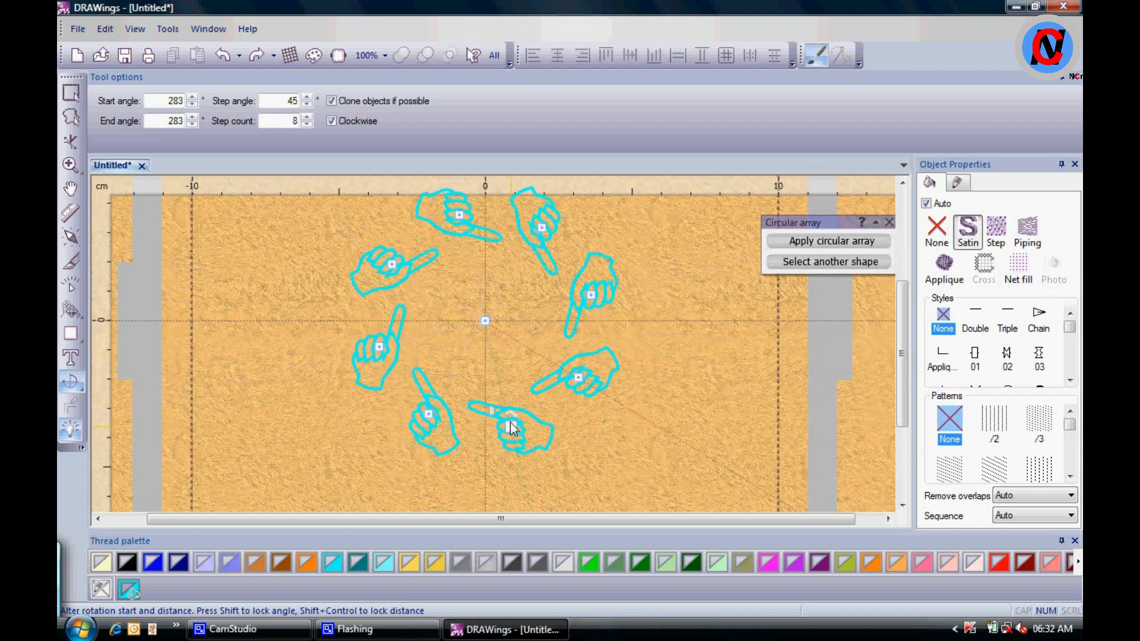
Rotate and mirror individual hands in the circular array so that their orientations vary around the ring
scroll(603, 309, "up", 2)
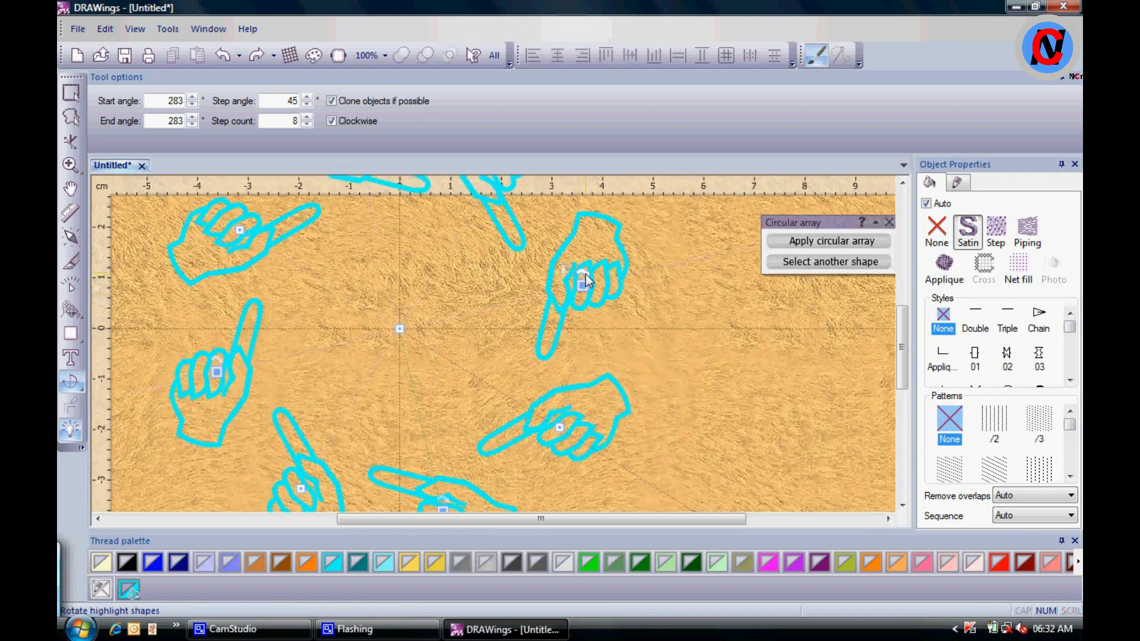
left_click_drag(585, 280, 587, 282)
scroll(567, 447, "up", 3)
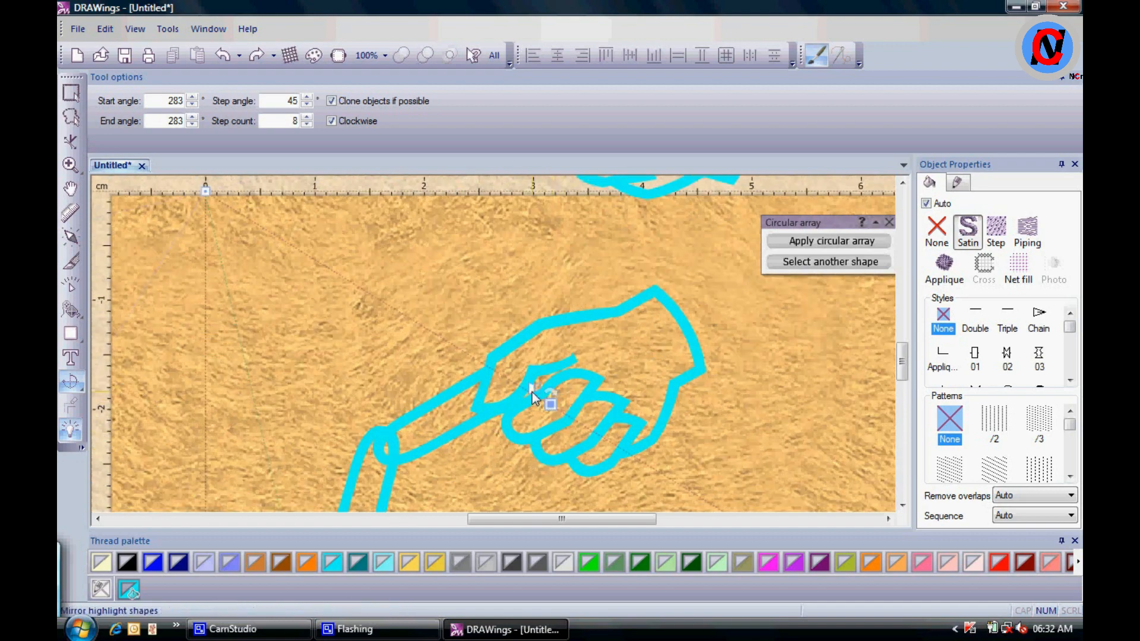
left_click(532, 391)
scroll(532, 390, "down", 2)
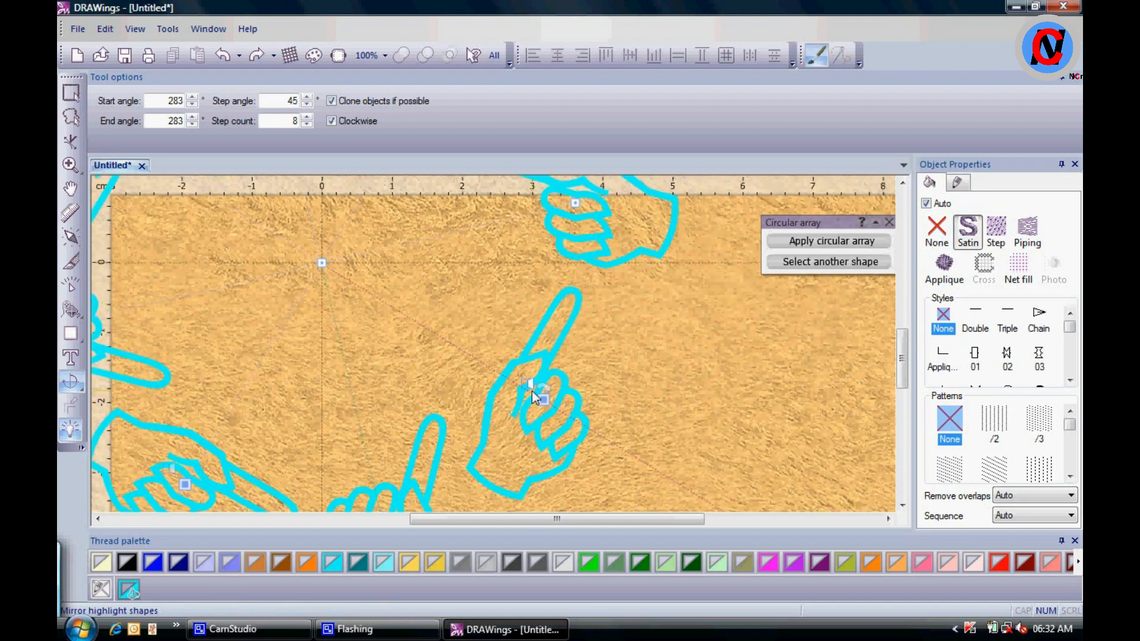
scroll(531, 391, "down", 2)
scroll(586, 366, "down", 2)
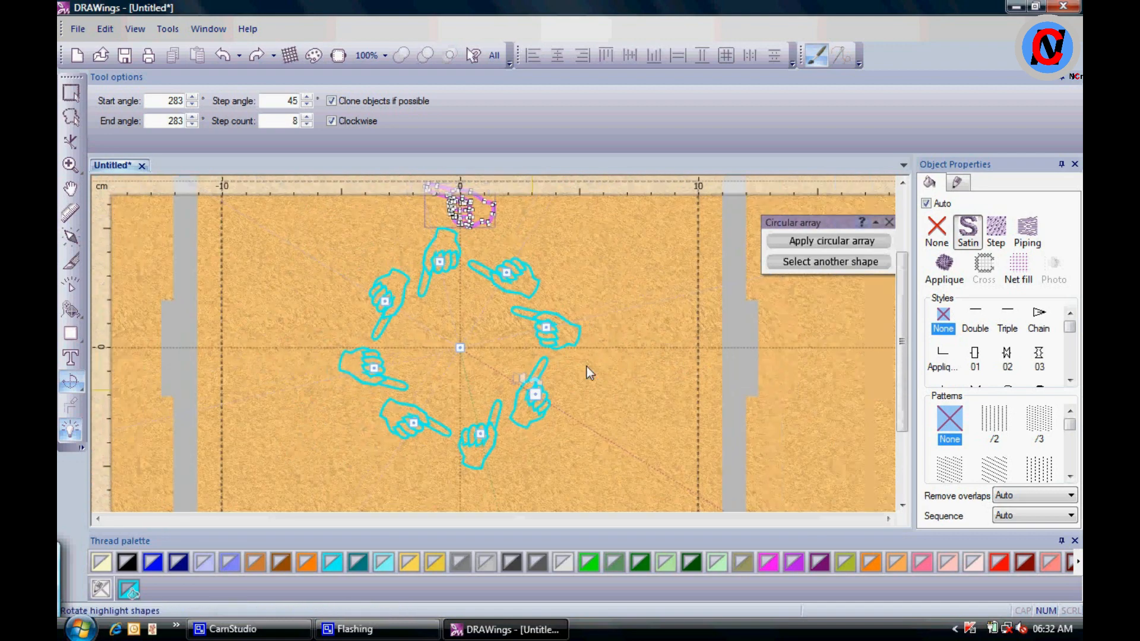
Apply the circular array to the eight pointing hands and view the whole ring
left_click(804, 240)
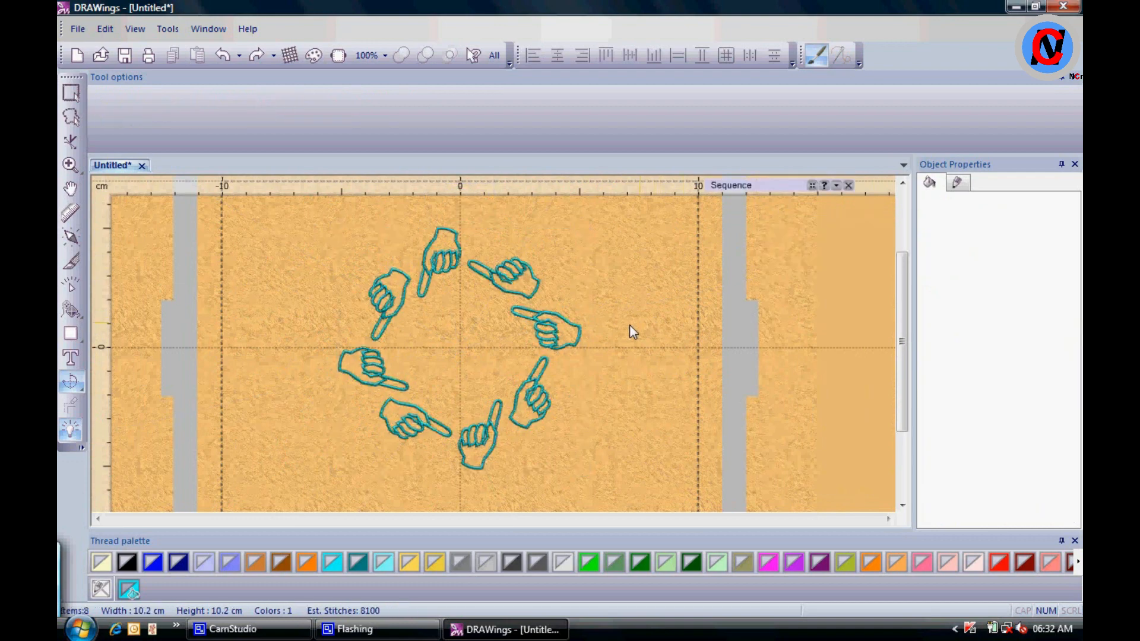
scroll(485, 400, "up", 2)
scroll(484, 399, "down", 2)
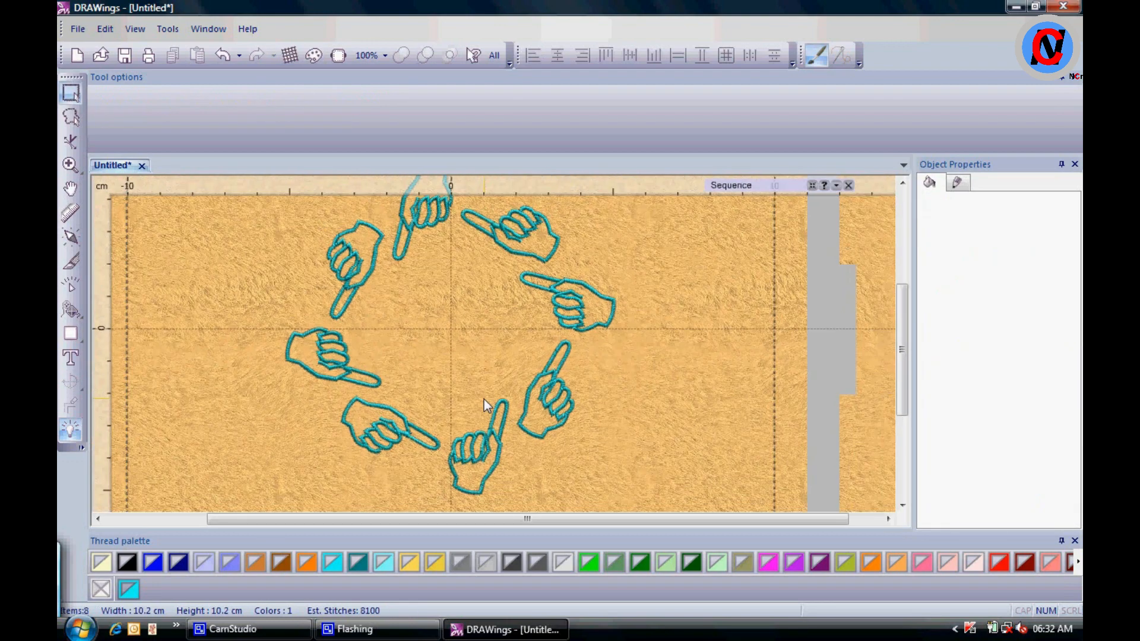
scroll(484, 406, "down", 1)
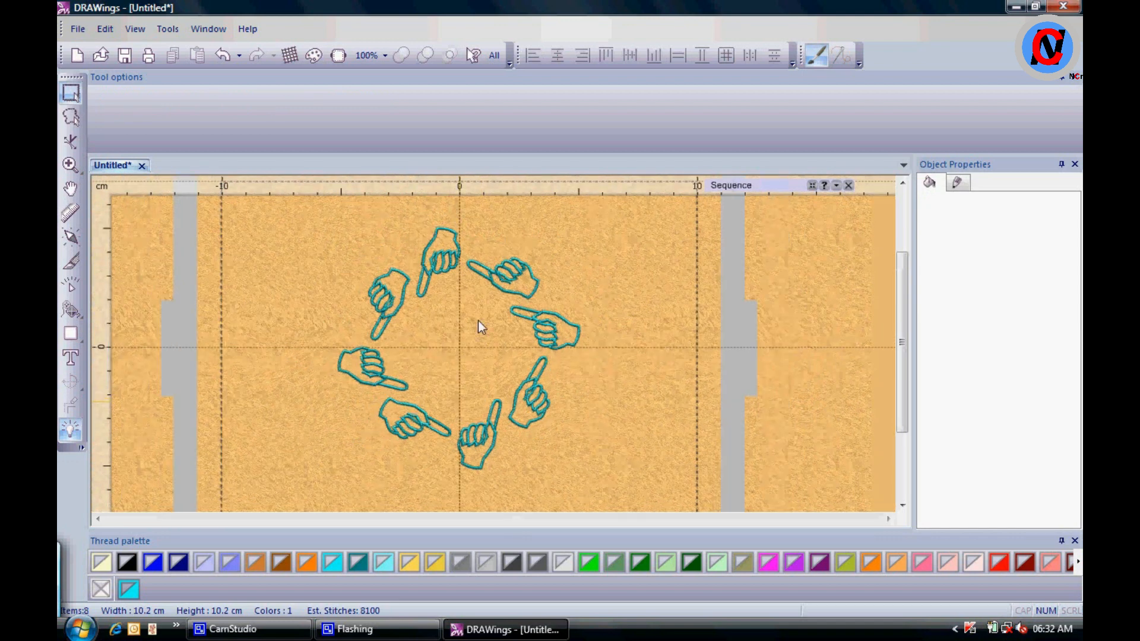
left_click(494, 58)
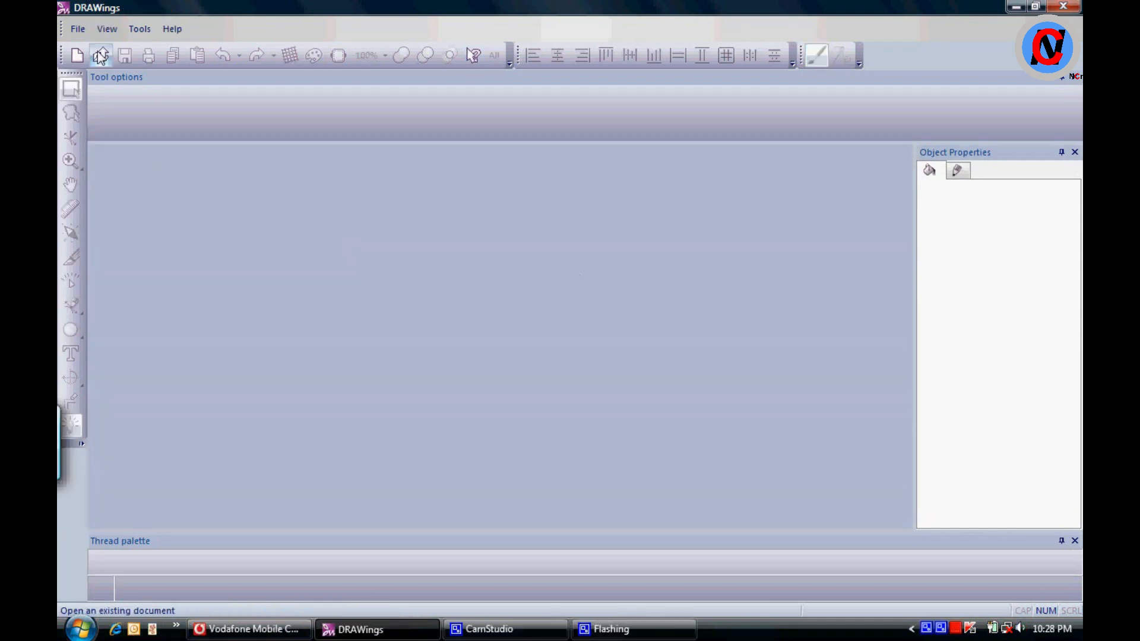
Create a new graphic design with the Janome 140 x 200 hoop and an orange fabric colour
left_click(77, 56)
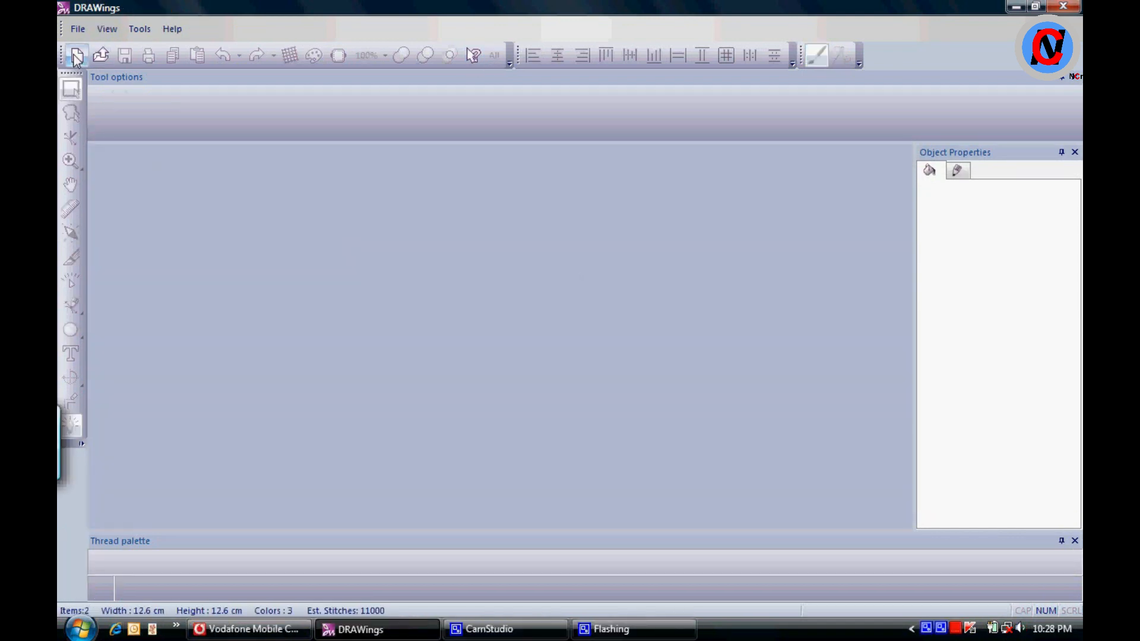
left_click(612, 472)
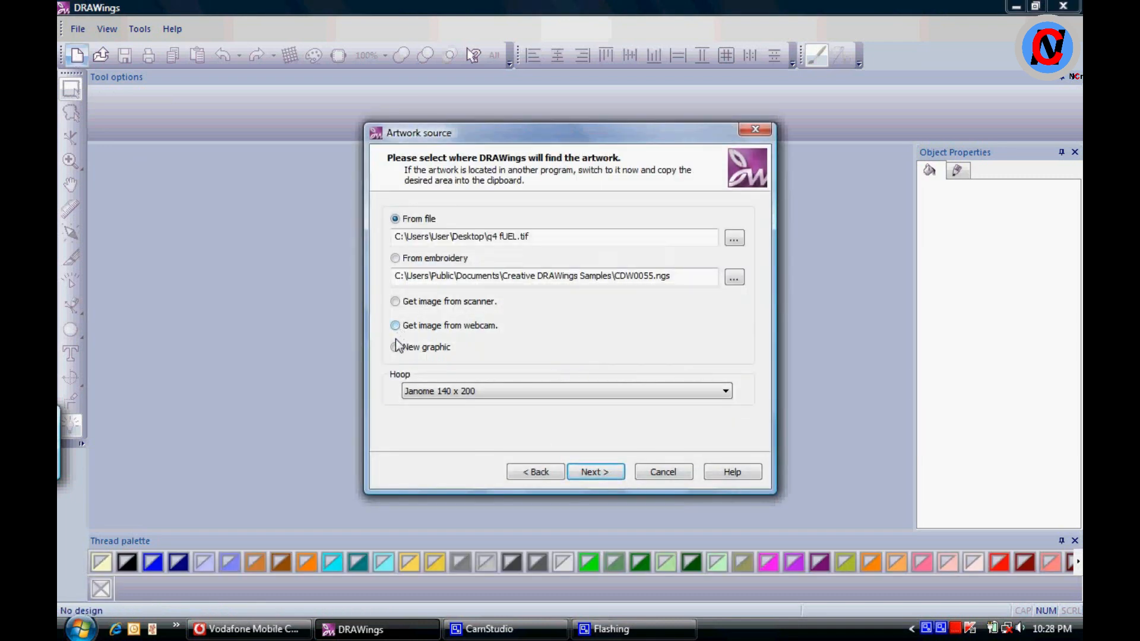
left_click(595, 472)
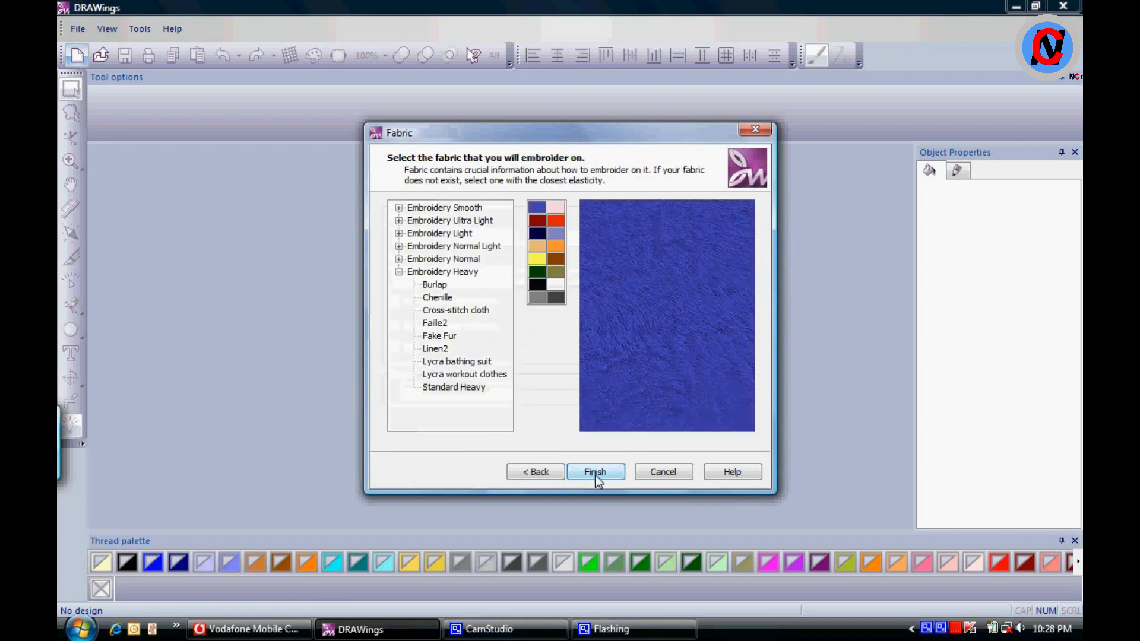
left_click(556, 247)
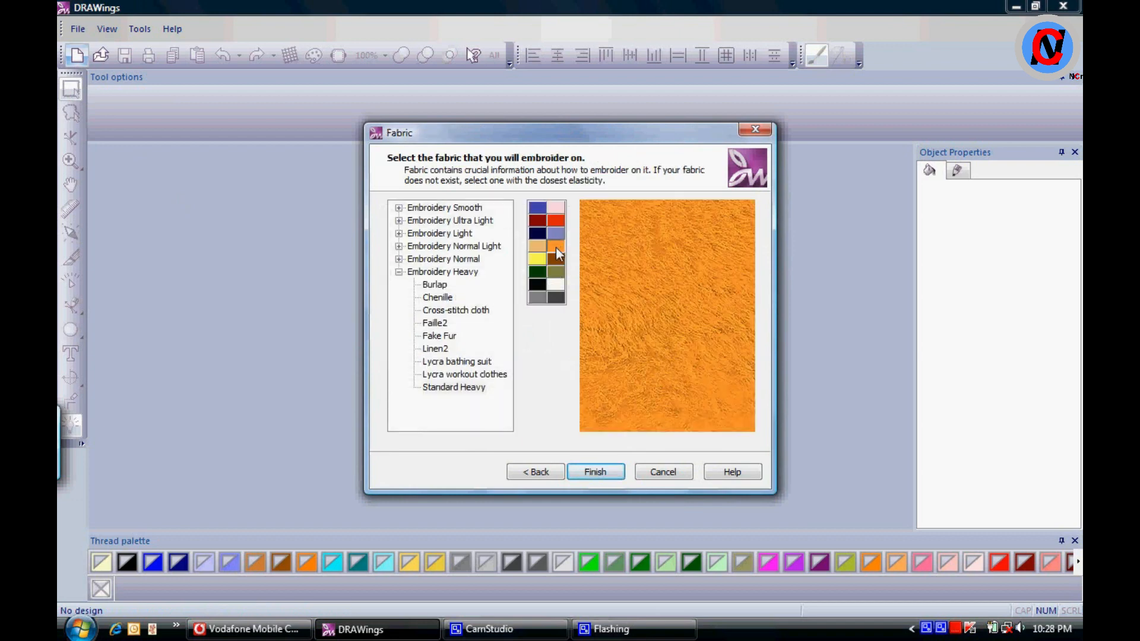
left_click(596, 472)
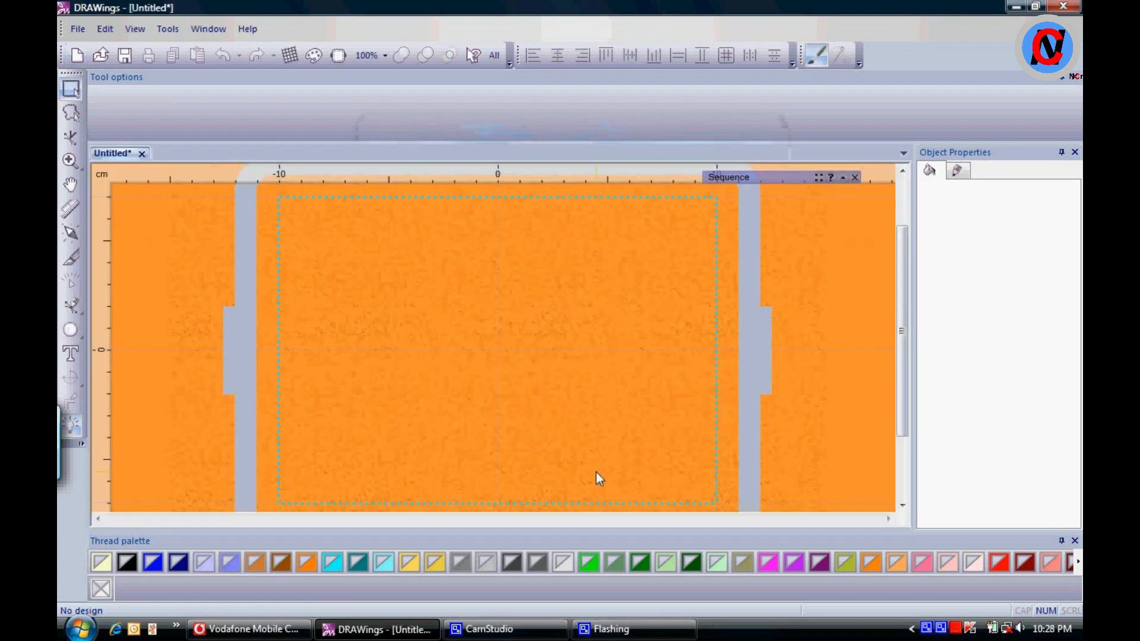
Draw a six-ray star about 54 mm wide and 62 mm high and move it to the upper-left area of the hoop
left_click(71, 333)
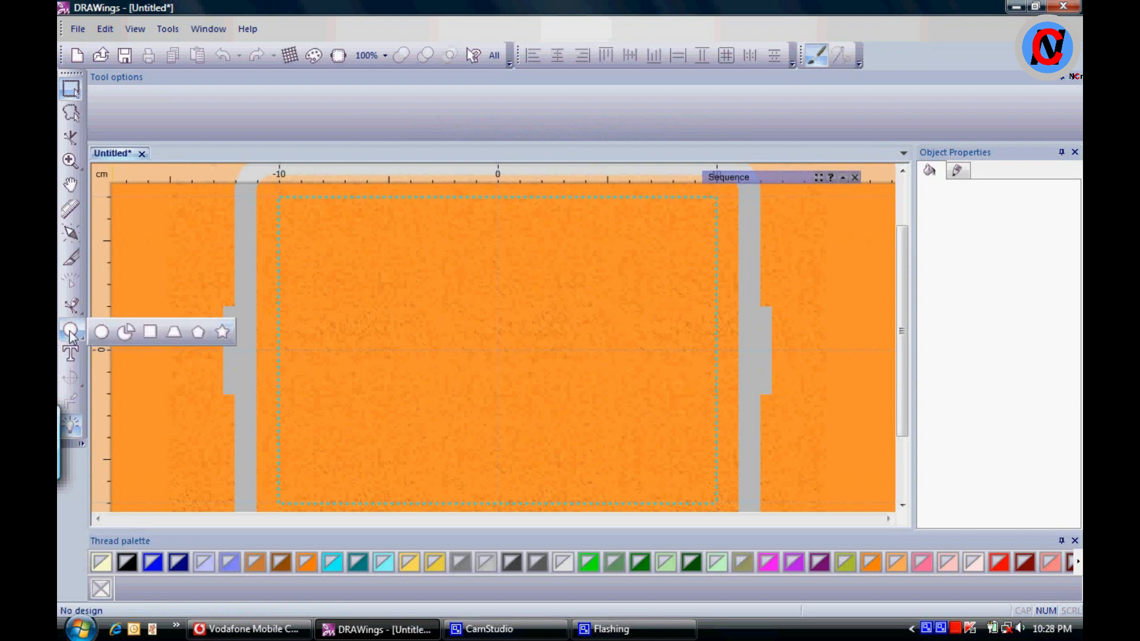
left_click(222, 332)
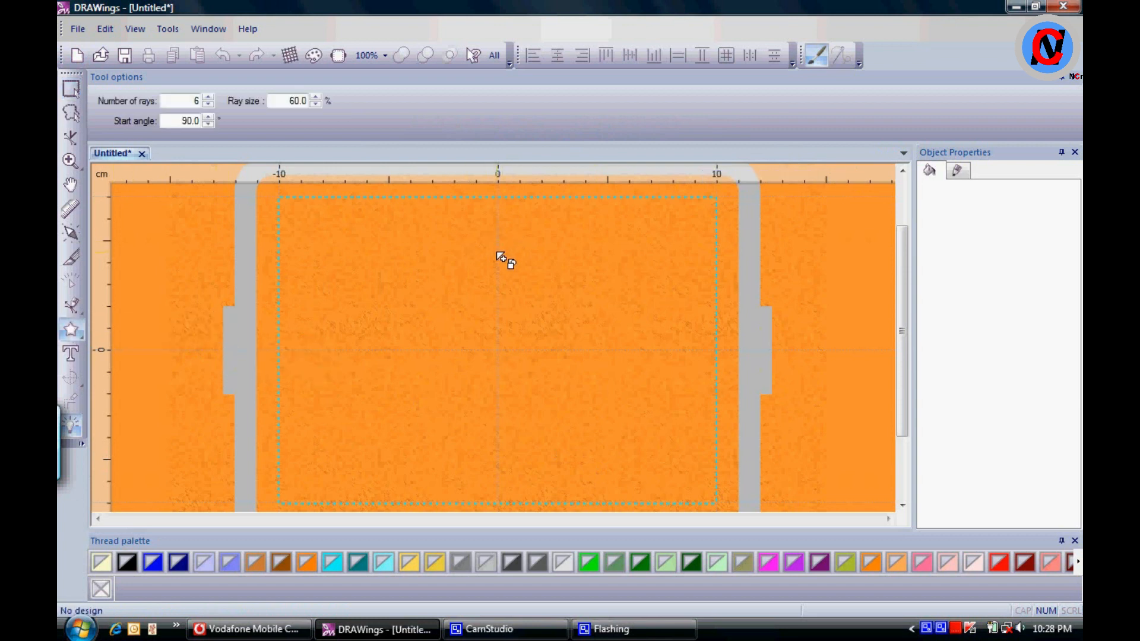
mouse_move(497, 254)
left_mouse_down()
mouse_move(544, 275)
mouse_move(562, 326)
left_mouse_up()
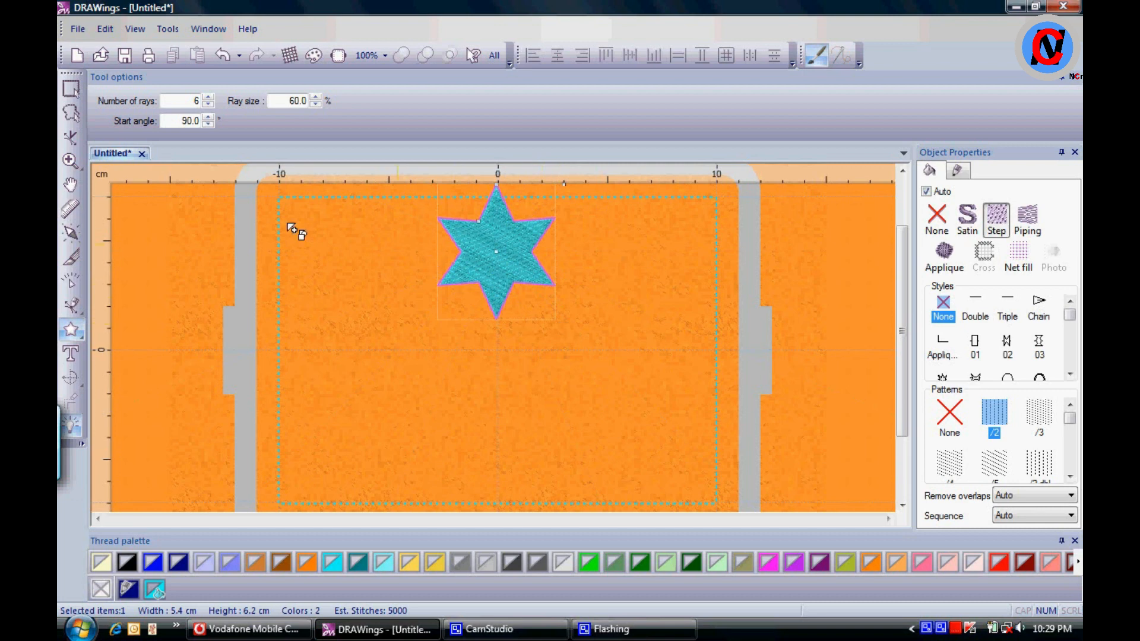
left_click(71, 88)
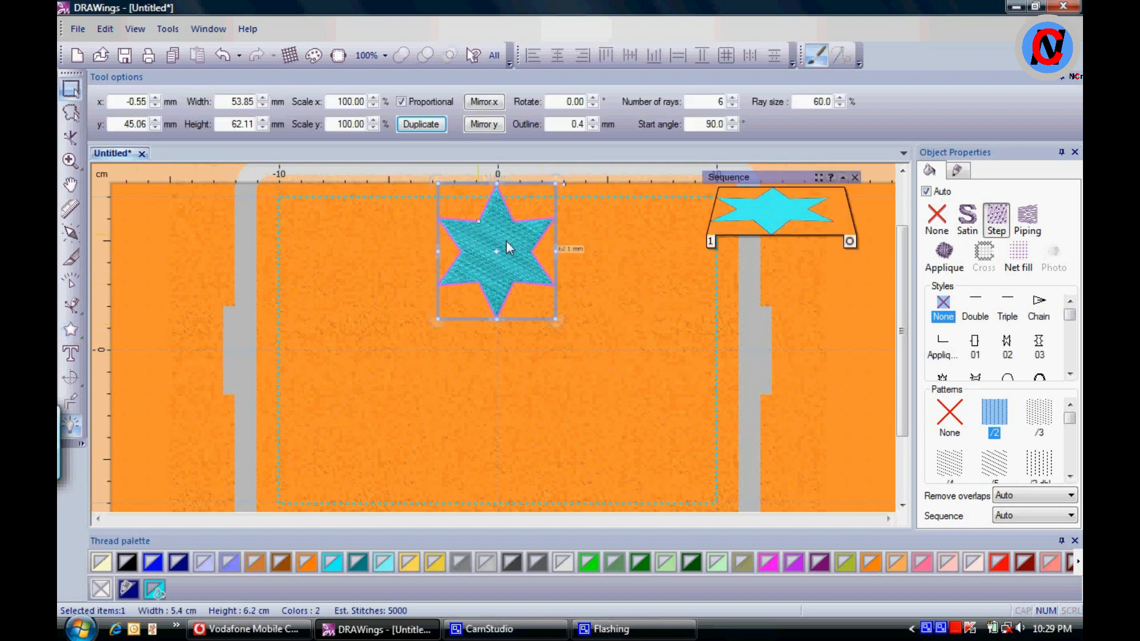
left_click_drag(484, 239, 369, 278)
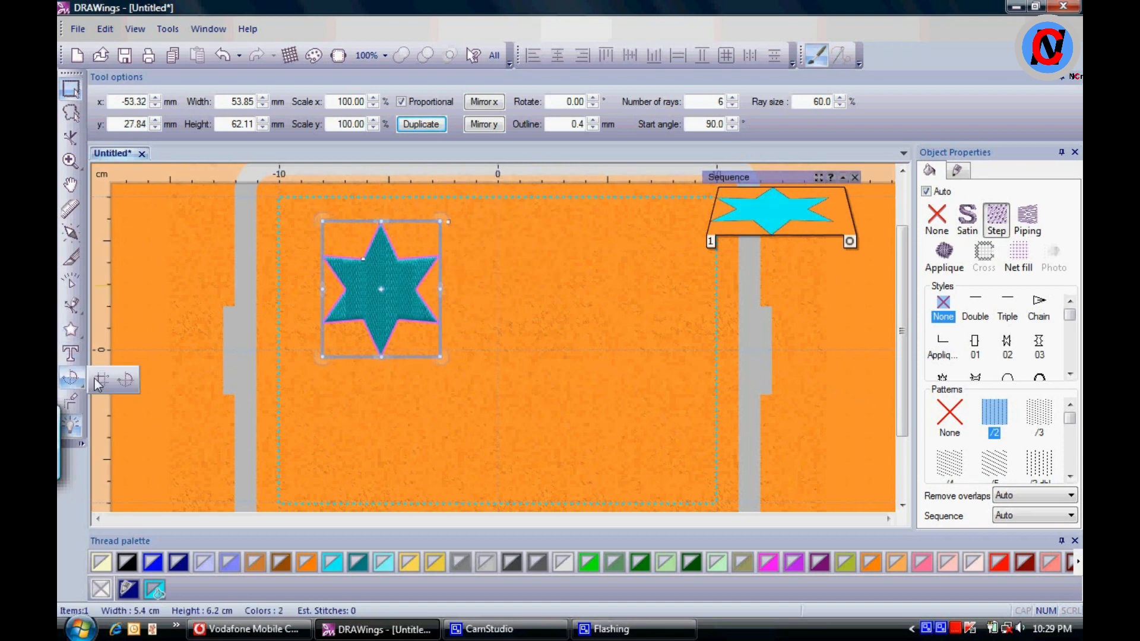
Start a rectangular array of the star and spread it to 2 horizontal and 2 vertical copies with spacings of 274 and 127
left_click(101, 379)
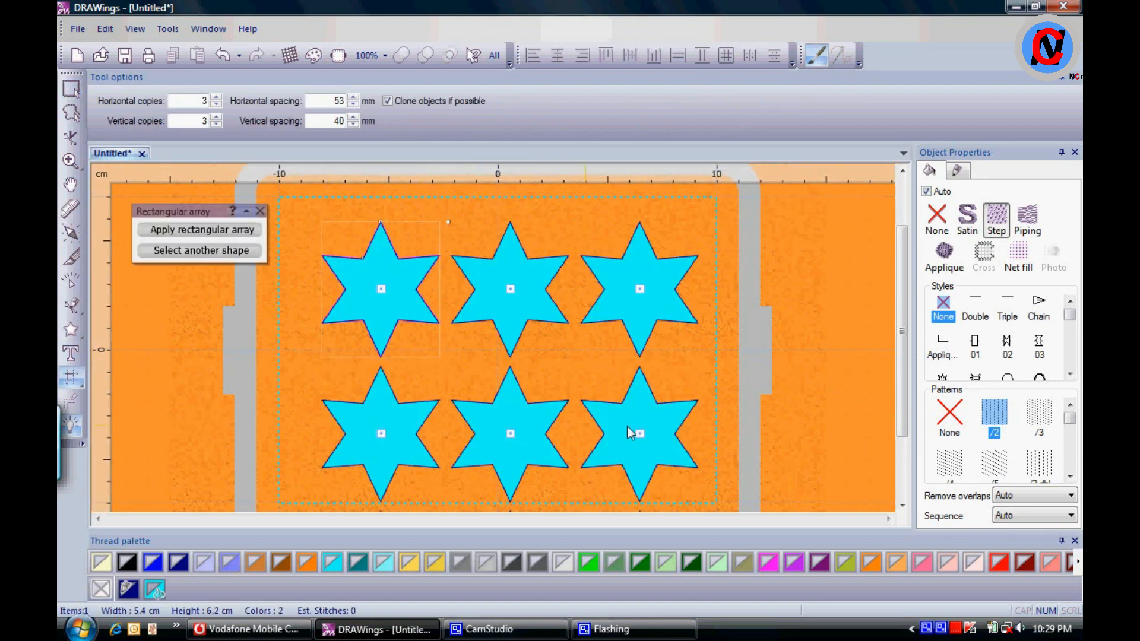
left_click_drag(639, 436, 628, 410)
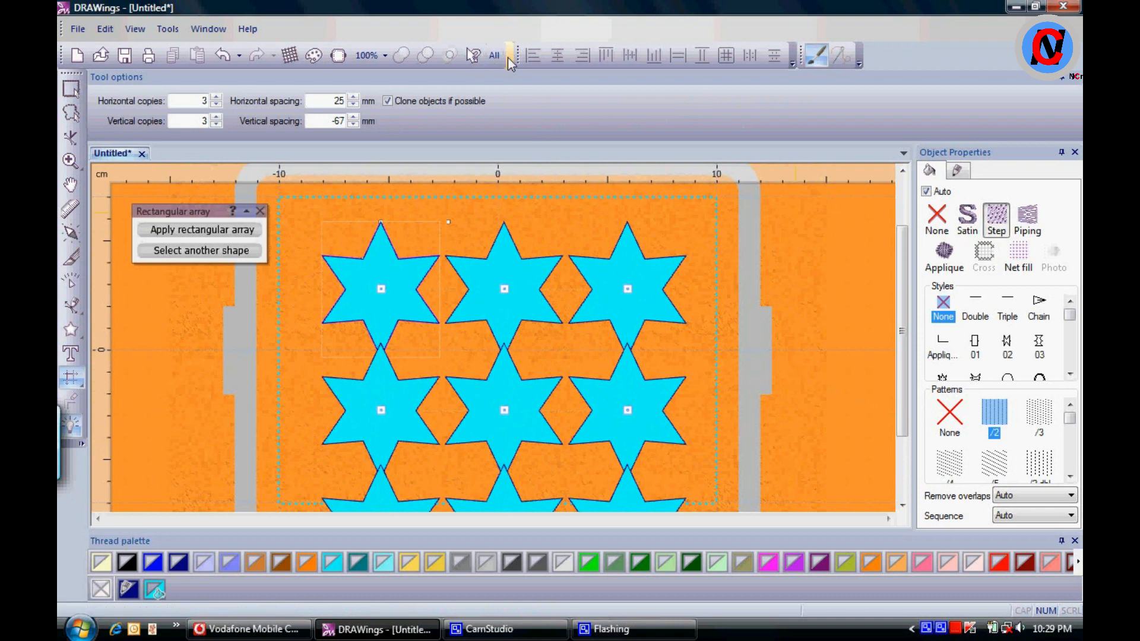
left_click_drag(619, 504, 550, 387)
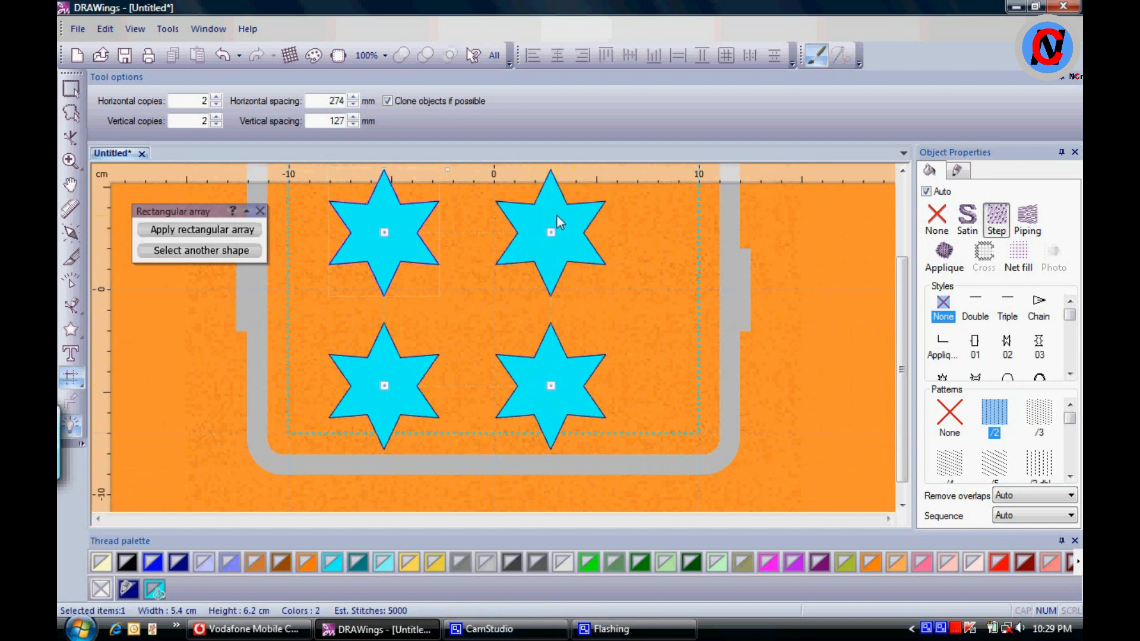
Turn the upper-left and both right-hand stars by 90° and the lower-left one twice, and apply the rectangular array
left_click_drag(551, 228, 552, 229)
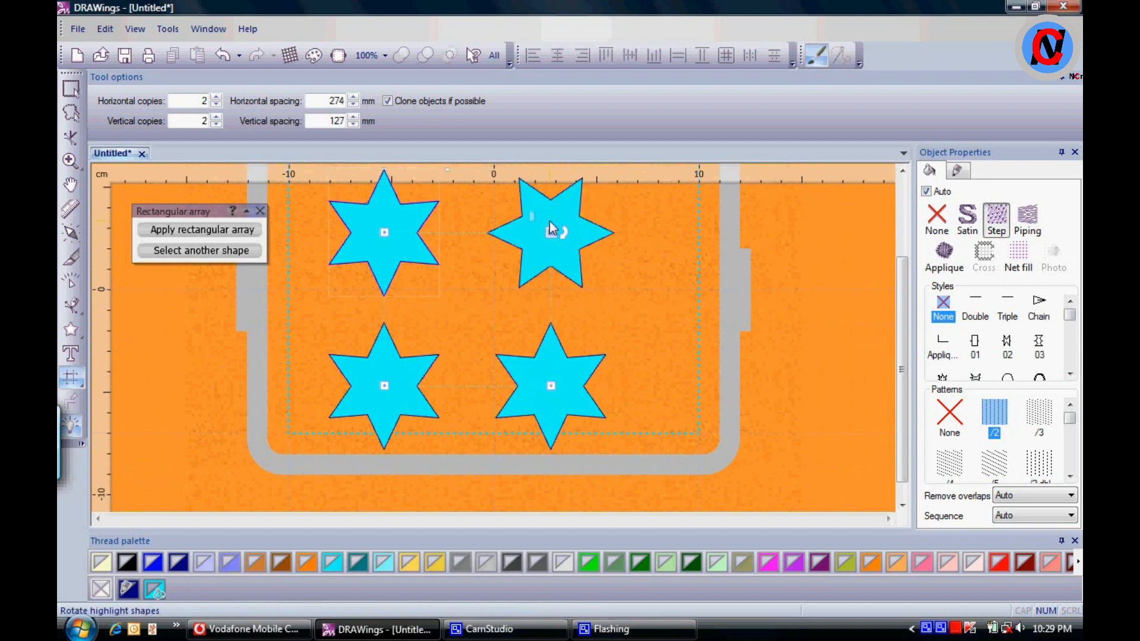
left_click(545, 380)
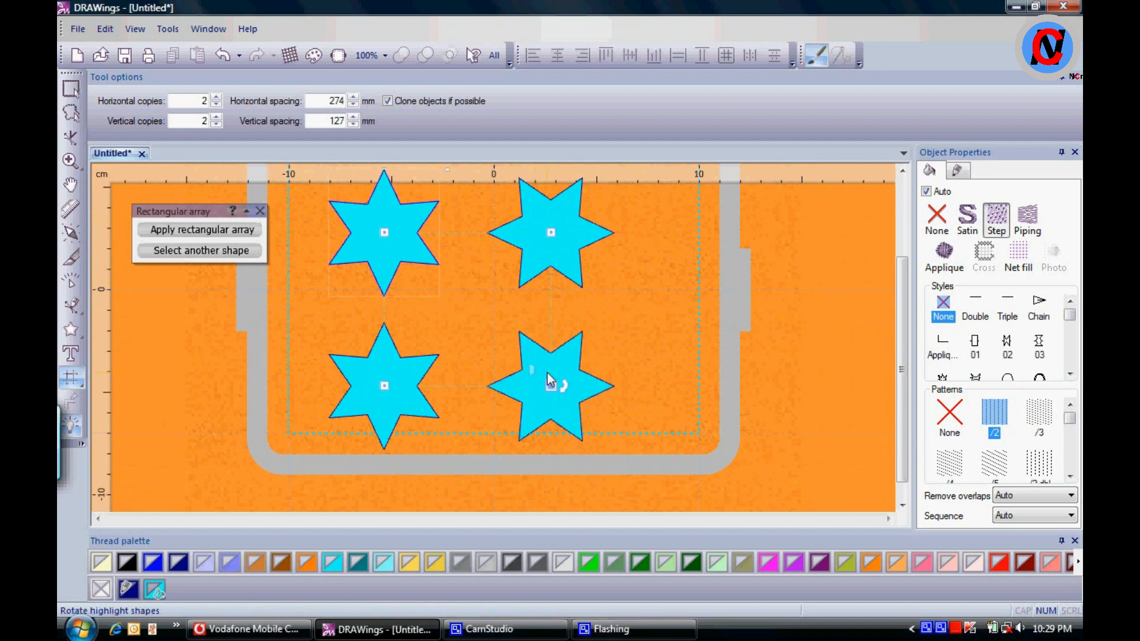
left_click(384, 376)
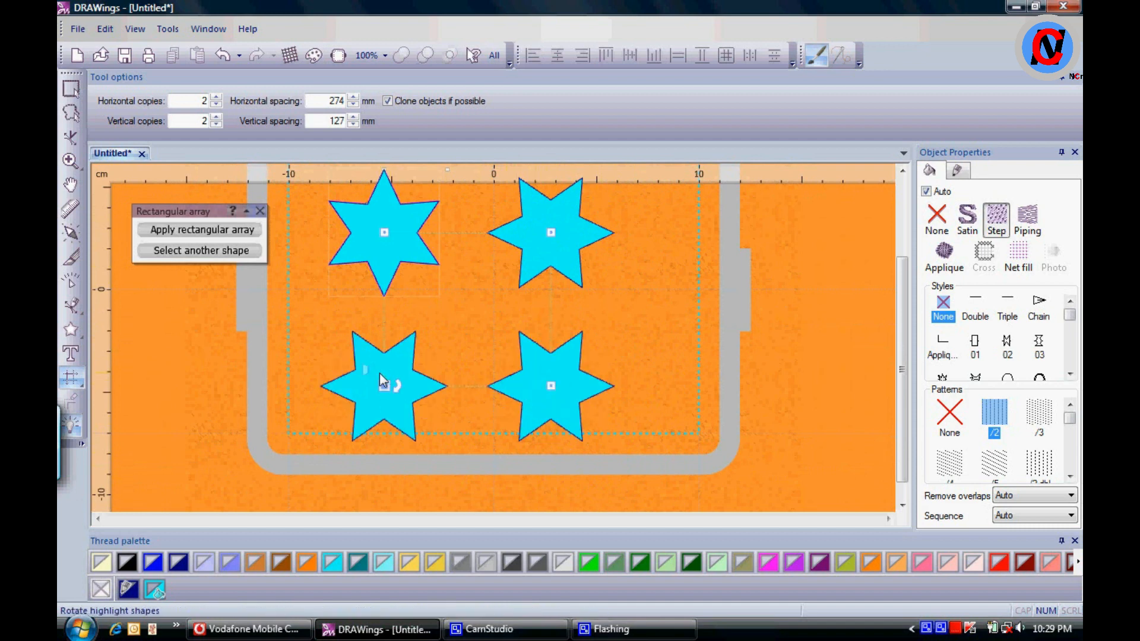
left_click(380, 372)
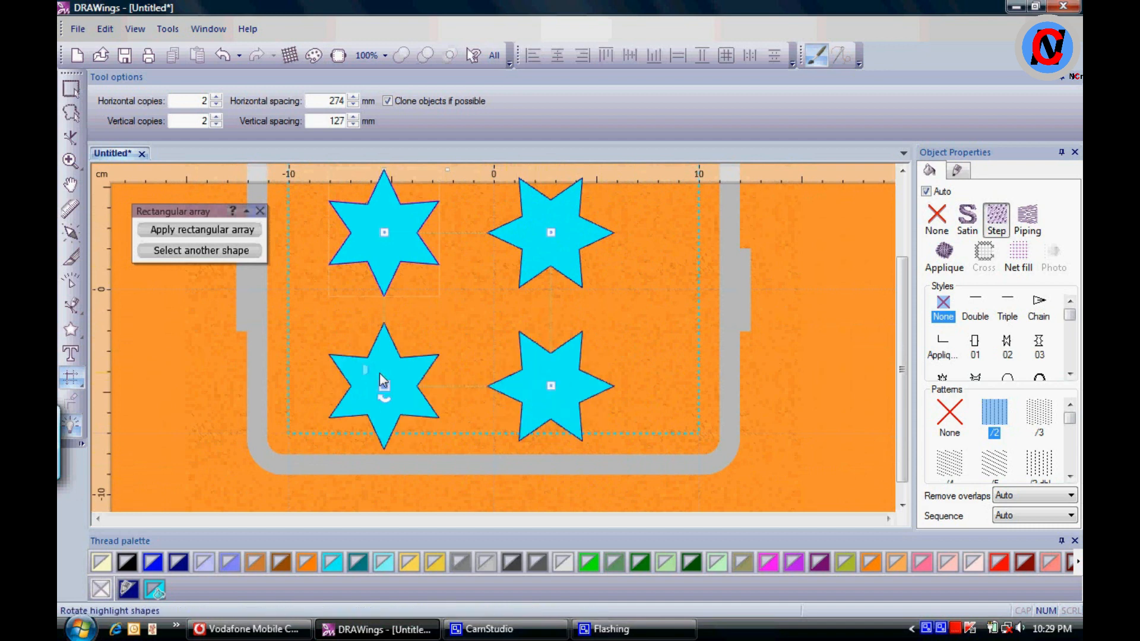
left_click(380, 223)
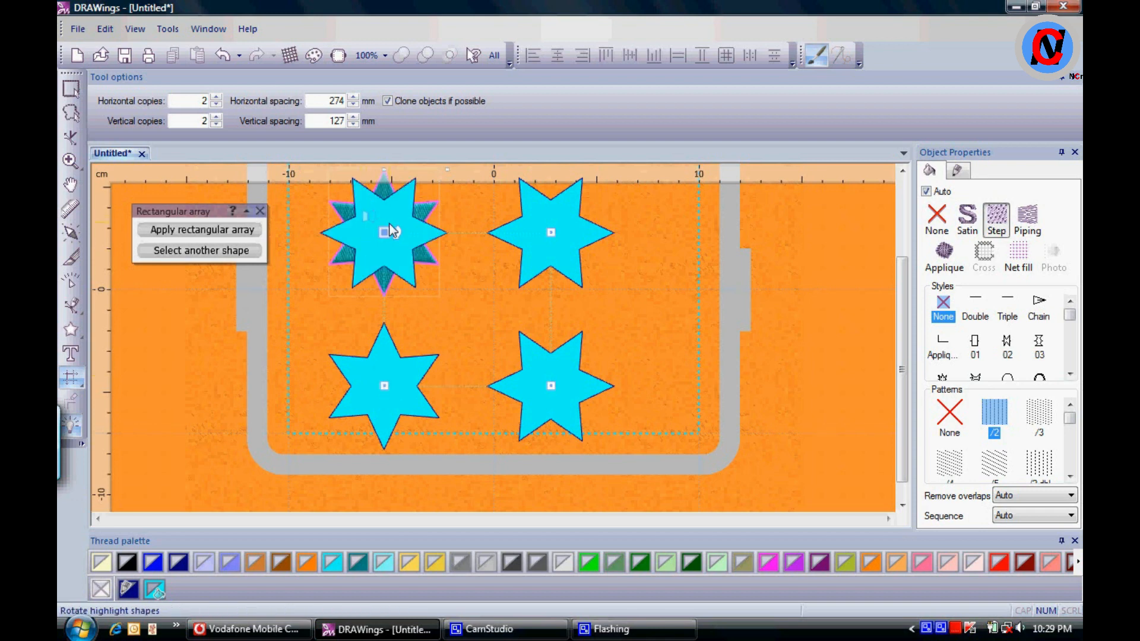
left_click(207, 230)
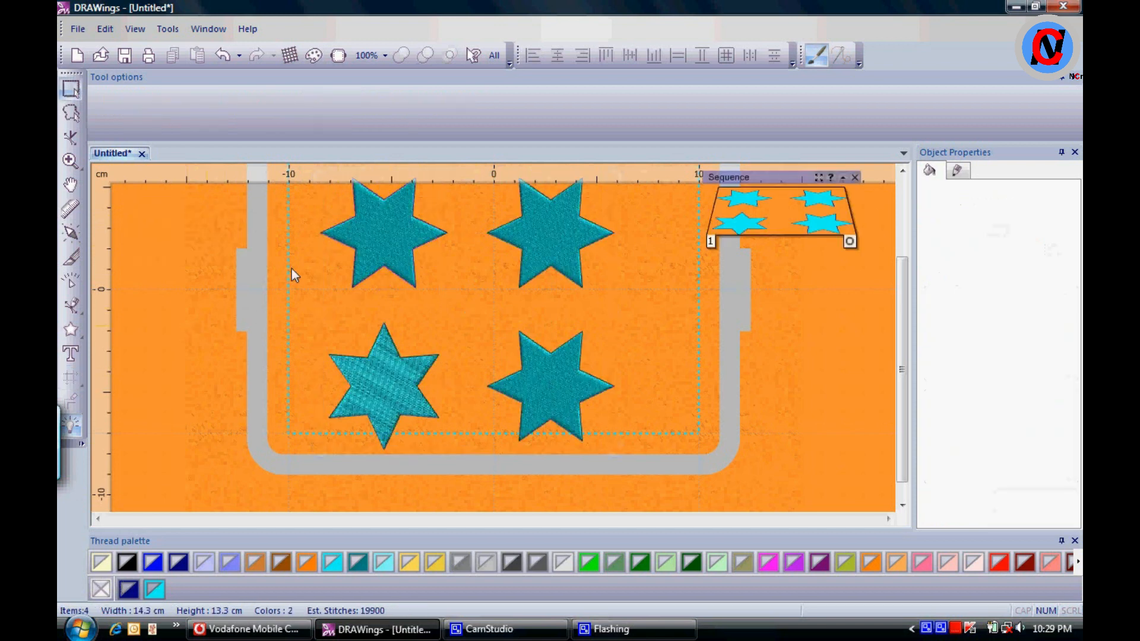
left_click(493, 56)
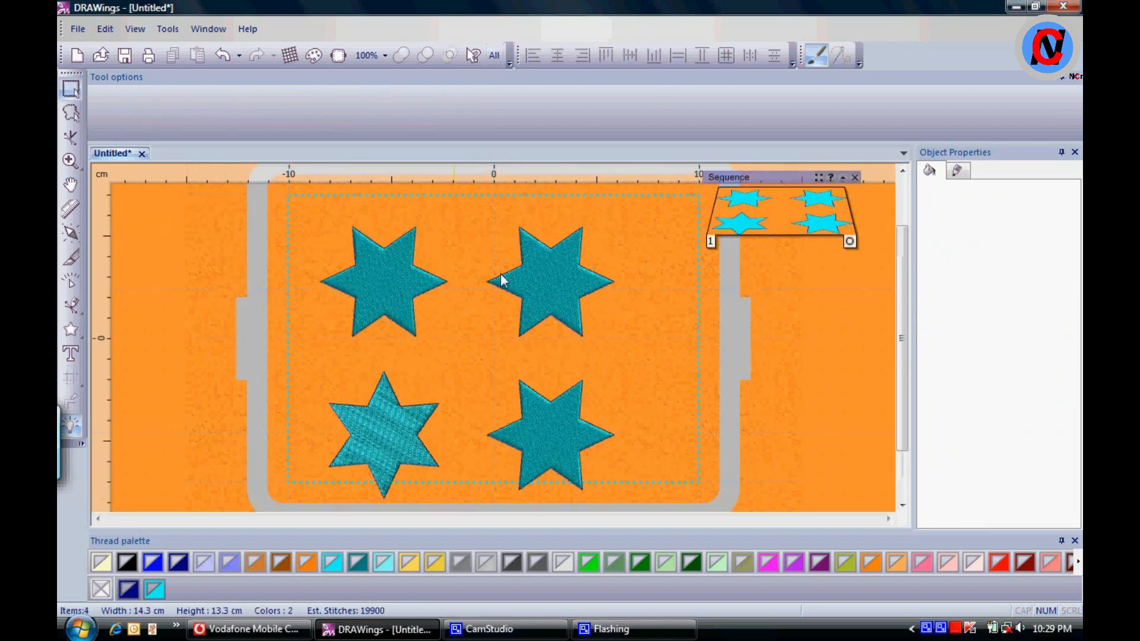
Select the upper-left star and toggle the Add new objects as clones option
left_click(376, 266)
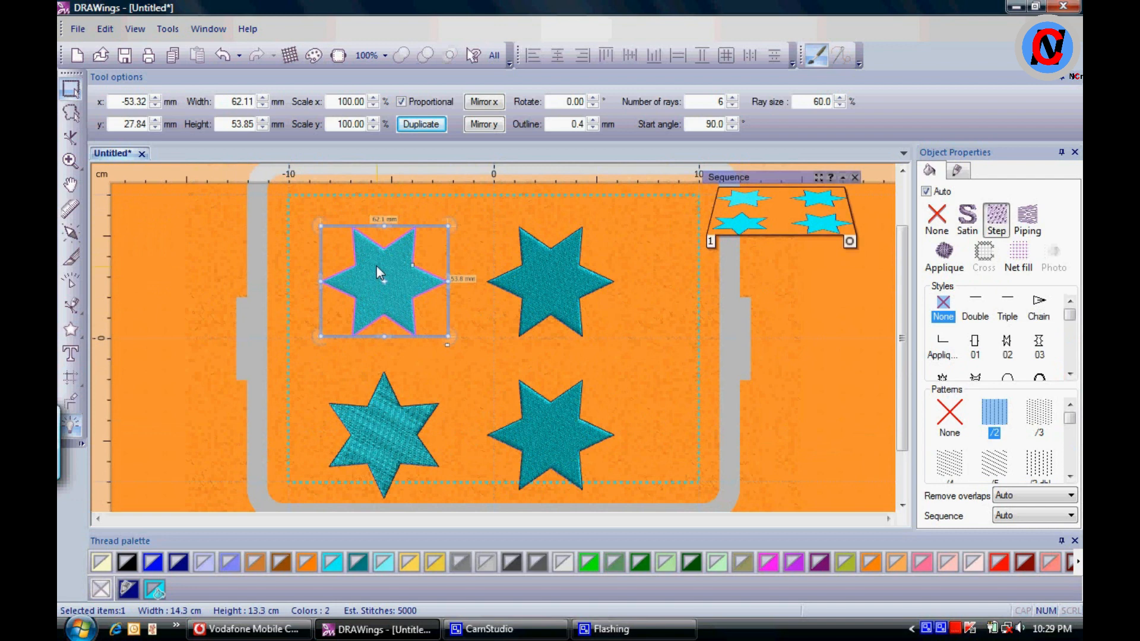
left_click(102, 31)
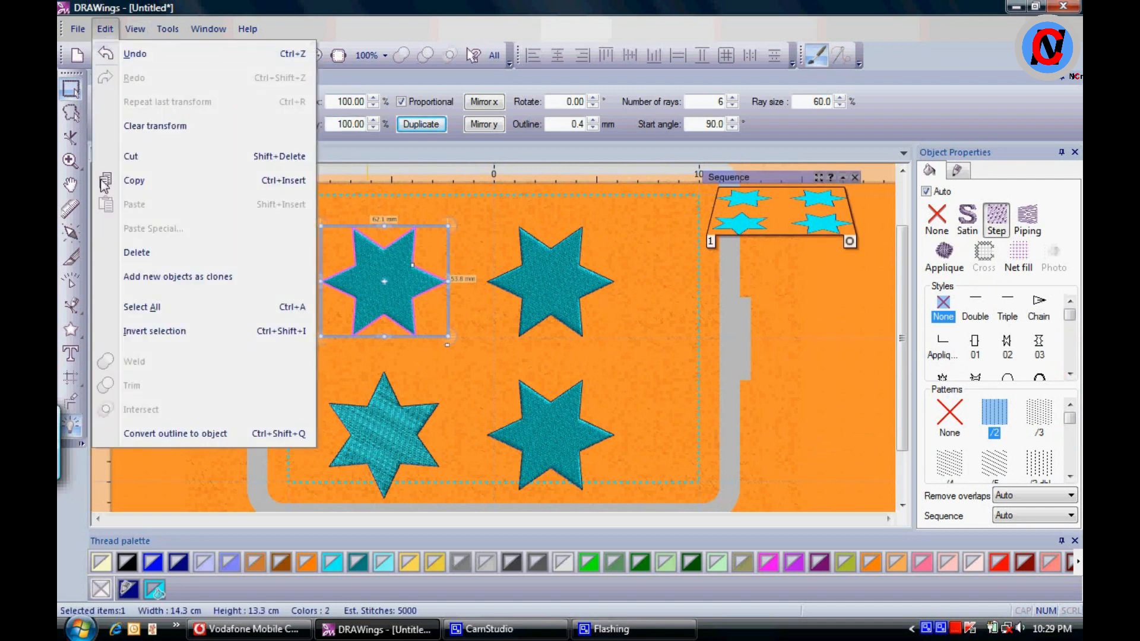
left_click(194, 276)
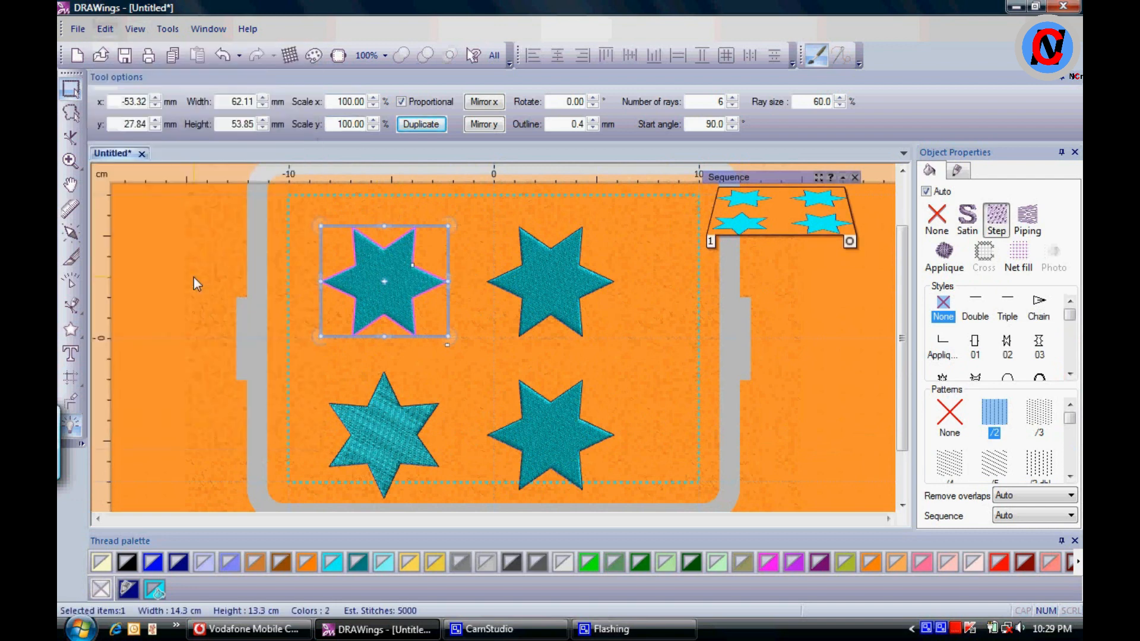
Reshape the upper-left cloned star by its nodes to a ray size of 66.2% and a start angle of 359.1°, and deselect it
left_click(73, 139)
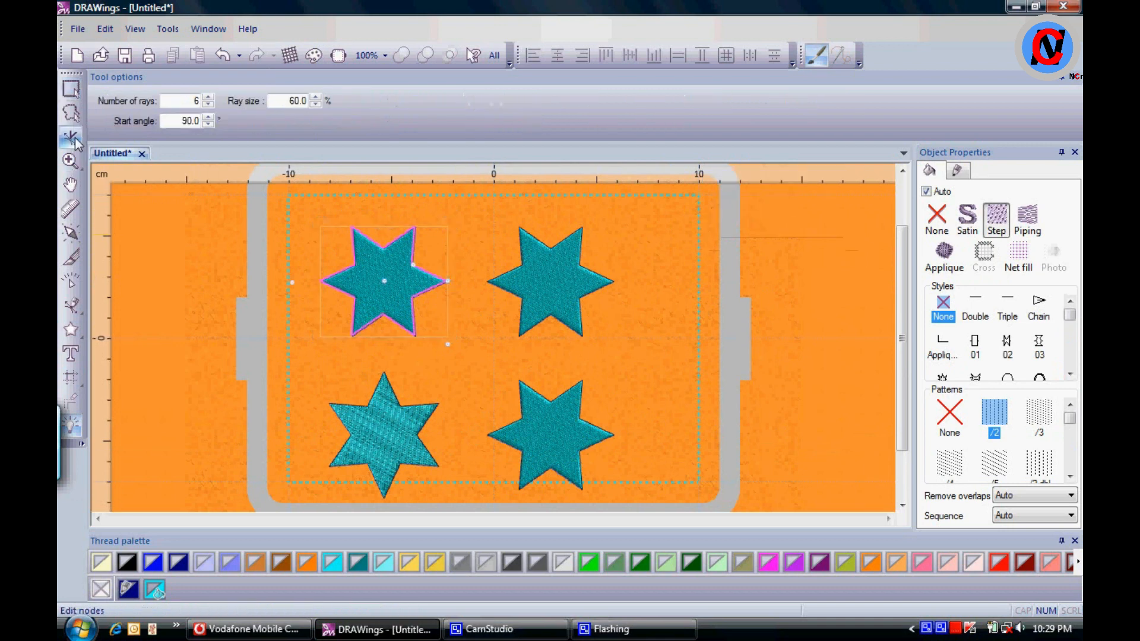
mouse_move(417, 271)
left_mouse_down()
mouse_move(402, 280)
mouse_move(447, 289)
mouse_move(442, 331)
mouse_move(387, 341)
left_mouse_up()
left_click_drag(393, 296, 409, 315)
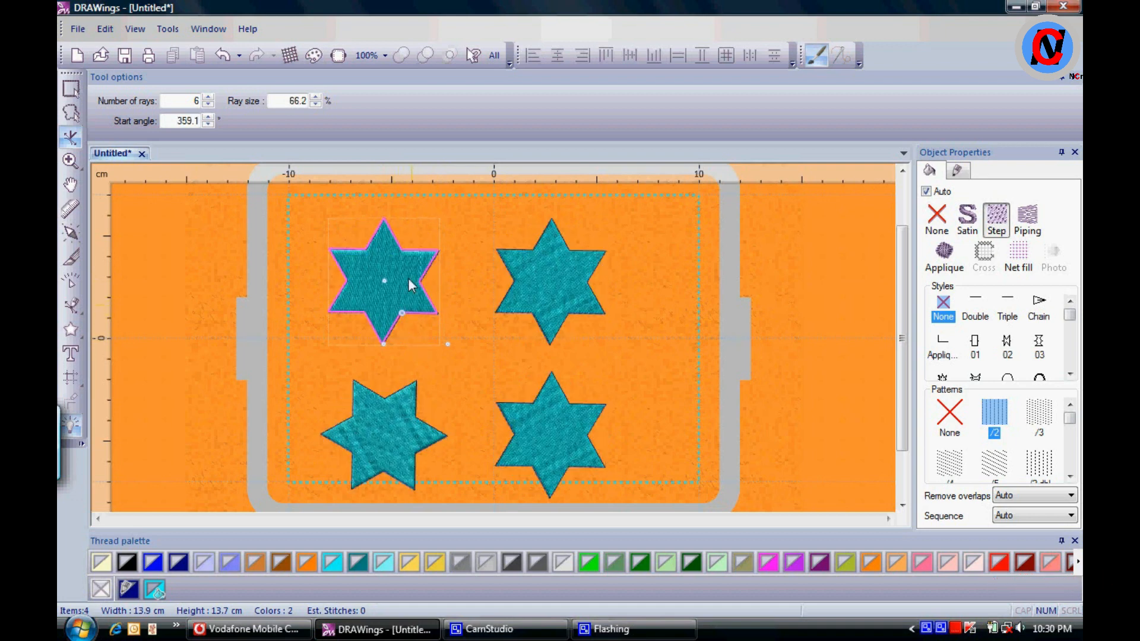
left_click(71, 91)
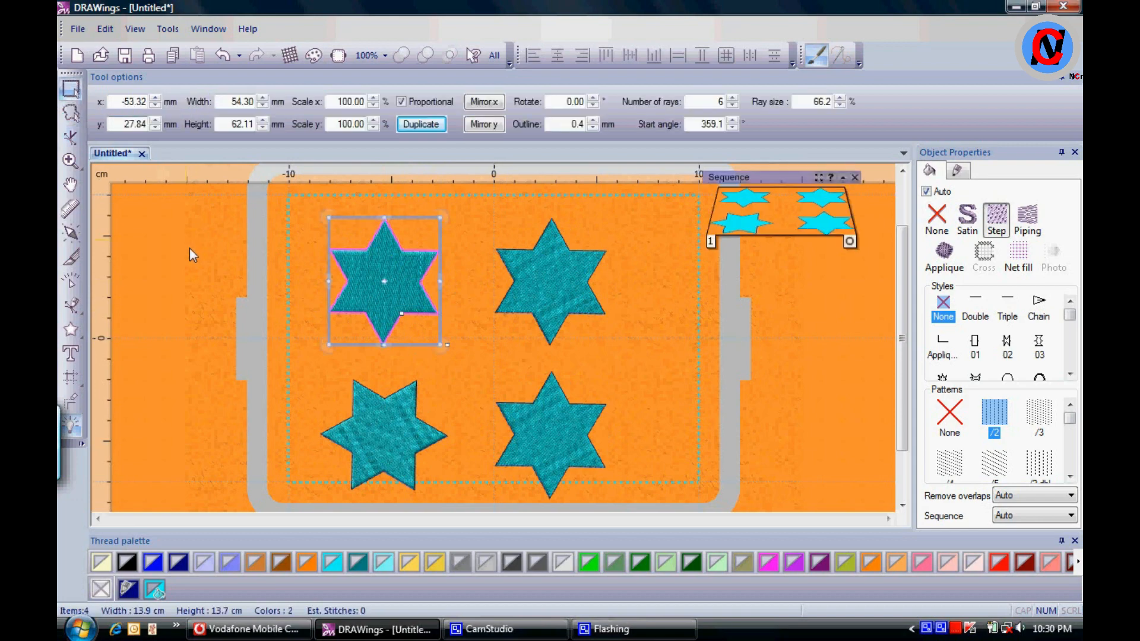
left_click(191, 248)
scroll(220, 254, "down", 2)
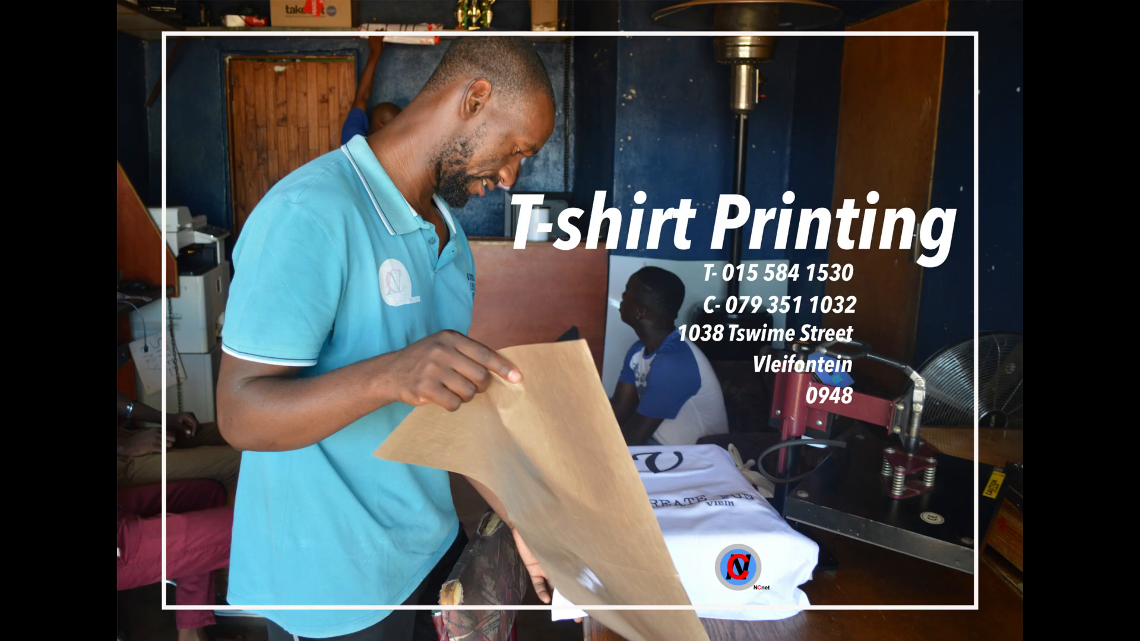